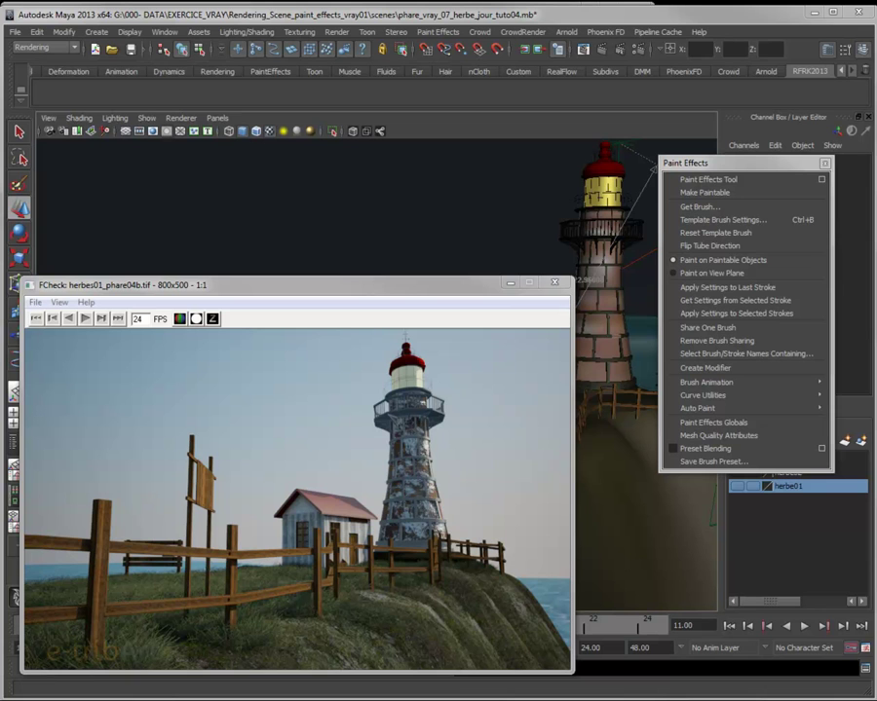
Reposition the FCheck render herbes01_phare04b.tif to compare it with the lighthouse scene
mouse_move(339, 290)
left_mouse_down()
mouse_move(362, 273)
mouse_move(359, 234)
left_mouse_up()
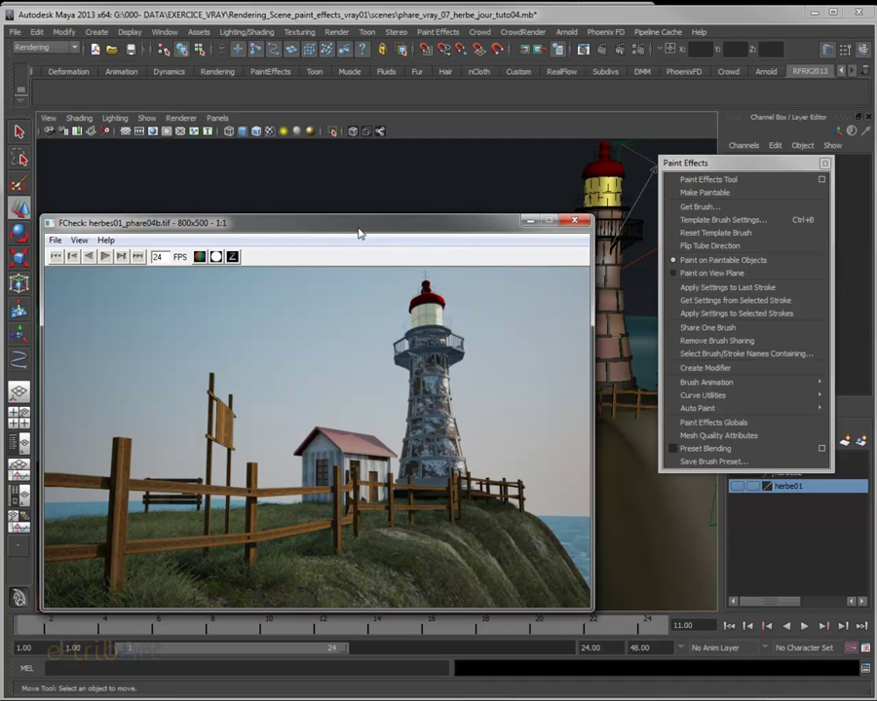
left_click_drag(359, 232, 361, 273)
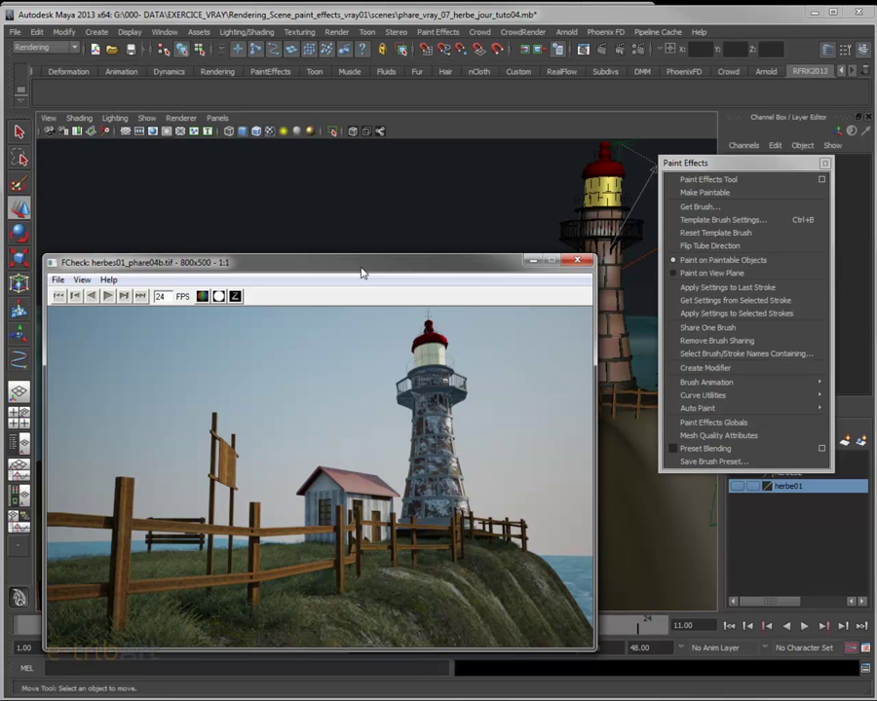
left_click_drag(490, 270, 557, 251)
Close the FCheck render, select the island ground mesh and frame the fence slope
left_click(549, 250)
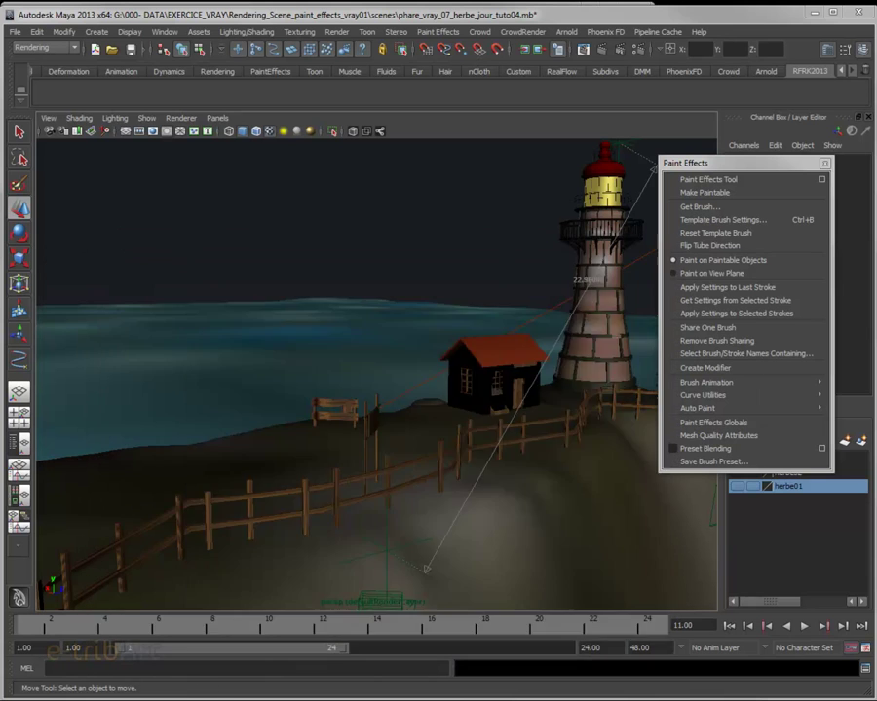
mouse_move(540, 458)
left_mouse_down("alt")
mouse_move(551, 453)
mouse_move(511, 462)
mouse_move(477, 441)
mouse_move(497, 450)
mouse_move(481, 450)
mouse_move(475, 472)
left_mouse_up("alt")
left_click(484, 487)
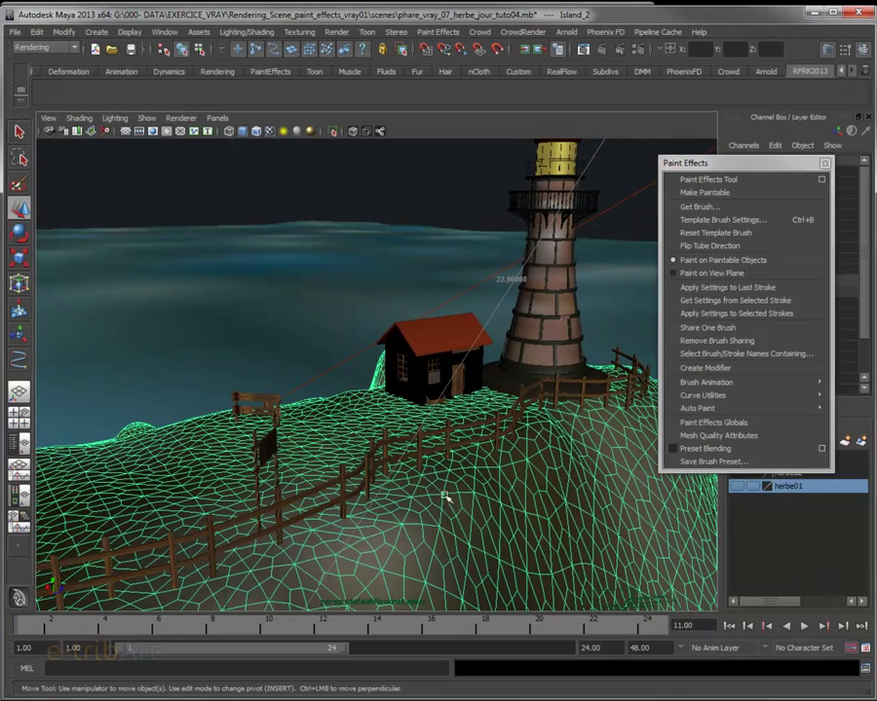
left_click_drag(452, 504, 457, 497, "alt")
mouse_move(457, 497)
right_mouse_down("alt")
mouse_move(466, 502)
mouse_move(410, 524)
right_mouse_up("alt")
mouse_move(410, 524)
left_mouse_down("alt")
mouse_move(435, 495)
mouse_move(432, 504)
left_mouse_up("alt")
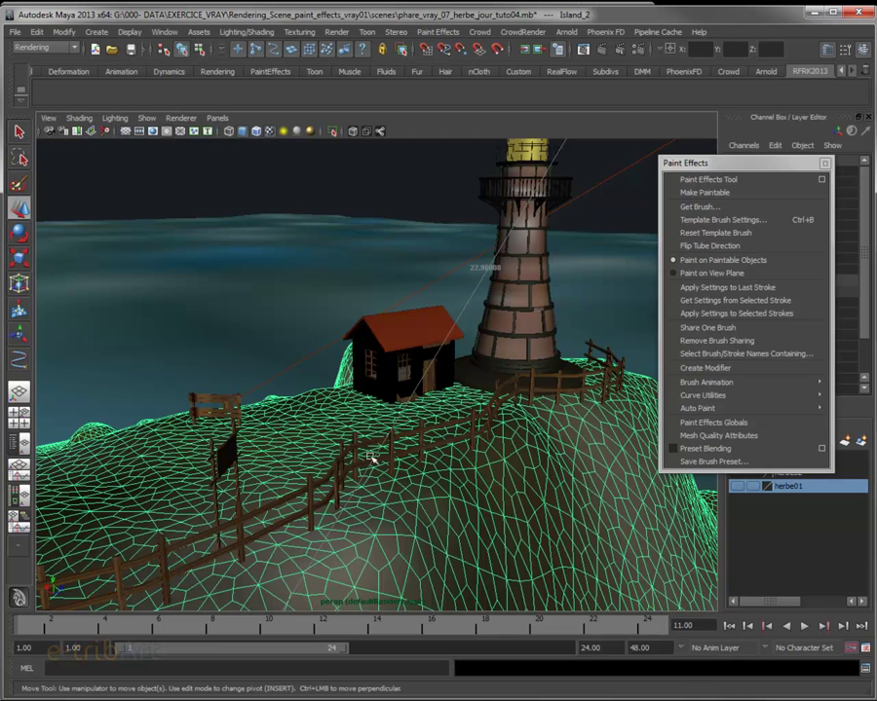
Keep the Rendering menu set and reposition the Paint Effects commands panel
mouse_move(711, 163)
left_mouse_down()
mouse_move(664, 142)
mouse_move(614, 98)
mouse_move(596, 97)
left_mouse_up()
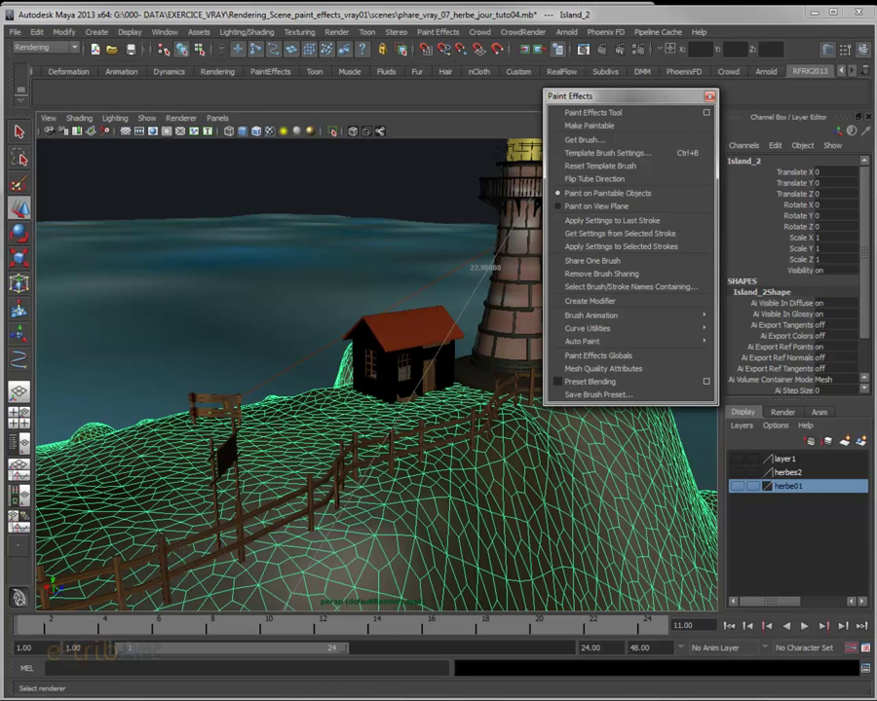
mouse_move(595, 97)
left_mouse_down()
mouse_move(603, 144)
mouse_move(580, 104)
left_mouse_up()
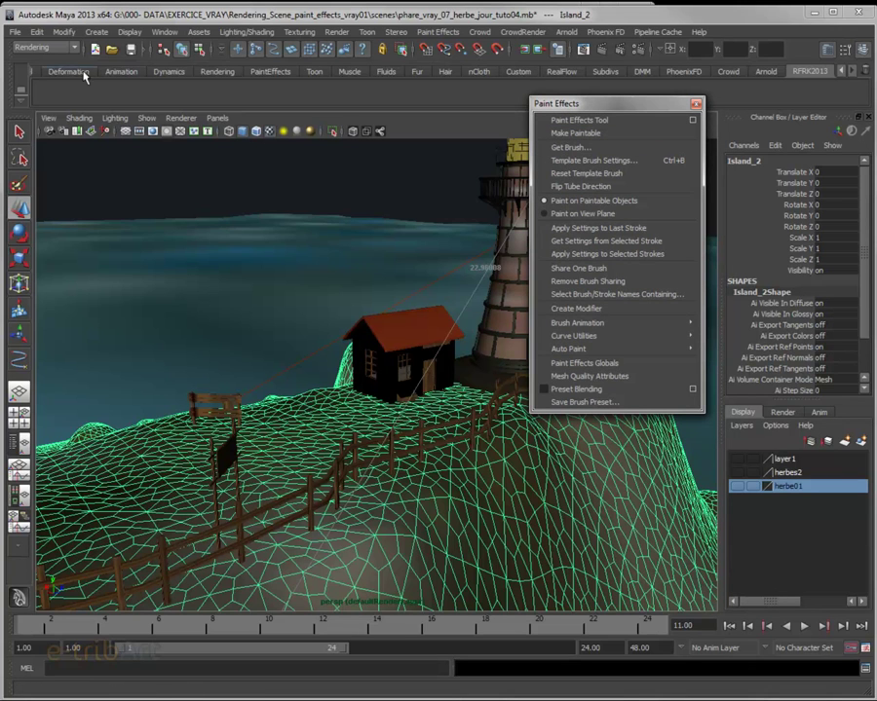
left_click(47, 47)
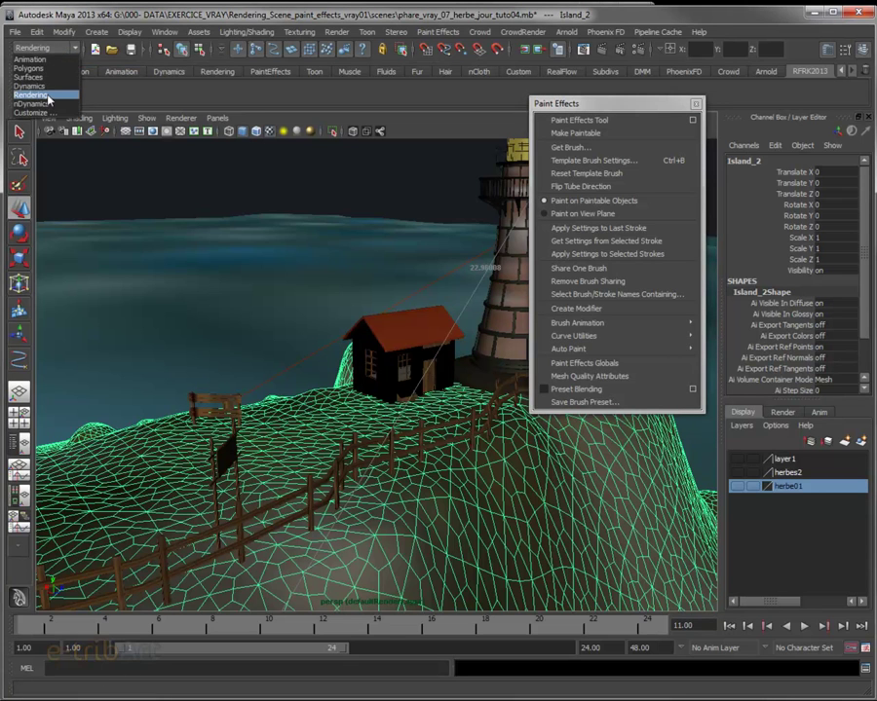
left_click(47, 97)
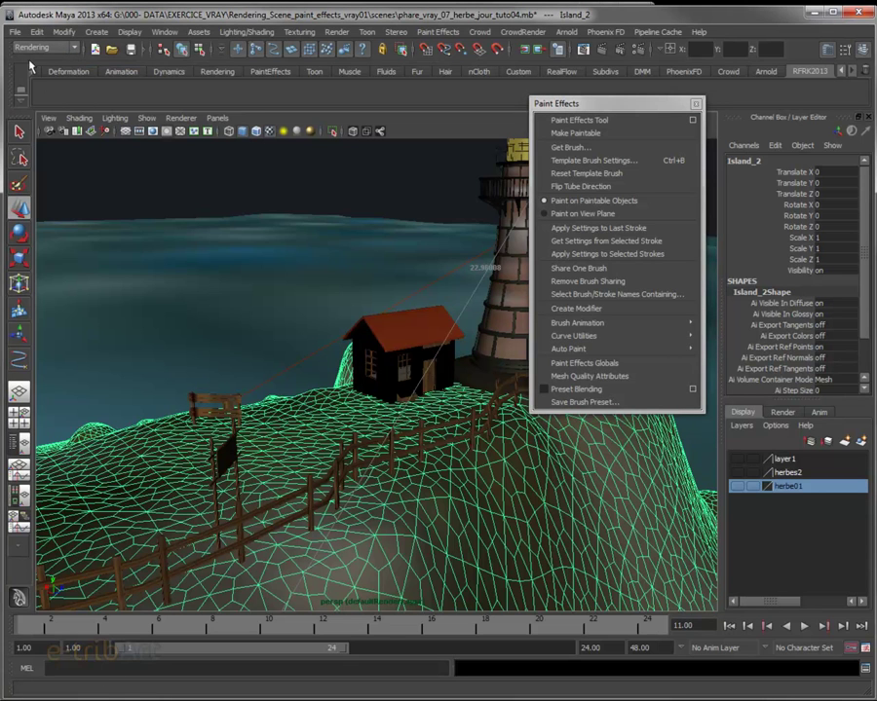
left_click(449, 34)
mouse_move(438, 32)
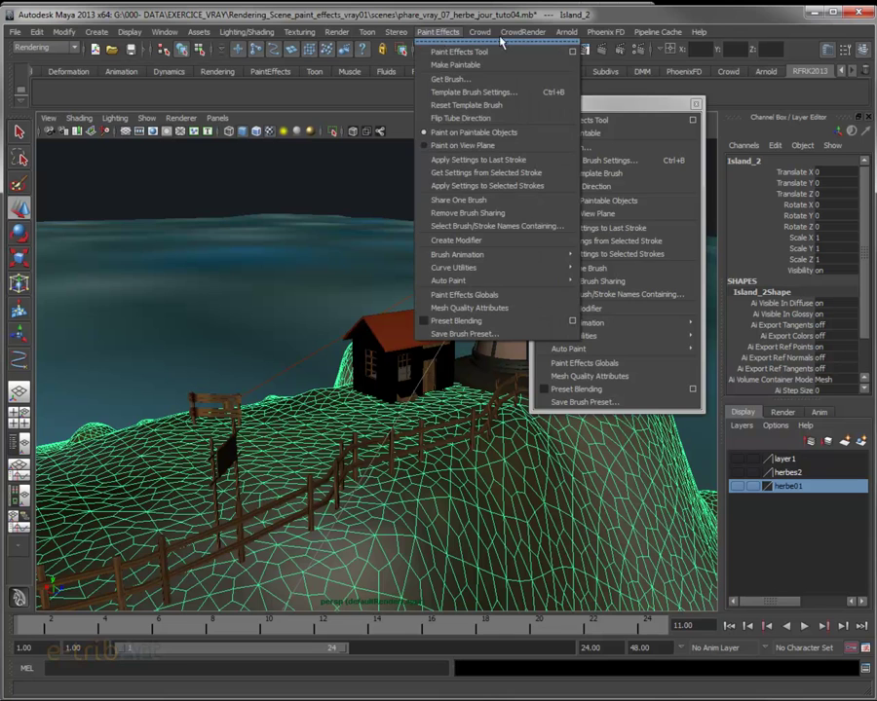
left_click(555, 103)
mouse_move(555, 103)
left_mouse_down()
mouse_move(648, 93)
mouse_move(592, 90)
left_mouse_up()
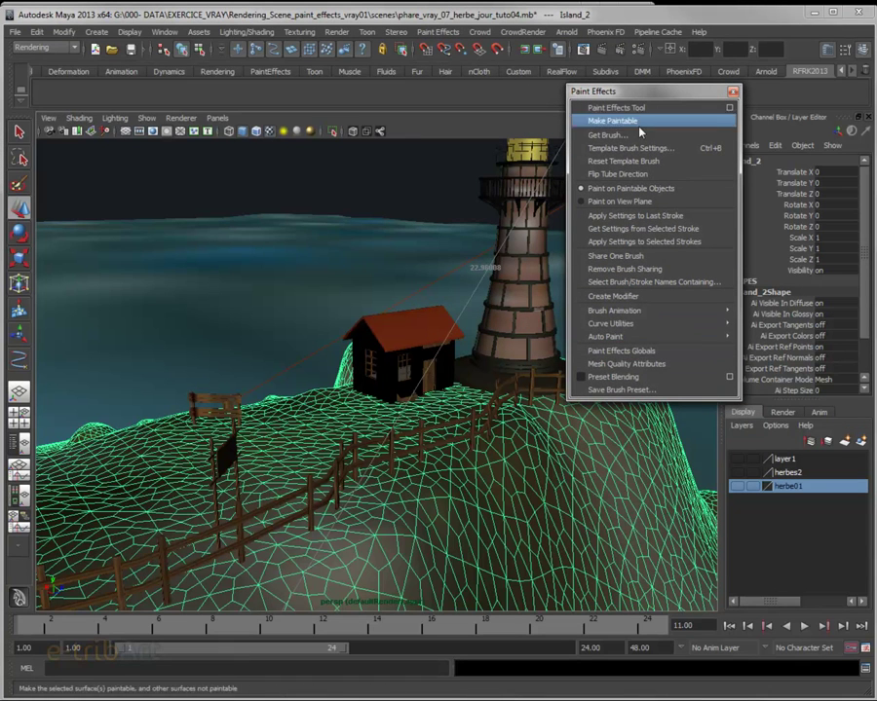
left_click_drag(643, 93, 631, 93)
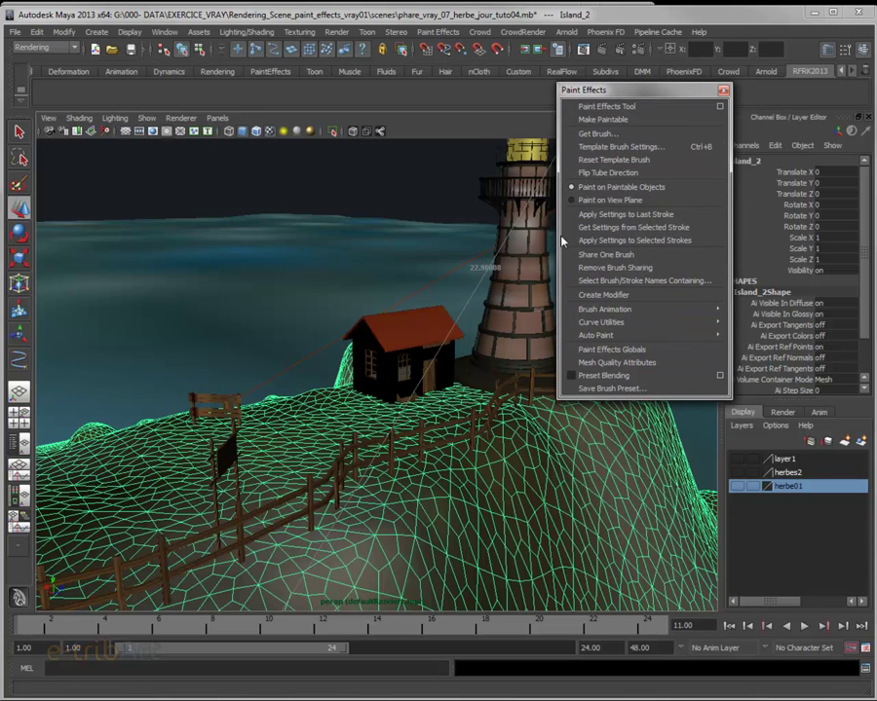
Open the Visor brush browser with Get Brush and move its window into view
left_click(597, 133)
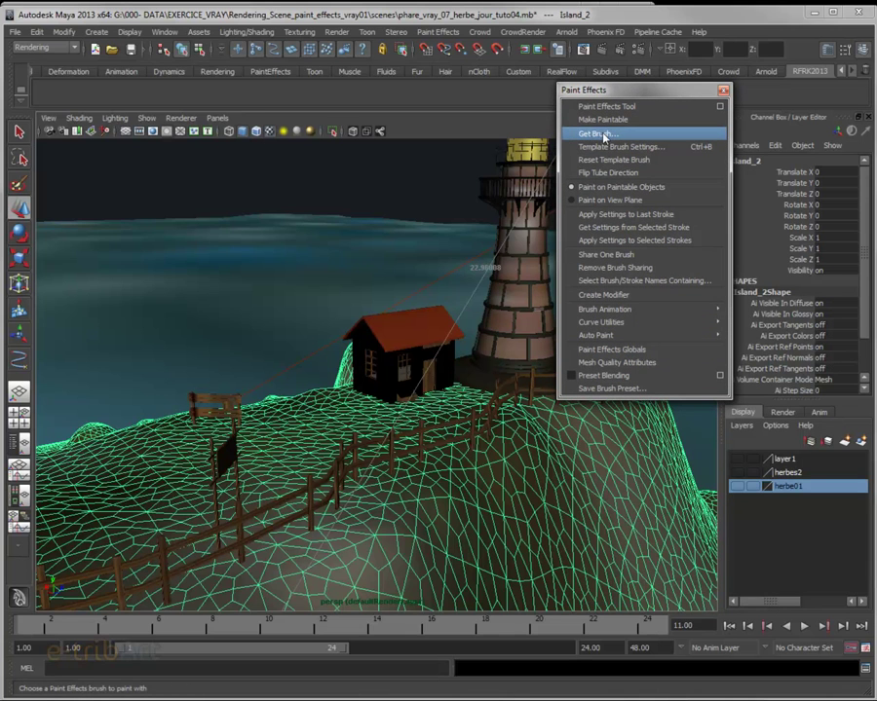
left_click(603, 137)
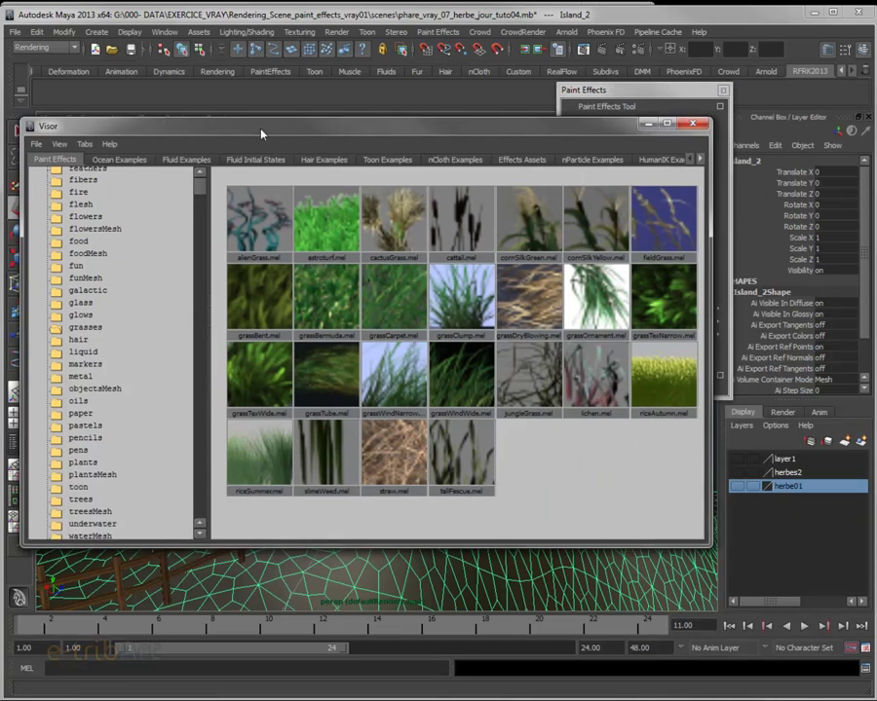
left_click_drag(53, 129, 86, 73)
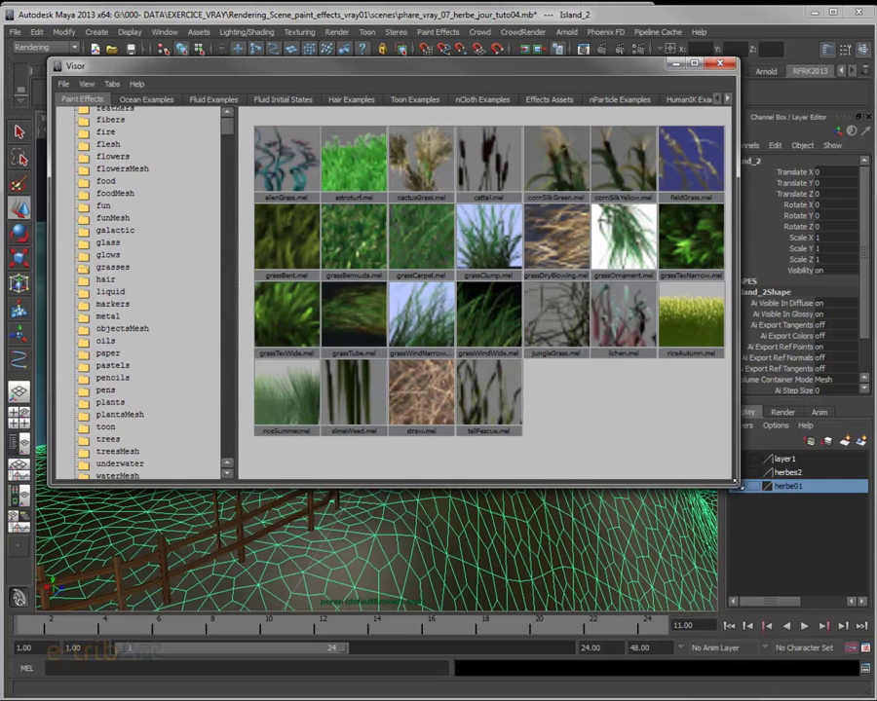
Enlarge the Visor and browse the hair, grass, paper and liquid brush folders
left_click_drag(737, 483, 775, 533)
scroll(180, 156, "up", 3)
scroll(172, 137, "up", 1)
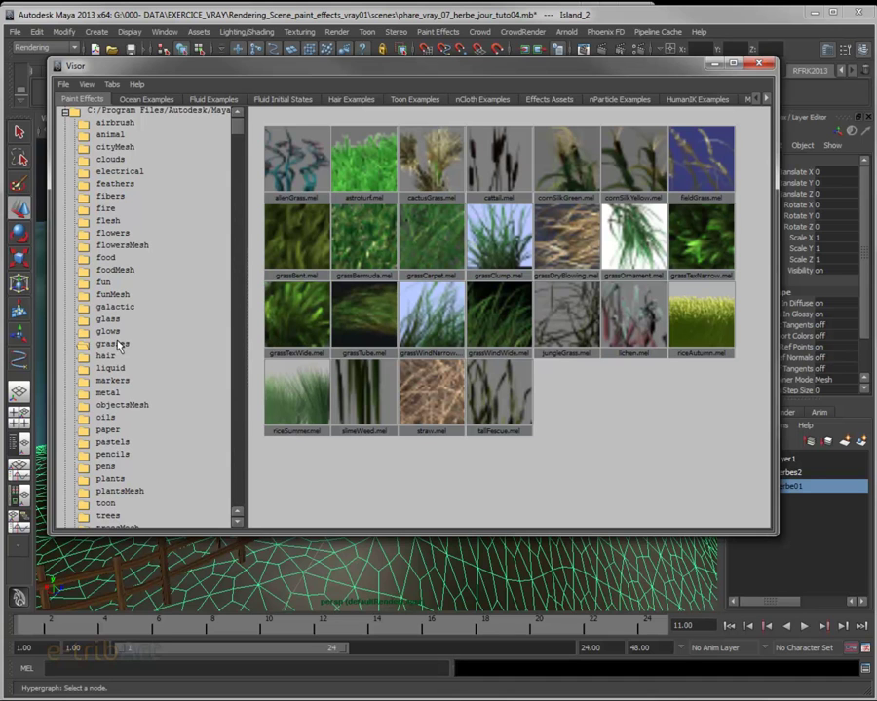
left_click(107, 357)
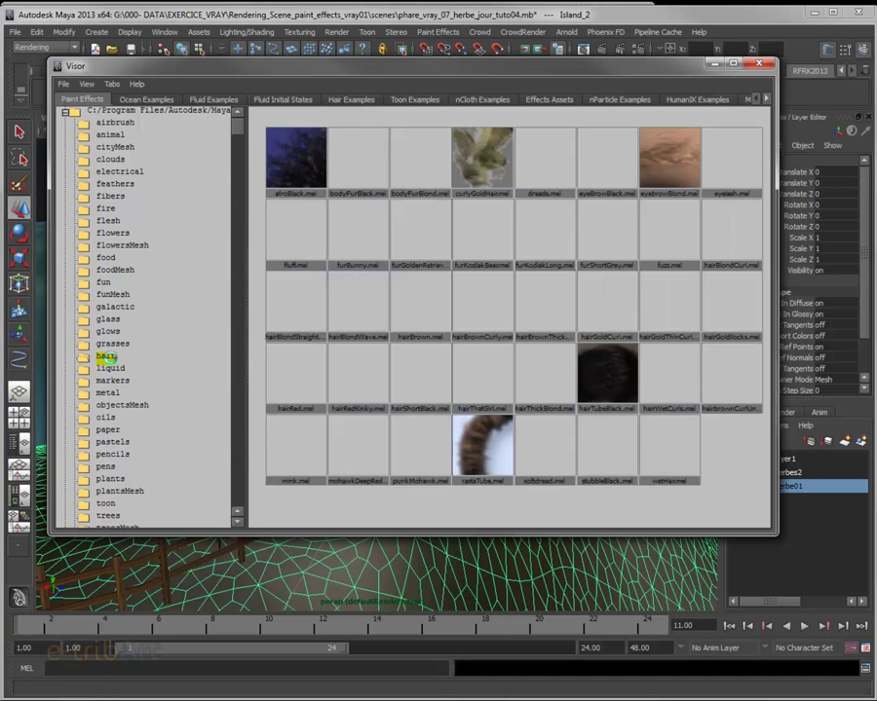
left_click(110, 344)
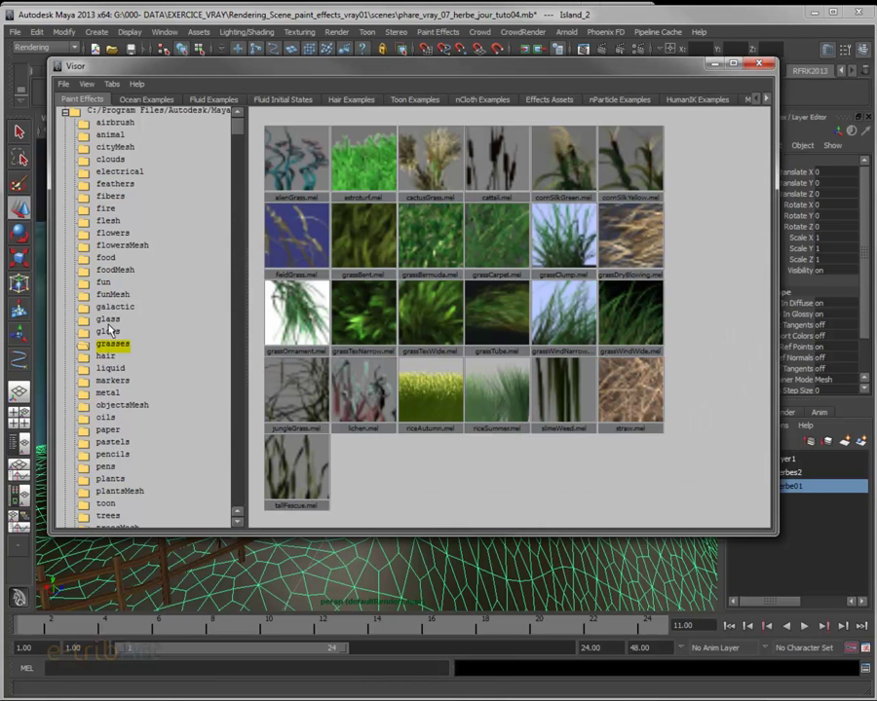
left_click(108, 430)
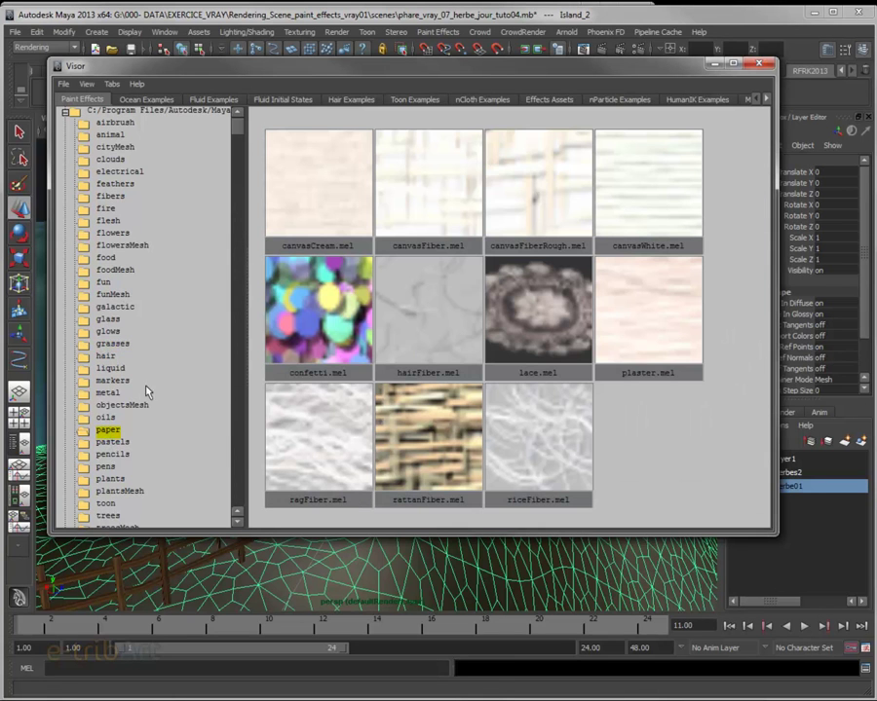
left_click(120, 370)
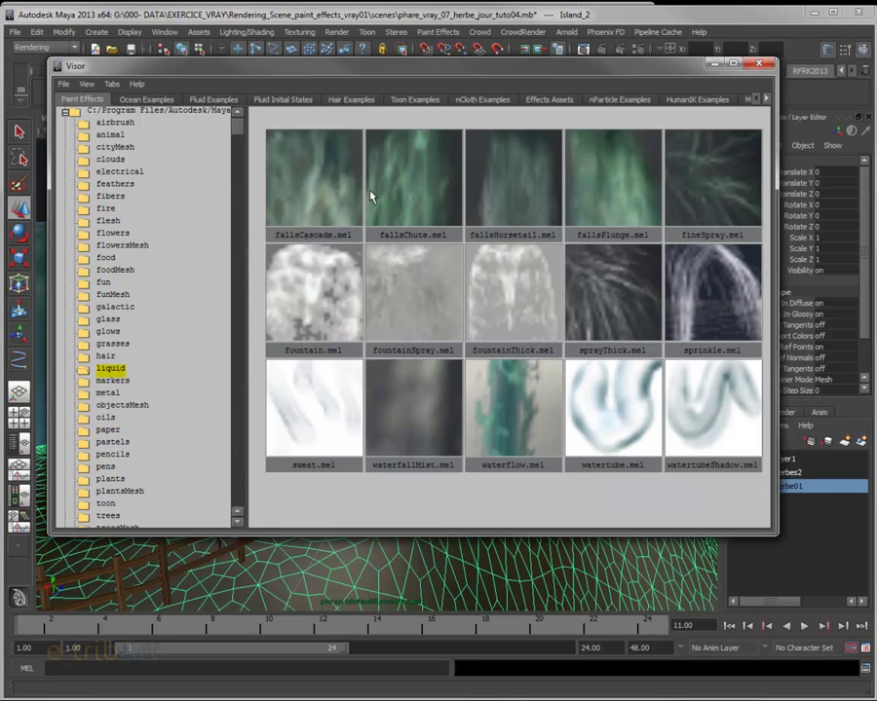
Try the fallsHorsetail, fallsCascade and fallsChute brushes, then load grassBermuda from the grasses folder
left_click(530, 188)
left_click(341, 195)
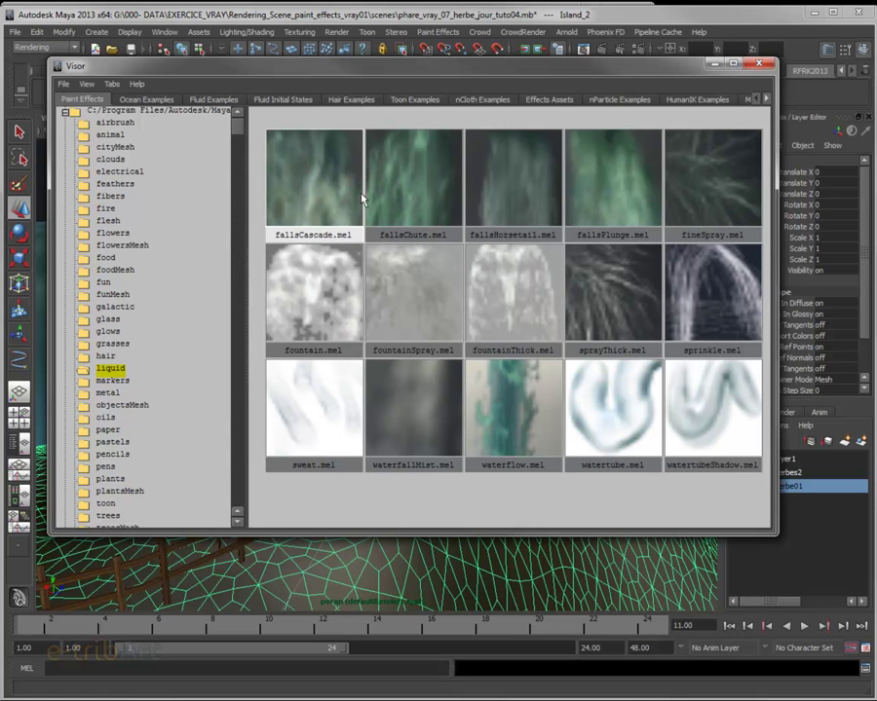
left_click(506, 197)
left_click(432, 176)
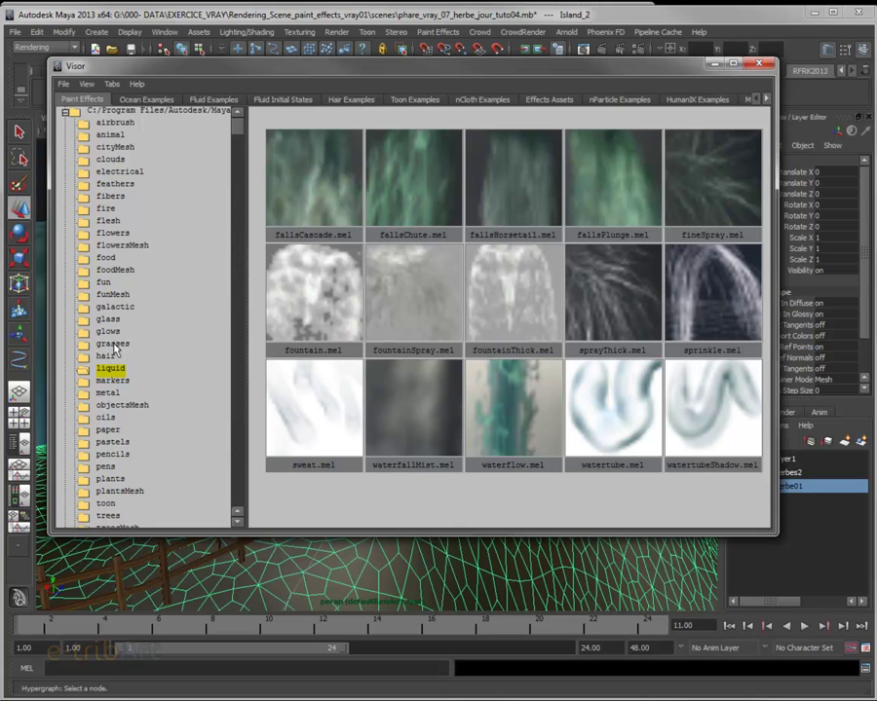
left_click(112, 344)
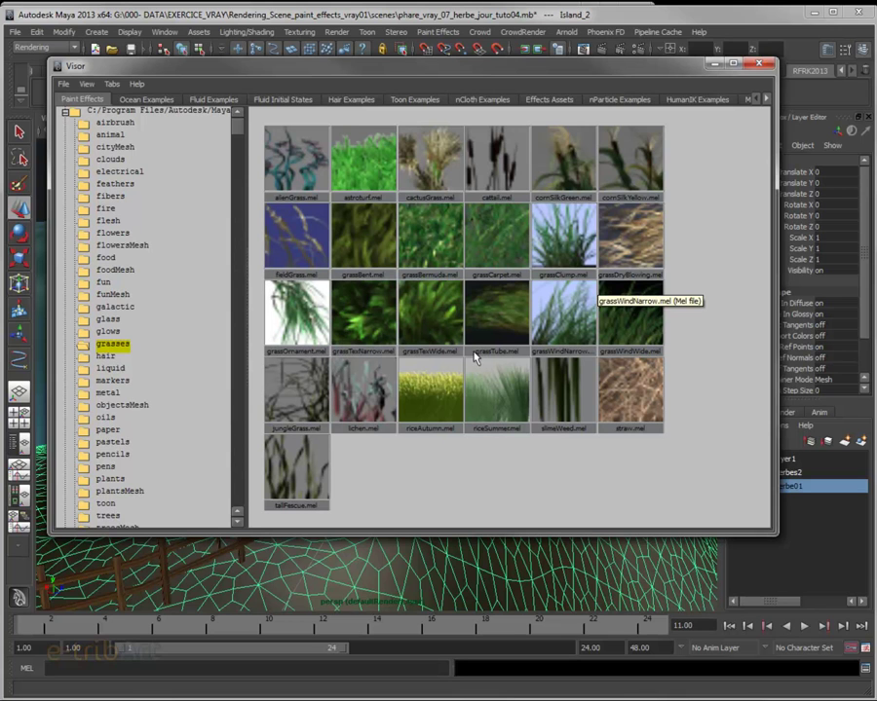
left_click(505, 171)
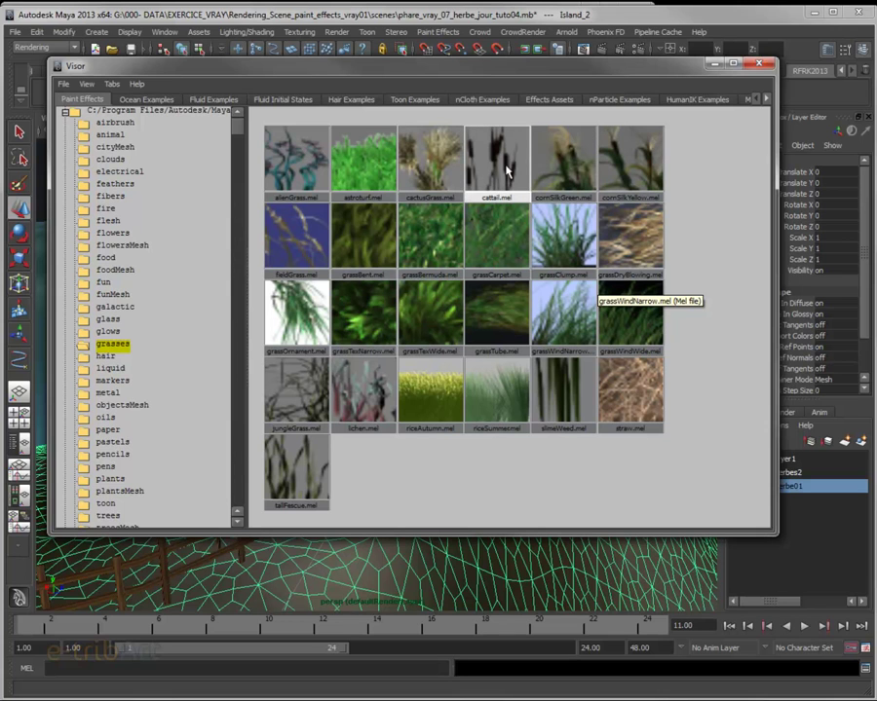
left_click(440, 238)
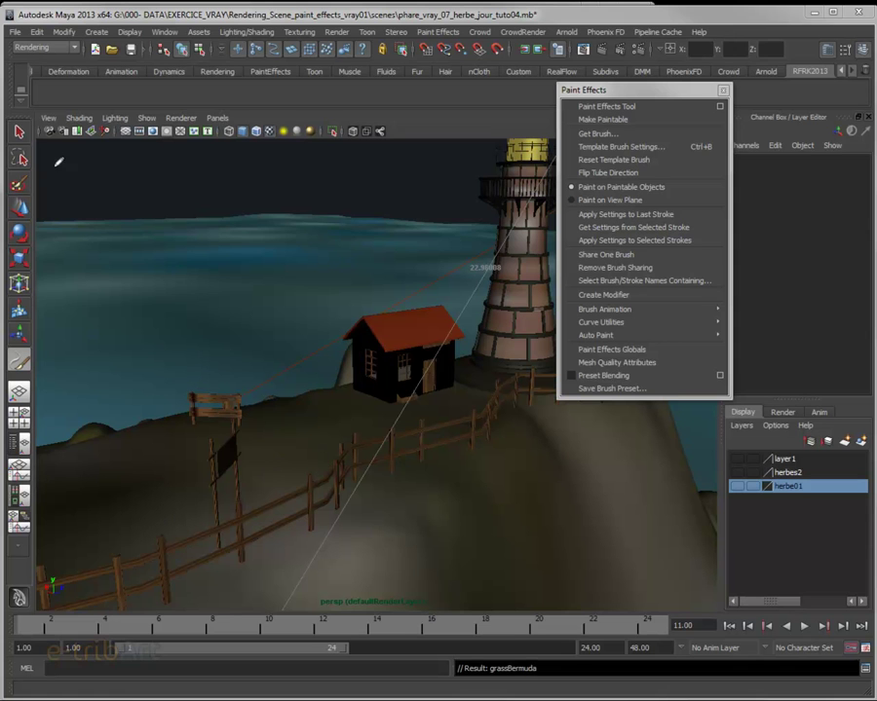
Select the island terrain with the Select tool and reload grassBermuda.mel from the Visor
left_click(18, 131)
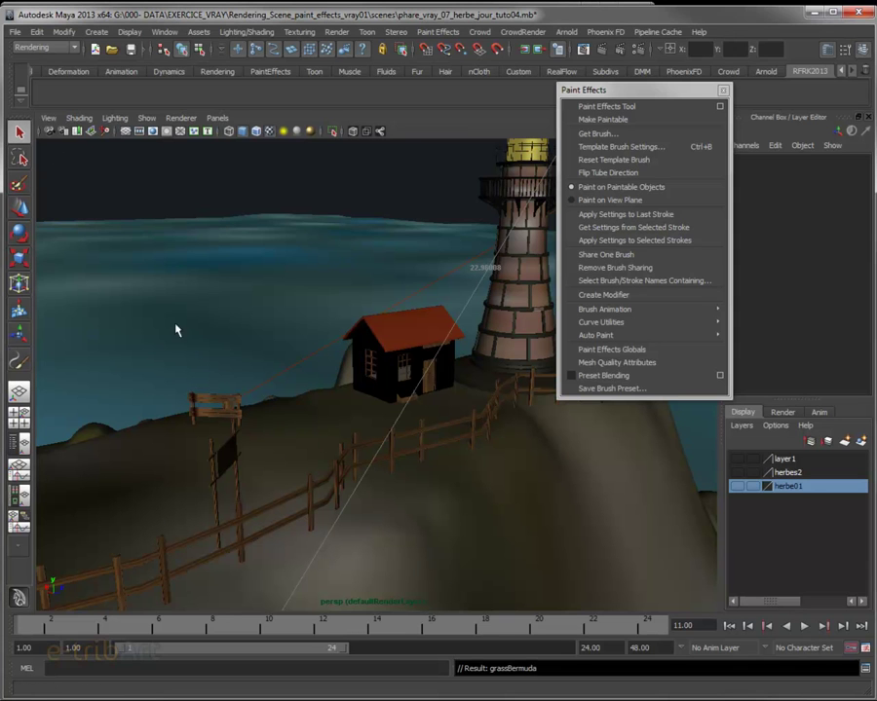
left_click(485, 548)
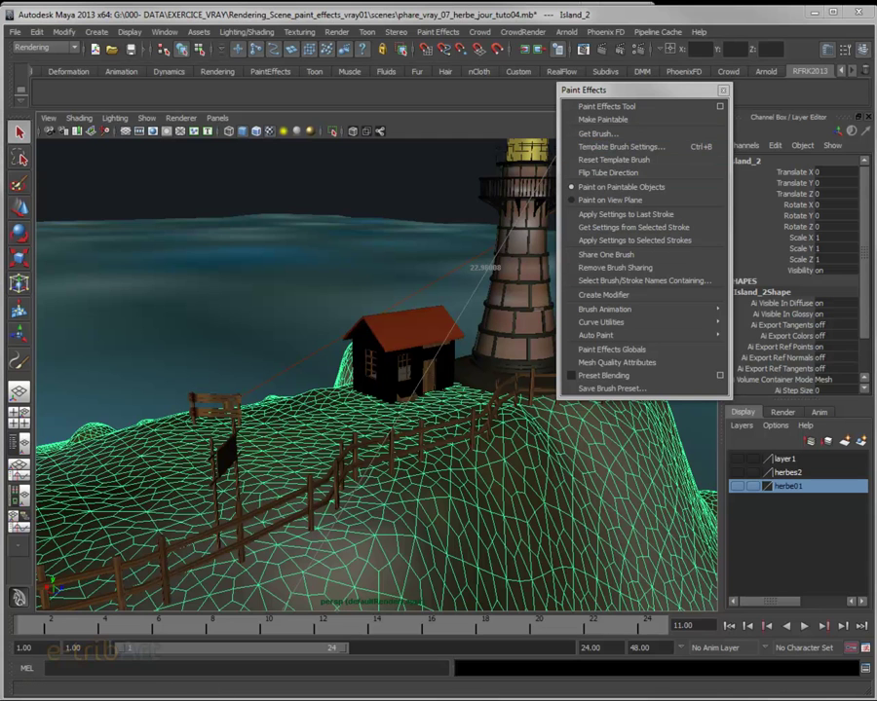
left_click(598, 134)
left_click_drag(389, 105, 319, 31)
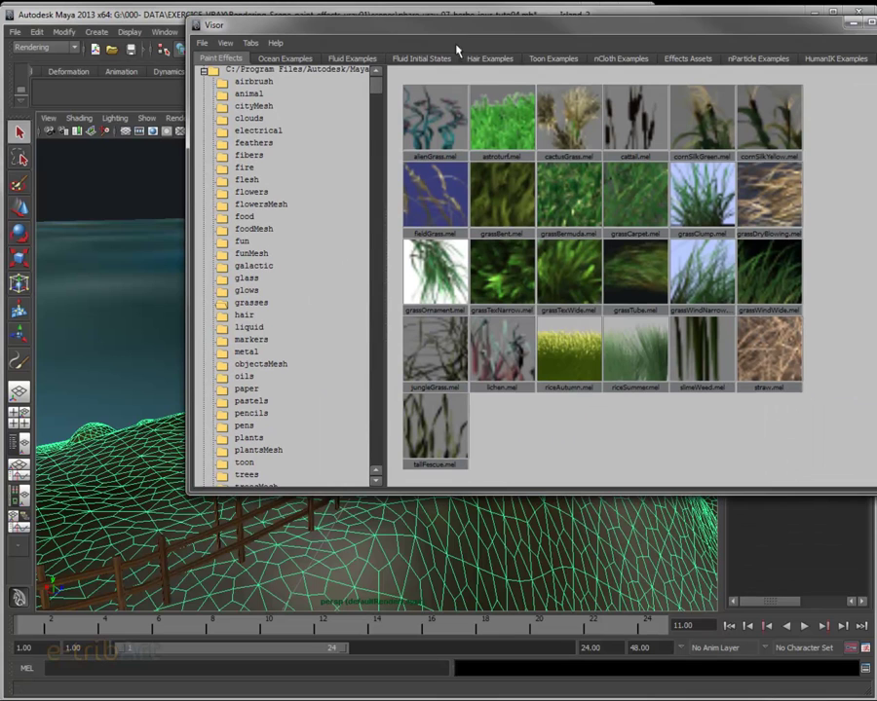
left_click(575, 201)
left_click(327, 22)
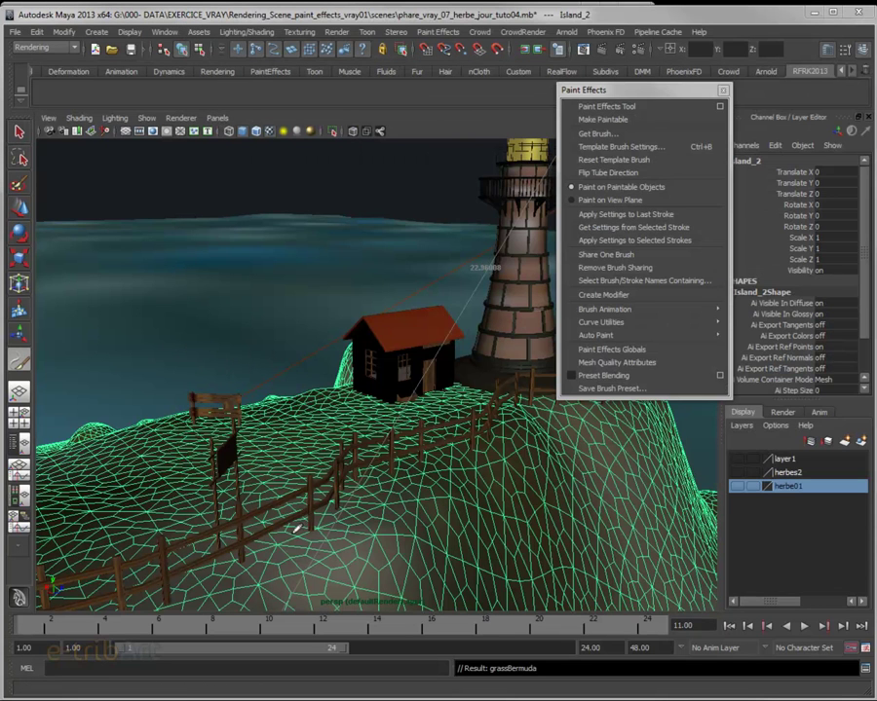
Paint grassBermuda strokes across the hillside and along the left fence, then open the Outliner
left_click_drag(297, 529, 573, 414)
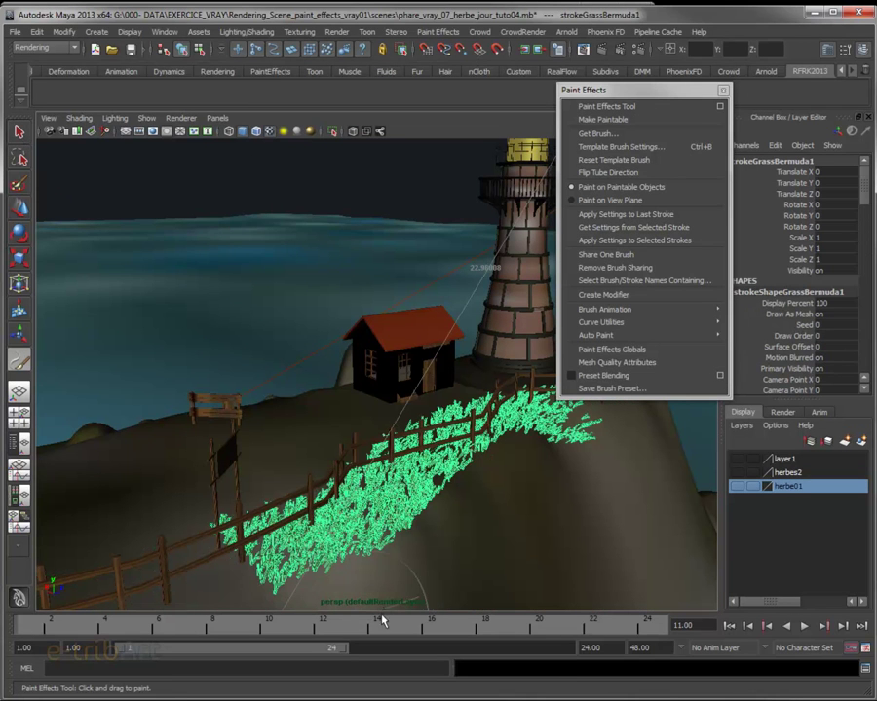
left_click_drag(331, 584, 643, 467)
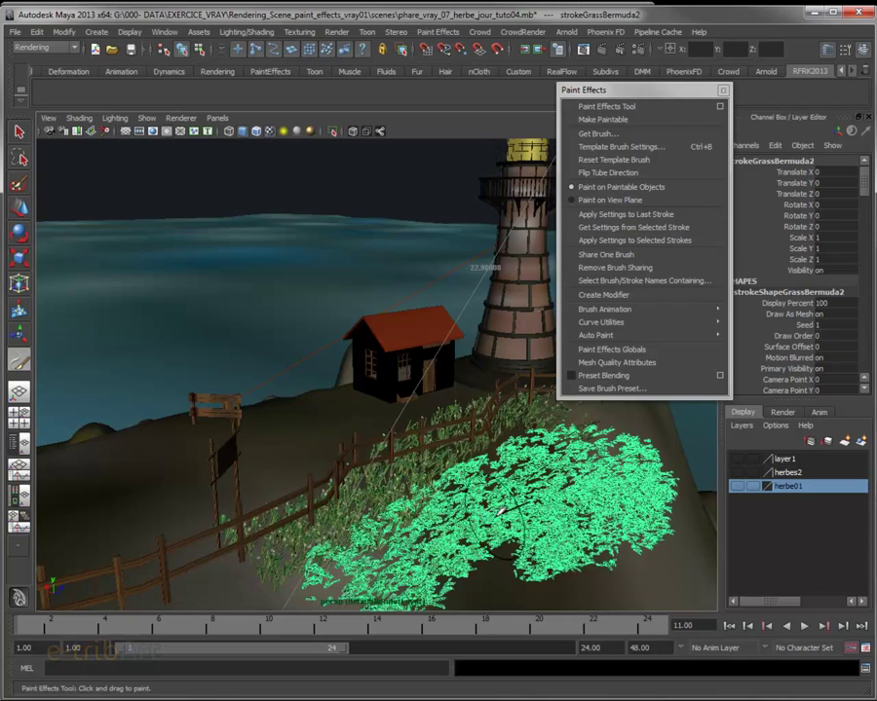
left_click_drag(499, 511, 545, 526, "alt")
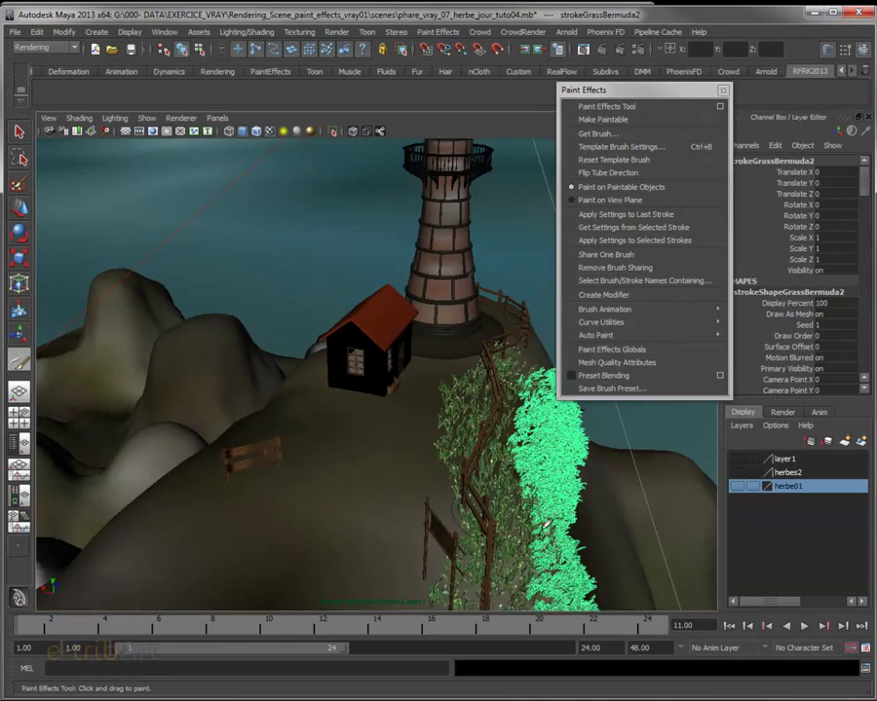
left_click_drag(156, 399, 292, 292)
mouse_move(425, 491)
left_mouse_down("alt")
mouse_move(385, 493)
mouse_move(408, 449)
mouse_move(421, 445)
mouse_move(332, 495)
mouse_move(393, 489)
mouse_move(390, 468)
left_mouse_up("alt")
right_click_drag(390, 467, 376, 411, "alt")
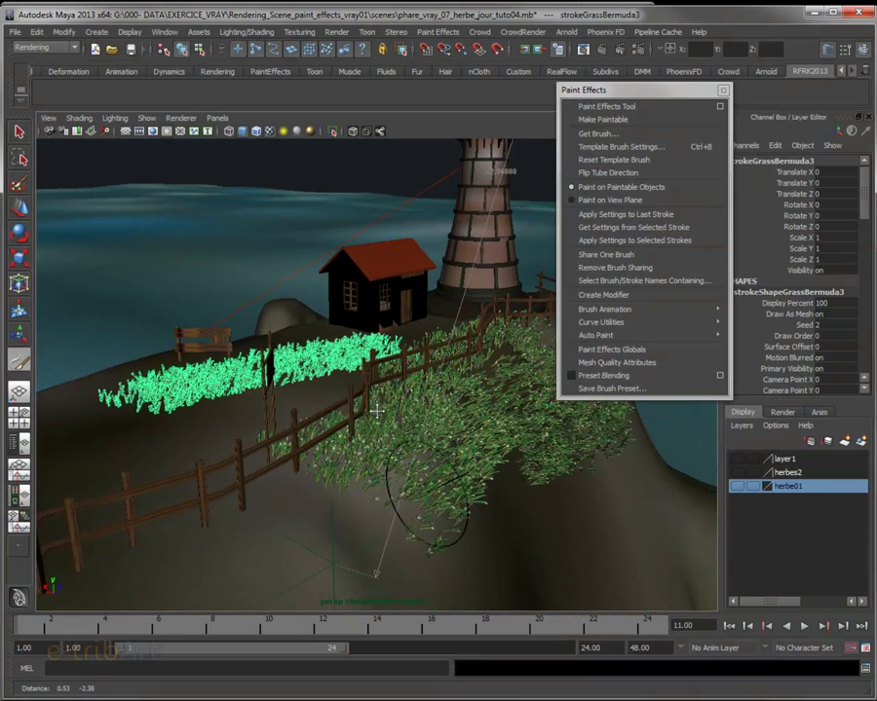
left_click(163, 31)
Expand strokeGrassBermuda1, 2 and 3 in the Outliner to show their shape nodes
left_click(185, 137)
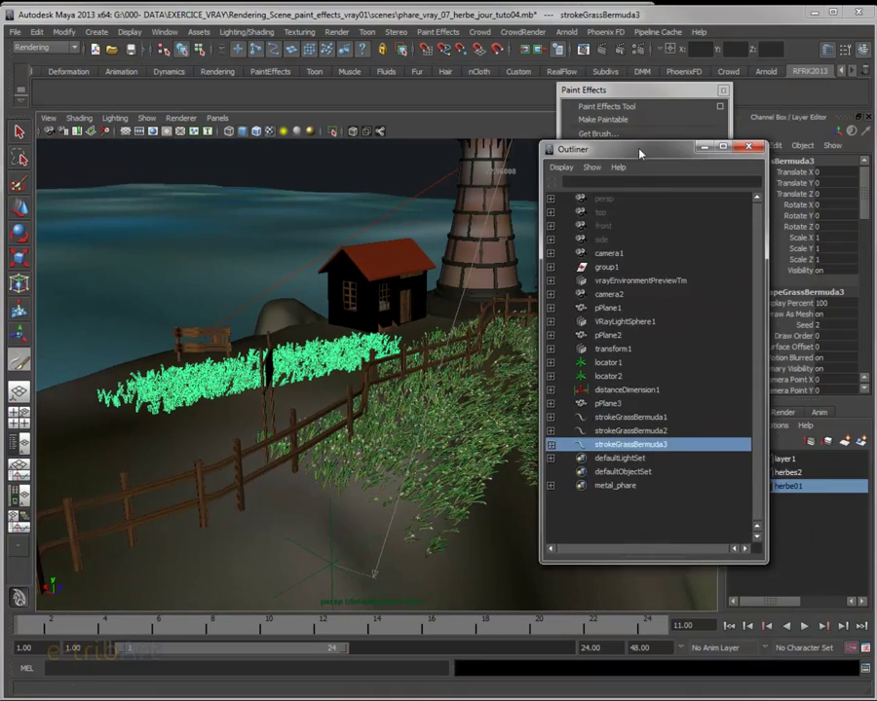
left_click_drag(640, 153, 656, 181)
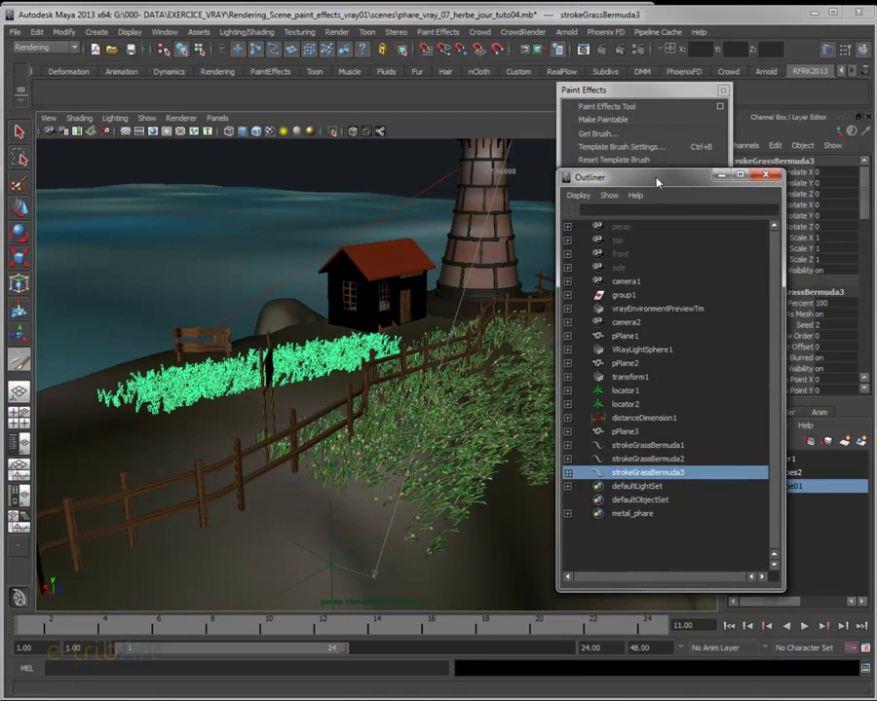
left_click(628, 446)
left_click(631, 458)
left_click(632, 472)
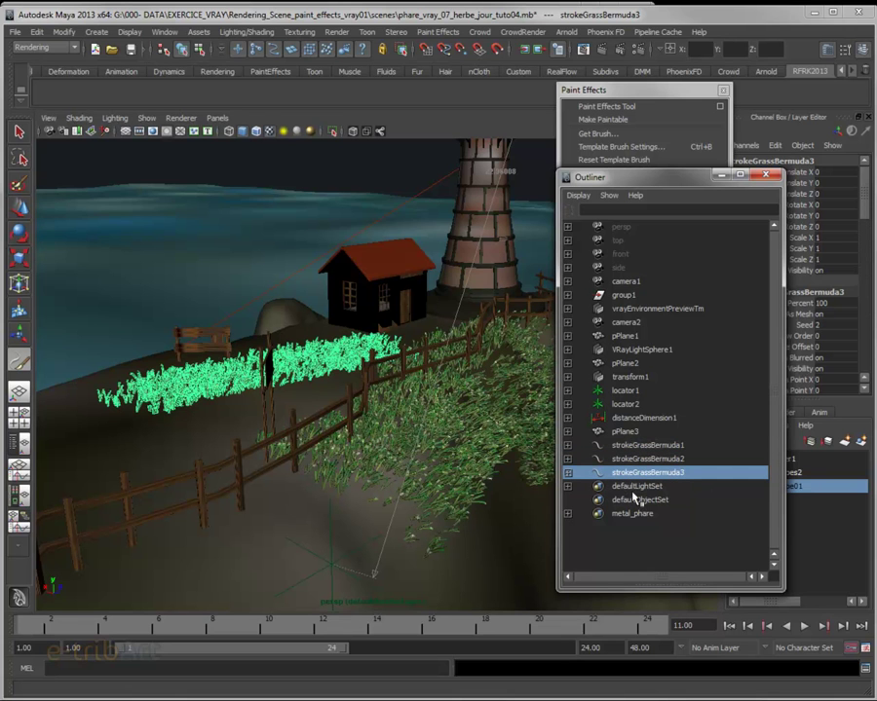
left_click(568, 445)
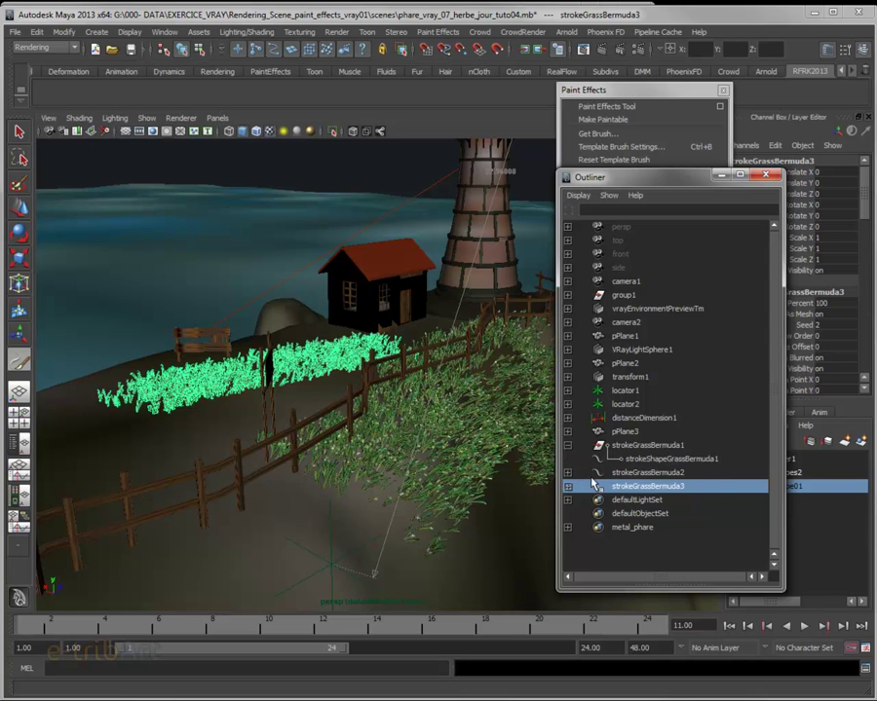
left_click(568, 472)
left_click(569, 501)
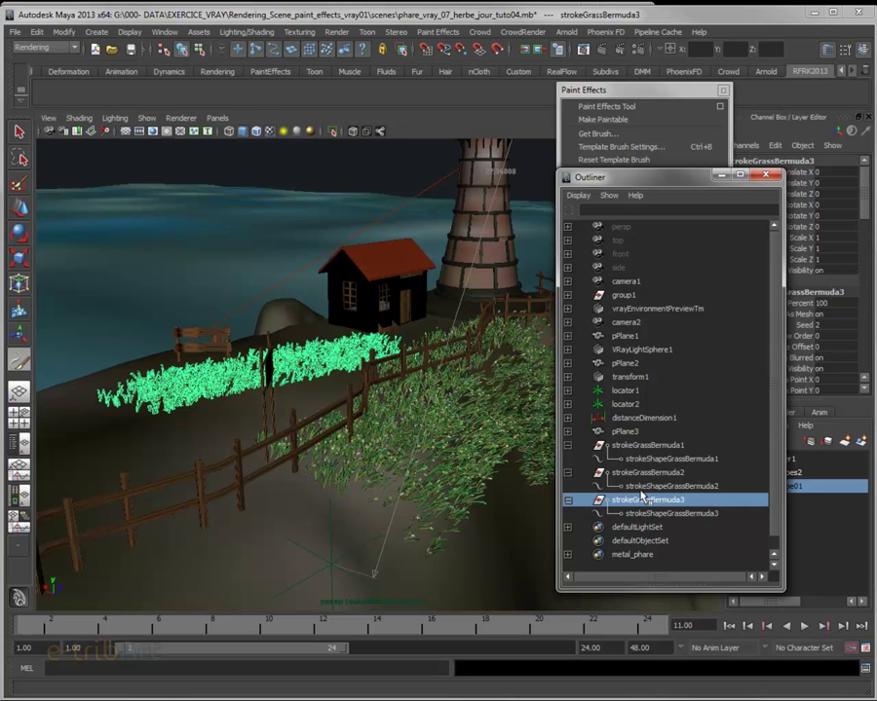
Open strokeGrassBermuda2's attributes in the Attribute Editor beside the Outliner
left_click(638, 474)
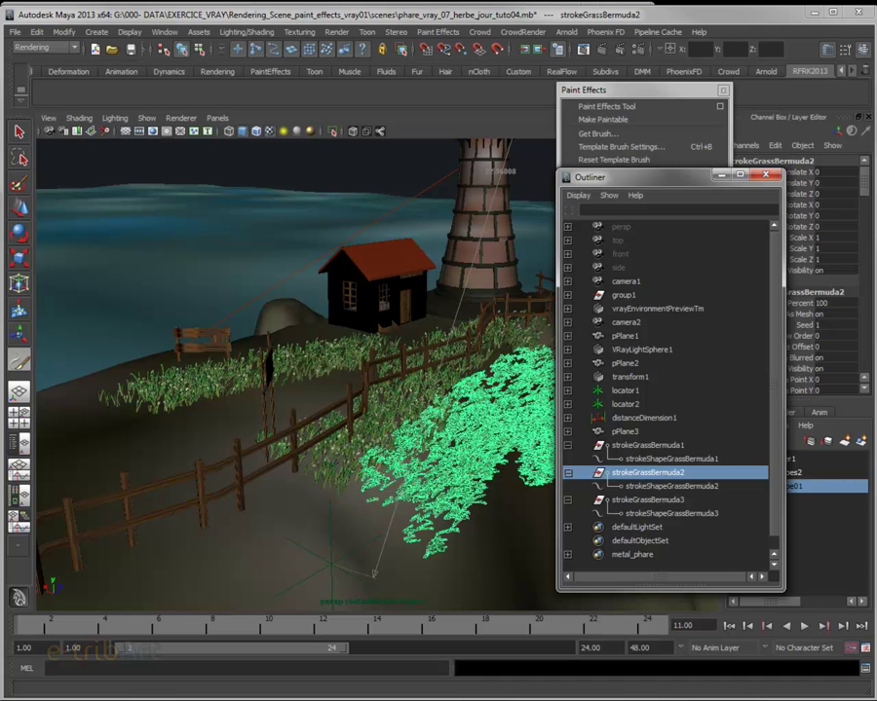
key("ctrl+a")
left_click_drag(750, 23, 546, 58)
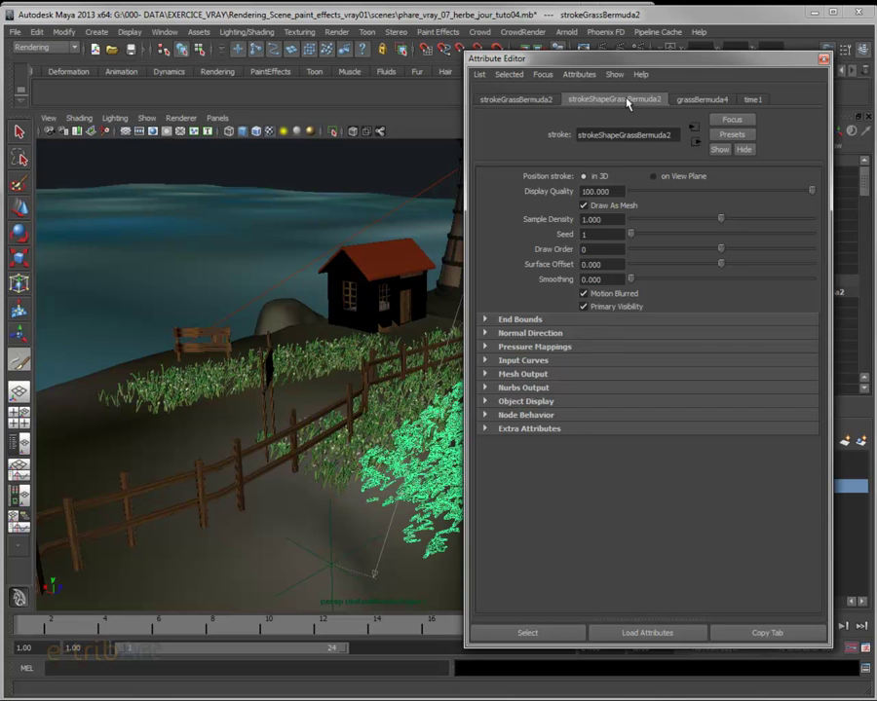
Inspect the grassBermuda4 brush's Tubes and Creation settings, then move the Attribute Editor off screen
left_click(697, 104)
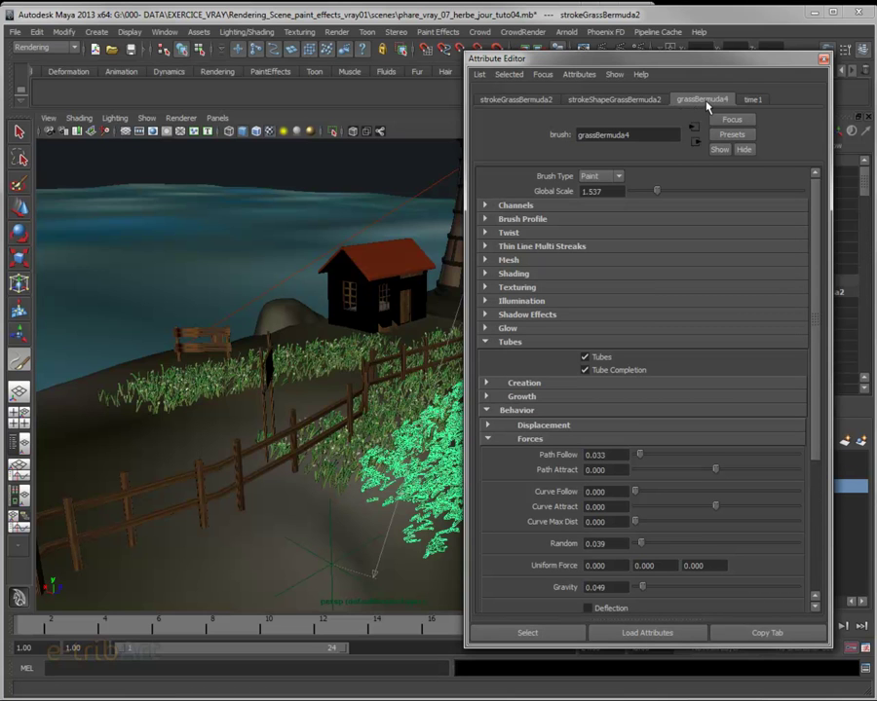
left_click_drag(708, 61, 333, 42)
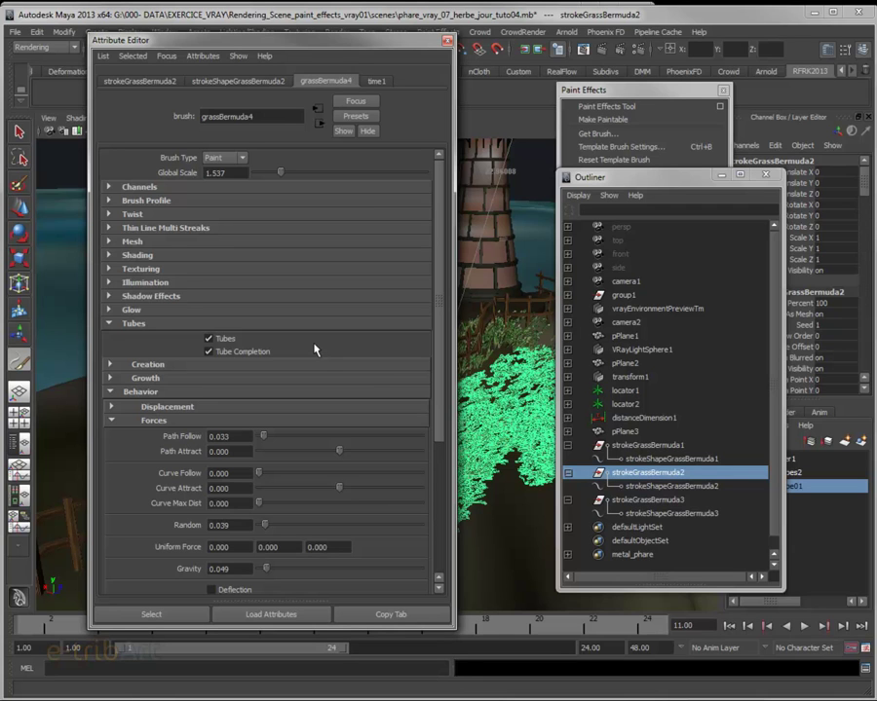
left_click(133, 323)
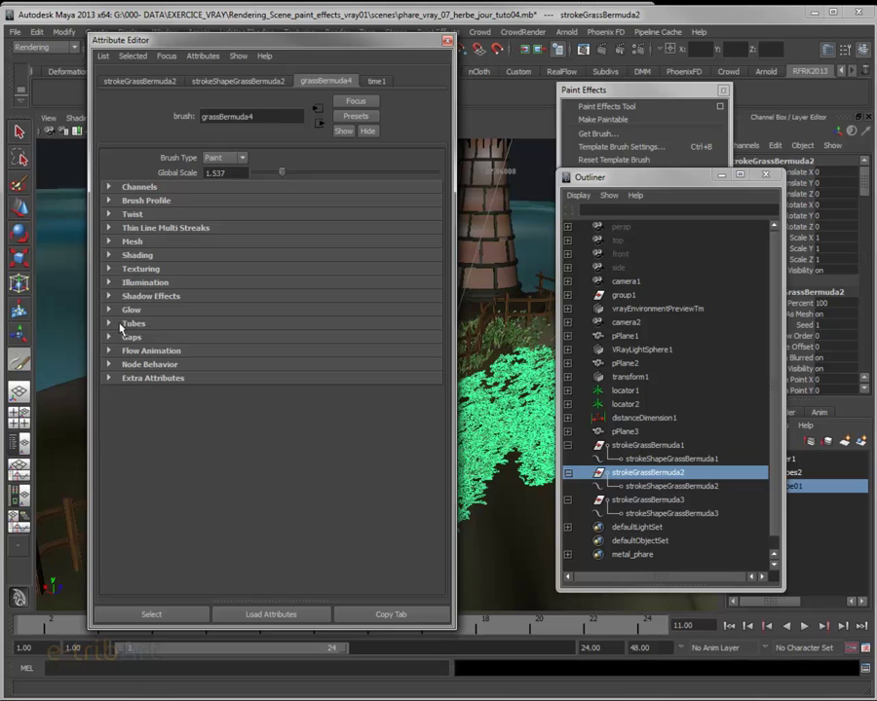
left_click(134, 324)
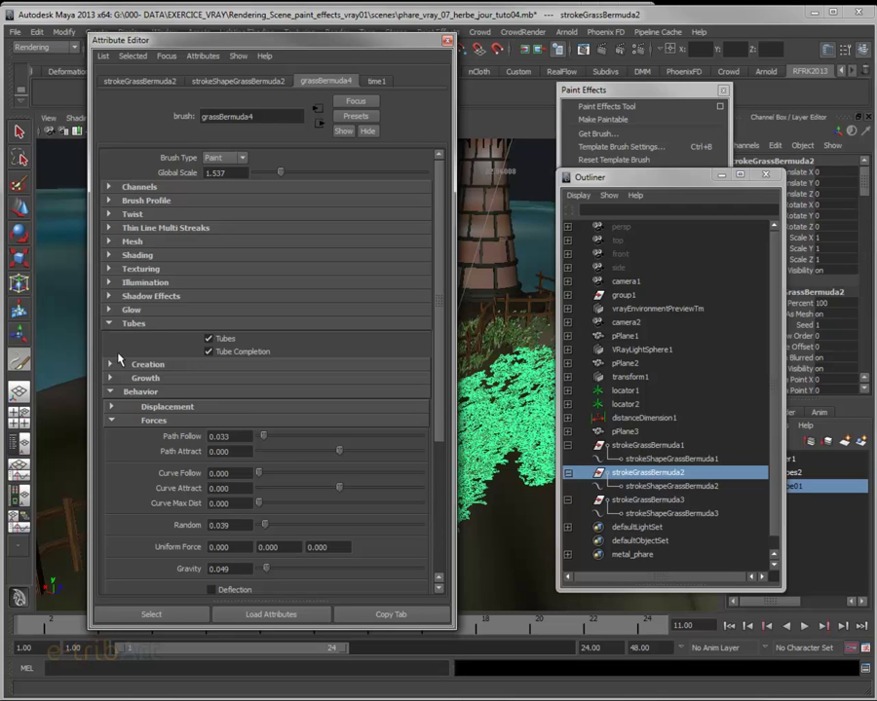
left_click(111, 365)
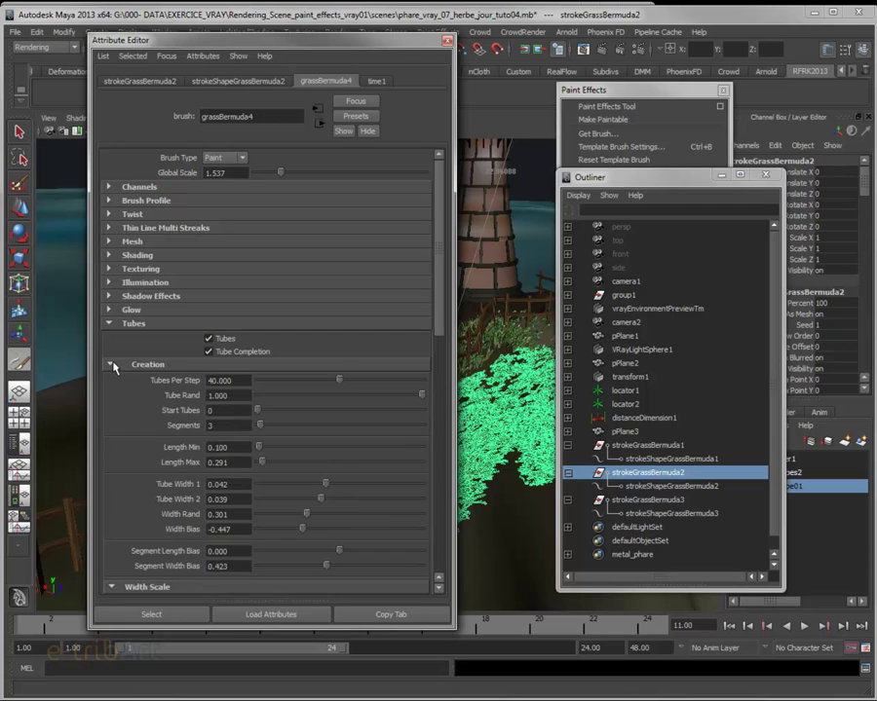
left_click(111, 365)
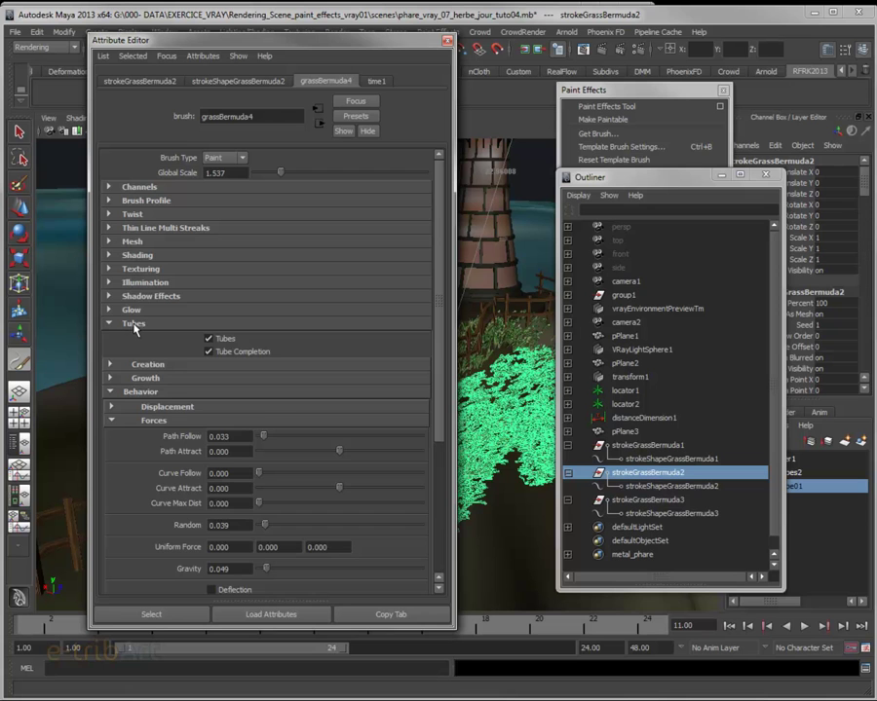
left_click(134, 325)
mouse_move(266, 46)
left_mouse_down()
mouse_move(672, 70)
mouse_move(875, 70)
left_mouse_up()
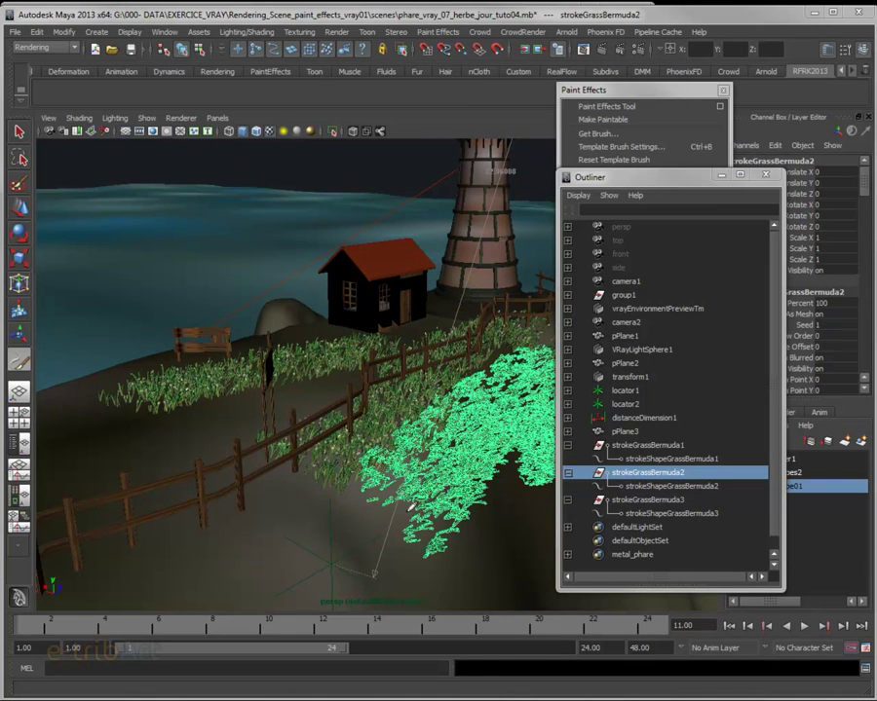
Reopen the Attribute Editor and compare the strokeShapeGrassBermuda2 and grassBermuda4 tabs
key("ctrl+a")
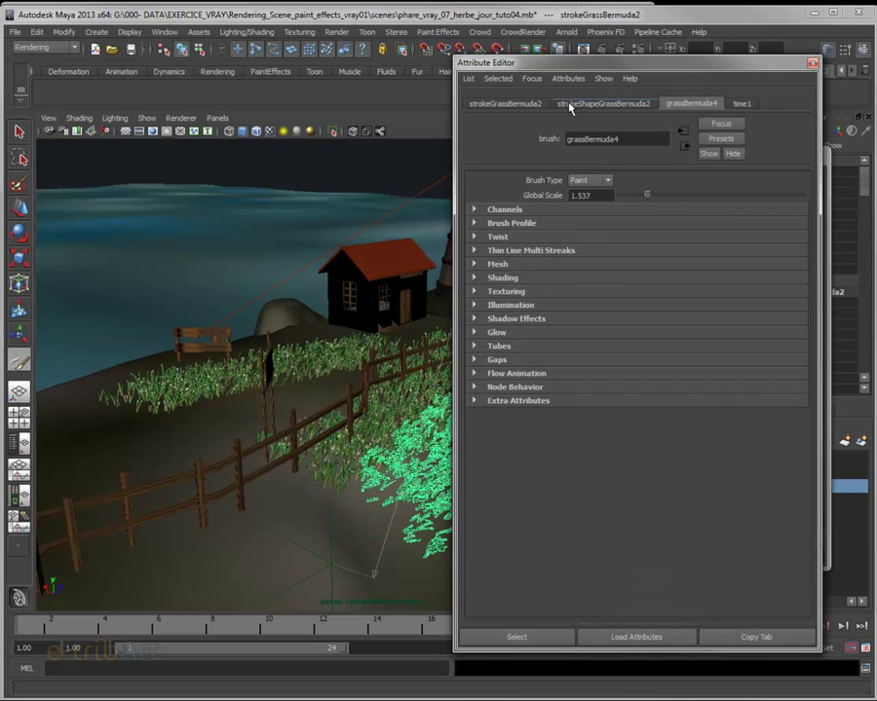
left_click(570, 107)
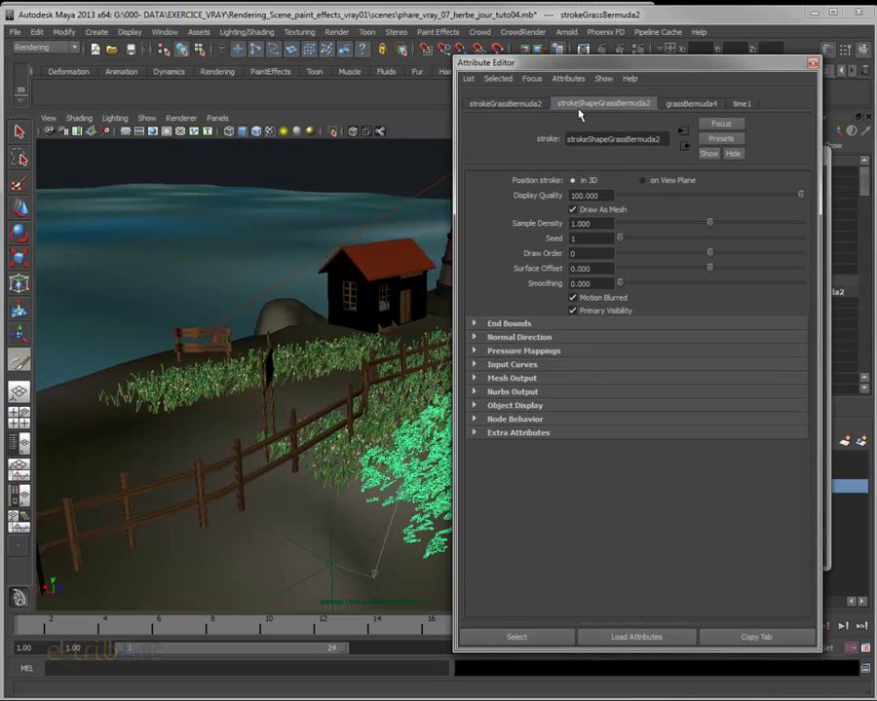
left_click(701, 109)
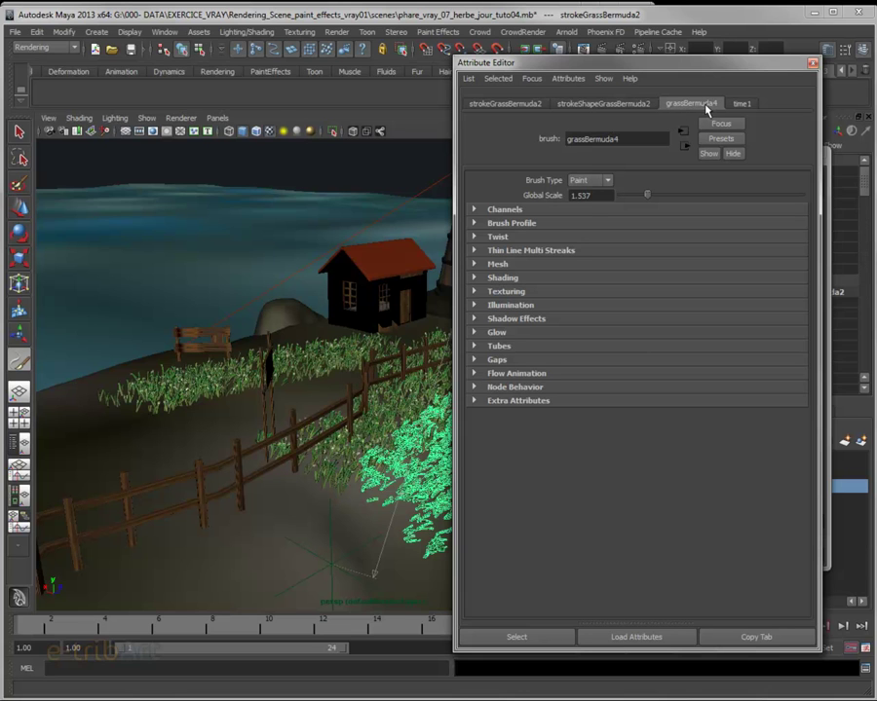
left_click_drag(643, 65, 675, 49)
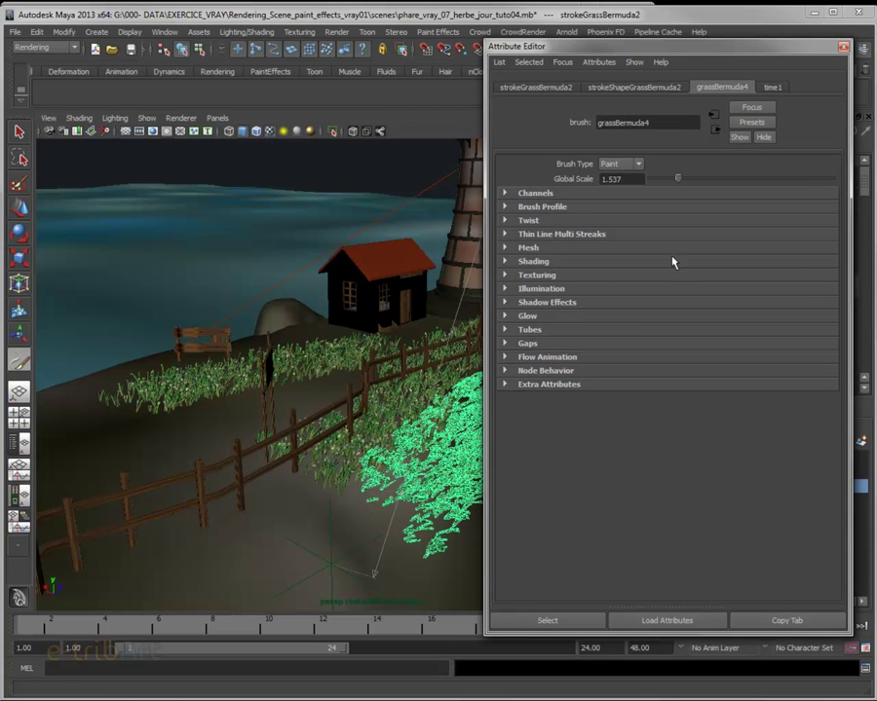
left_click_drag(675, 50, 682, 56)
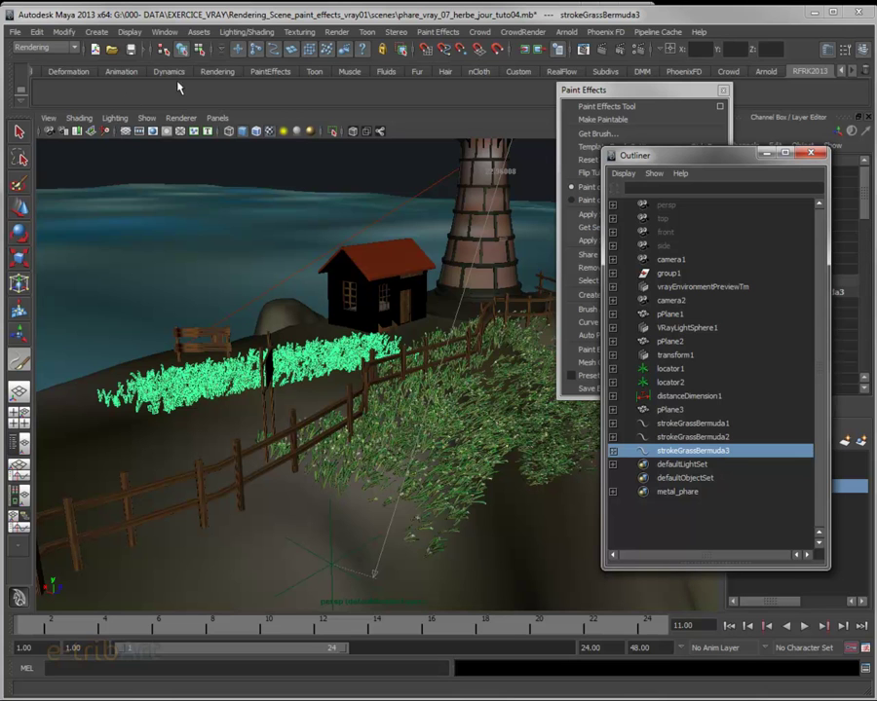
Select strokeGrassBermuda1 along the fence and open its grassBermuda3 brush attributes with Ctrl+A
left_click(163, 32)
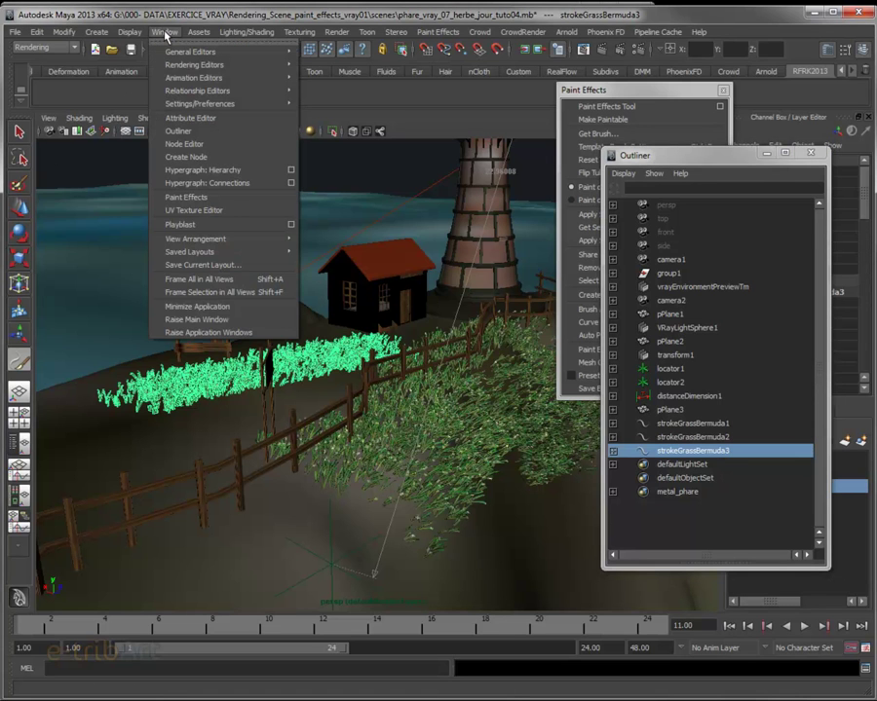
left_click(172, 18)
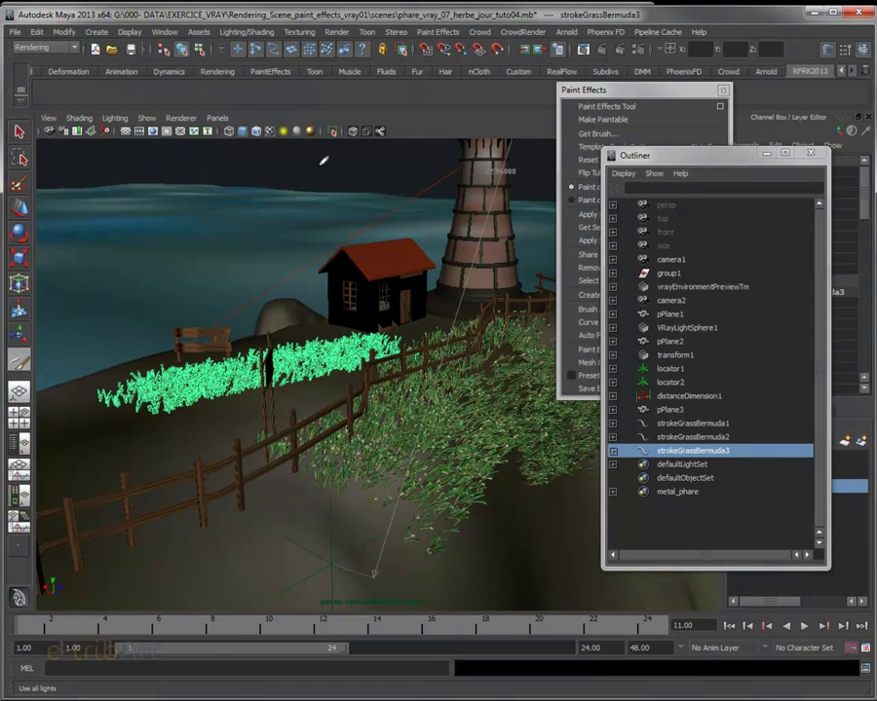
left_click(672, 423)
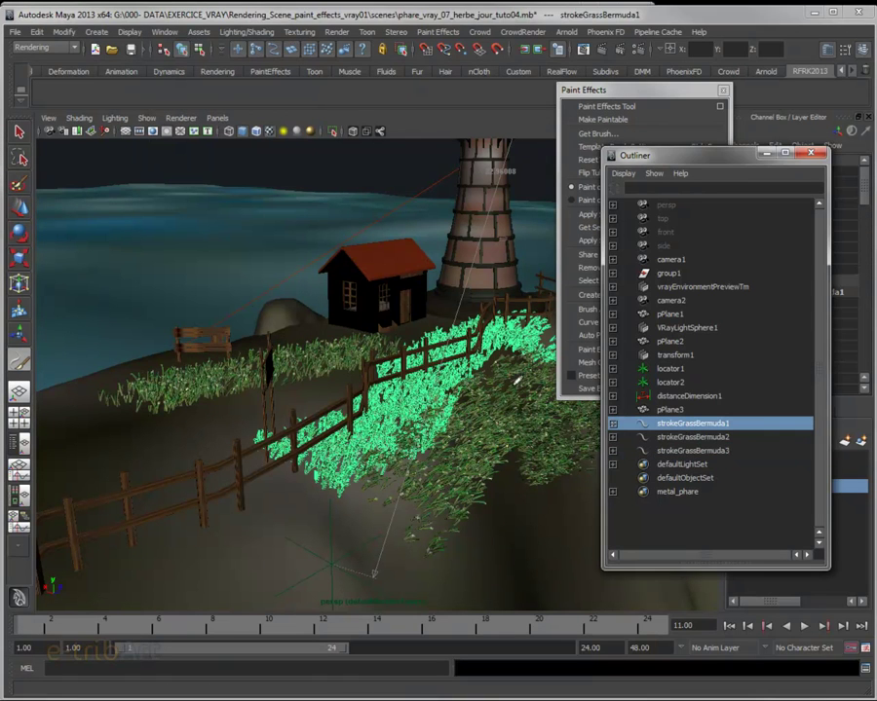
left_click_drag(458, 399, 487, 435, "alt")
left_click_drag(510, 447, 494, 479, "alt")
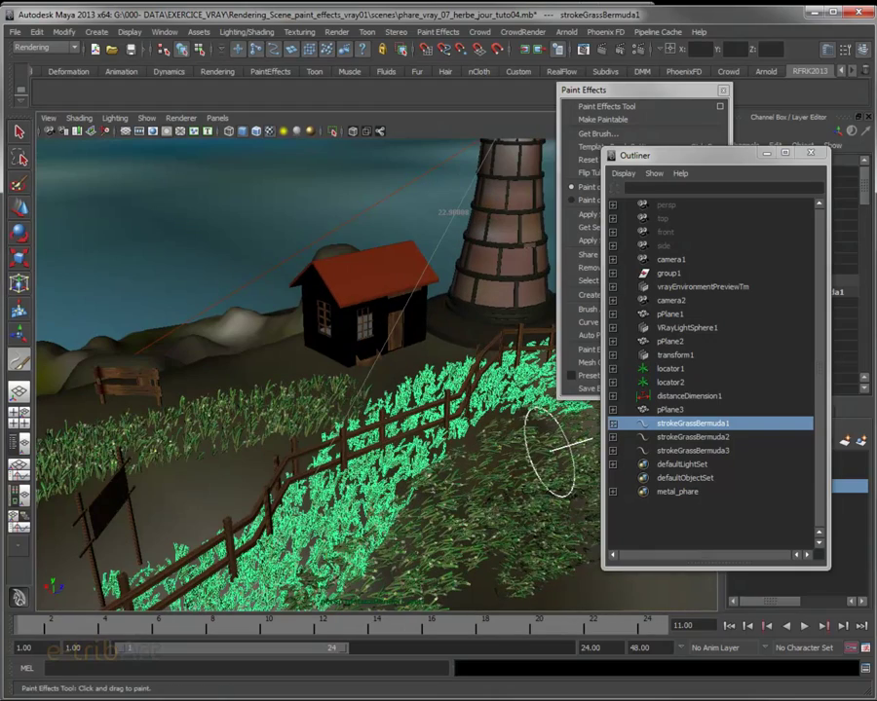
key("ctrl+a")
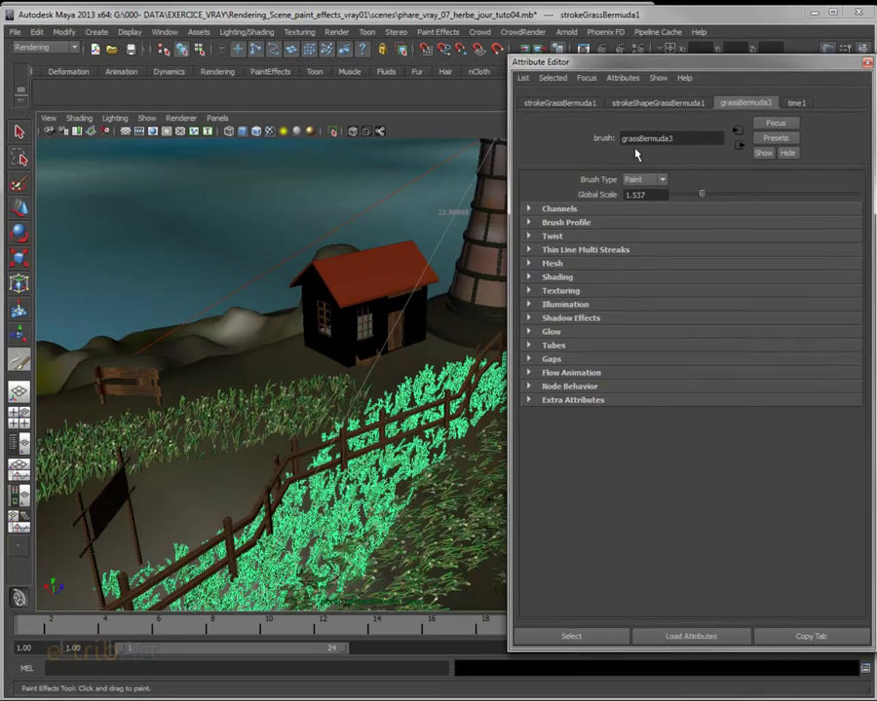
Raise grassBermuda3's Global Scale to 2.491, close the Attribute Editor and inspect the larger grass
left_click_drag(703, 199, 719, 194)
left_click_drag(484, 337, 409, 331, "alt")
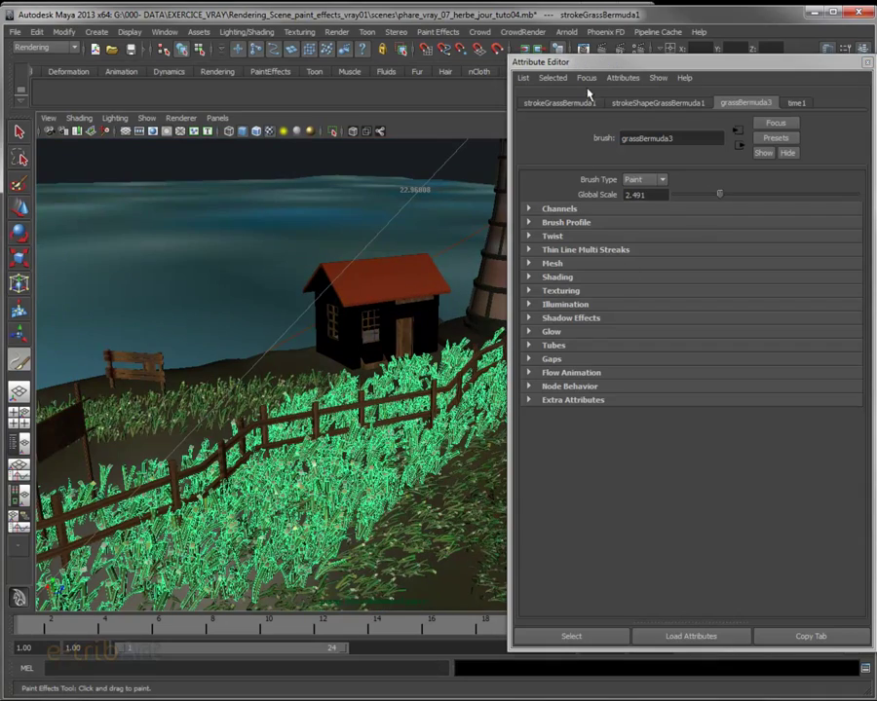
key("ctrl+a")
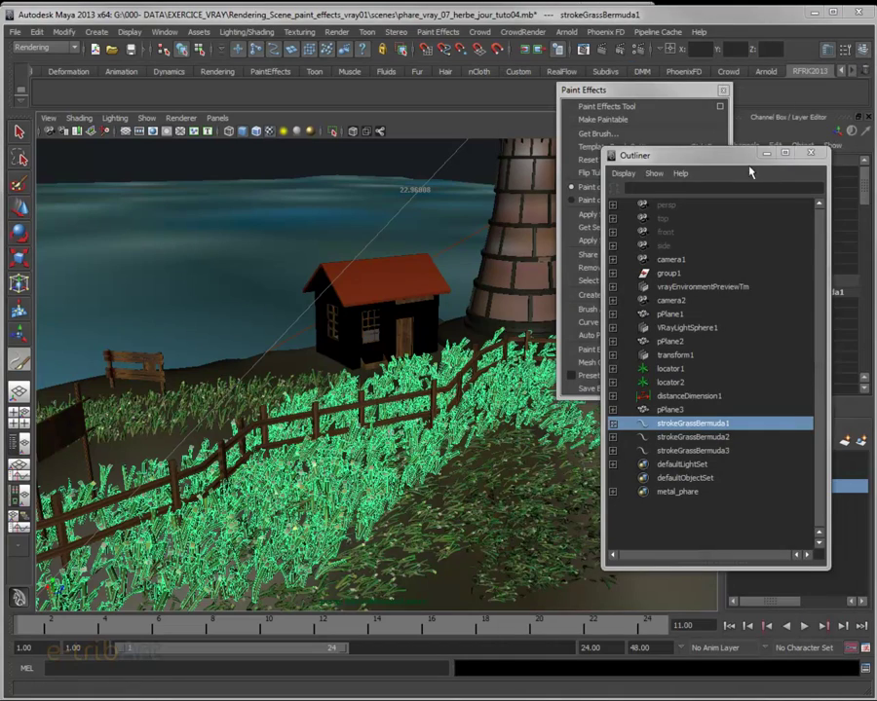
left_click_drag(681, 154, 682, 128)
mouse_move(378, 421)
left_mouse_down("alt")
mouse_move(395, 446)
mouse_move(371, 407)
left_mouse_up("alt")
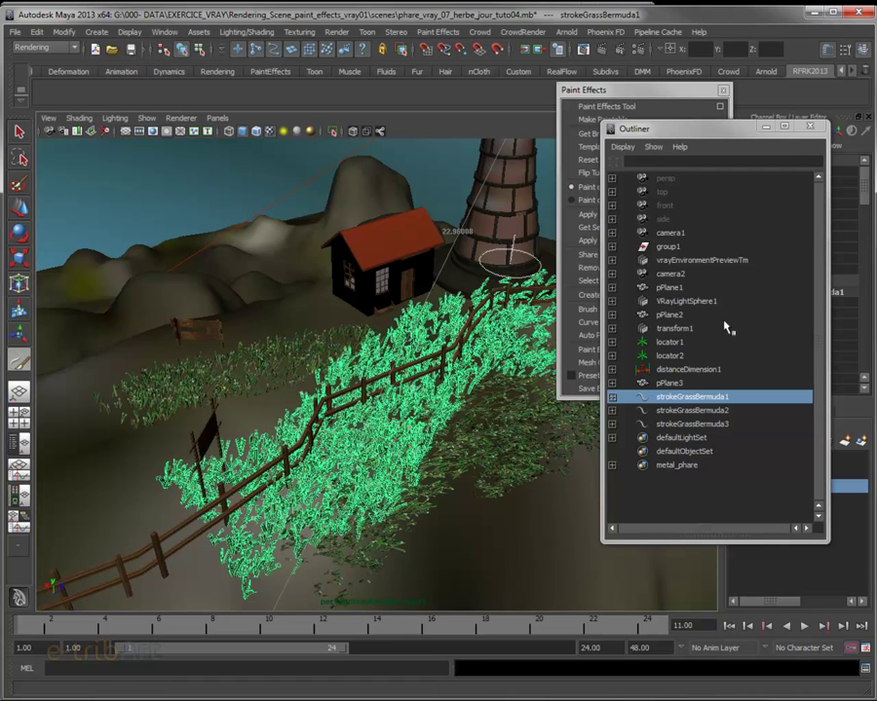
Select strokeGrassBermuda1, 2 and 3 in the Outliner and make them share one brush
left_click(810, 126)
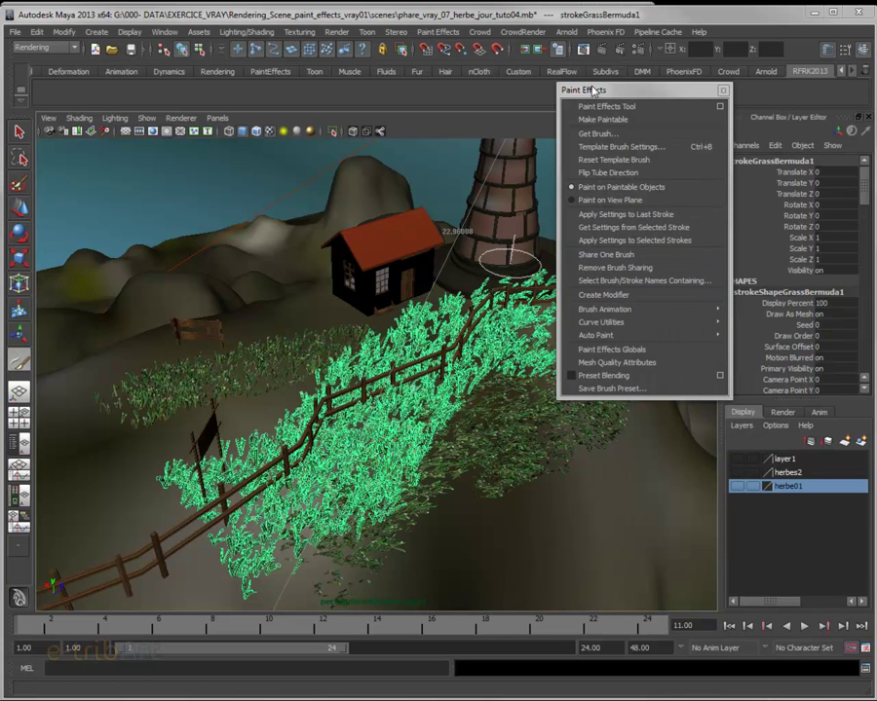
left_click(616, 257)
left_click_drag(249, 144, 86, 31)
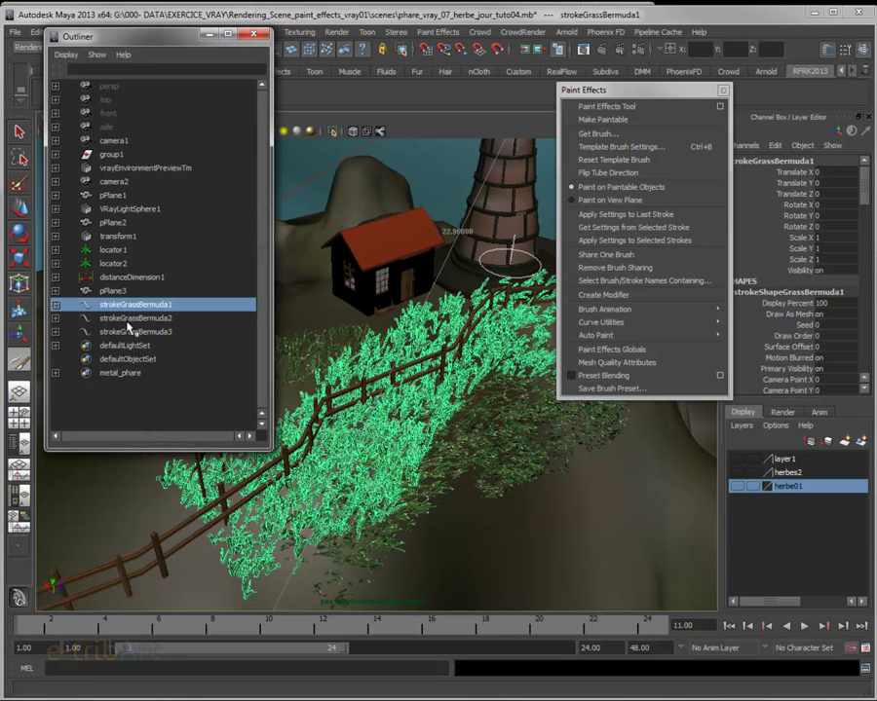
left_click(130, 318, "shift")
left_click(130, 331, "shift")
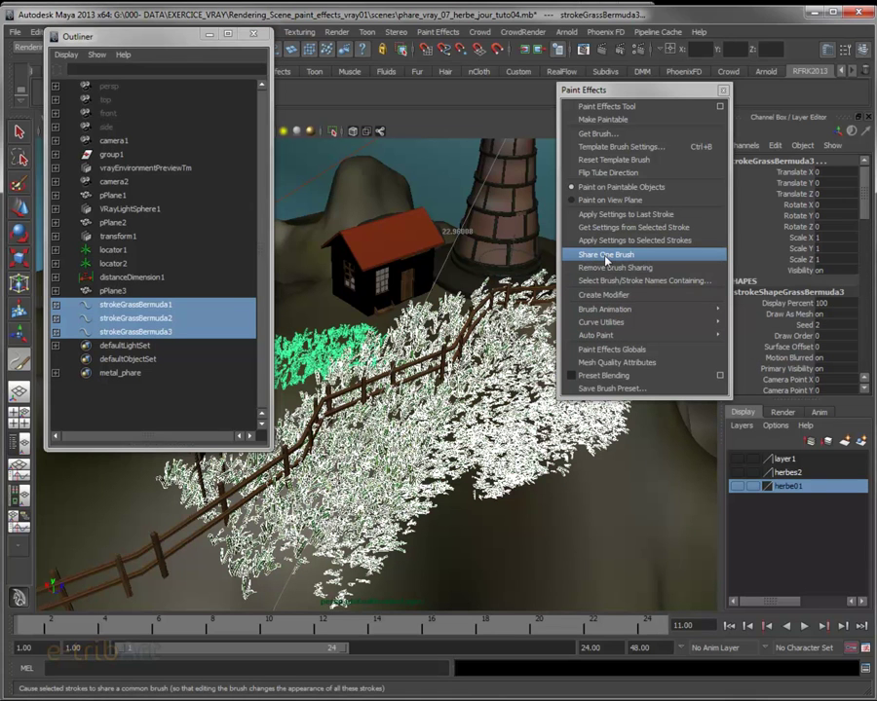
left_click(604, 254)
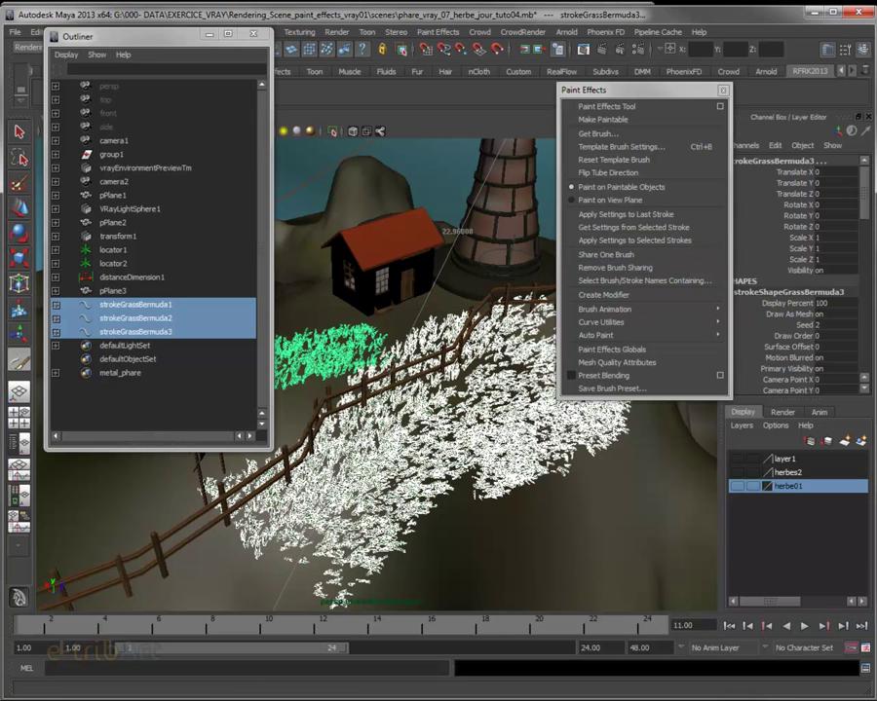
Select each grass stroke in turn and open grassBermuda5's brush attributes with Ctrl+A
left_click(140, 307)
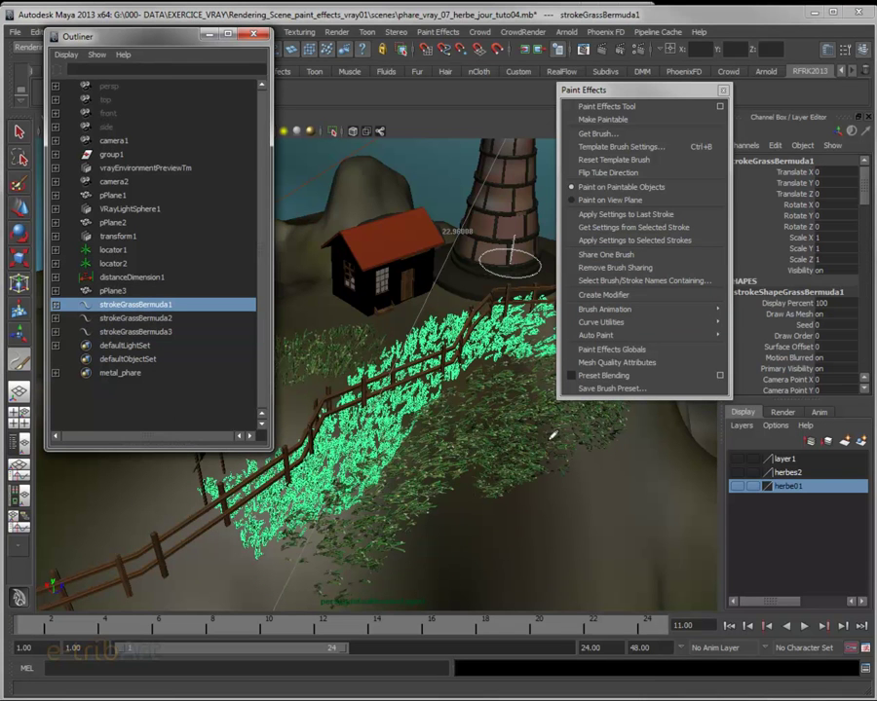
left_click(137, 319)
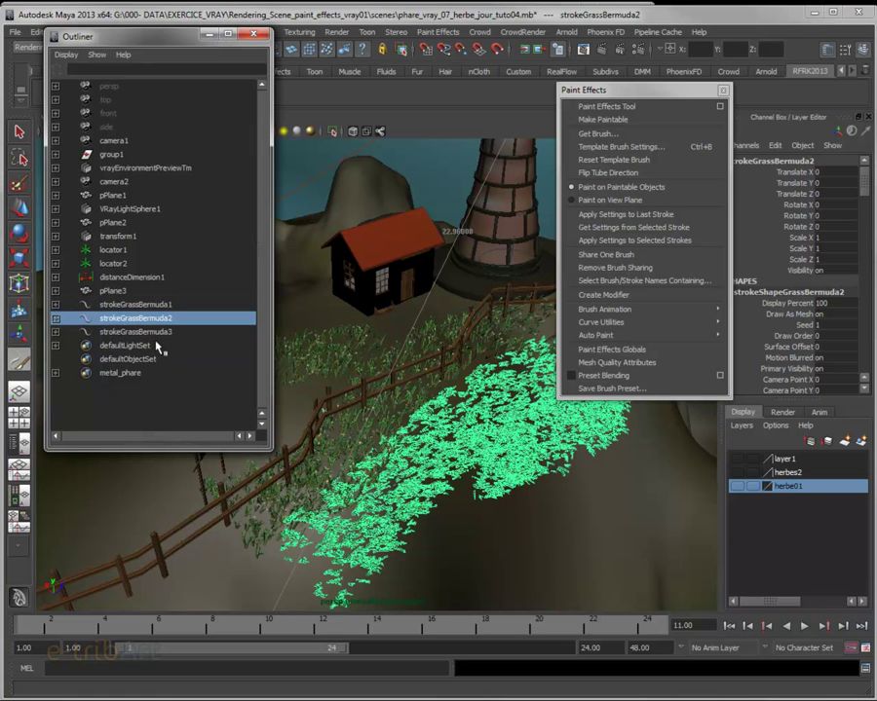
left_click(122, 332)
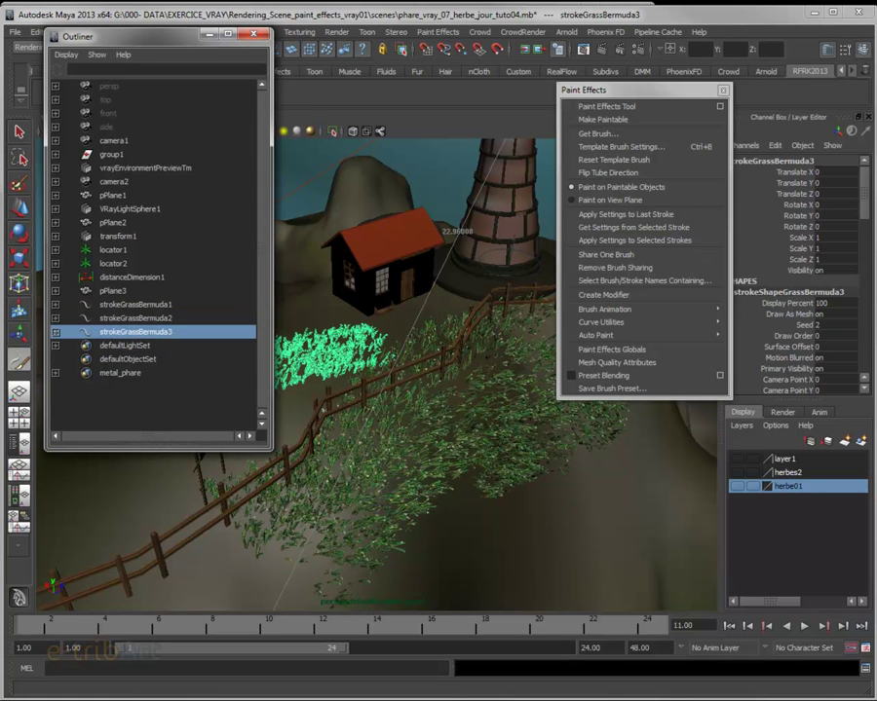
key("ctrl+a")
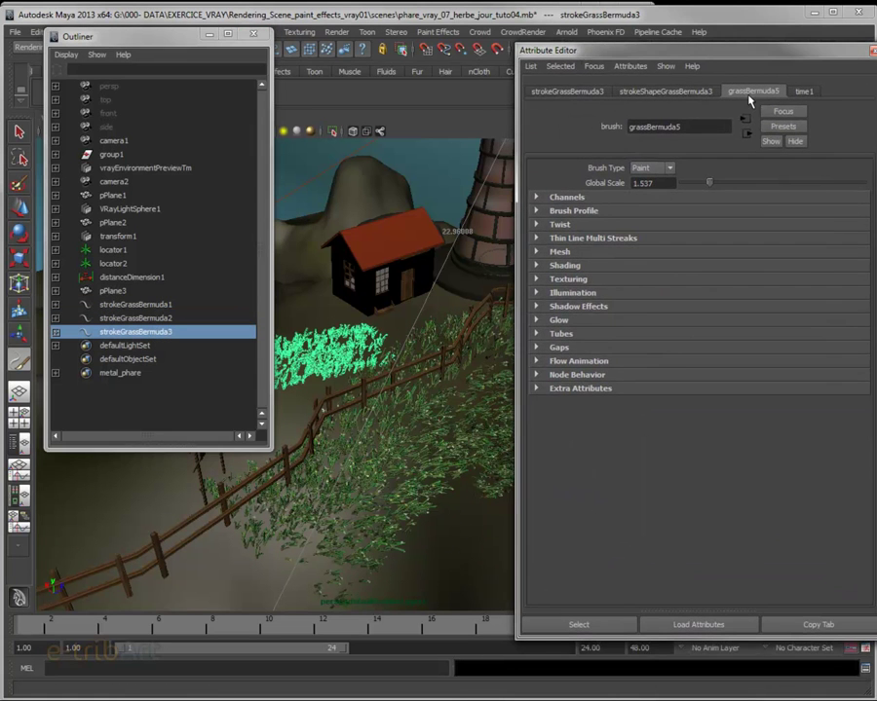
Reselect the strokes, nudge grassBermuda5's Global Scale to 1.547, close the Attribute Editor, move the Outliner lower-left
left_click(163, 319)
left_click(161, 306)
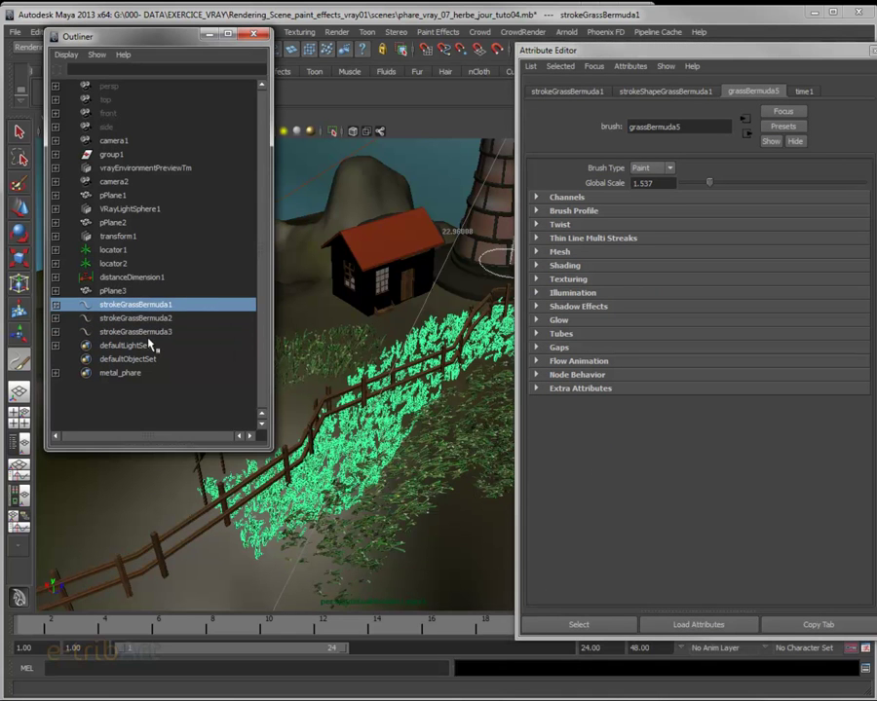
left_click(144, 332)
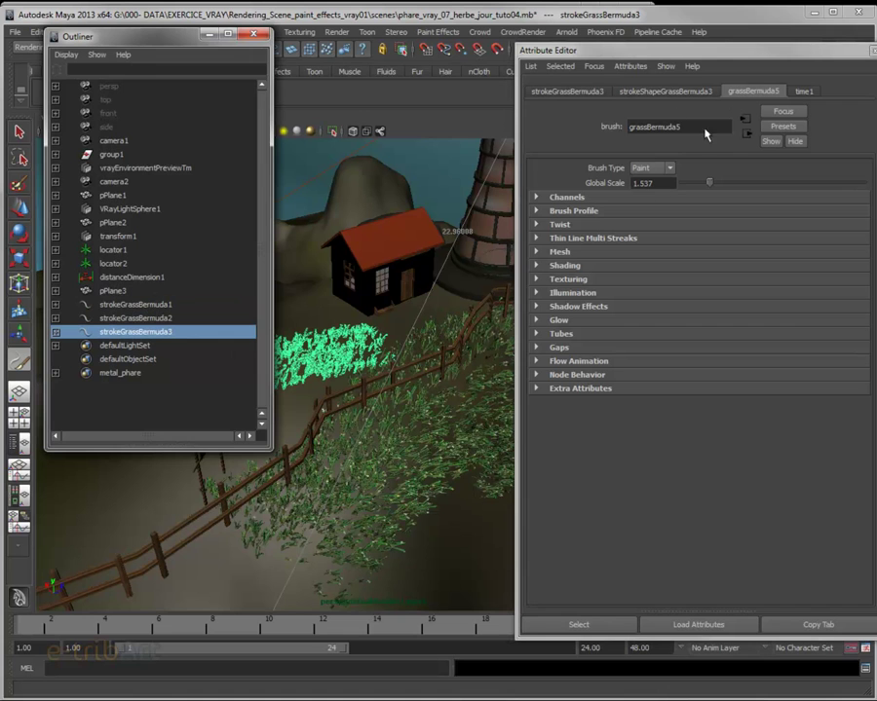
mouse_move(709, 188)
left_mouse_down()
mouse_move(740, 184)
mouse_move(710, 187)
left_mouse_up()
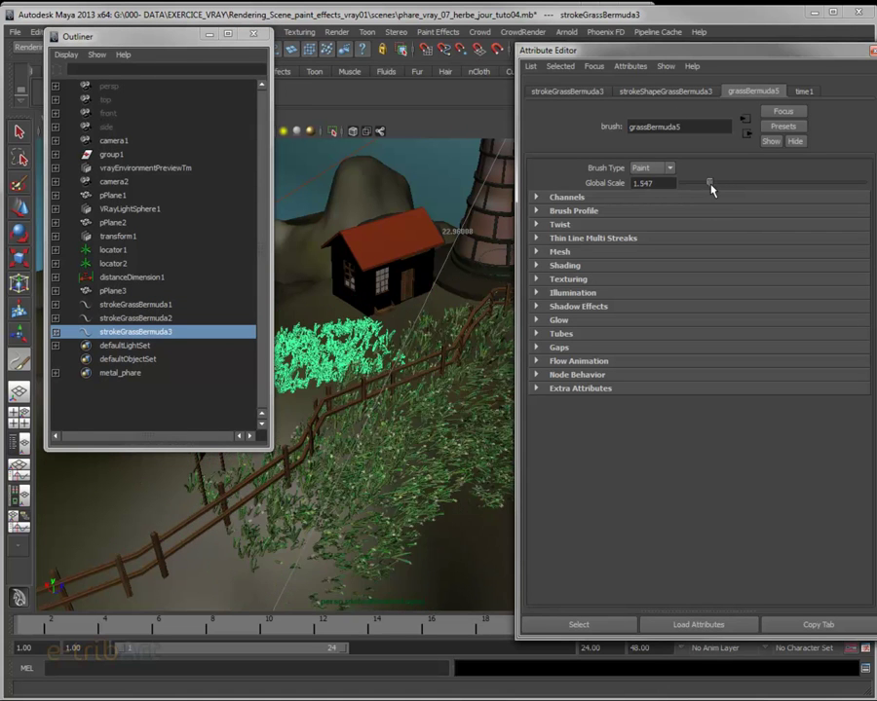
key("ctrl+a")
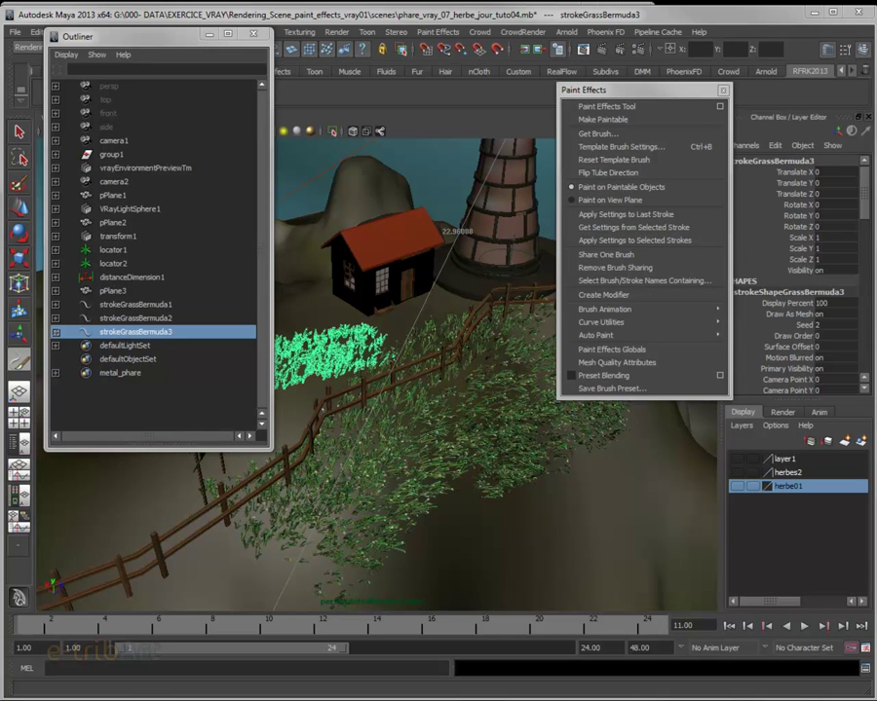
mouse_move(146, 44)
left_mouse_down()
mouse_move(110, 214)
mouse_move(112, 172)
left_mouse_up()
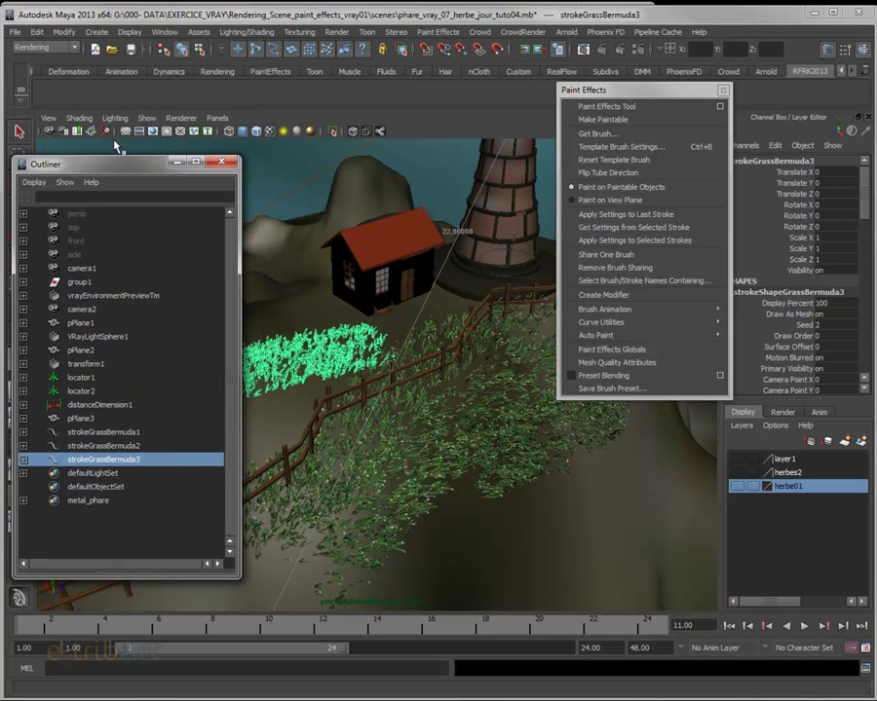
Open the Node Editor, then reposition and enlarge its window
left_click(163, 34)
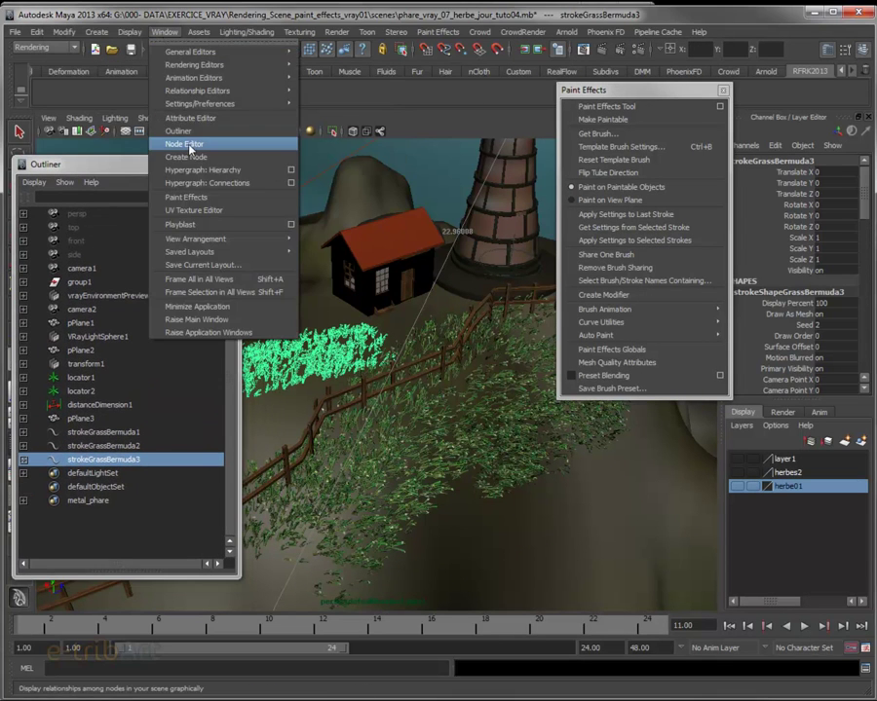
left_click(185, 144)
left_click_drag(215, 96, 191, 54)
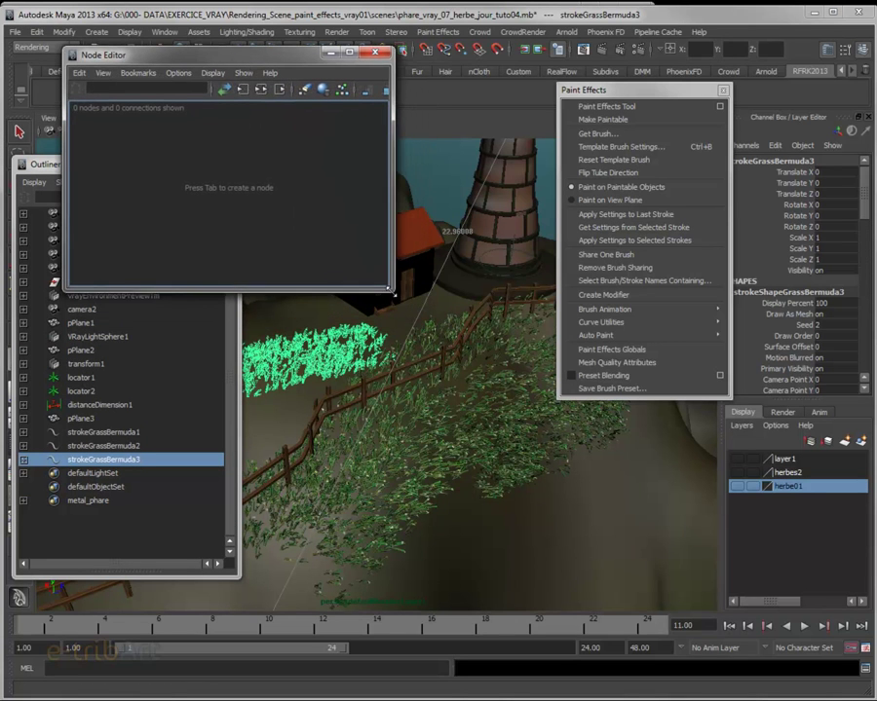
left_click_drag(392, 291, 513, 414)
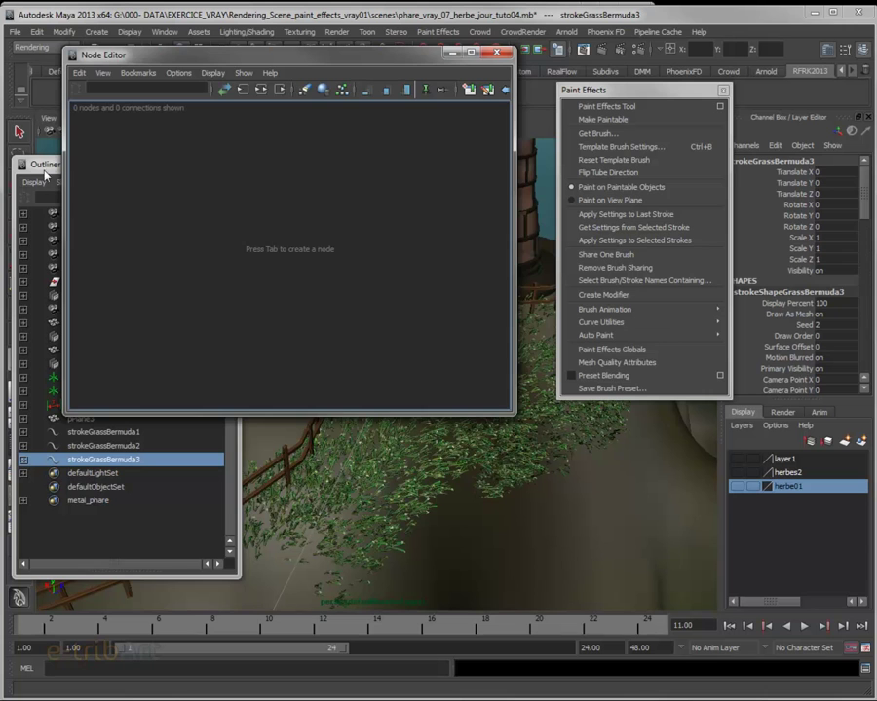
Undo the last four actions, reverting the brush sharing and selection changes
left_click_drag(42, 164, 62, 154)
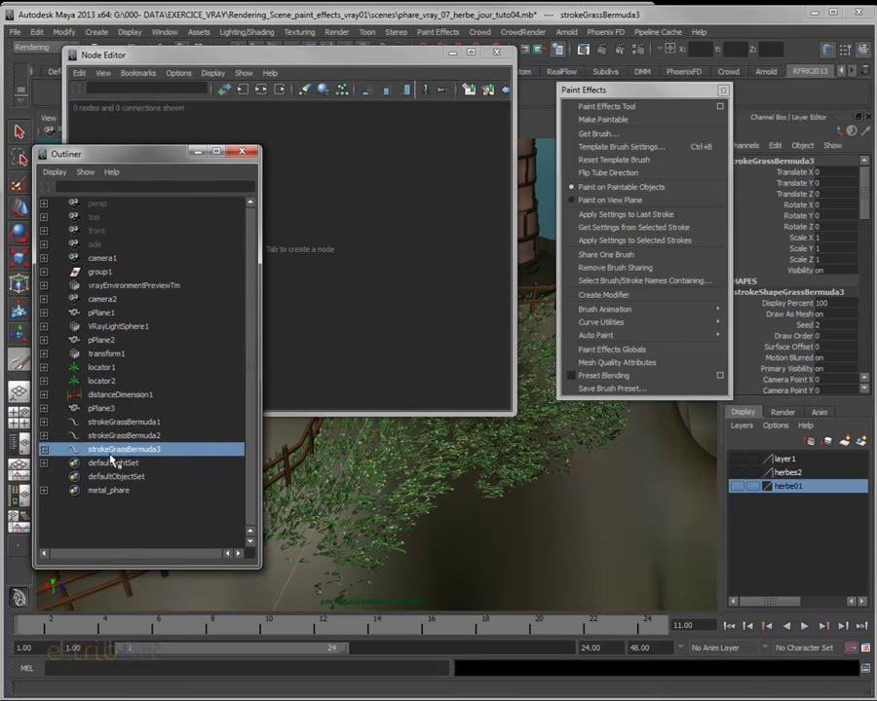
key("ctrl+z")
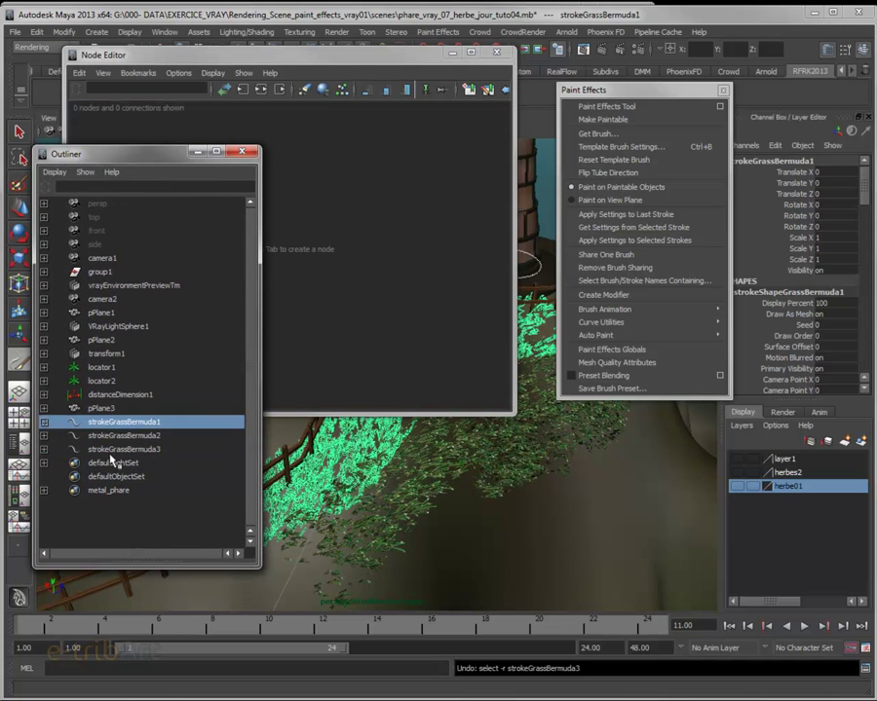
key("ctrl+z")
key("ctrl+z")
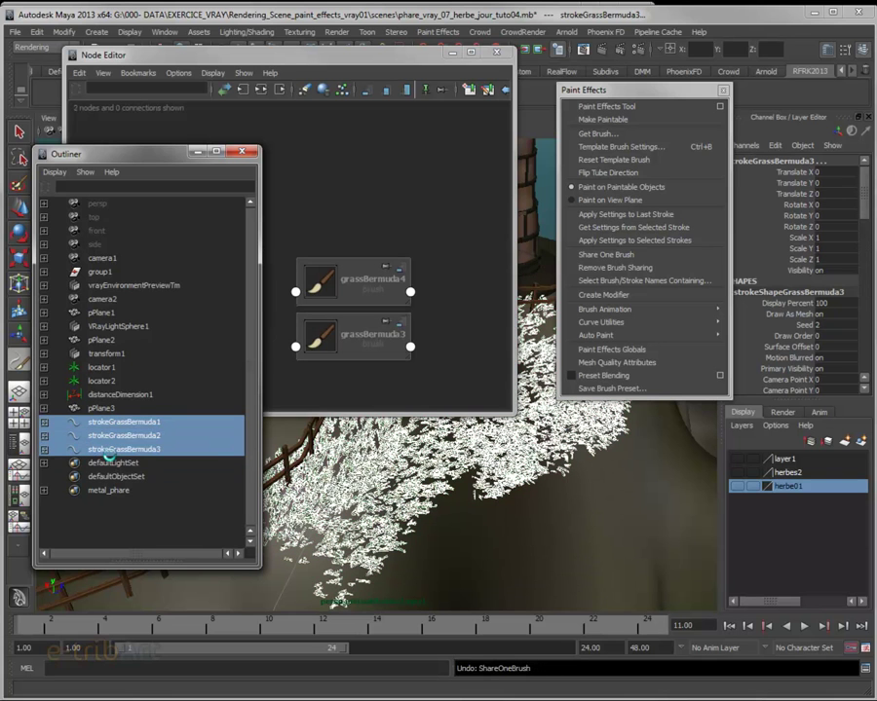
key("ctrl+z")
key("ctrl+z")
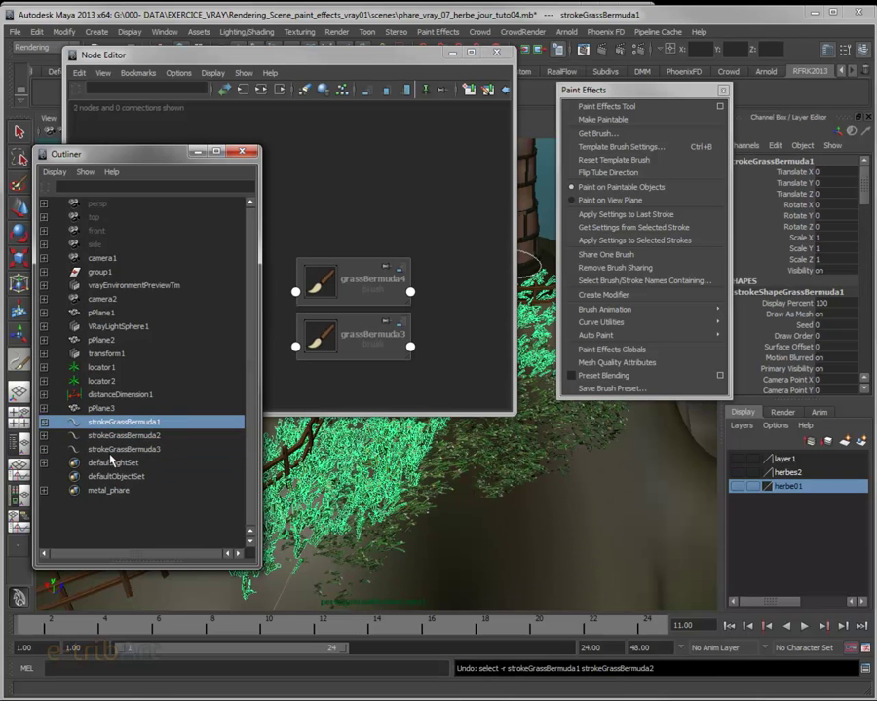
key("ctrl+z")
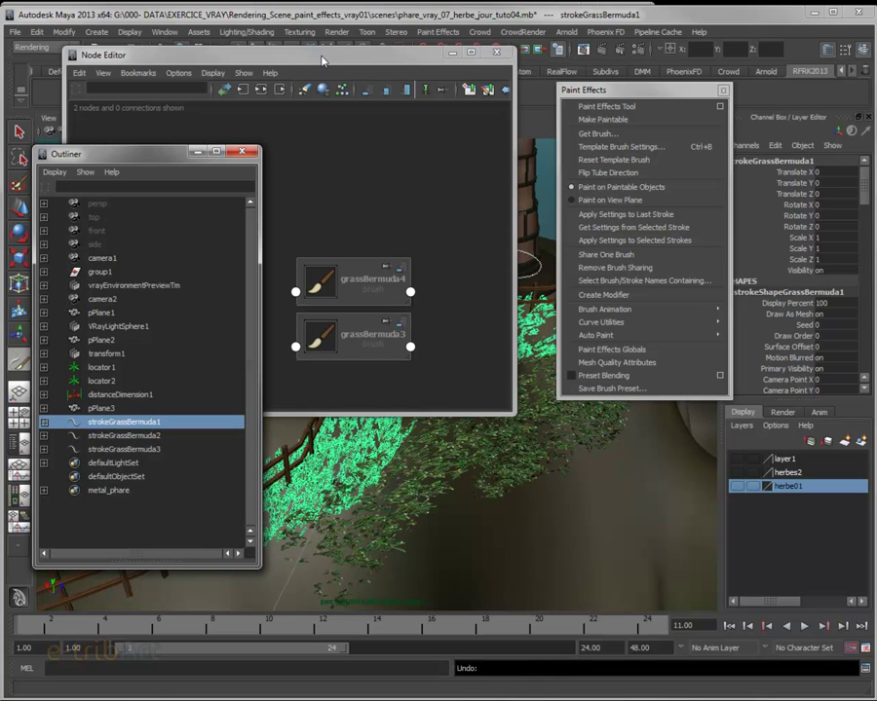
Graph the input and output connections of the three grass strokes in the Node Editor
left_click_drag(322, 49, 360, 32)
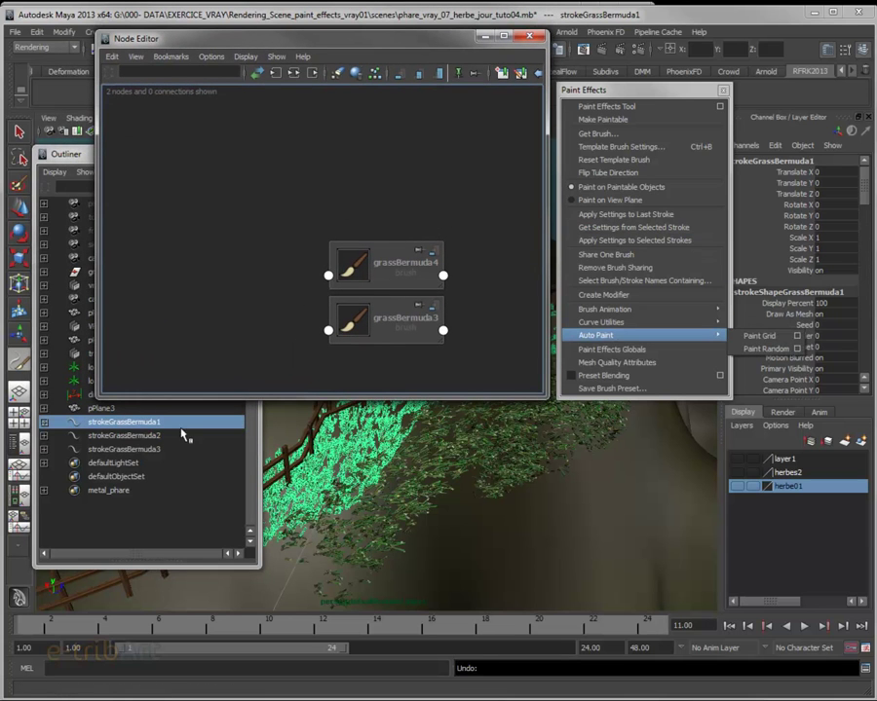
left_click(131, 445)
left_click(130, 449, "shift")
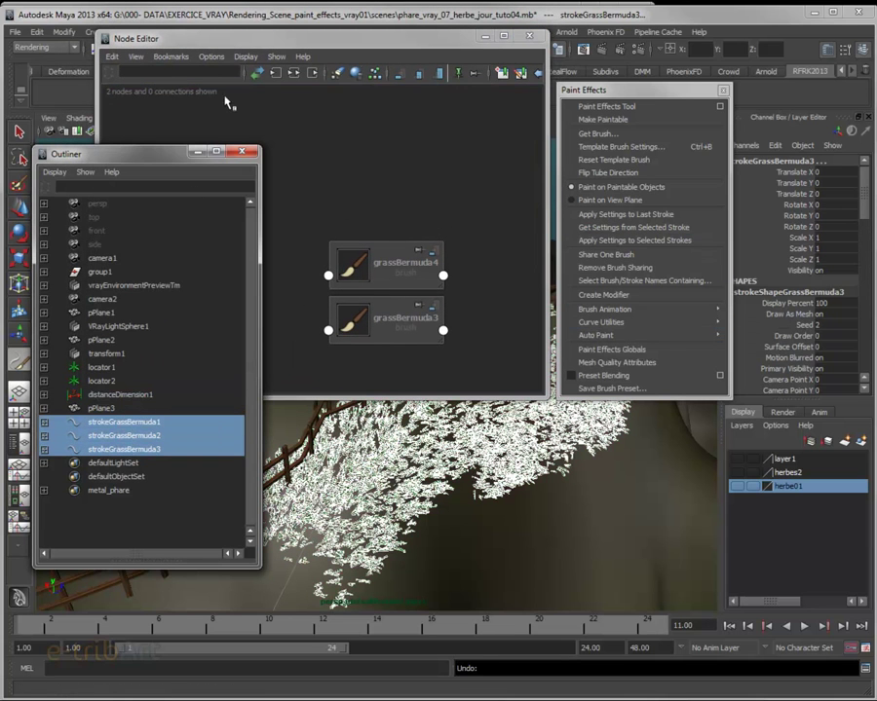
left_click(234, 51)
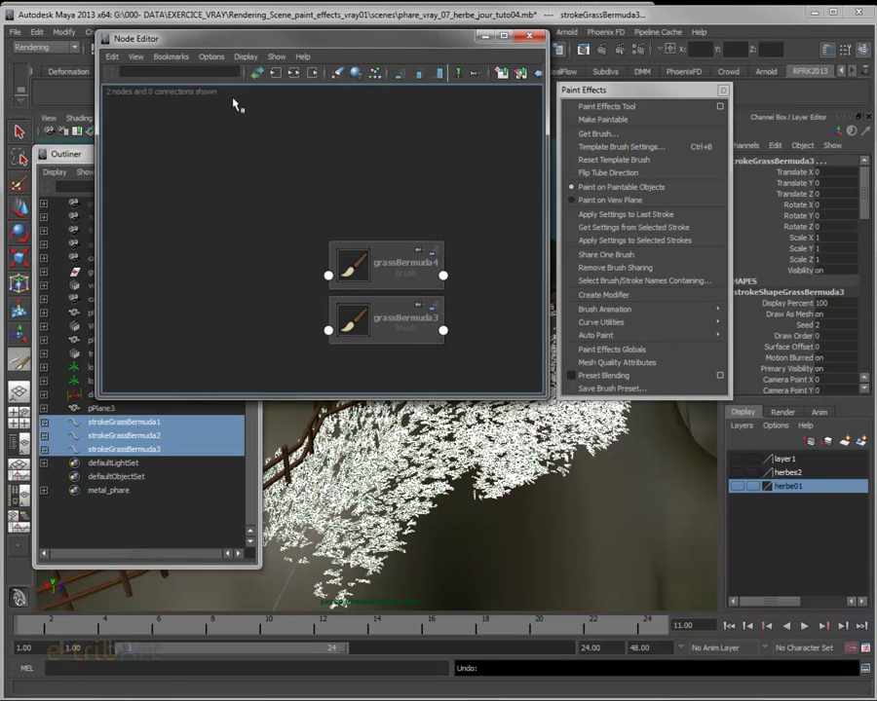
left_click(293, 73)
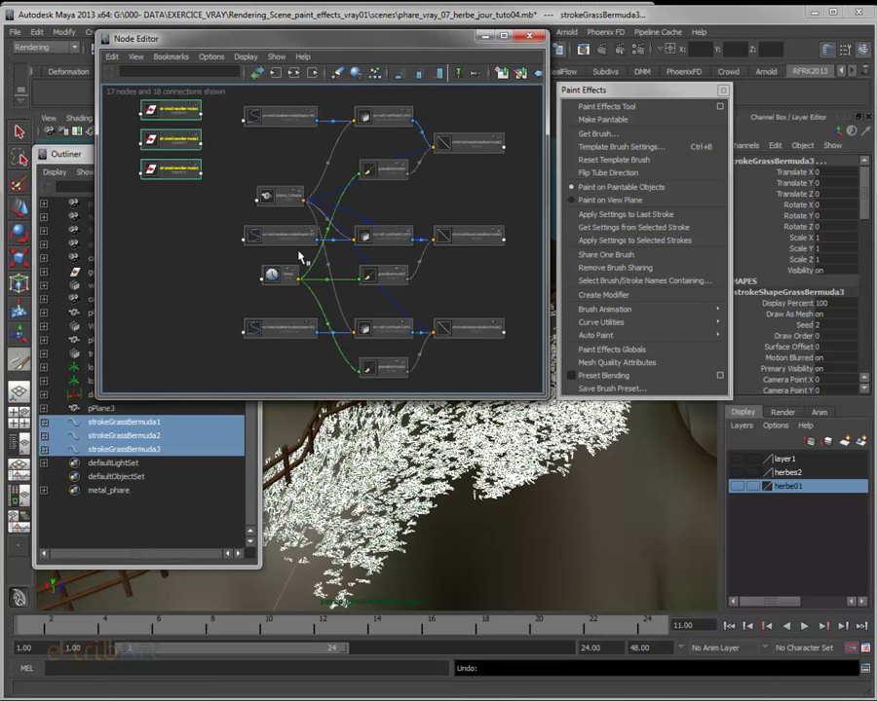
Bring grassBermuda4 and the stroke nodes into view and position the grassBermuda4 node
scroll(300, 257, "up", 3)
scroll(300, 257, "up", 2)
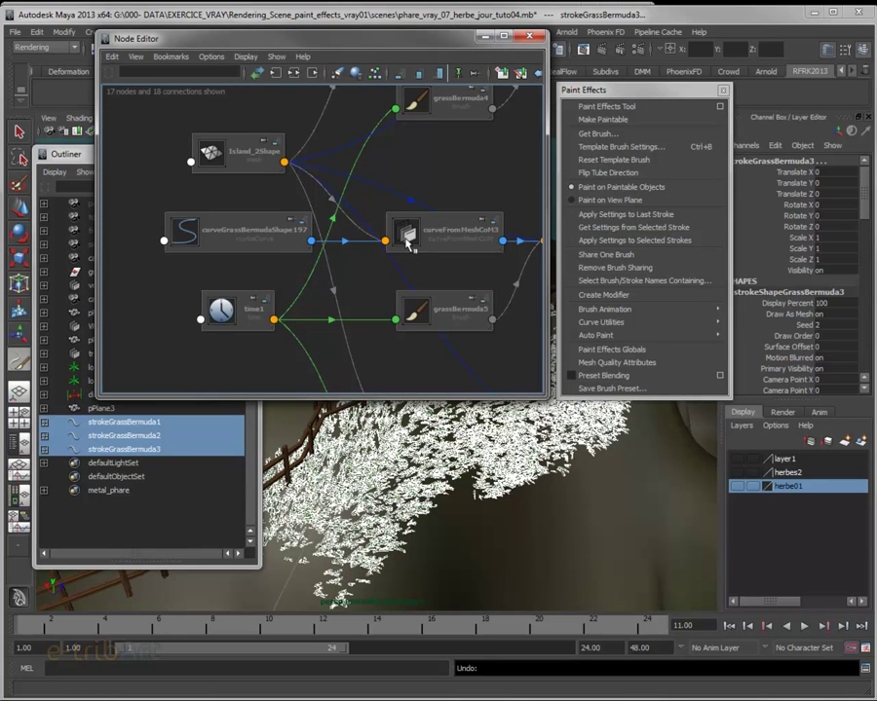
middle_click_drag(379, 180, 313, 251, "alt")
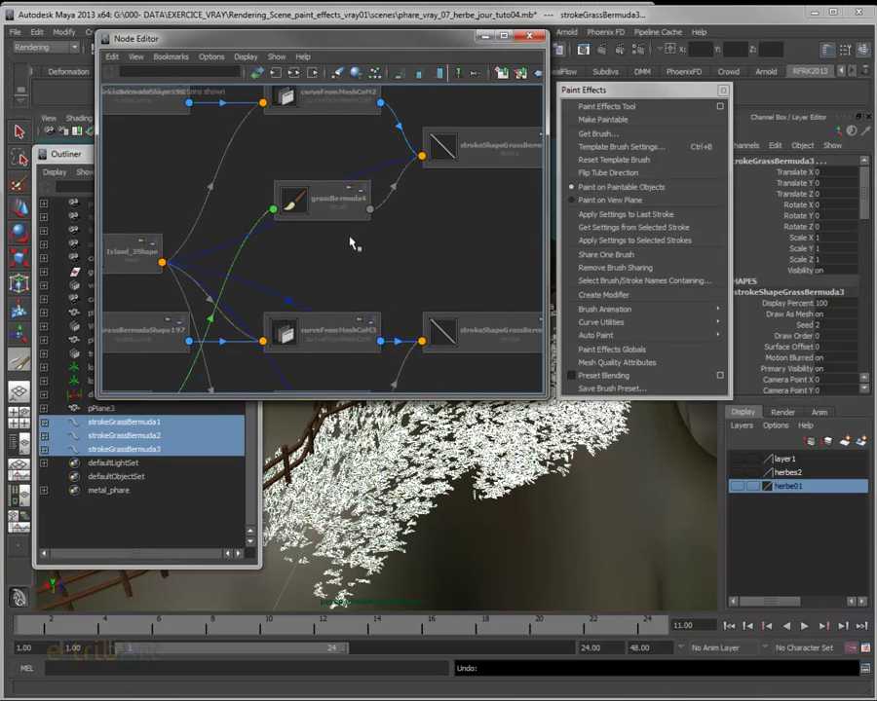
scroll(352, 243, "down", 3)
middle_click_drag(366, 249, 336, 276, "alt")
scroll(371, 254, "up", 5)
middle_click_drag(382, 254, 310, 280, "alt")
scroll(334, 278, "down", 2)
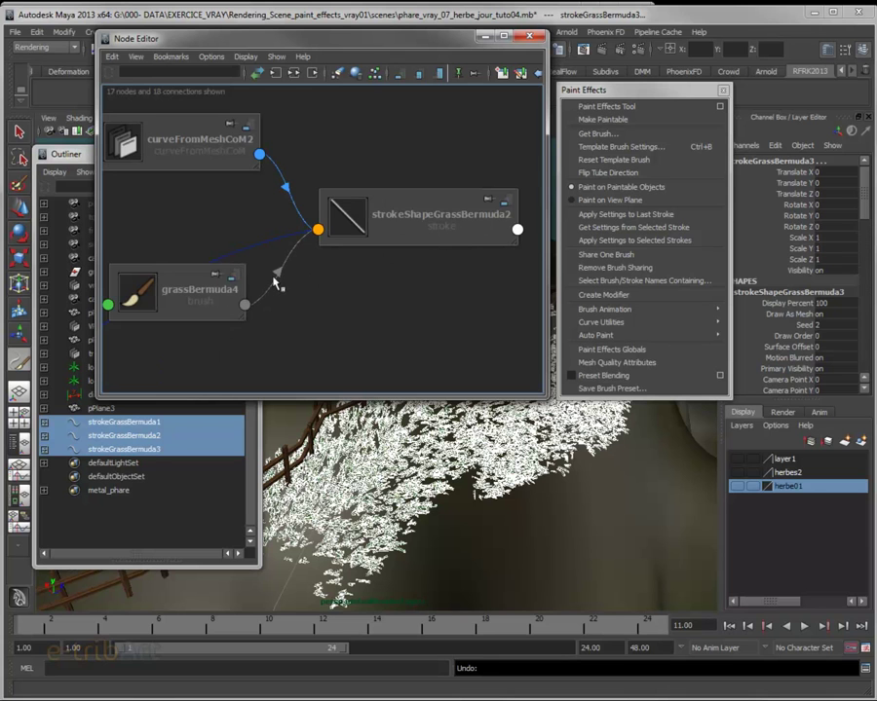
left_click_drag(214, 298, 221, 304)
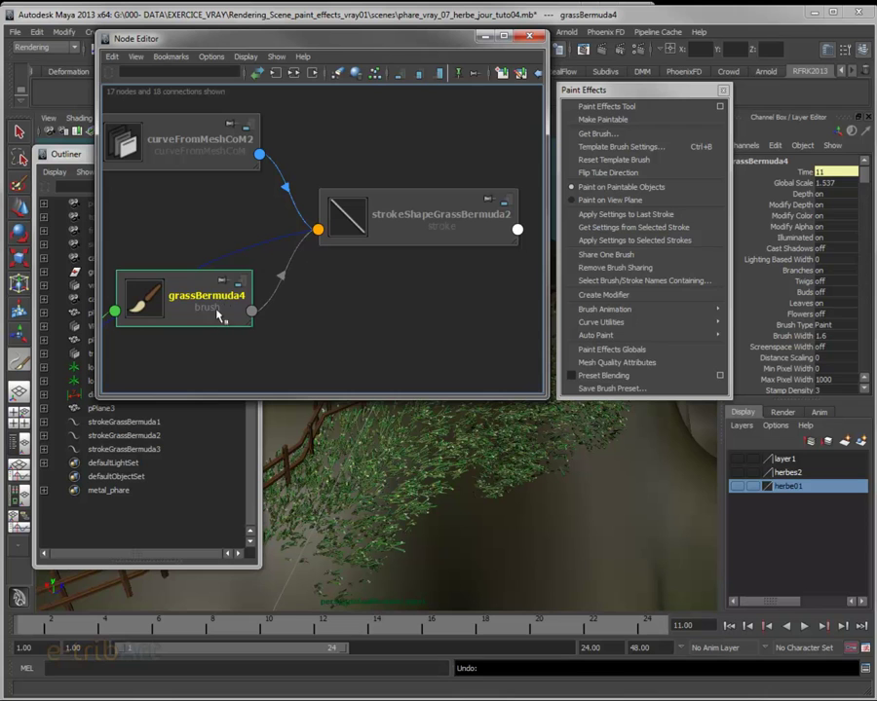
left_click_drag(223, 309, 226, 307)
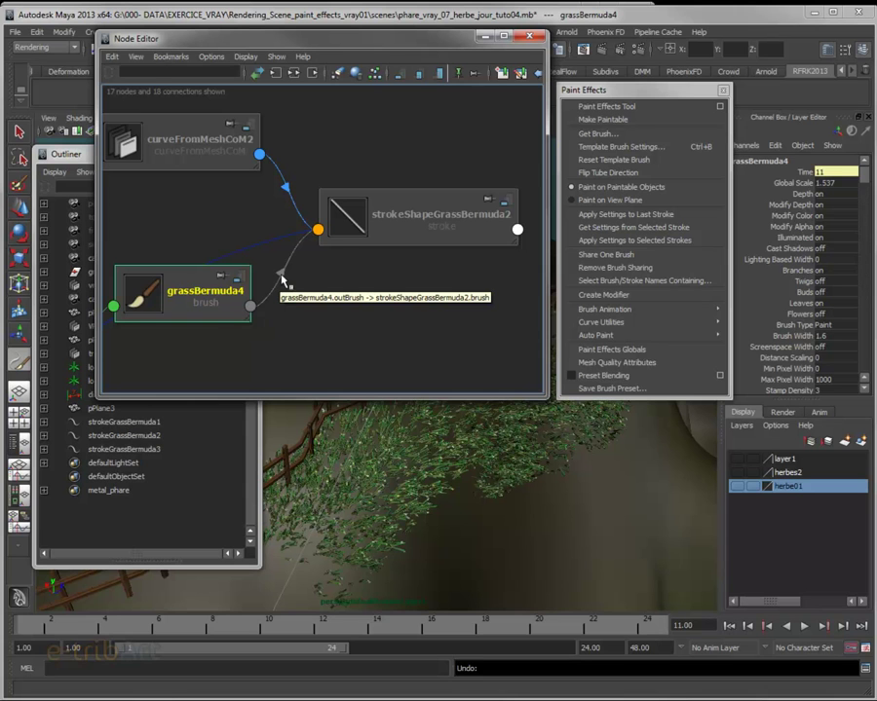
scroll(337, 253, "down", 4)
mouse_move(340, 302)
middle_mouse_down("alt")
mouse_move(340, 230)
mouse_move(321, 248)
middle_mouse_up("alt")
scroll(341, 231, "up", 3)
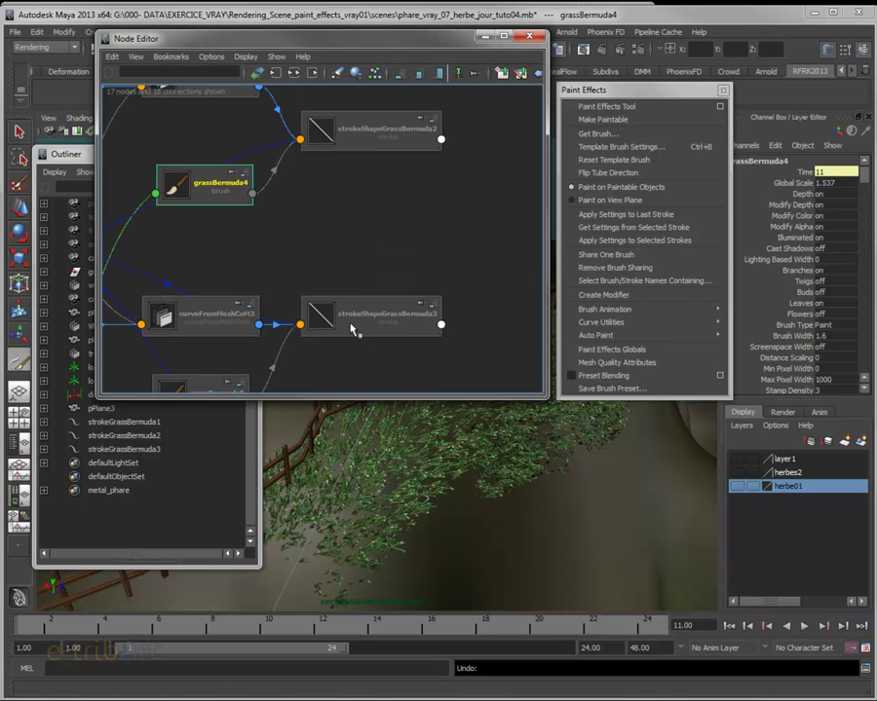
Rearrange strokeShapeGrassBermuda3 and curveFromMeshCoM3, moving grassBermuda5 up beside grassBermuda4
left_click_drag(353, 329, 422, 282)
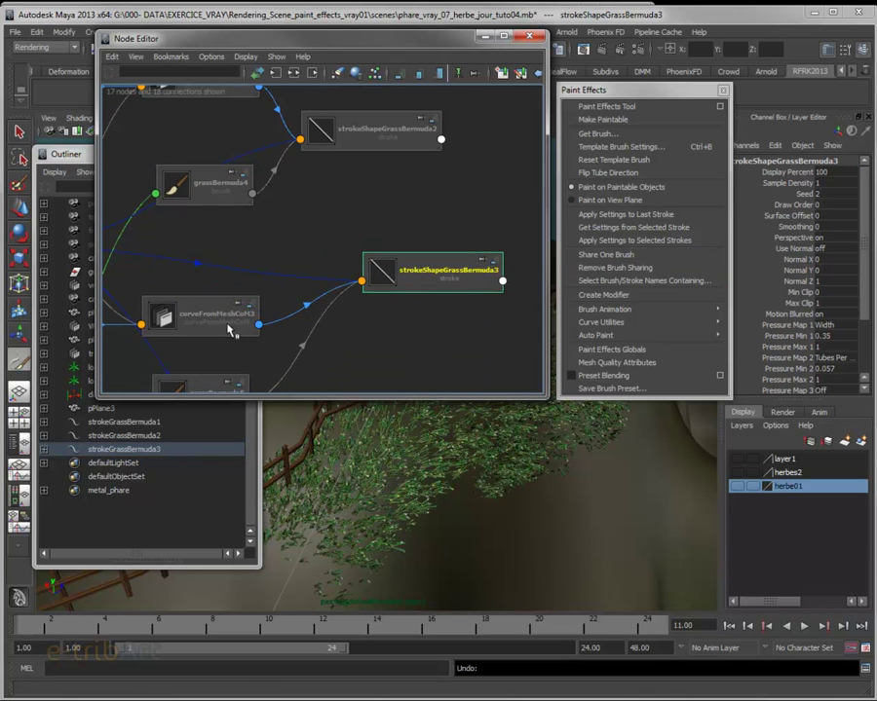
middle_click_drag(230, 329, 297, 356, "alt")
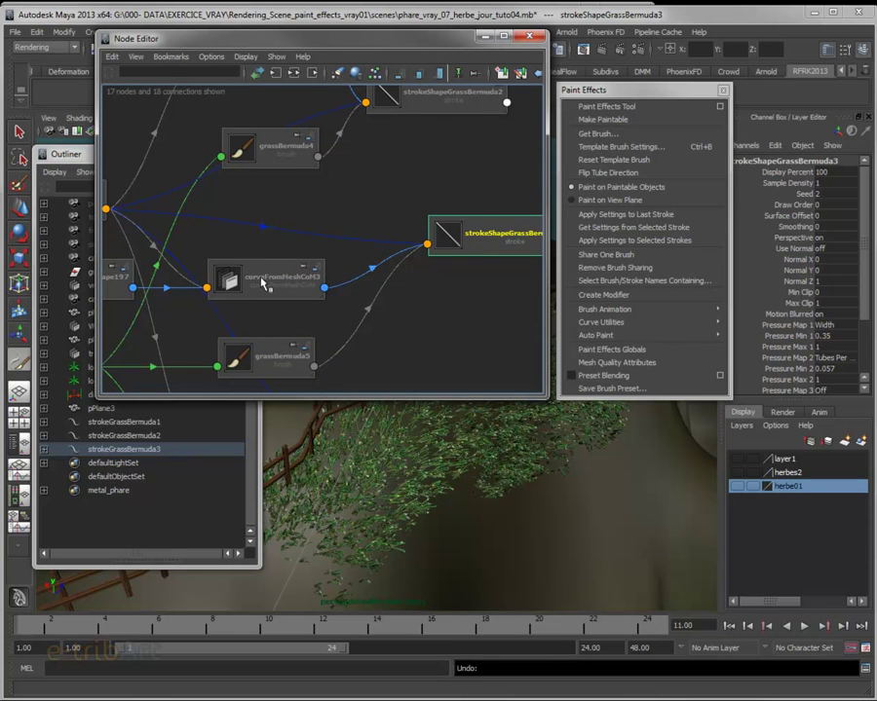
left_click_drag(263, 283, 254, 283)
mouse_move(285, 360)
left_mouse_down()
mouse_move(307, 351)
mouse_move(297, 352)
left_mouse_up()
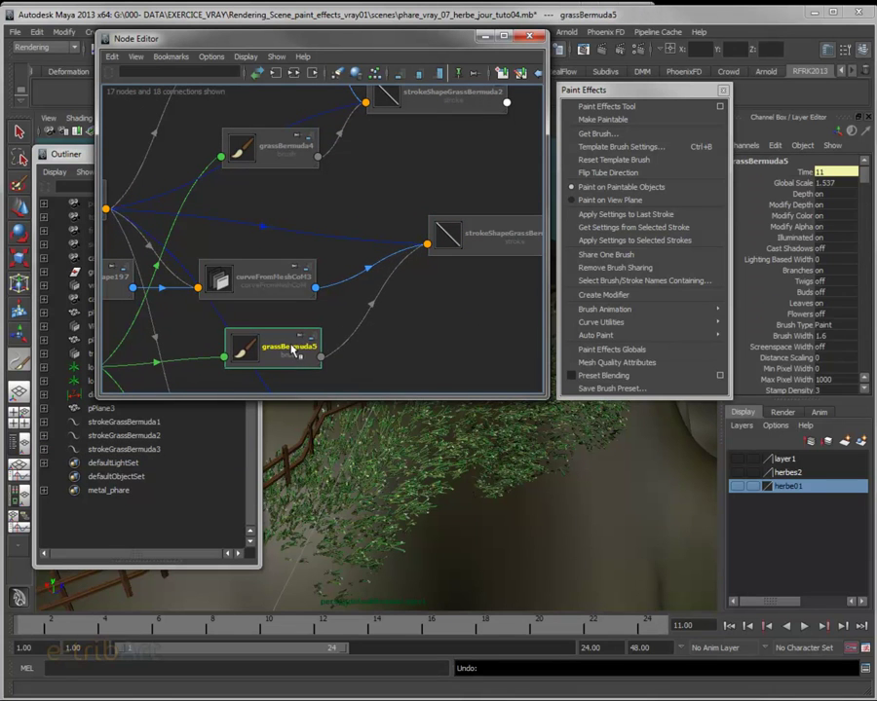
left_click_drag(468, 236, 432, 244)
left_click(444, 221)
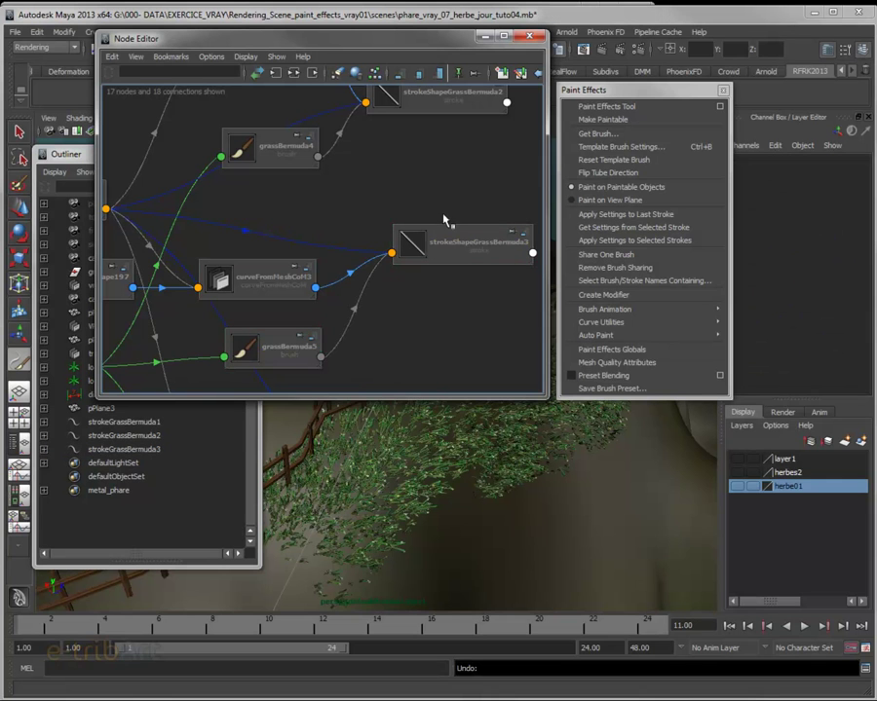
left_click_drag(282, 350, 289, 222)
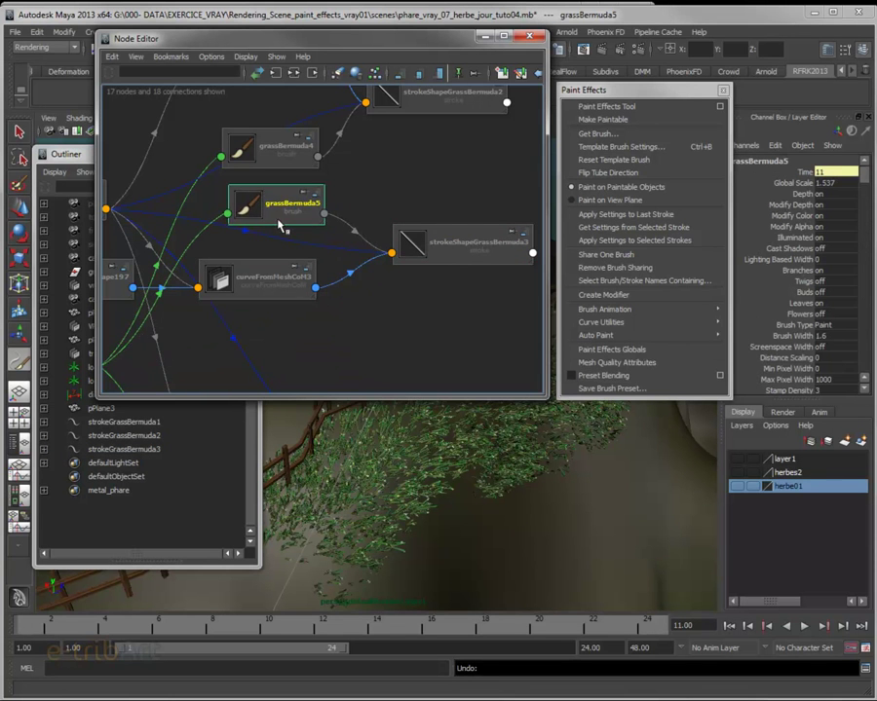
scroll(297, 251, "up", 2)
scroll(298, 234, "up", 1)
scroll(258, 341, "down", 2)
scroll(264, 313, "down", 1)
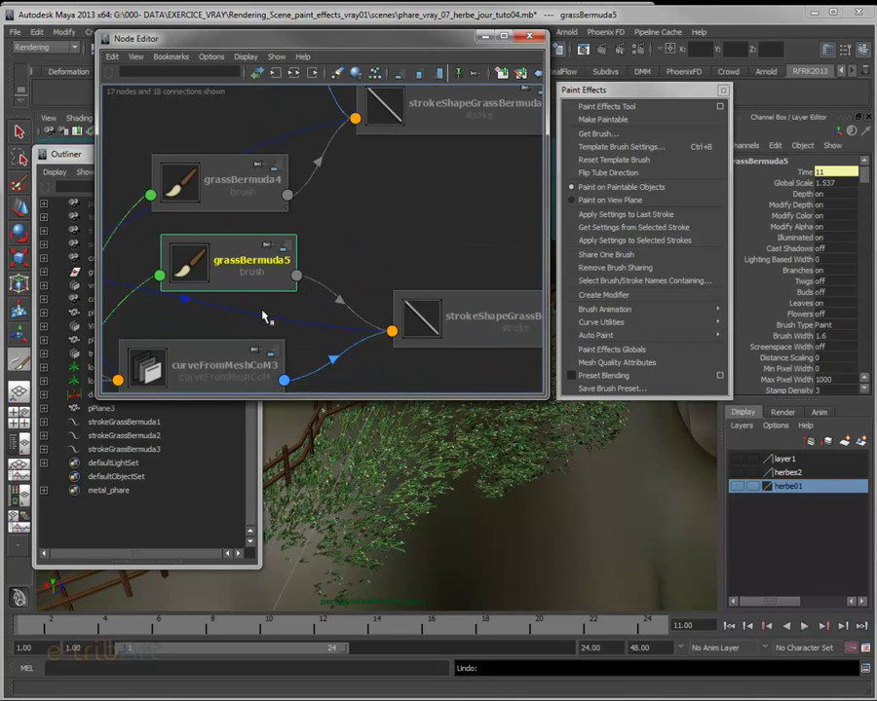
Select the grassBermuda5 brush node in the graph
left_click(258, 309)
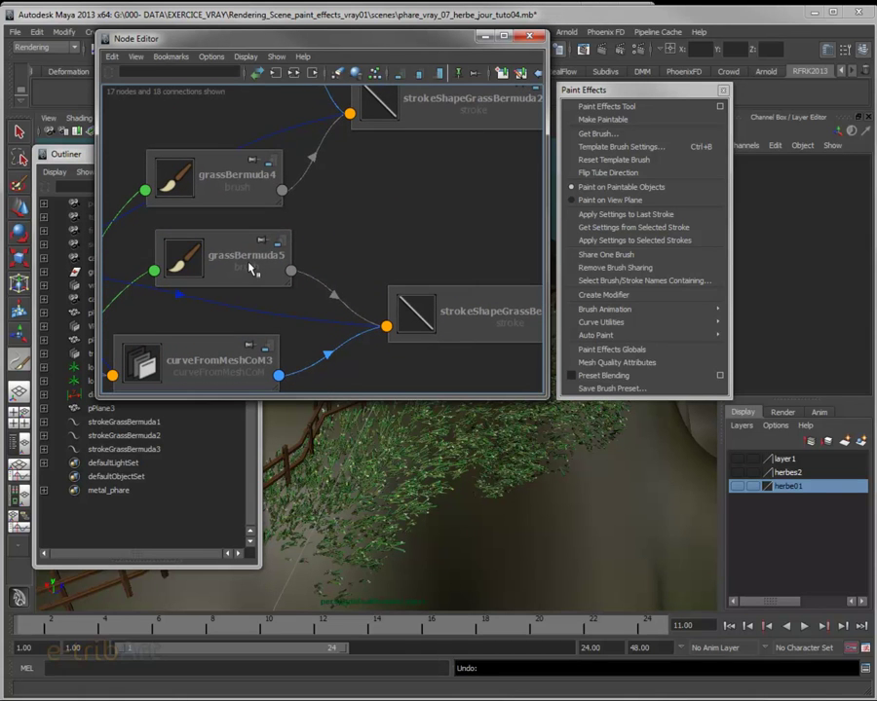
left_click(250, 267)
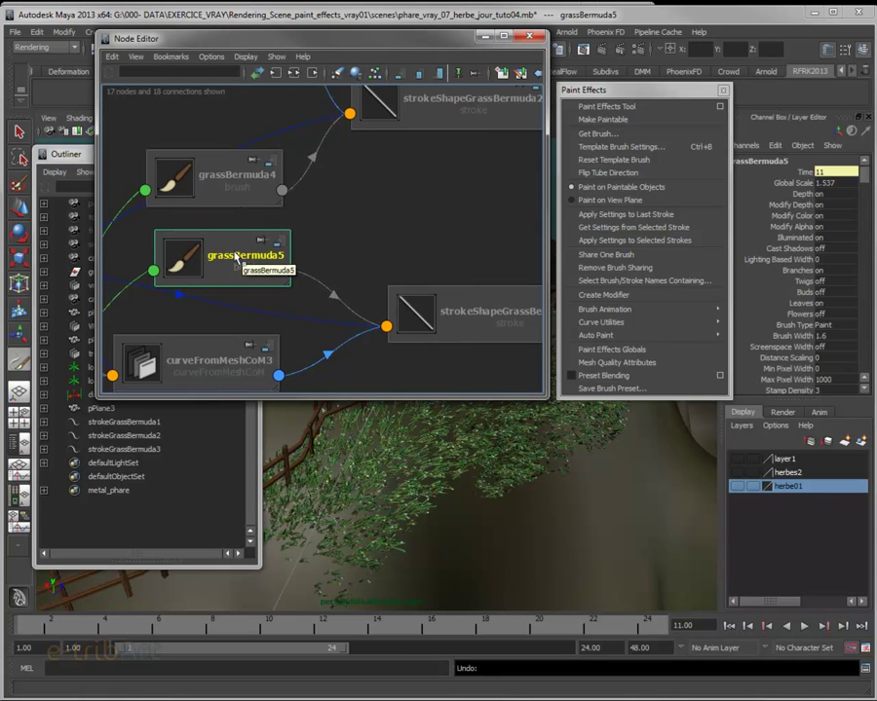
left_click(236, 183)
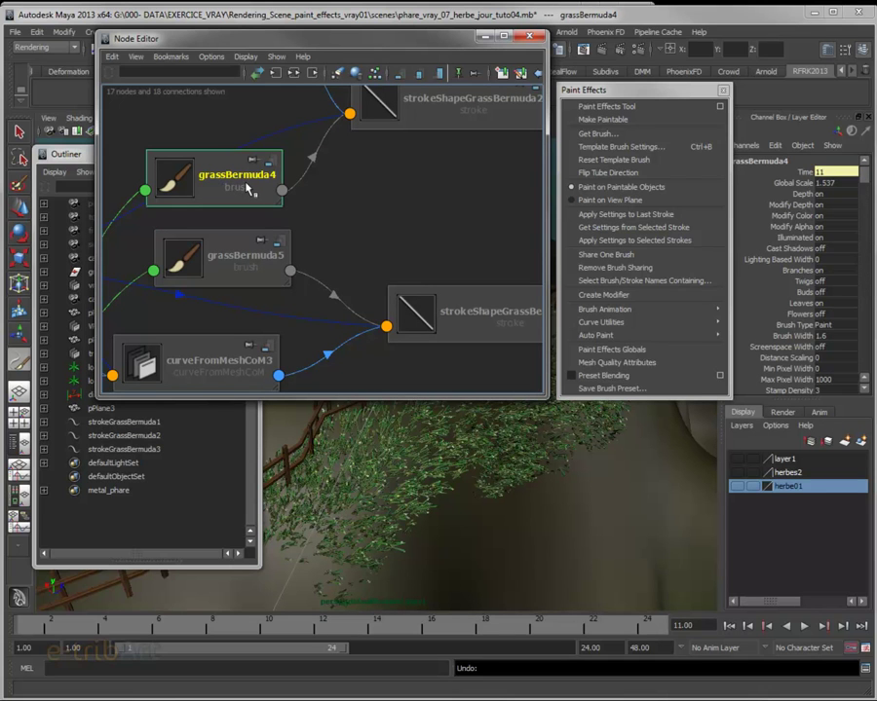
left_click(237, 257)
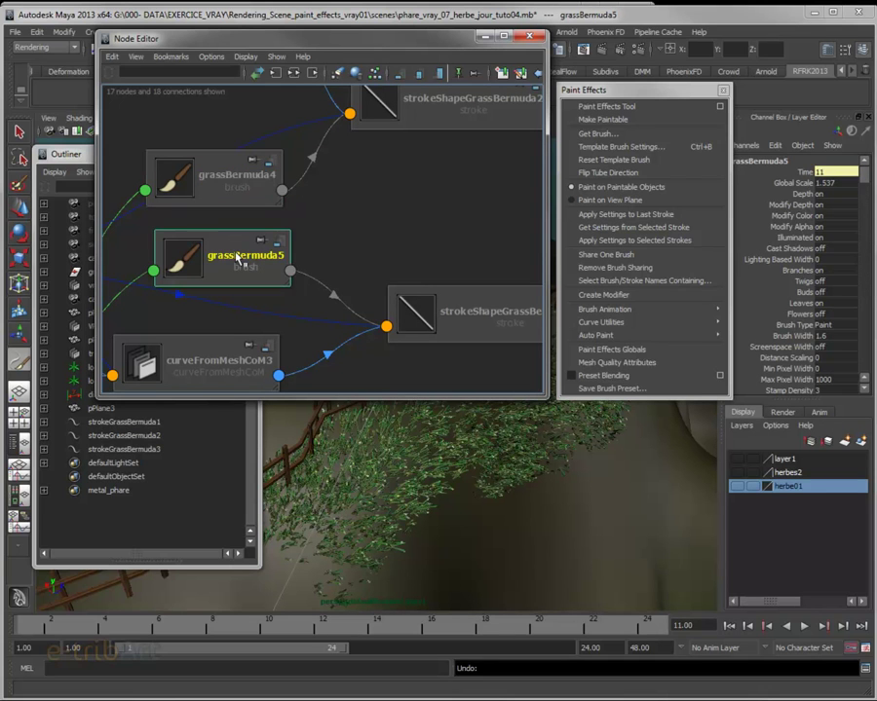
Delete grassBermuda5 and connect grassBermuda4's outBrush to strokeShapeGrassBermuda3's brush input
key("Delete")
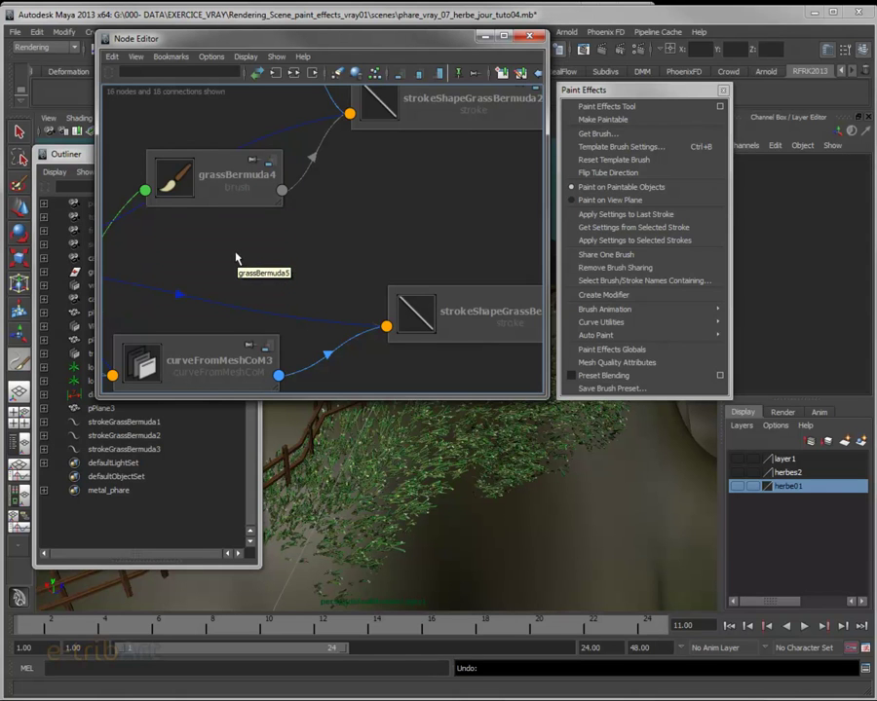
left_click(285, 194)
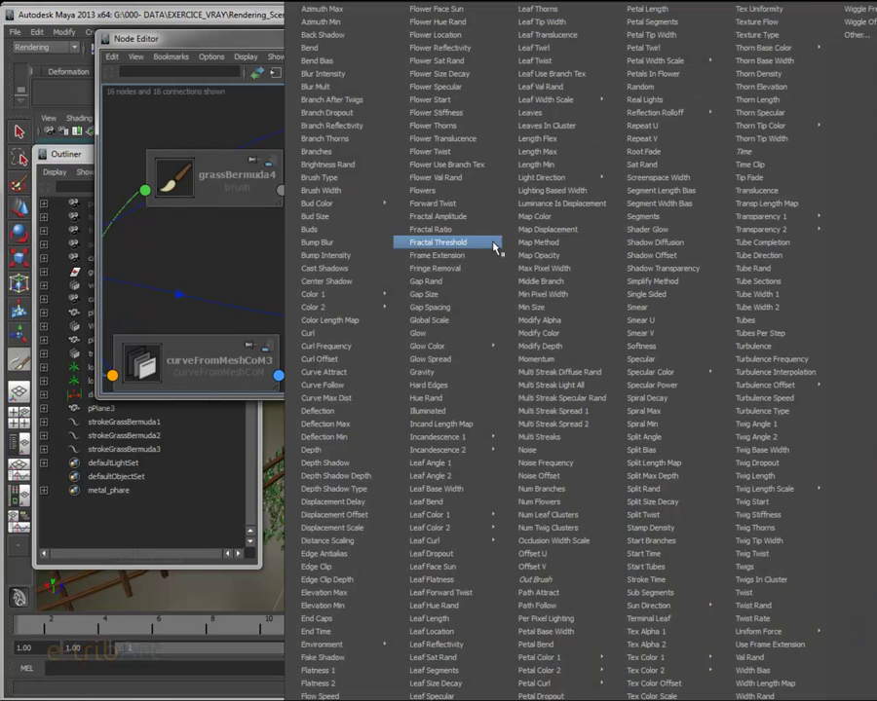
left_click(557, 582)
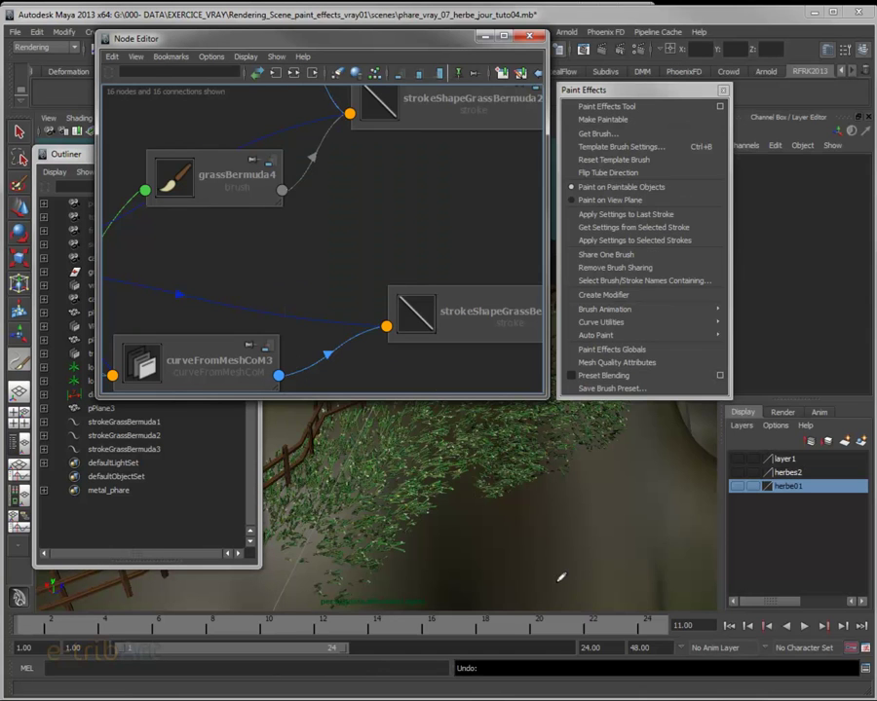
left_click(386, 328)
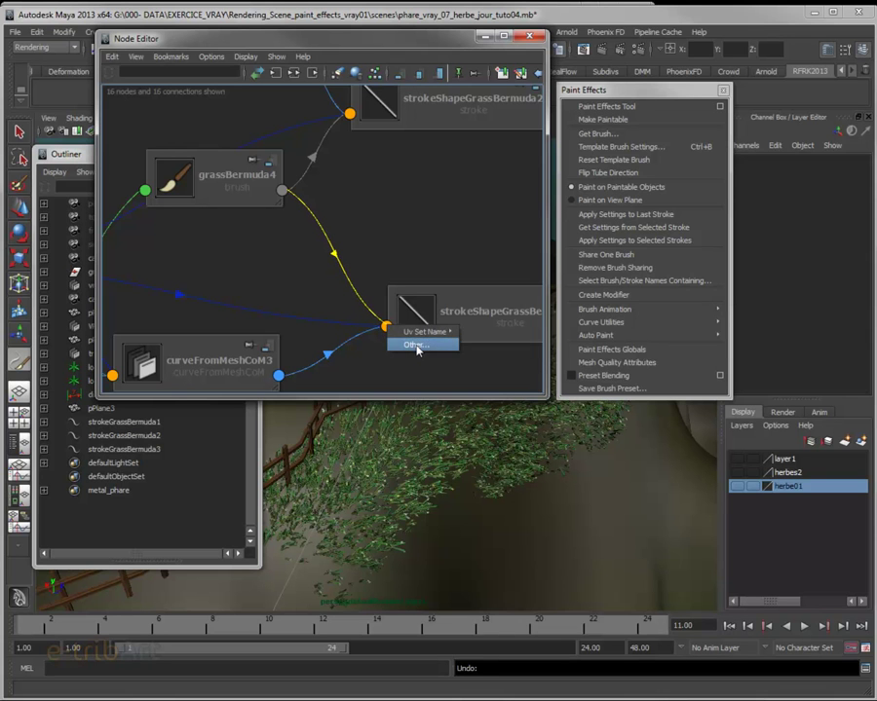
left_click(415, 346)
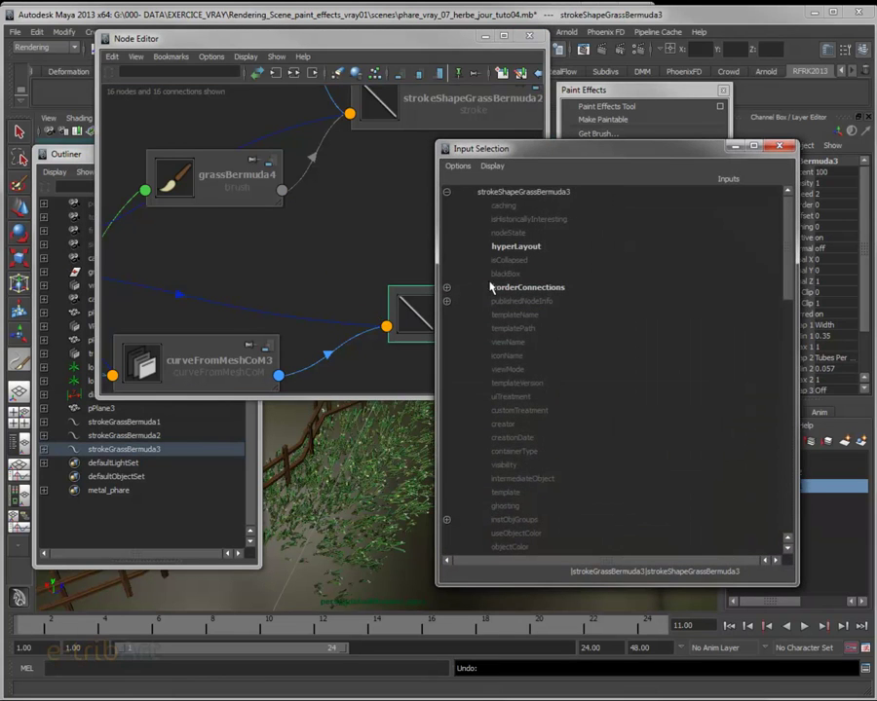
scroll(520, 437, "down", 5)
scroll(517, 428, "down", 3)
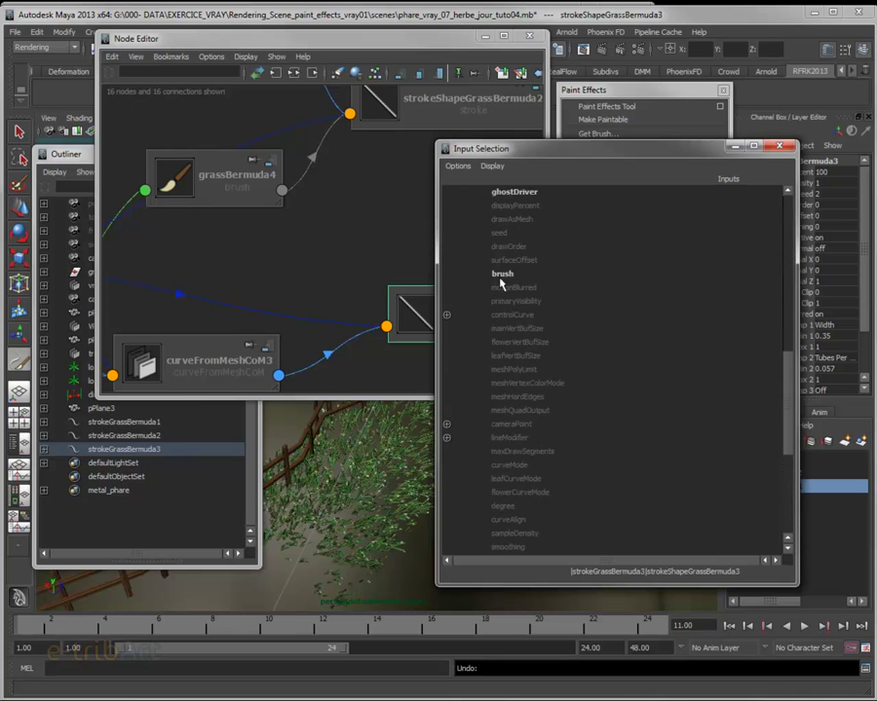
left_click(502, 274)
mouse_move(433, 315)
left_mouse_down()
mouse_move(421, 270)
mouse_move(403, 280)
left_mouse_up()
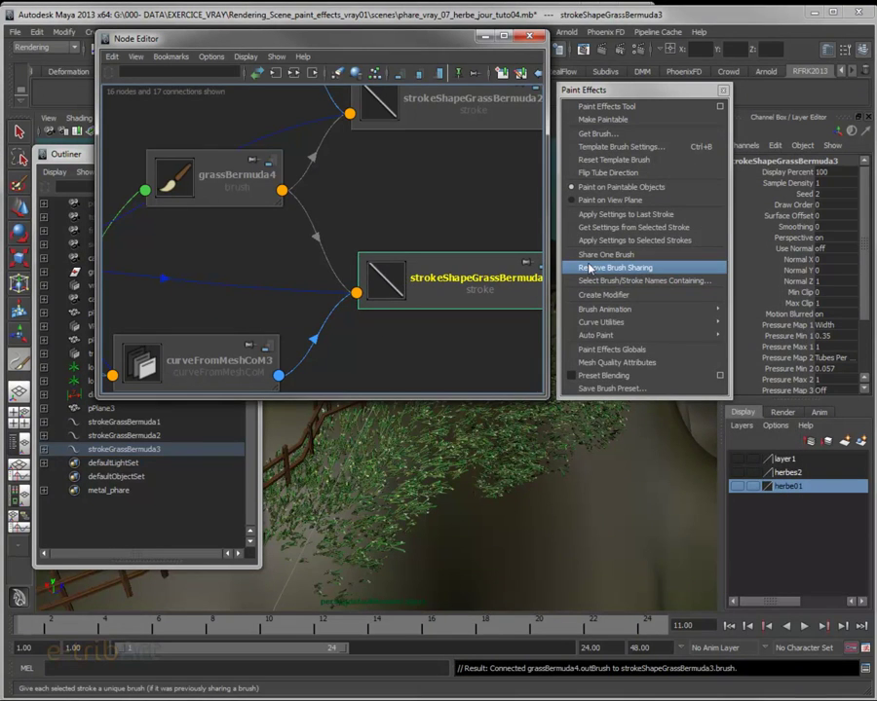
Apply Share One Brush and tidy grassBermuda4 and the stroke shape nodes in the graph
left_click(631, 256)
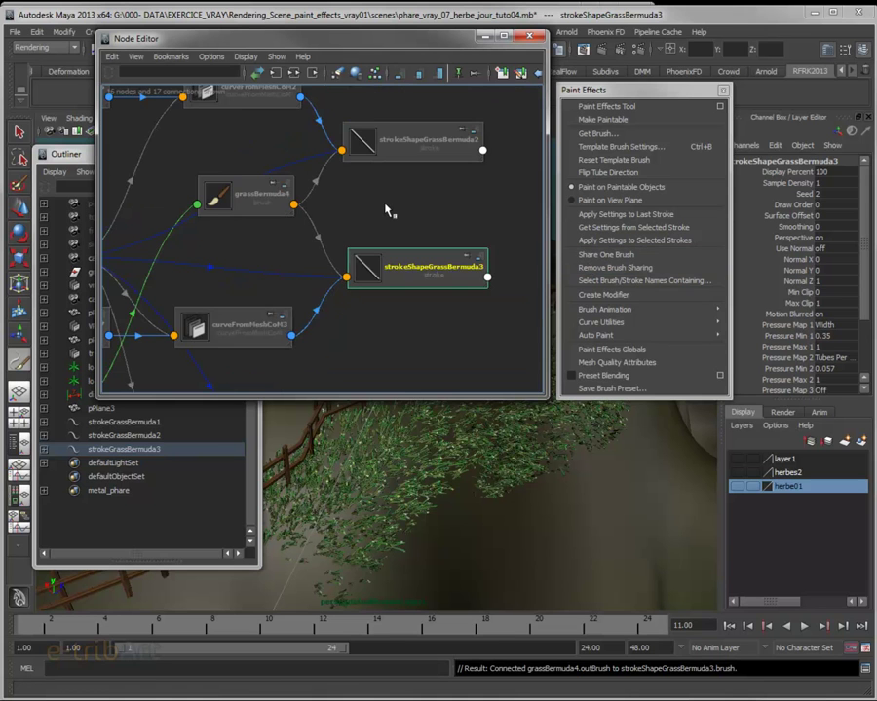
left_click(273, 230)
left_click_drag(272, 230, 273, 240)
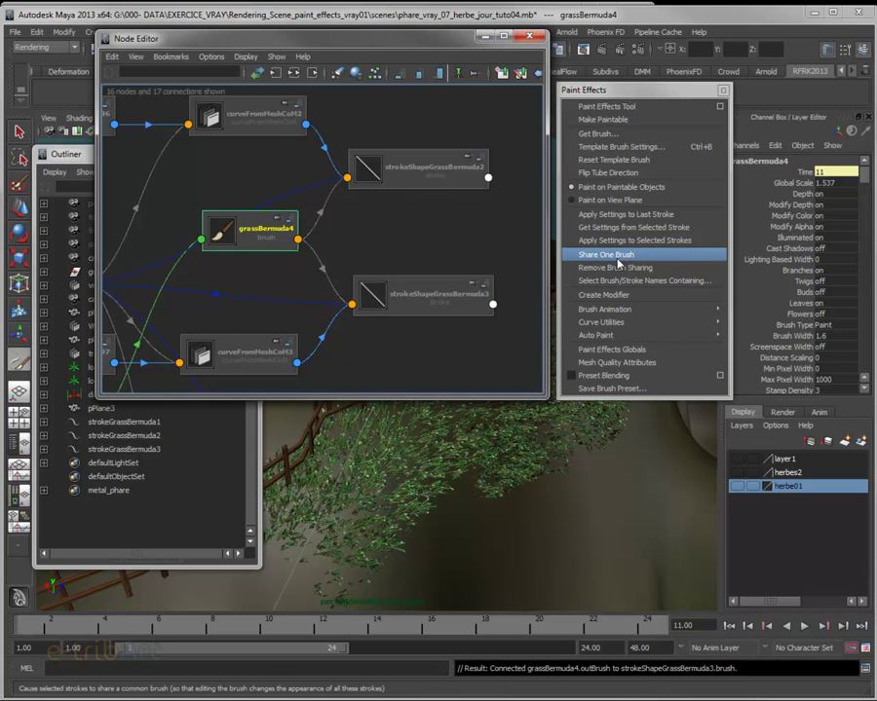
left_click_drag(248, 241, 252, 229)
mouse_move(400, 180)
left_mouse_down()
mouse_move(417, 179)
mouse_move(409, 176)
left_mouse_up()
left_click(406, 290)
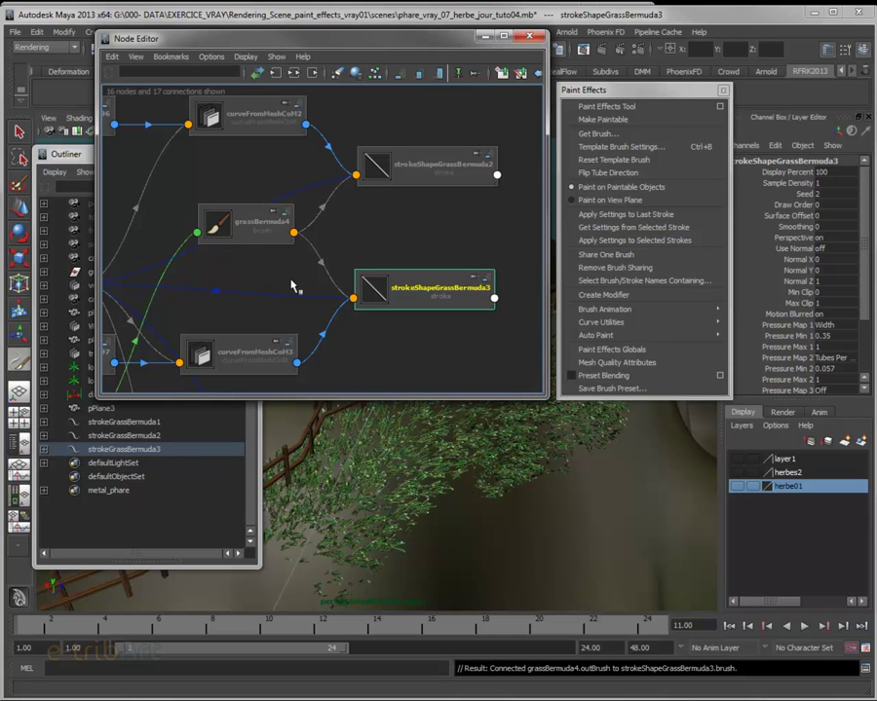
left_click_drag(255, 226, 250, 226)
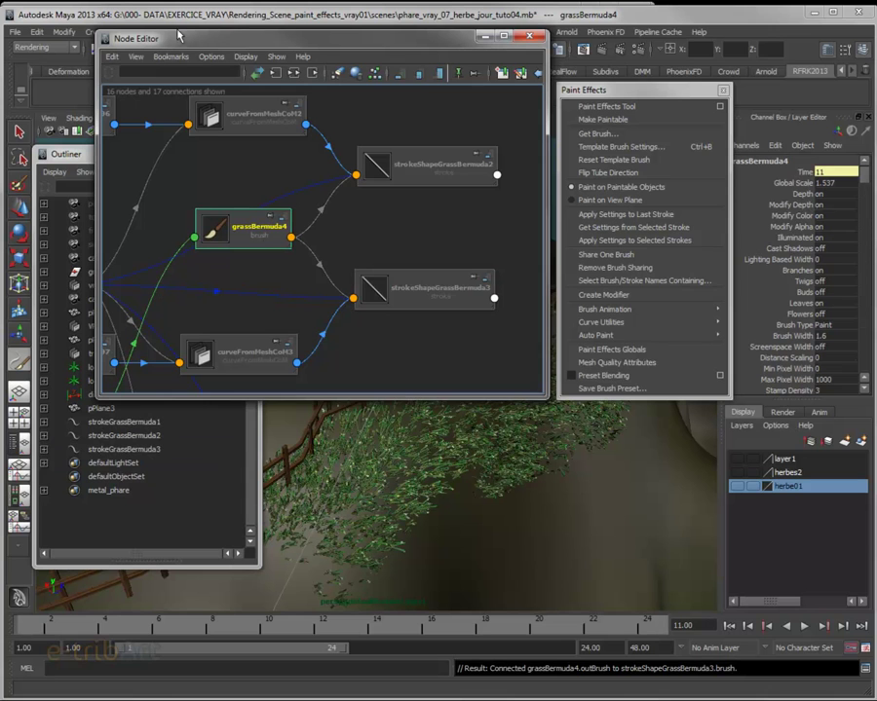
Enlarge and pan the Node Editor to review the network, then close it
mouse_move(182, 44)
left_mouse_down()
mouse_move(181, 86)
mouse_move(168, 59)
left_mouse_up()
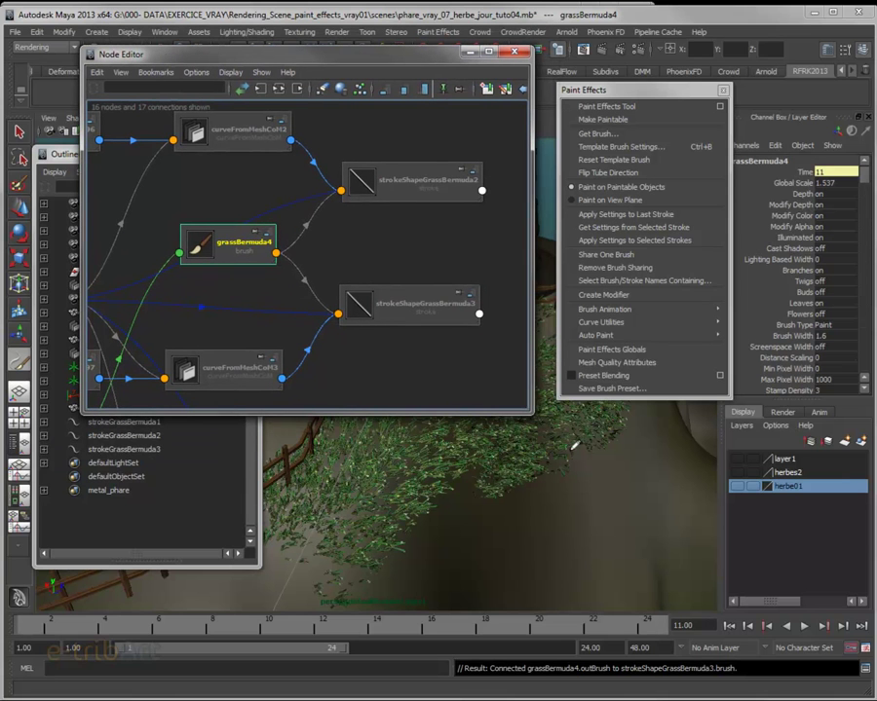
mouse_move(530, 414)
left_mouse_down()
mouse_move(580, 419)
mouse_move(602, 477)
left_mouse_up()
right_click_drag(308, 348, 357, 410, "alt")
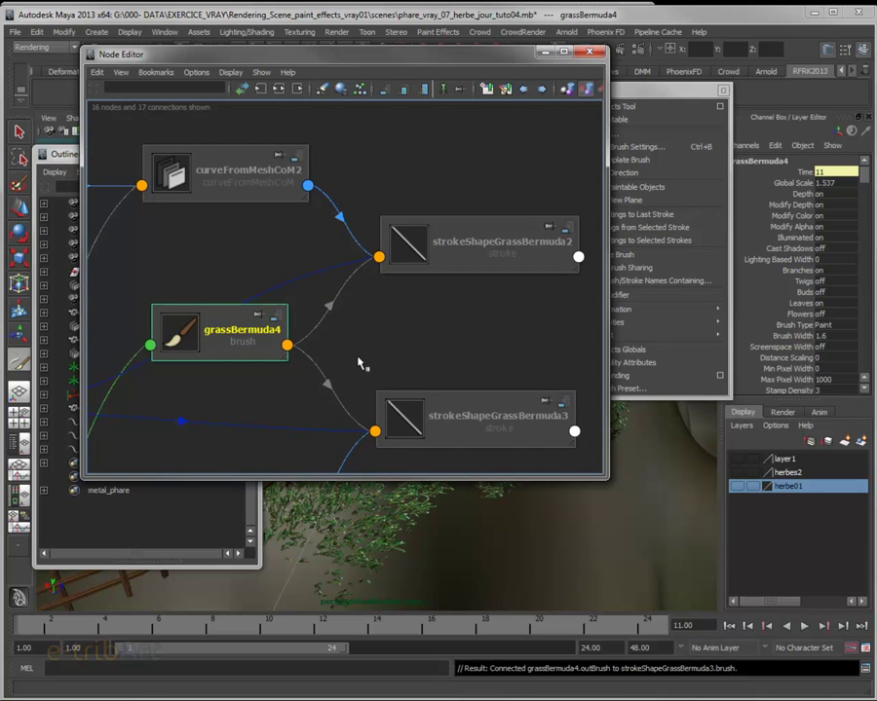
middle_click_drag(360, 364, 355, 295, "alt")
scroll(354, 295, "down", 2)
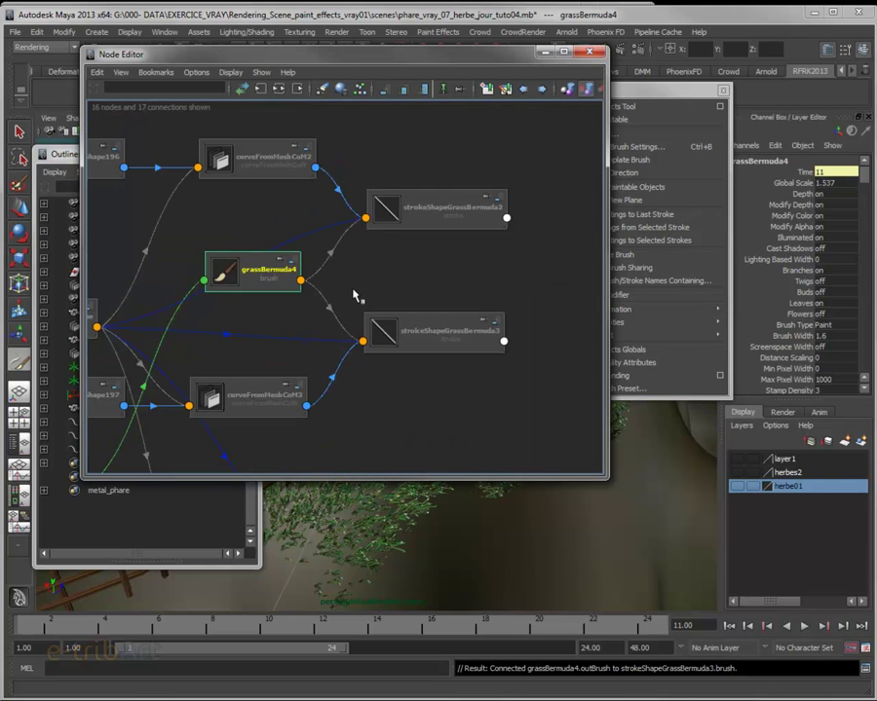
middle_click_drag(366, 338, 410, 311, "alt")
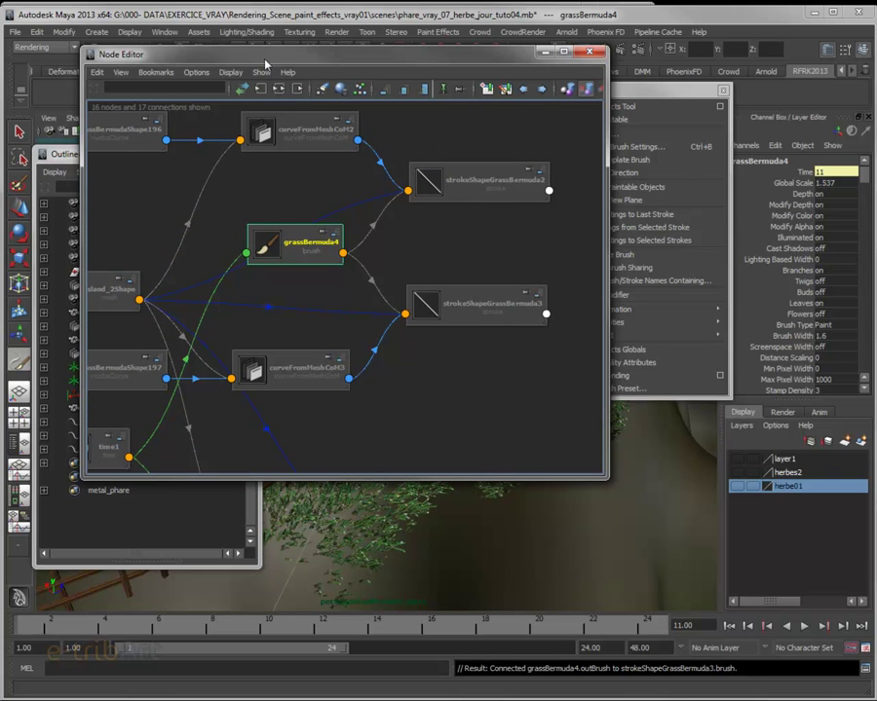
left_click_drag(261, 64, 311, 74)
left_click(612, 56)
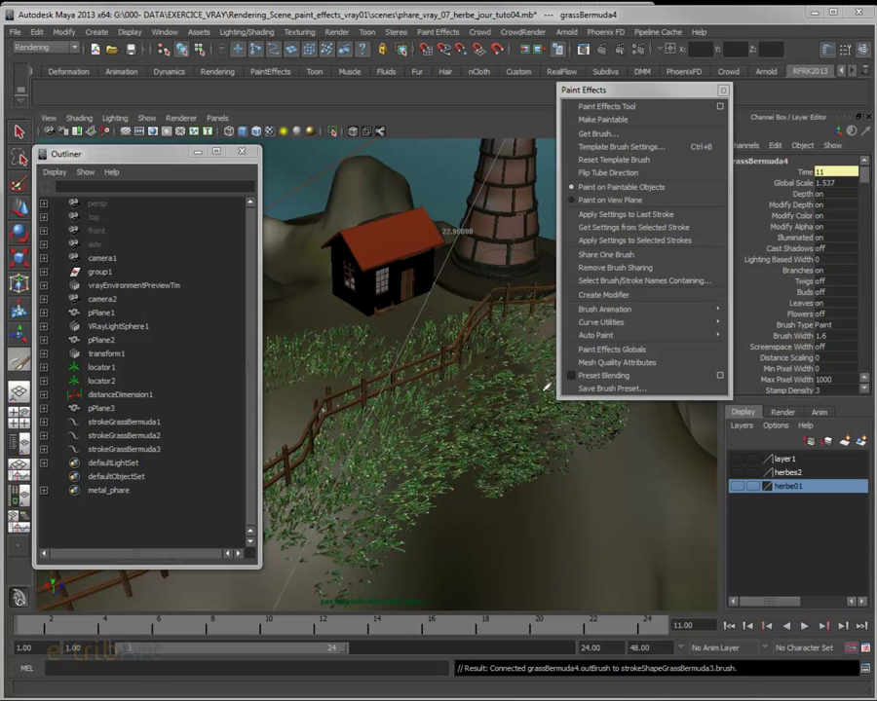
Select strokeGrassBermuda1, 2 and 3 in the Outliner and delete them
left_click_drag(429, 402, 444, 399, "alt")
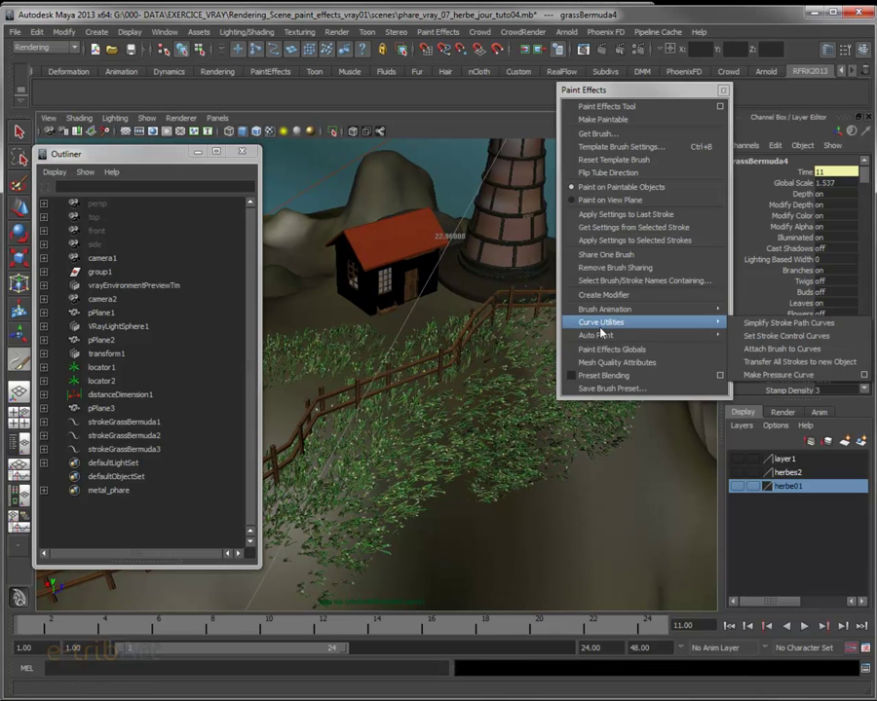
mouse_move(596, 335)
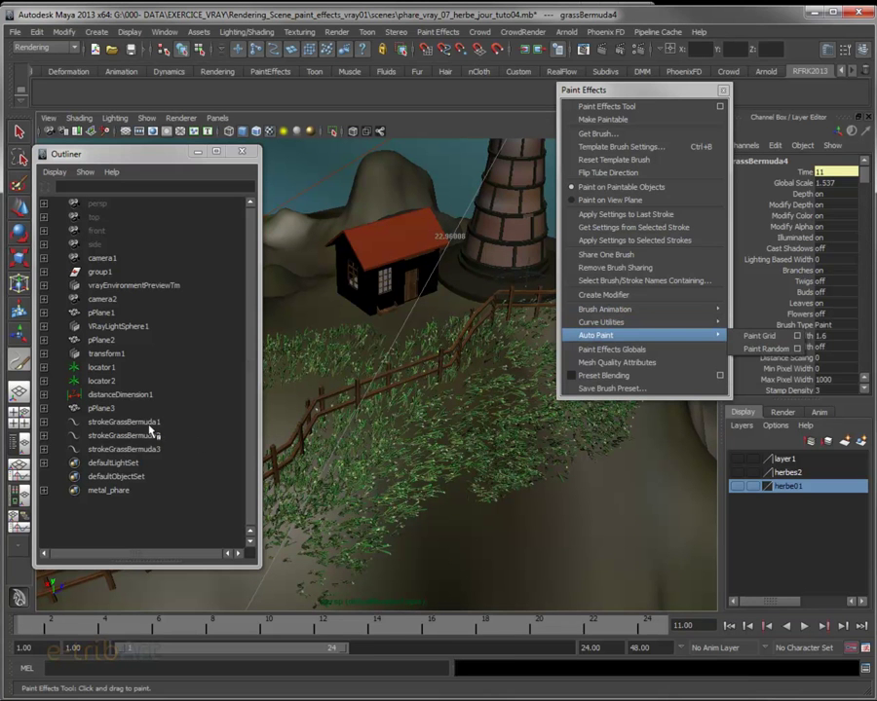
left_click_drag(148, 424, 136, 451)
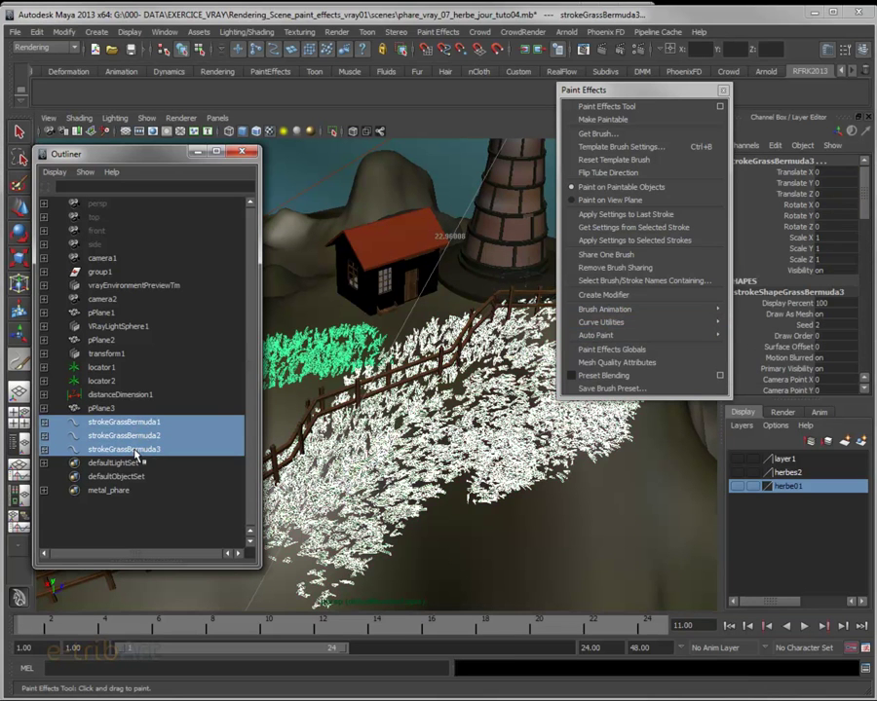
key("Delete")
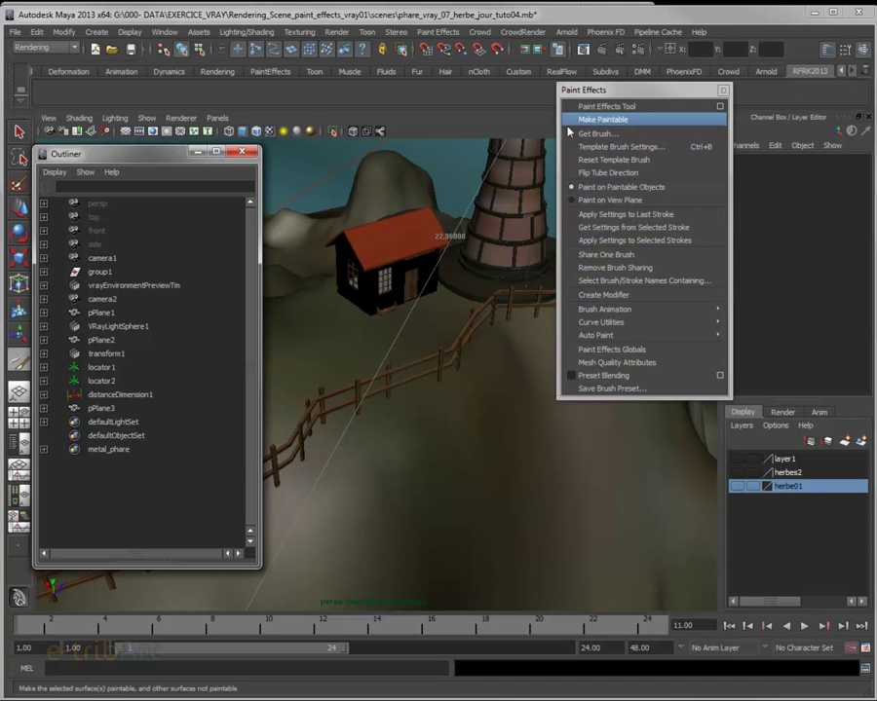
left_click_drag(521, 317, 278, 375)
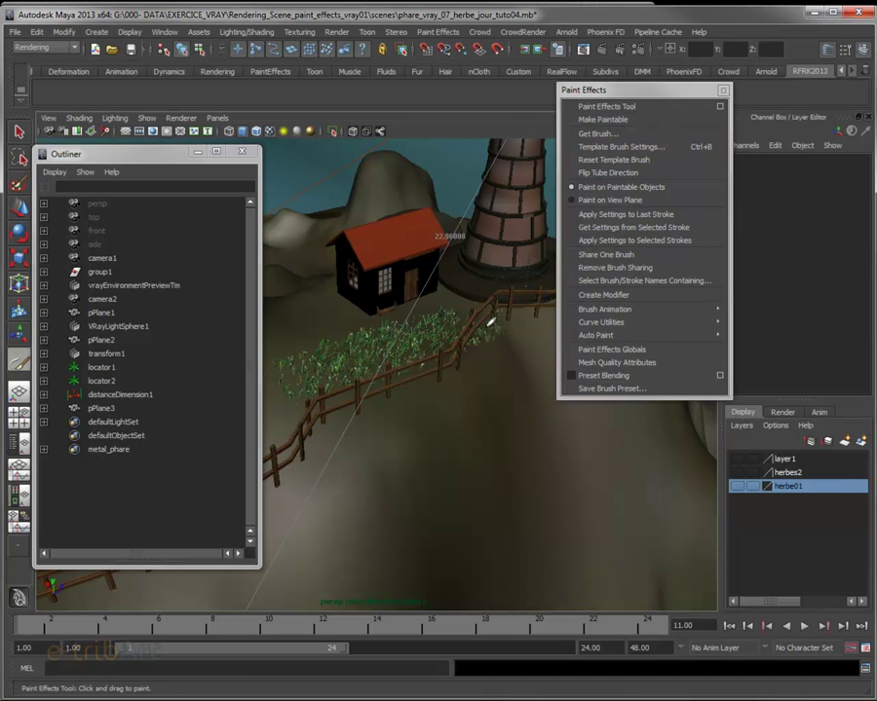
left_click(14, 133)
key("Delete")
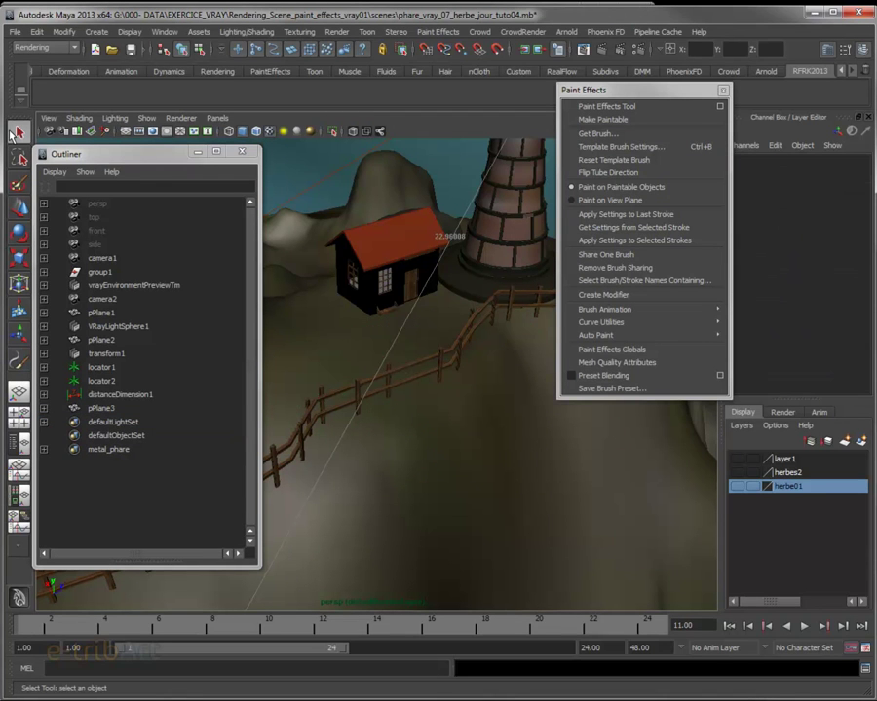
left_click(630, 135)
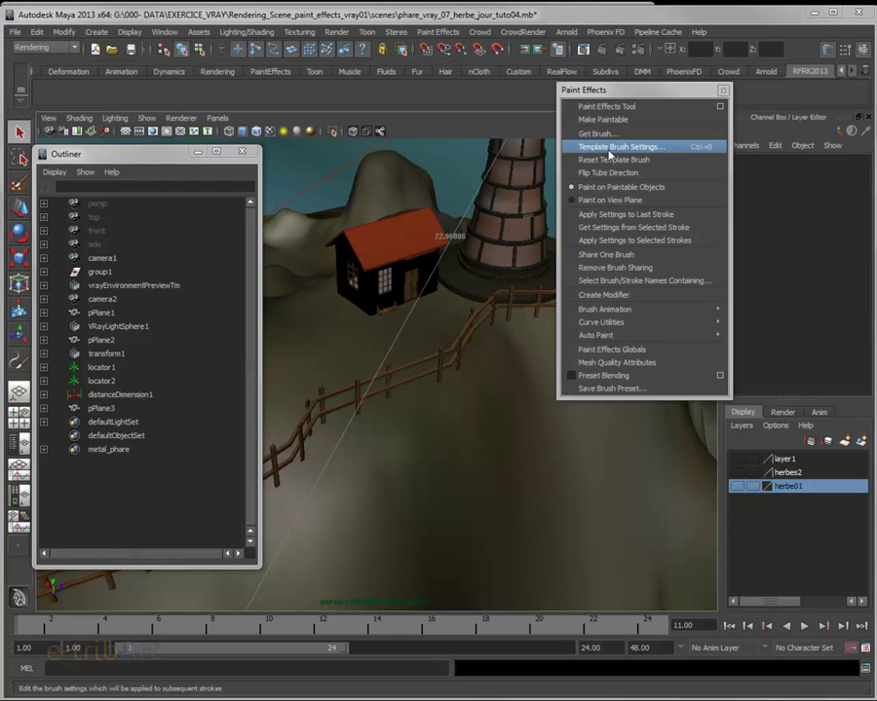
left_click(610, 153)
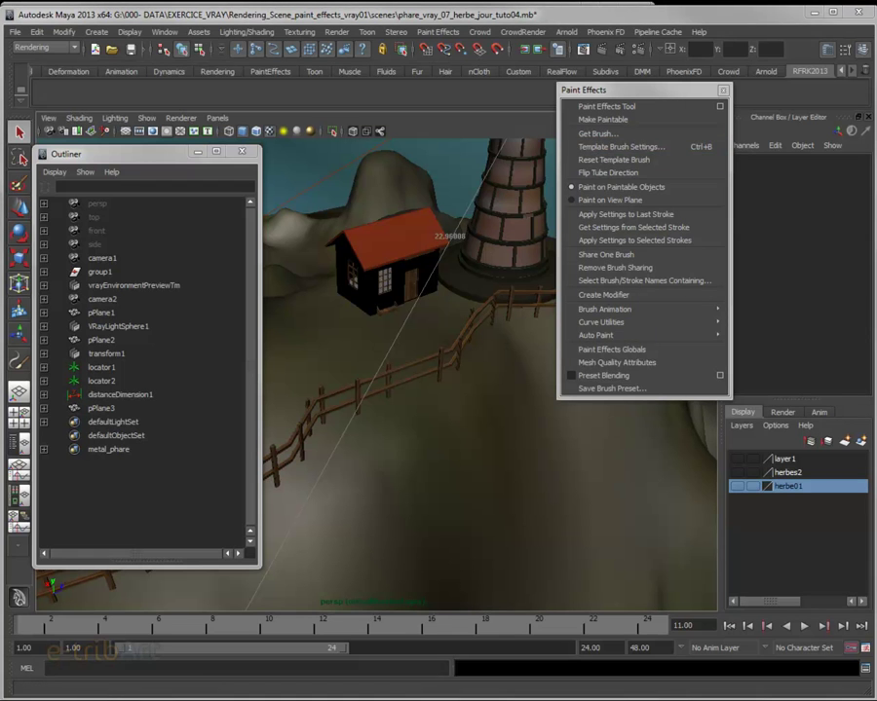
Move the Brush Settings window aside and lower the brush's Global Scale to 0.382
left_click_drag(622, 196, 655, 168)
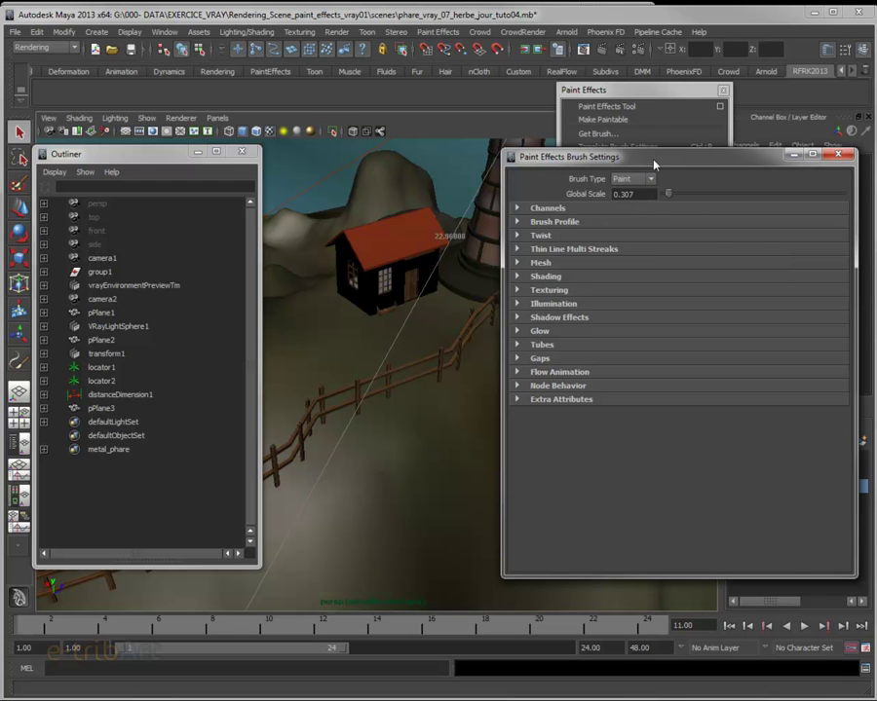
left_click_drag(654, 163, 653, 169)
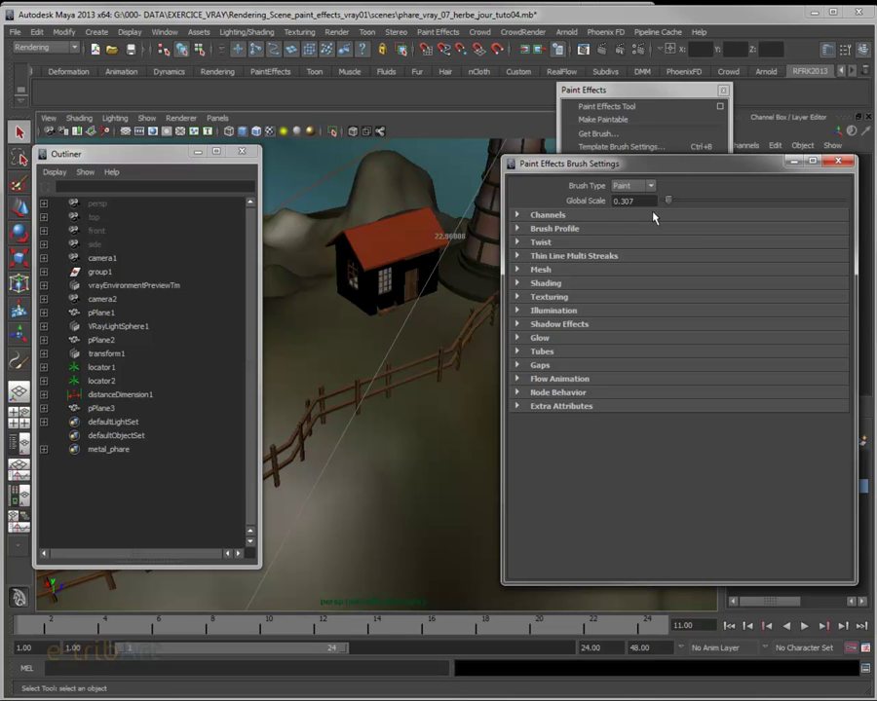
left_click_drag(670, 202, 667, 203)
Paint a grass stroke on pPlane1 by the fence, then a larger one at Global Scale 1.679
left_click(368, 470)
key("y")
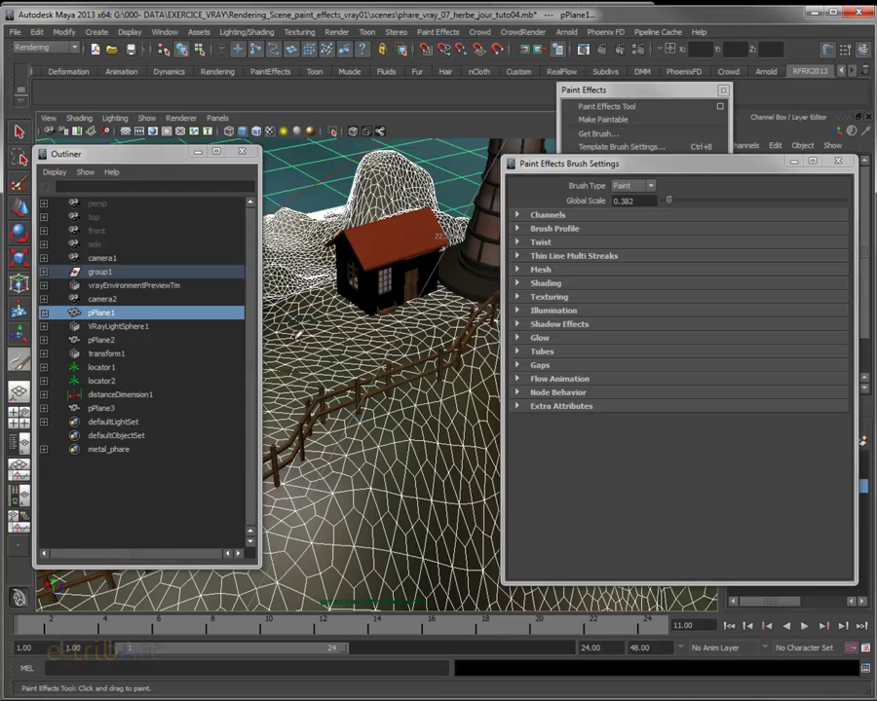
mouse_move(273, 479)
left_mouse_down()
mouse_move(341, 434)
mouse_move(426, 348)
left_mouse_up()
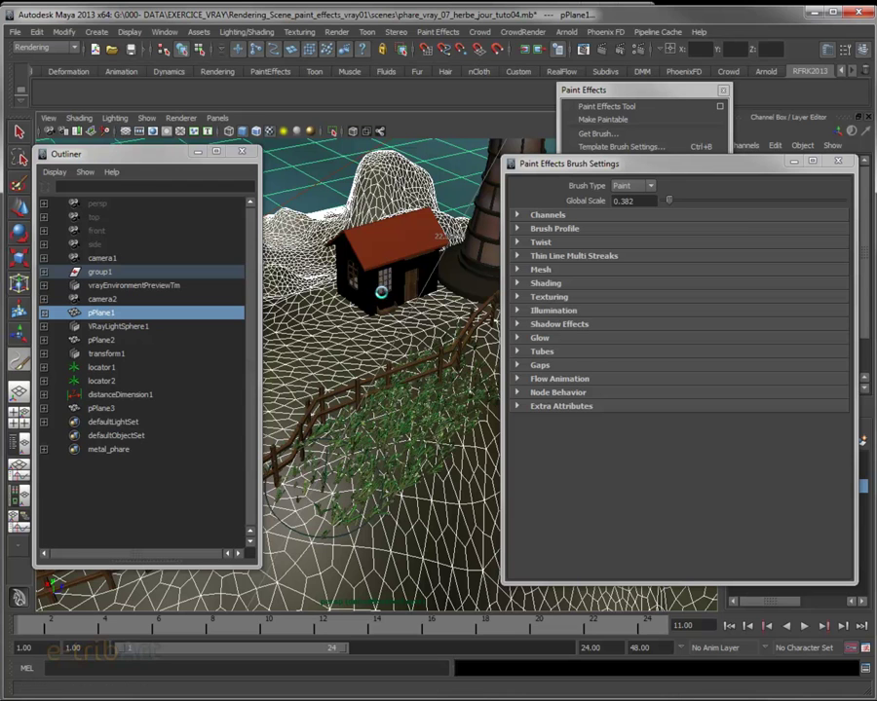
left_click_drag(669, 202, 692, 202)
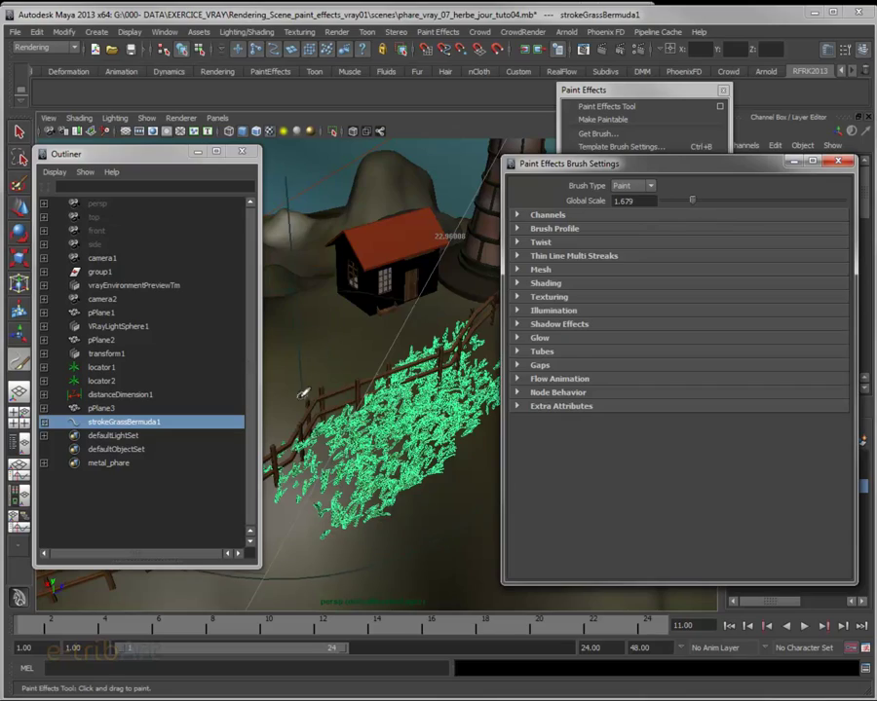
mouse_move(384, 451)
left_mouse_down()
mouse_move(354, 443)
mouse_move(419, 440)
left_mouse_up()
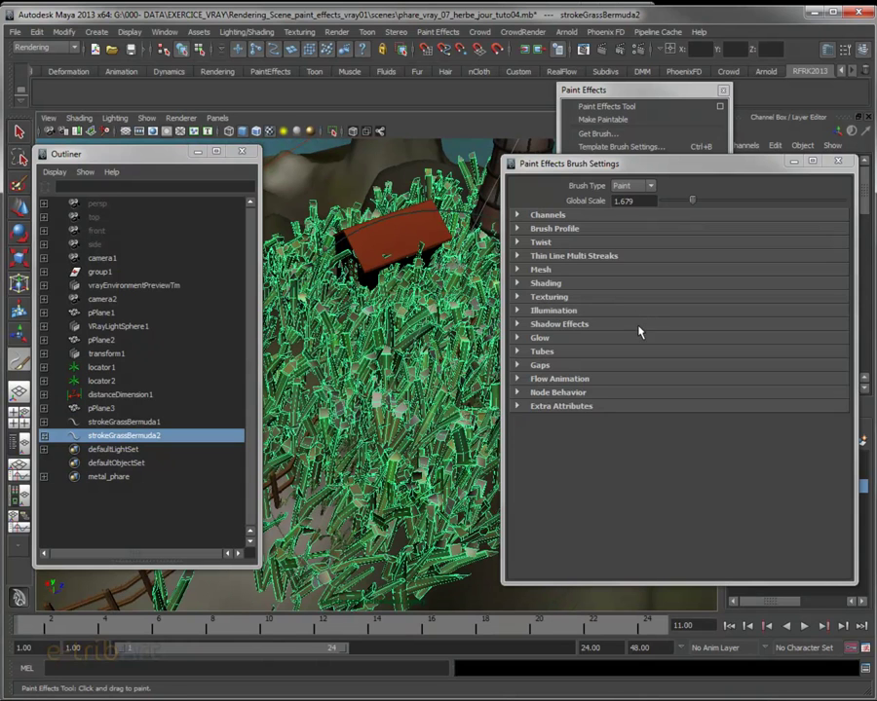
Move the brush settings window out of view and select both grass strokes in the Outliner
mouse_move(581, 165)
left_mouse_down()
mouse_move(722, 182)
mouse_move(670, 179)
mouse_move(580, 153)
left_mouse_up()
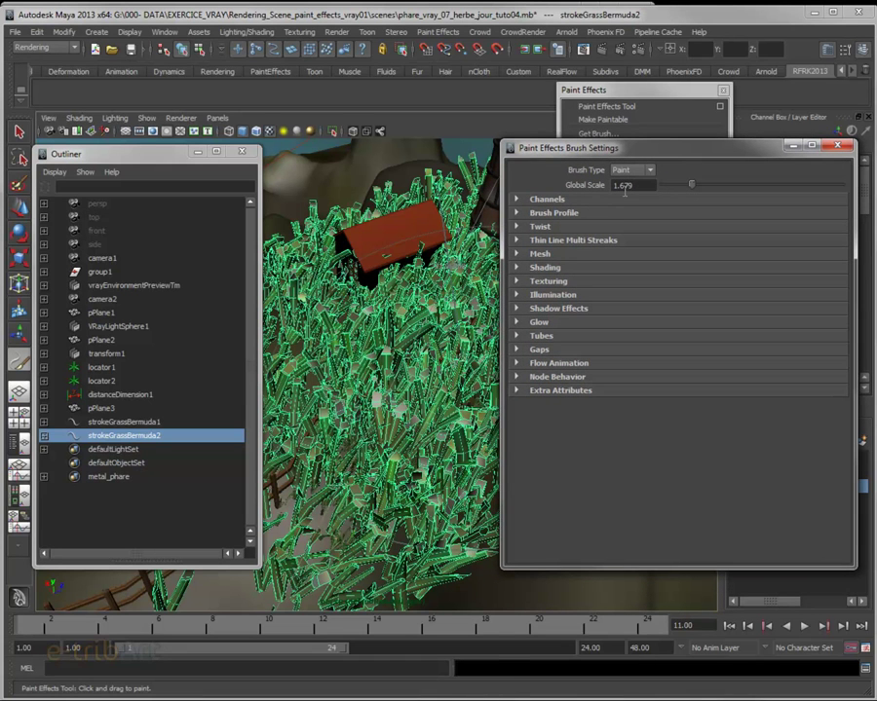
left_click_drag(613, 149, 876, 171)
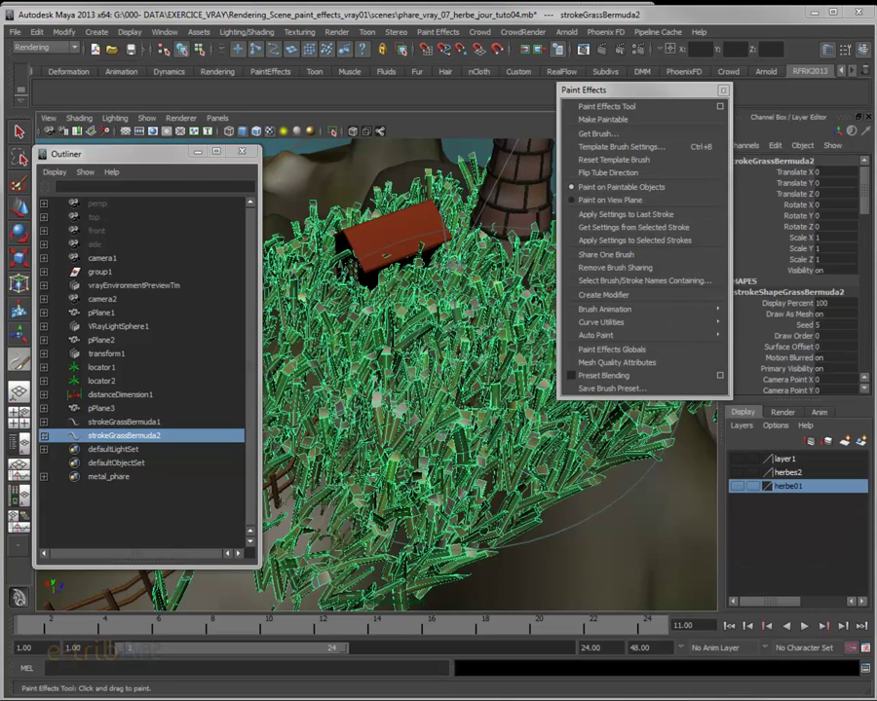
scroll(419, 386, "down", 2)
scroll(424, 398, "down", 2)
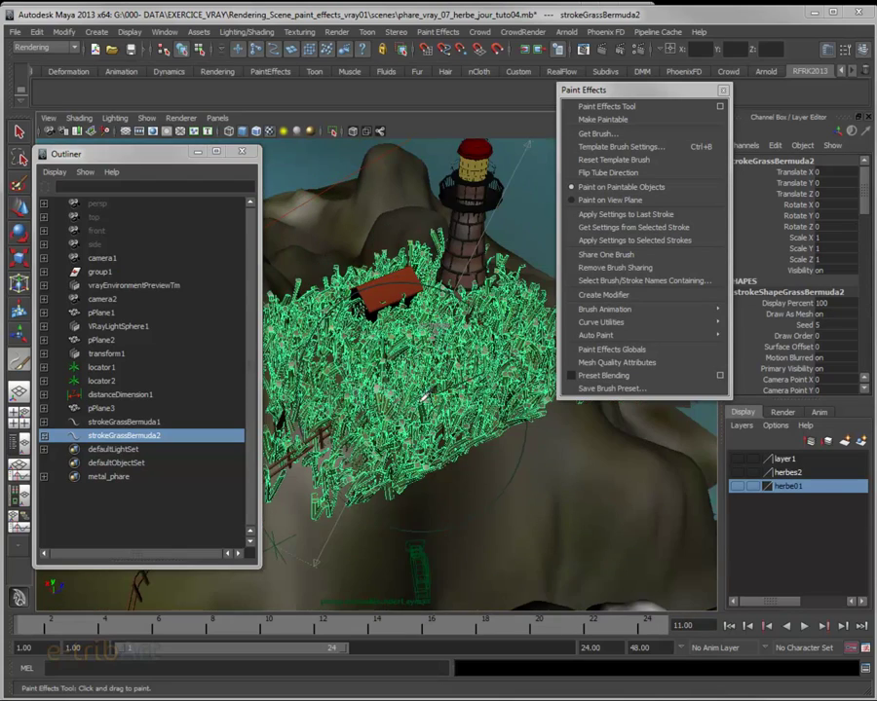
left_click_drag(423, 399, 419, 456, "alt")
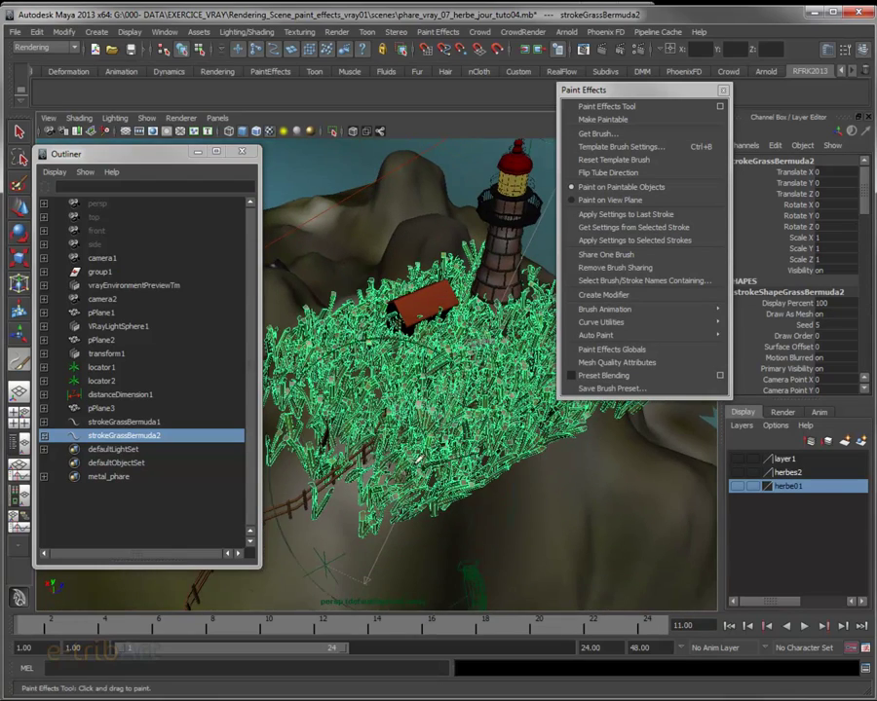
key("Up")
left_click(128, 435, "shift")
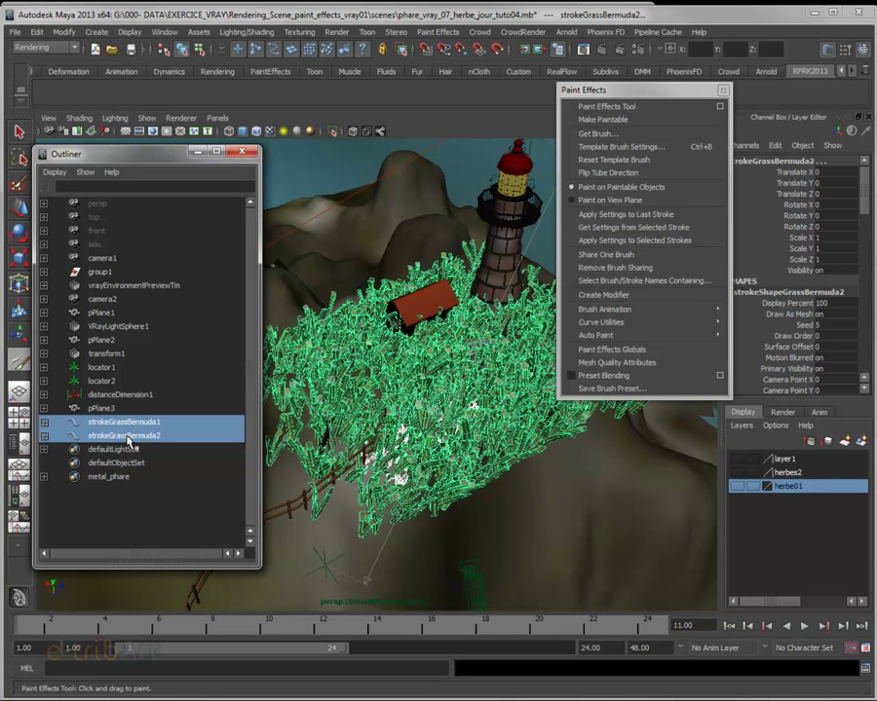
Delete both strokes and paint a new grass stroke along the fence up to the lighthouse
key("Delete")
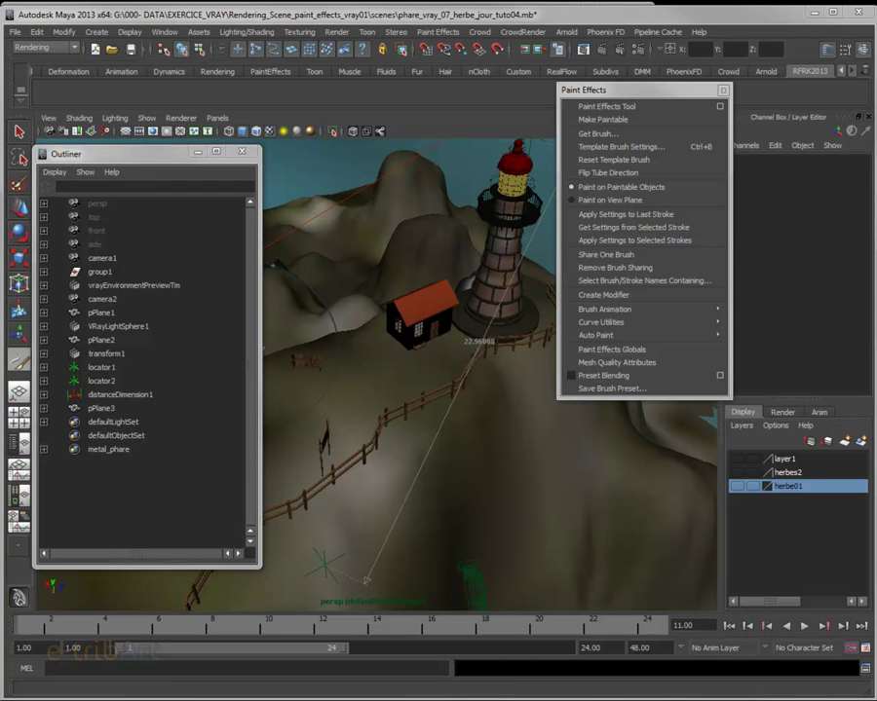
mouse_move(320, 479)
left_mouse_down()
mouse_move(506, 337)
mouse_move(458, 333)
mouse_move(465, 387)
mouse_move(467, 344)
left_mouse_up()
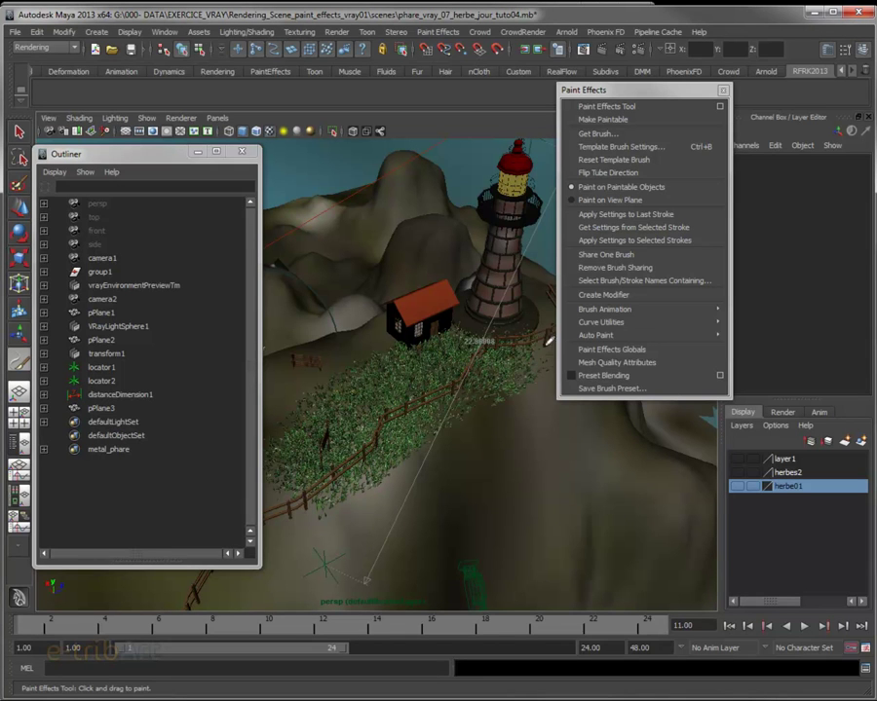
mouse_move(359, 372)
left_mouse_down()
mouse_move(385, 341)
mouse_move(420, 436)
left_mouse_up()
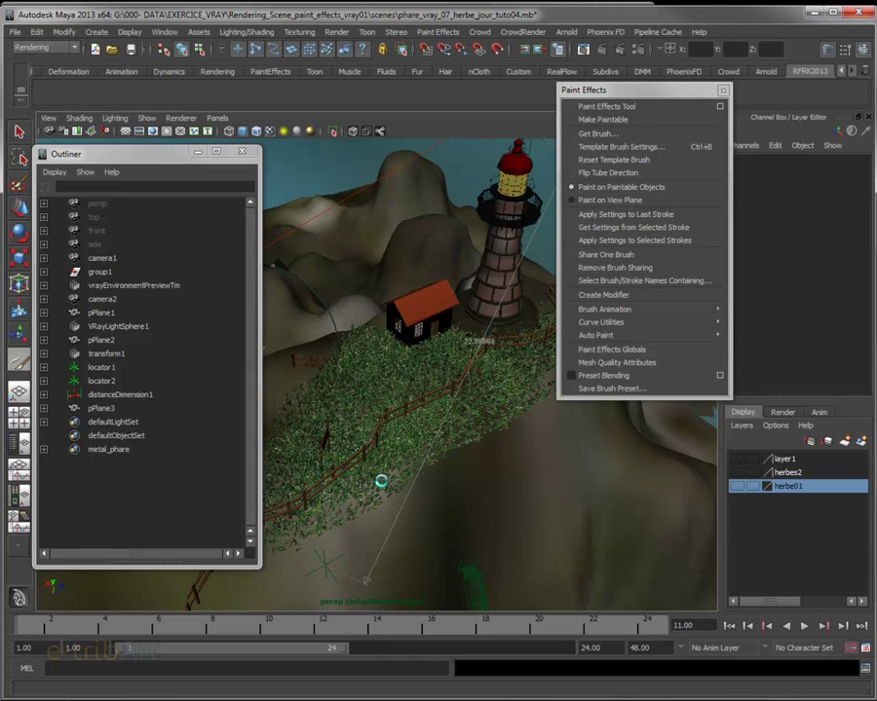
left_click_drag(464, 367, 303, 484)
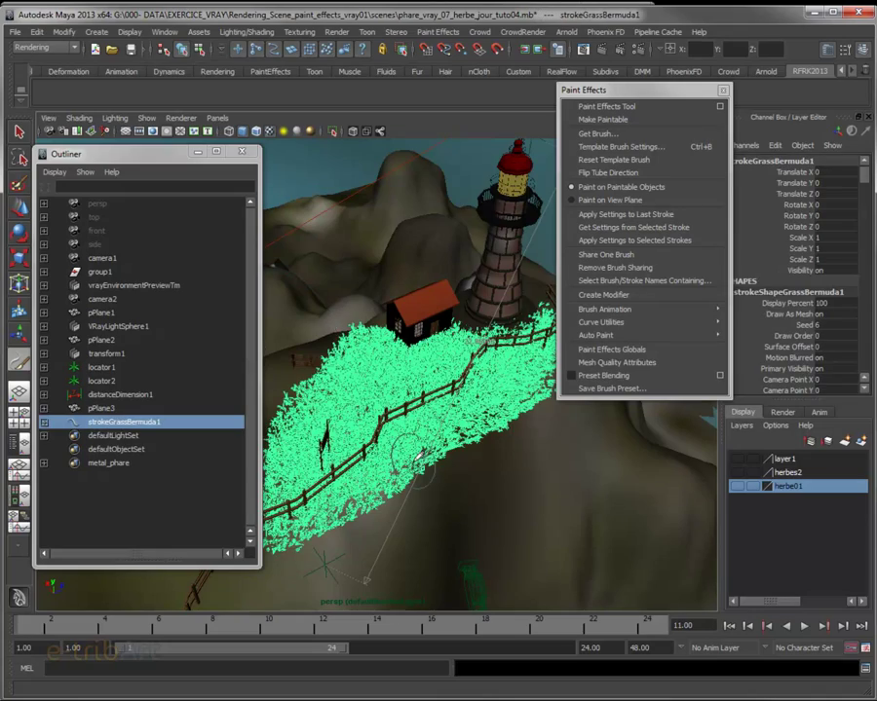
Lower the camera over the fence and grass, moving the Paint Effects menu window aside
scroll(423, 462, "up", 2)
scroll(429, 453, "up", 2)
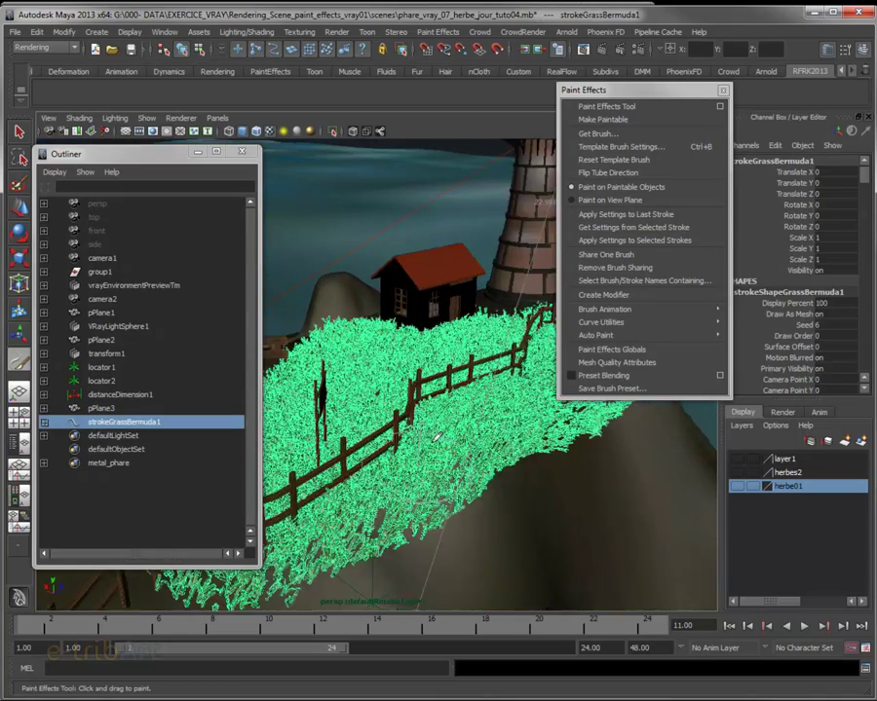
scroll(439, 435, "up", 2)
left_click_drag(435, 436, 443, 433, "alt")
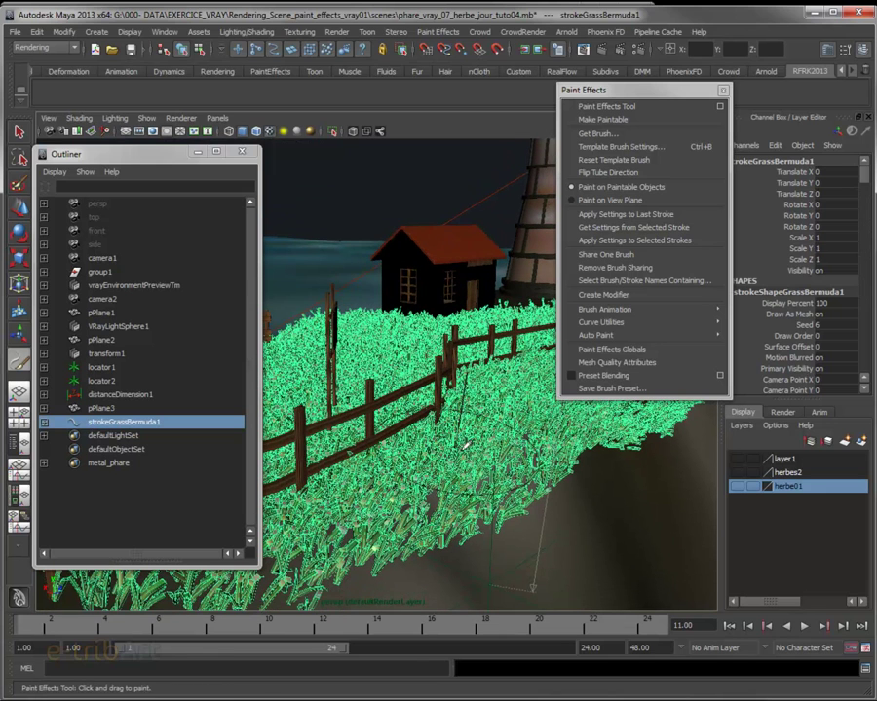
left_click_drag(623, 89, 699, 103)
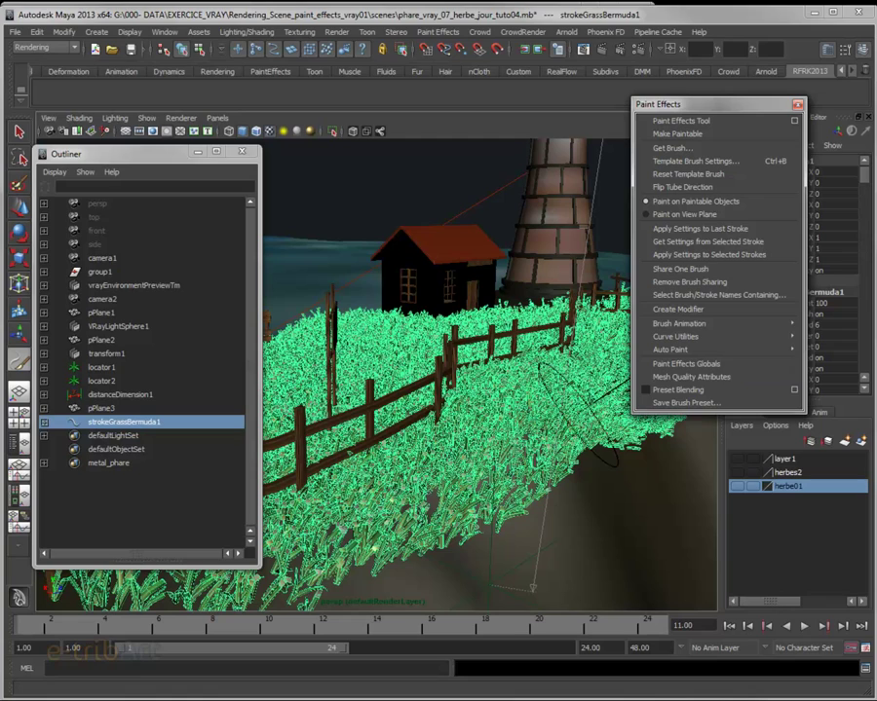
left_click_drag(424, 456, 448, 453, "alt")
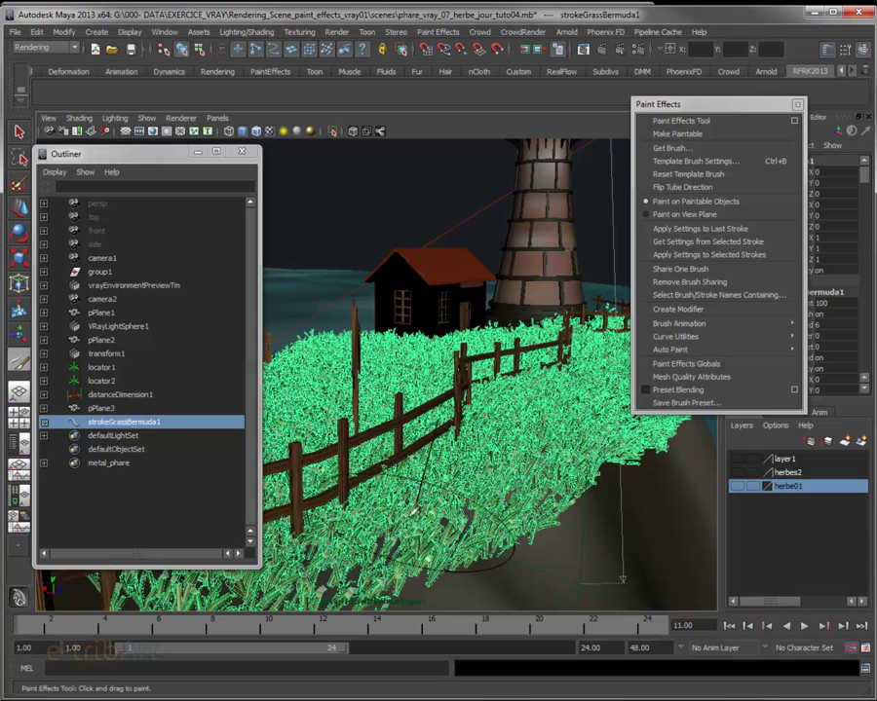
mouse_move(498, 472)
left_mouse_down("alt")
mouse_move(510, 455)
mouse_move(520, 476)
left_mouse_up("alt")
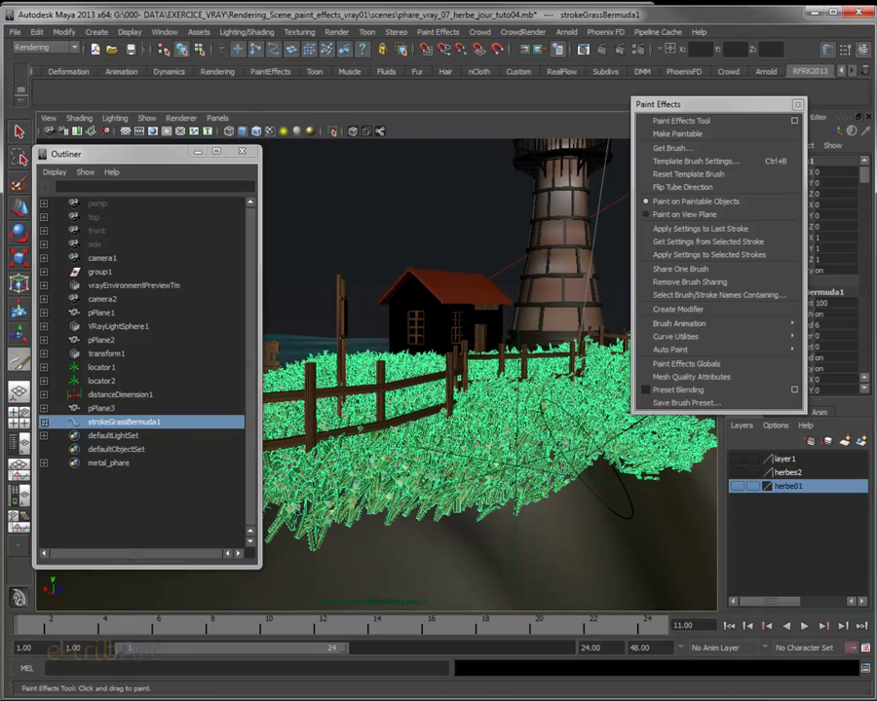
Remove the fence-side grass stroke and reframe the view so the fence sits lower right
key("ctrl+b")
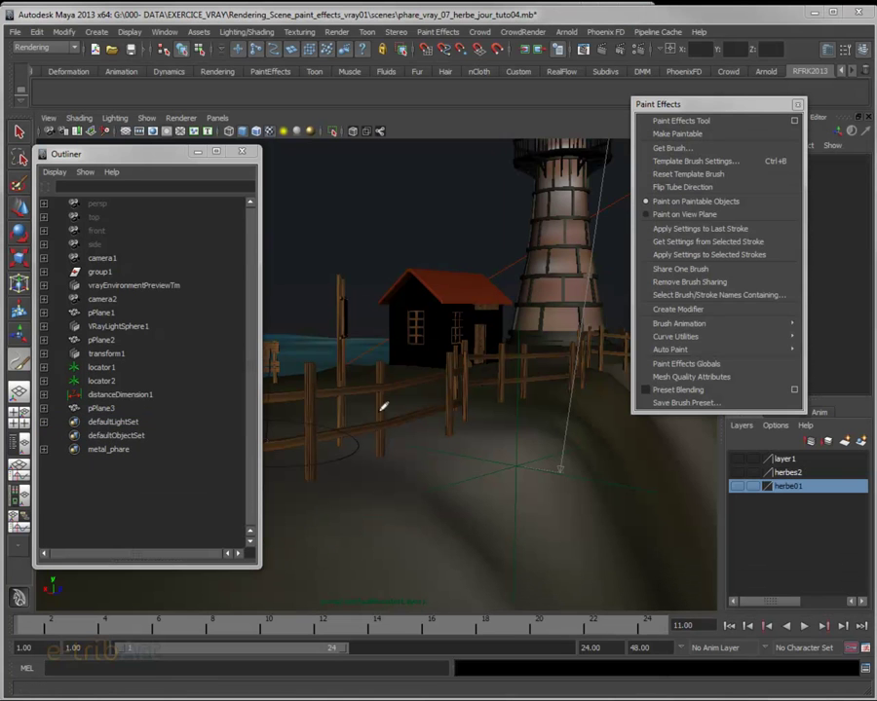
left_click_drag(176, 160, 172, 164)
mouse_move(322, 458)
left_mouse_down("alt")
mouse_move(371, 468)
mouse_move(328, 459)
mouse_move(326, 468)
mouse_move(340, 469)
mouse_move(313, 467)
mouse_move(359, 464)
mouse_move(314, 486)
left_mouse_up("alt")
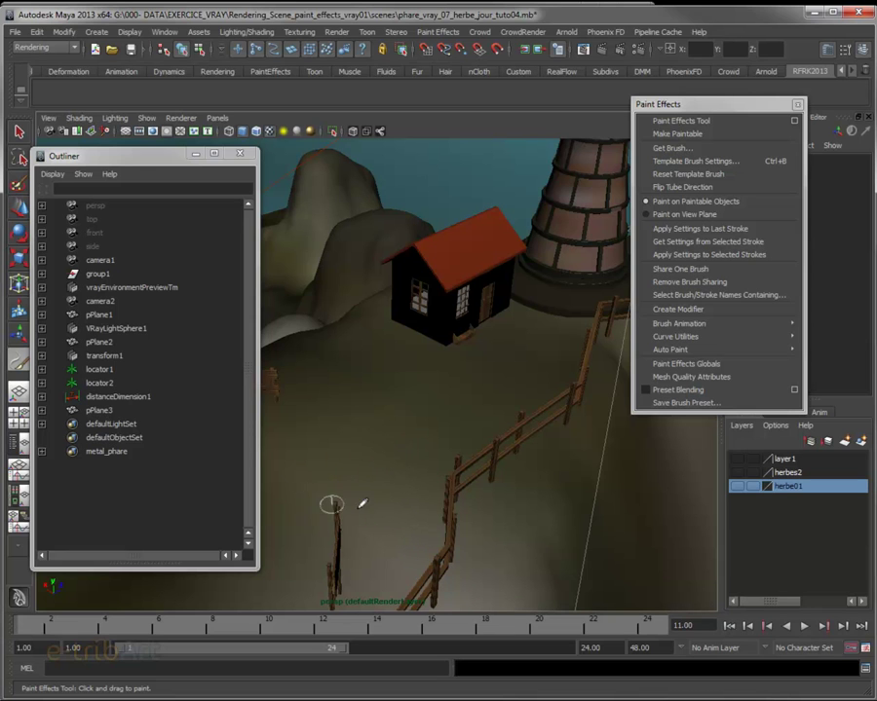
mouse_move(462, 523)
left_mouse_down("alt")
mouse_move(451, 519)
mouse_move(475, 450)
mouse_move(448, 475)
mouse_move(400, 463)
mouse_move(387, 503)
left_mouse_up("alt")
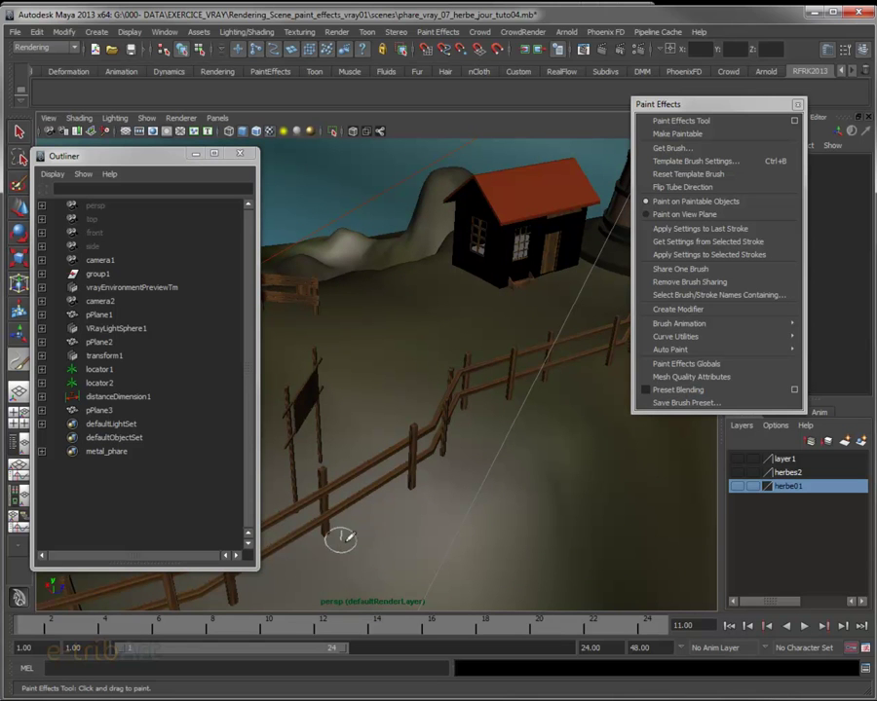
right_click_drag(392, 520, 404, 492, "alt")
middle_click_drag(404, 492, 409, 460, "alt")
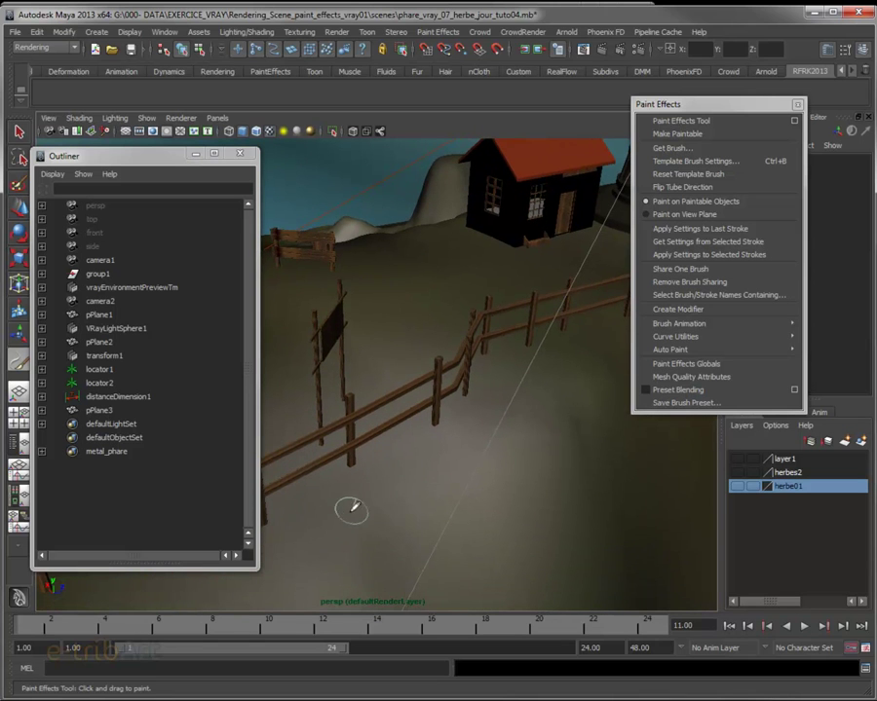
mouse_move(341, 528)
middle_mouse_down("alt")
mouse_move(416, 478)
mouse_move(413, 489)
middle_mouse_up("alt")
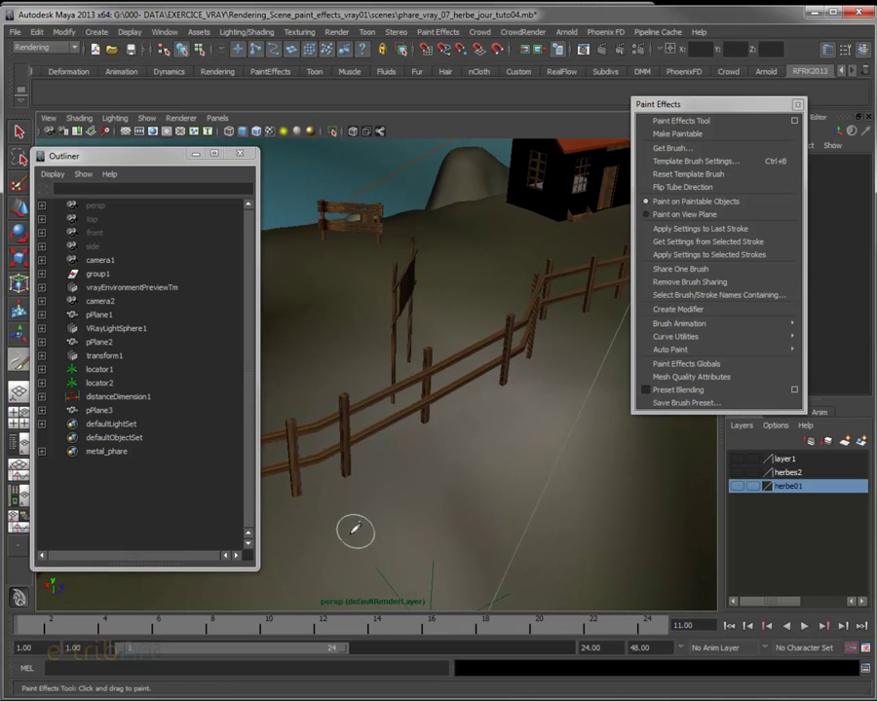
mouse_move(423, 446)
left_mouse_down("alt")
mouse_move(520, 543)
mouse_move(519, 529)
mouse_move(529, 541)
mouse_move(459, 463)
left_mouse_up("alt")
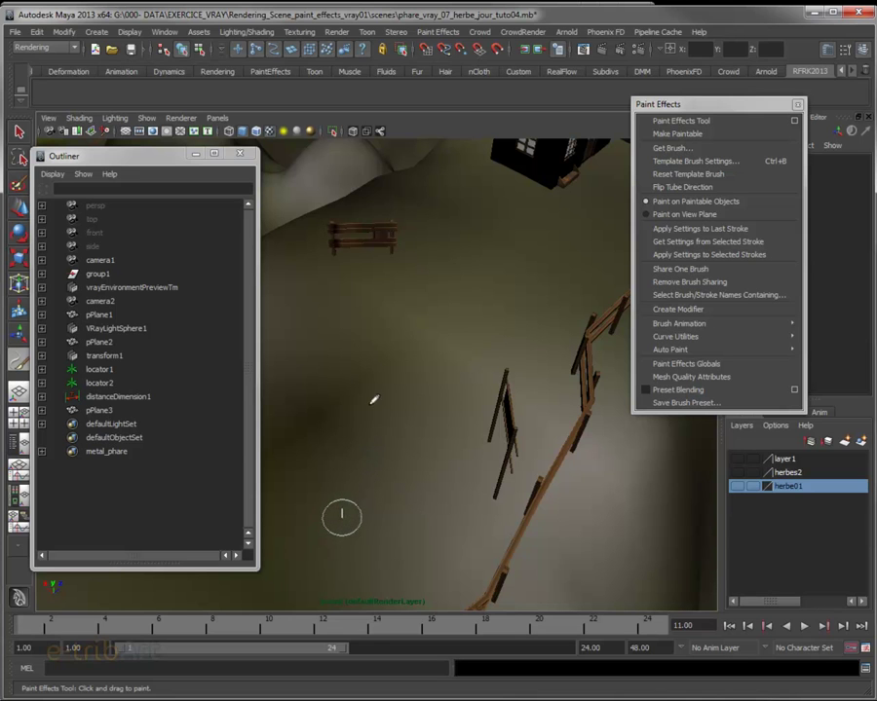
Paint a narrow grass strip diagonally beside the fence, then rearrange the Paint Effects and Outliner windows
left_click_drag(316, 552, 597, 224)
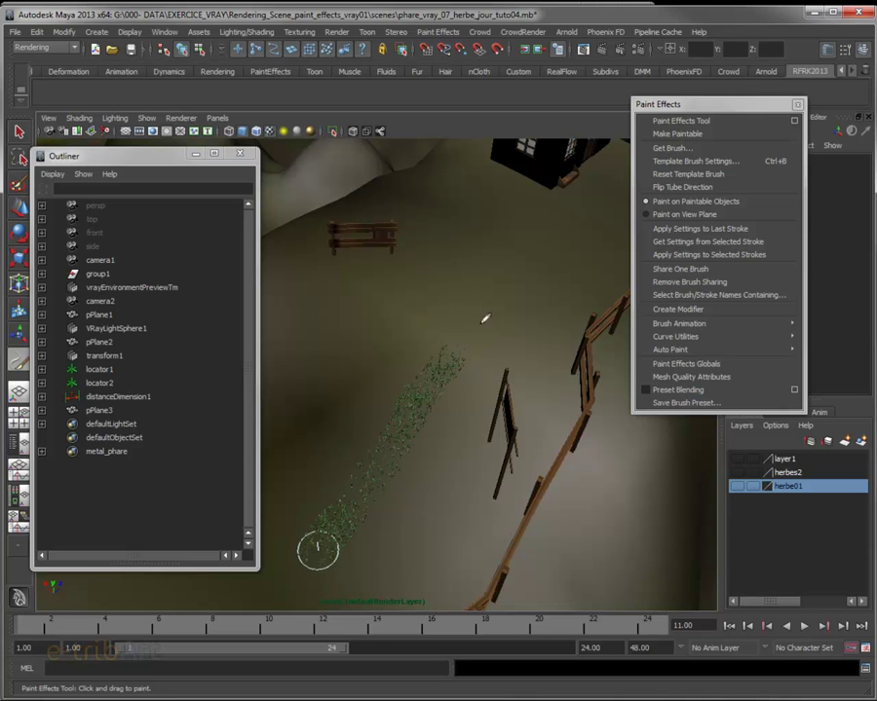
mouse_move(446, 495)
left_mouse_down("alt")
mouse_move(425, 487)
mouse_move(423, 474)
mouse_move(441, 524)
mouse_move(380, 419)
mouse_move(426, 493)
mouse_move(407, 469)
left_mouse_up("alt")
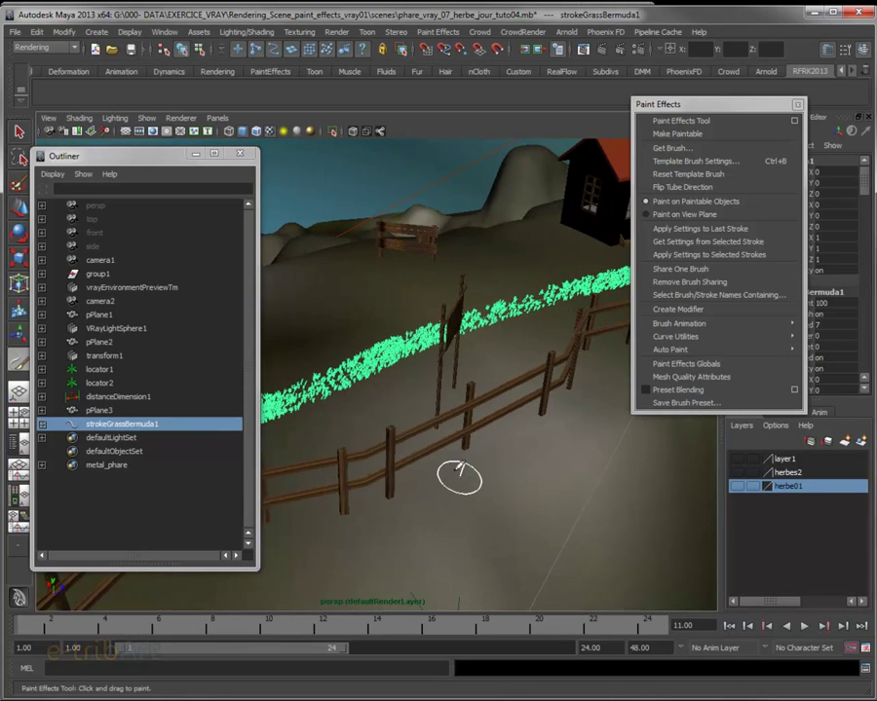
left_click_drag(711, 108, 772, 100)
mouse_move(173, 159)
left_mouse_down()
mouse_move(173, 137)
mouse_move(155, 144)
left_mouse_up()
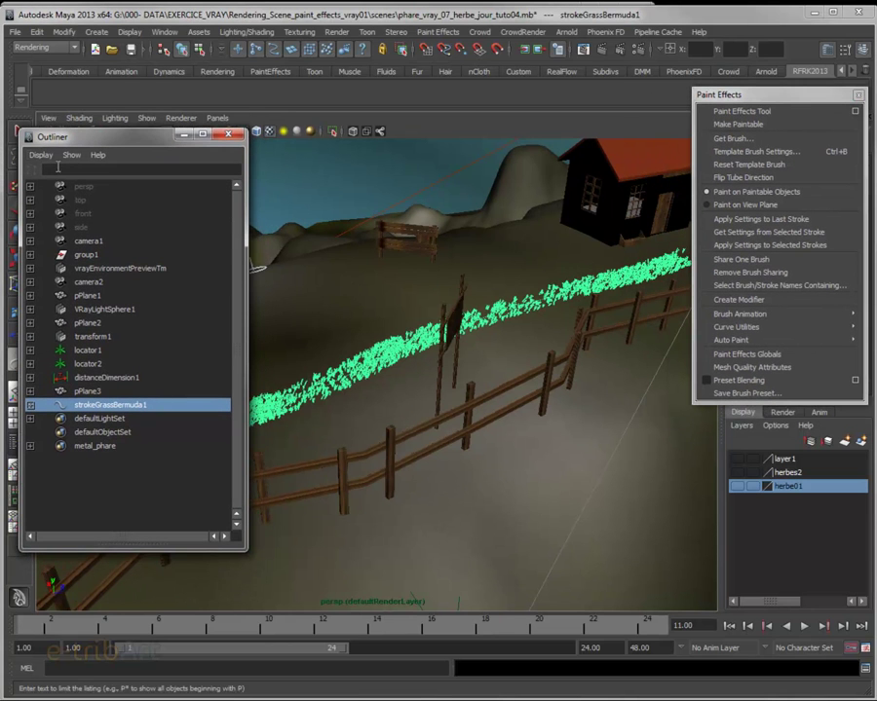
left_click_drag(42, 137, 82, 131)
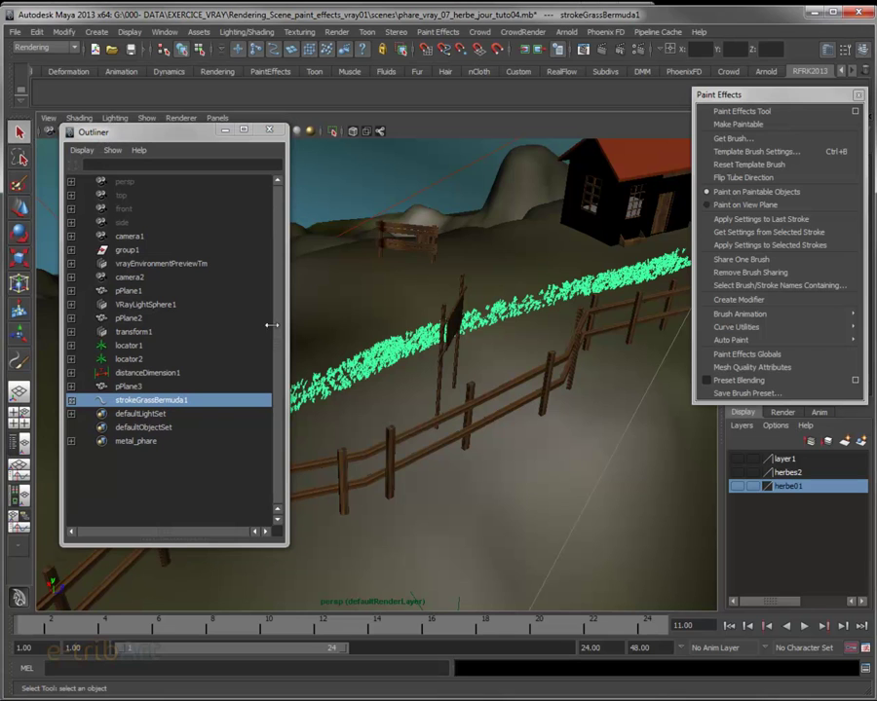
Select the Island_2 terrain and make it a live surface for drawing curves
left_click(493, 354)
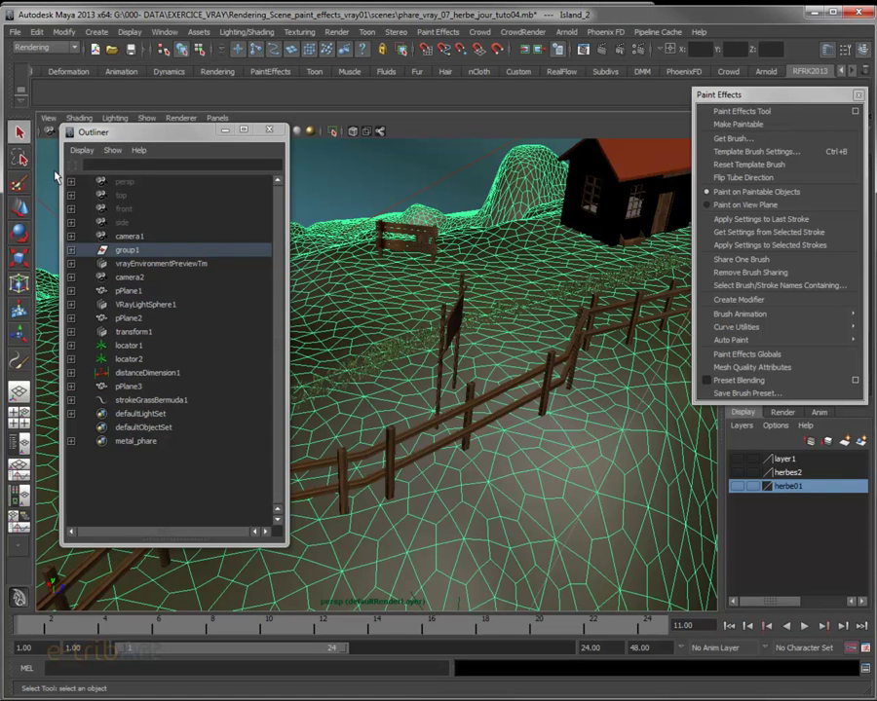
left_click_drag(146, 133, 135, 148)
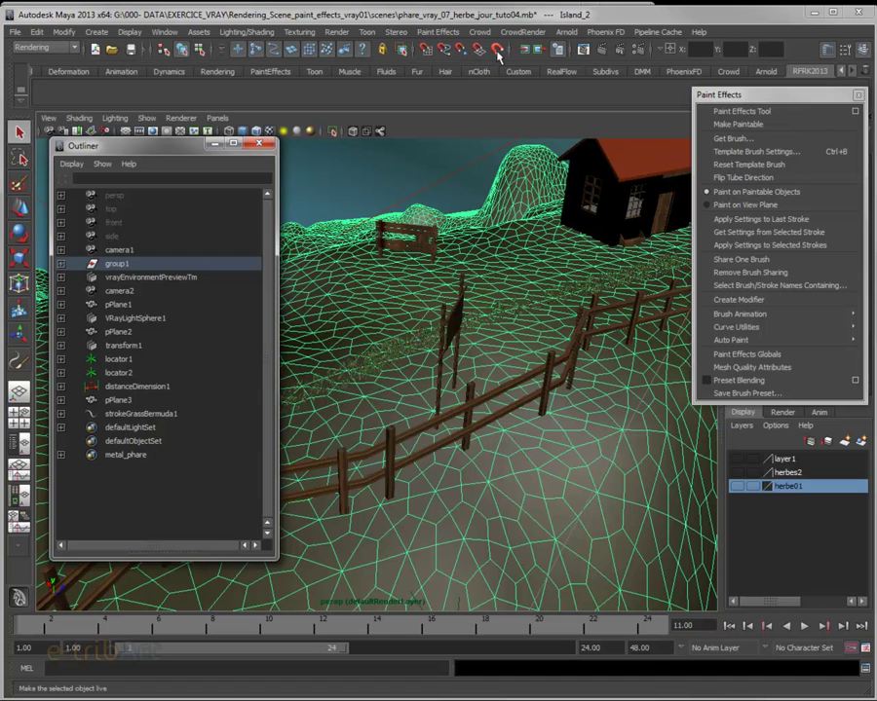
left_click(498, 55)
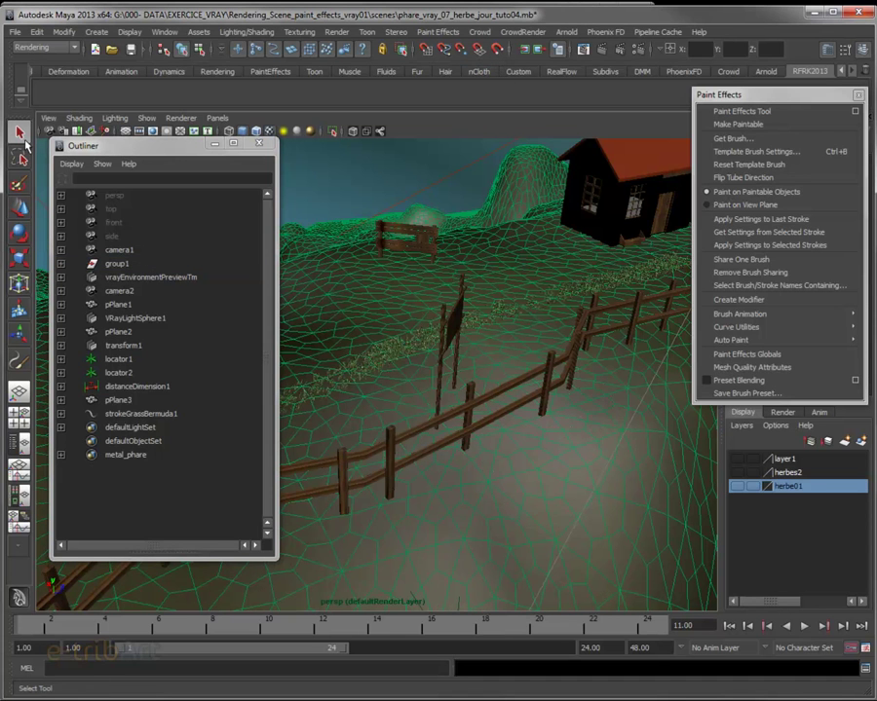
left_click(422, 312)
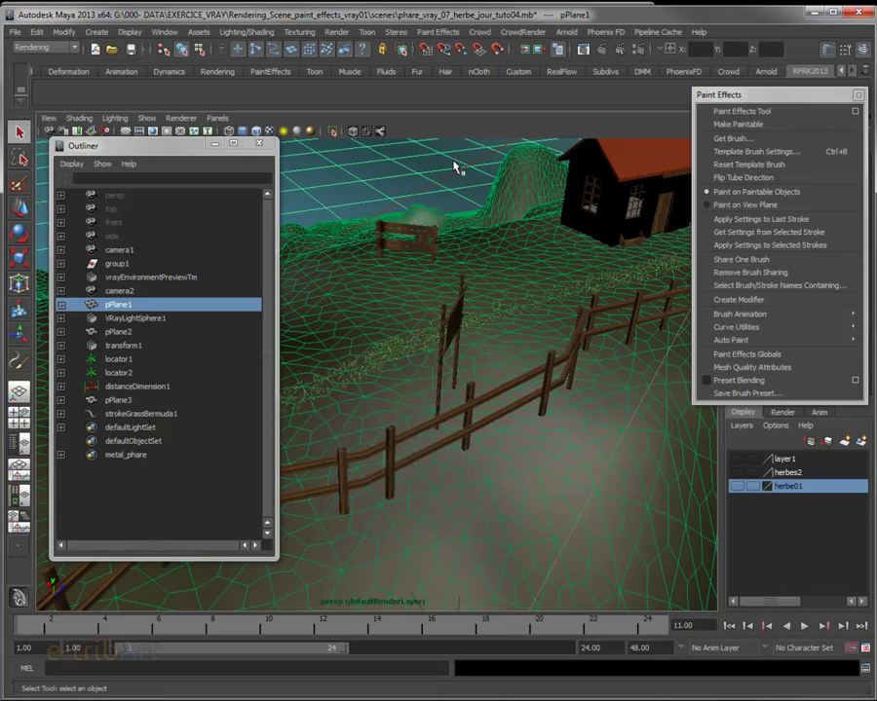
left_click(480, 241)
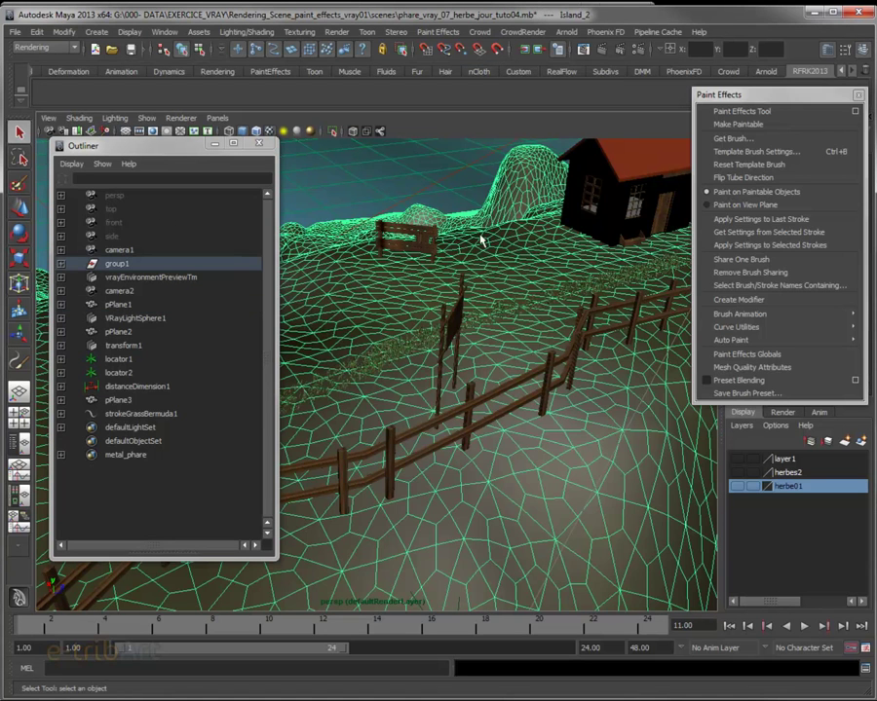
left_click(468, 226)
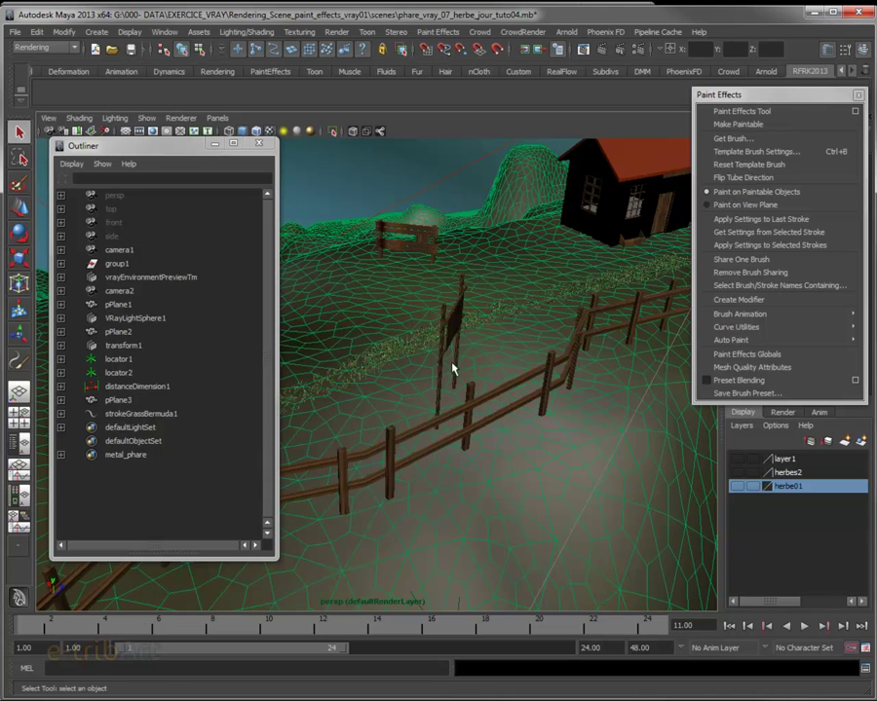
left_click(104, 34)
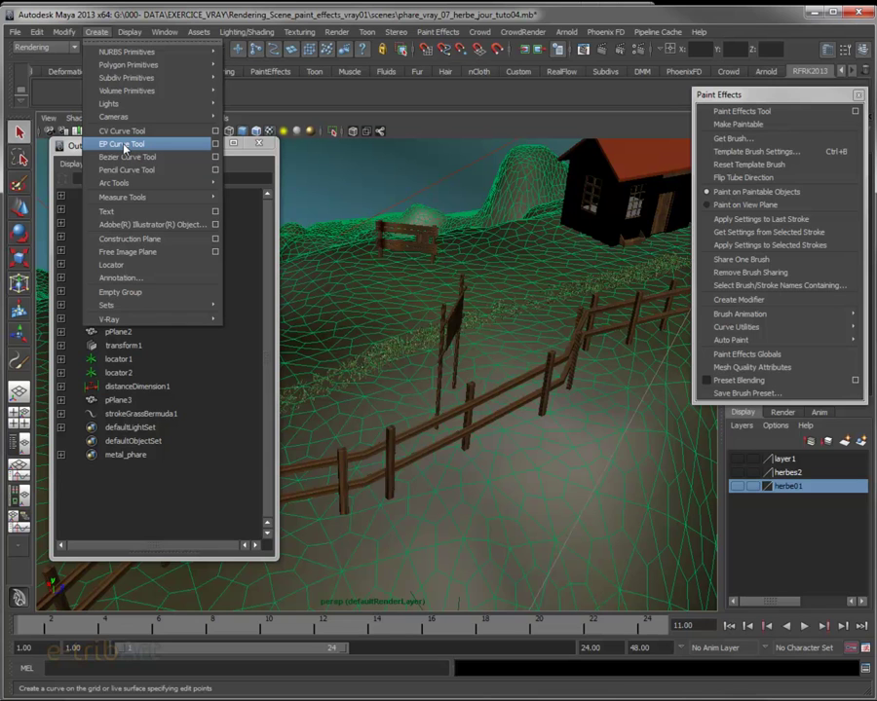
With the EP Curve Tool, place the first four points along the fence base
left_click(124, 149)
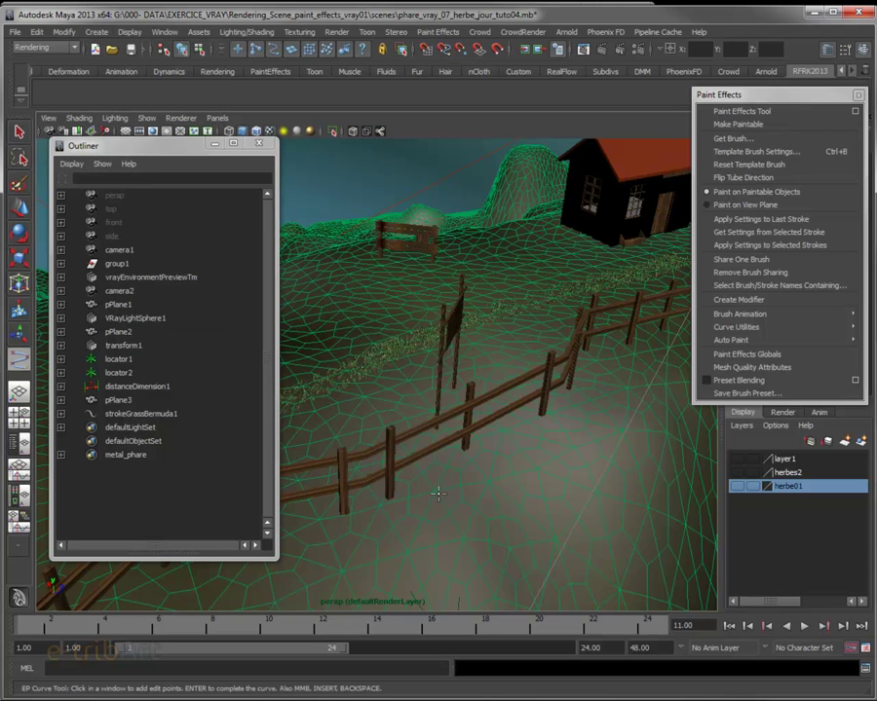
mouse_move(401, 531)
left_mouse_down("alt")
mouse_move(448, 494)
mouse_move(488, 492)
left_mouse_up("alt")
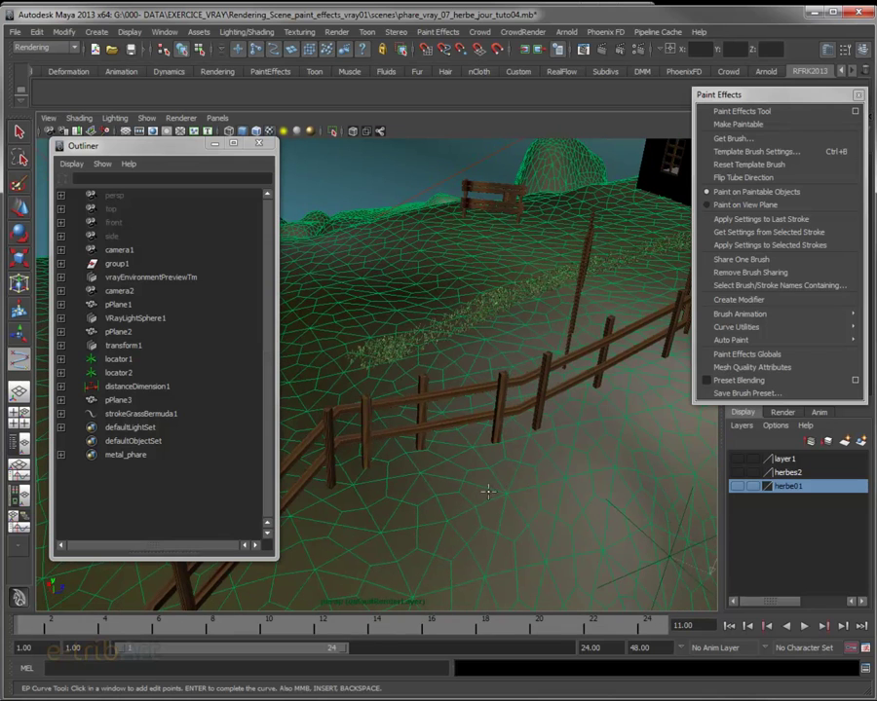
left_click(423, 459)
left_click(499, 453)
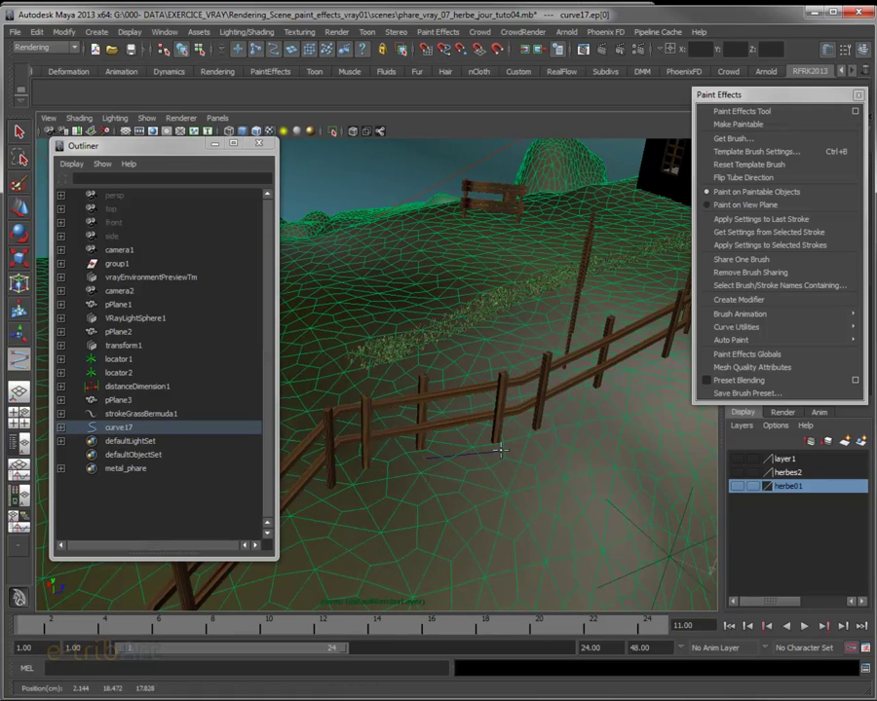
left_click(396, 300)
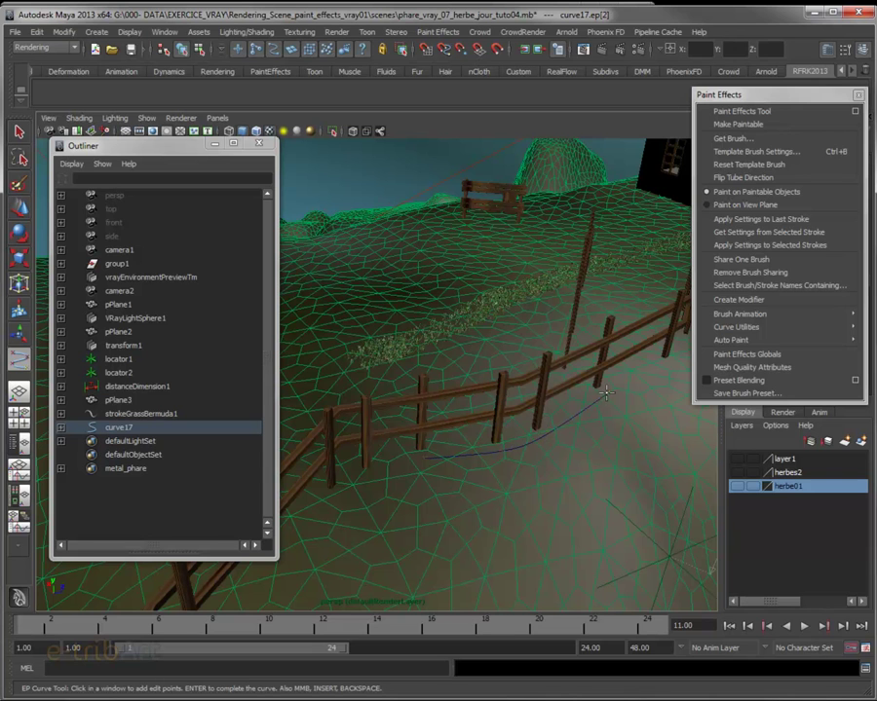
left_click(430, 274)
Extend the curve with more points up the fence and finish it as curve17
left_click_drag(433, 288, 485, 487, "alt")
left_click(497, 466)
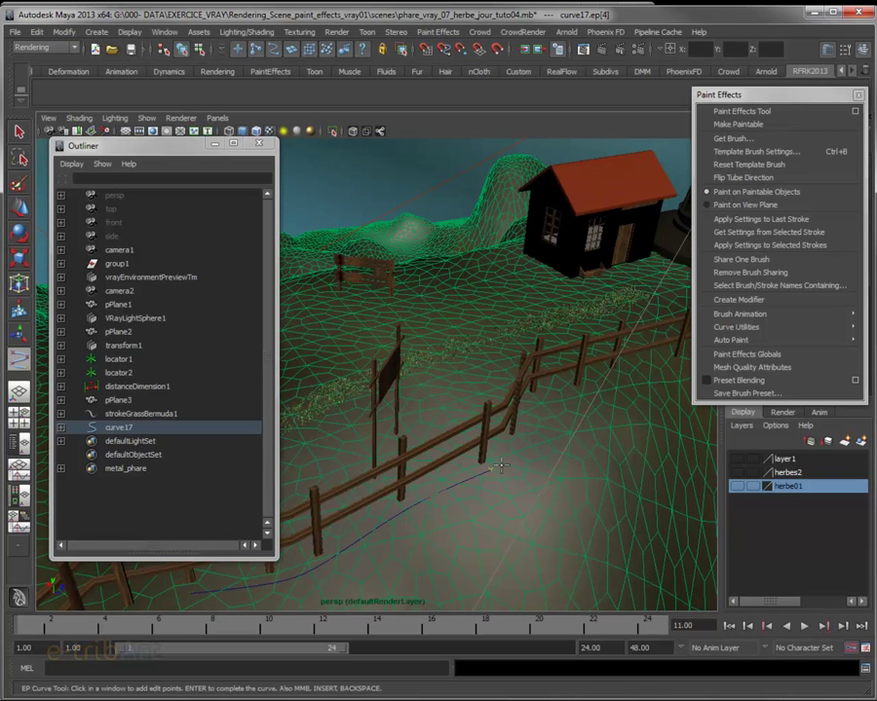
left_click(526, 437)
left_click(544, 399)
left_click(583, 394)
mouse_move(577, 461)
left_mouse_down("alt")
mouse_move(574, 513)
mouse_move(592, 510)
mouse_move(608, 477)
left_mouse_up("alt")
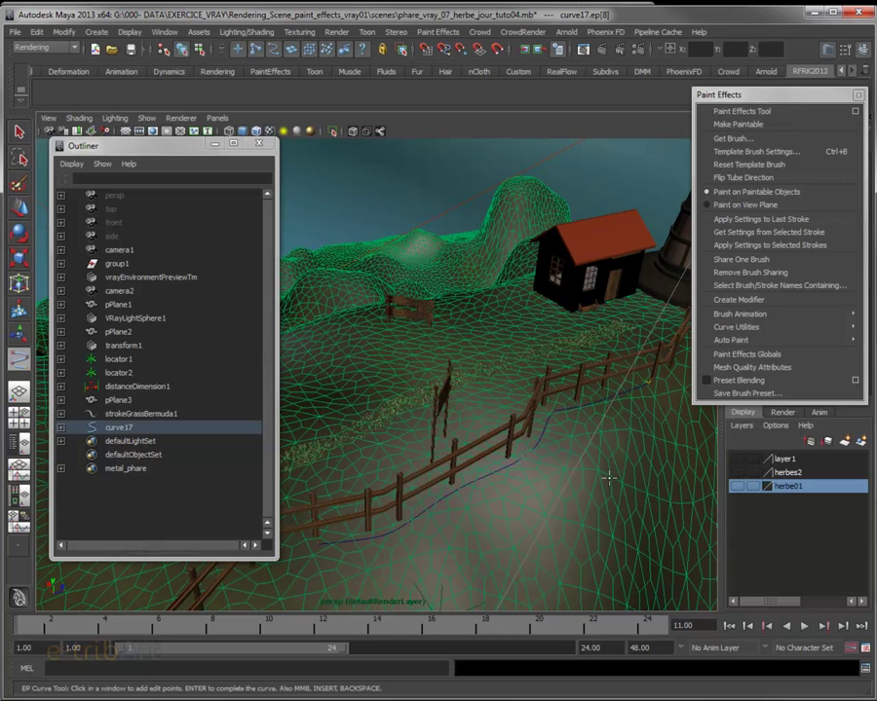
key("Return")
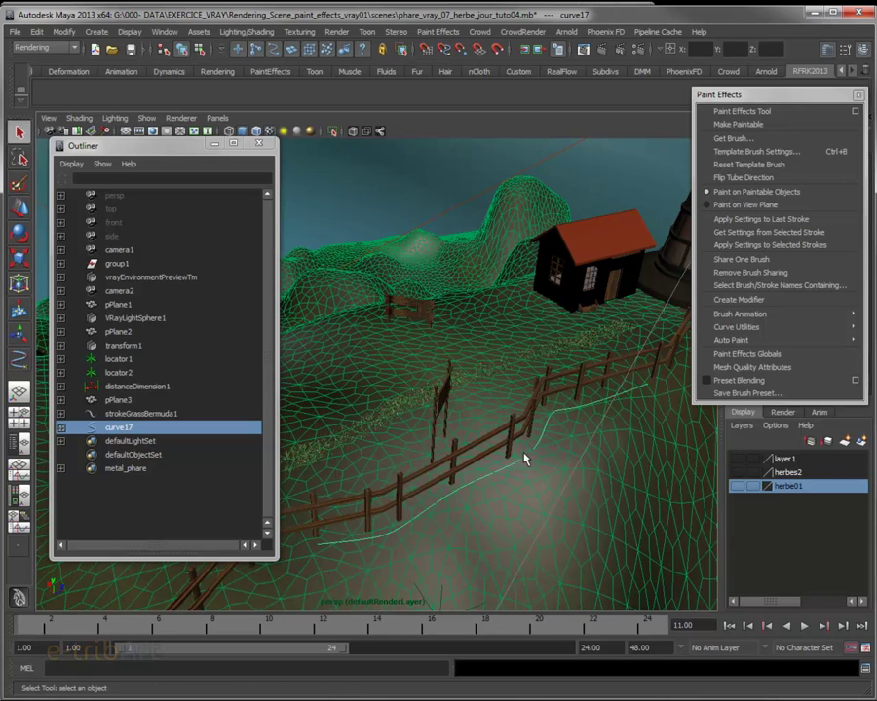
Center curve17's pivot, then switch the terrain off as a live surface
mouse_move(618, 398)
left_mouse_down("alt")
mouse_move(600, 442)
mouse_move(638, 427)
mouse_move(647, 460)
mouse_move(607, 473)
mouse_move(562, 448)
mouse_move(595, 443)
mouse_move(574, 446)
mouse_move(605, 475)
mouse_move(594, 470)
left_mouse_up("alt")
mouse_move(522, 476)
left_mouse_down("alt")
mouse_move(428, 394)
mouse_move(446, 442)
left_mouse_up("alt")
key("w")
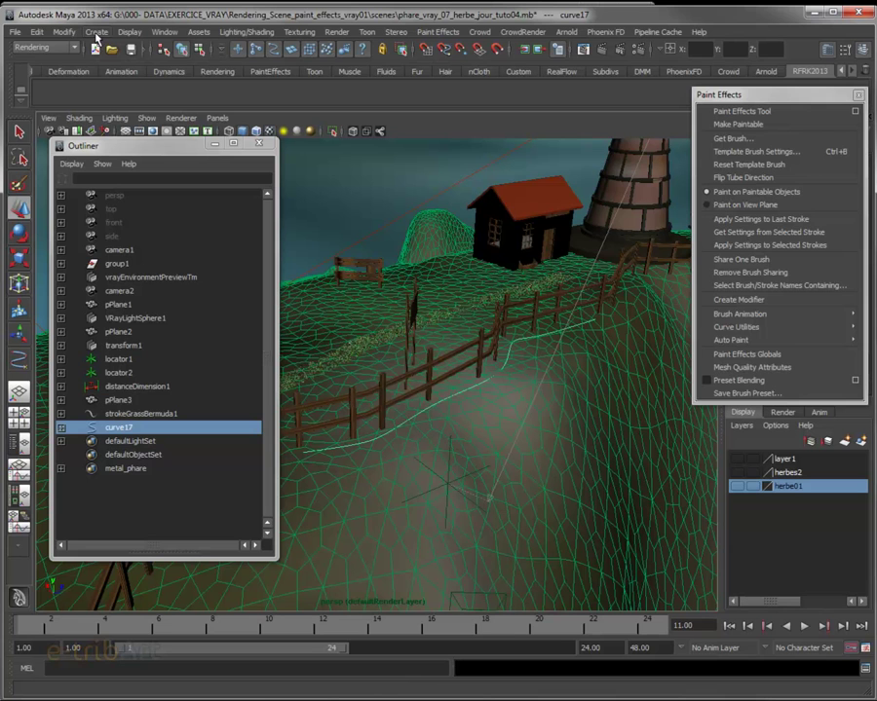
left_click(60, 31)
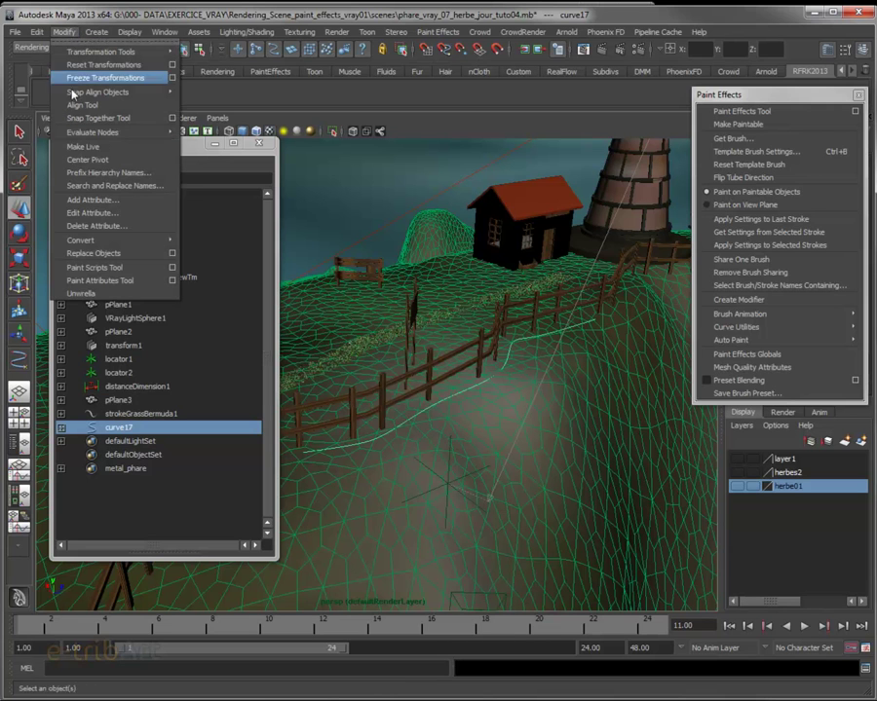
left_click(85, 160)
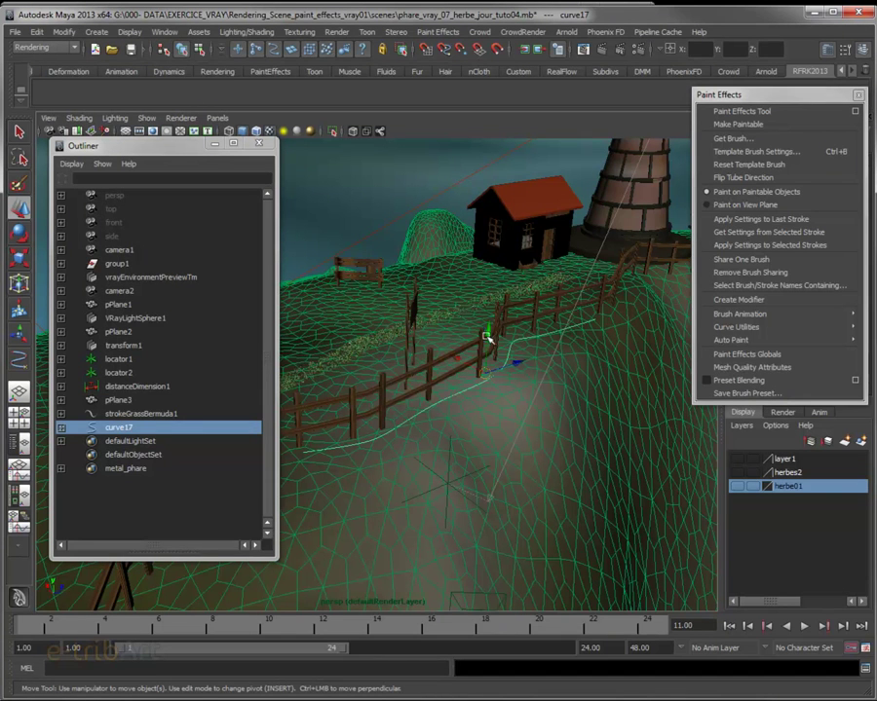
left_click_drag(438, 419, 466, 421, "alt")
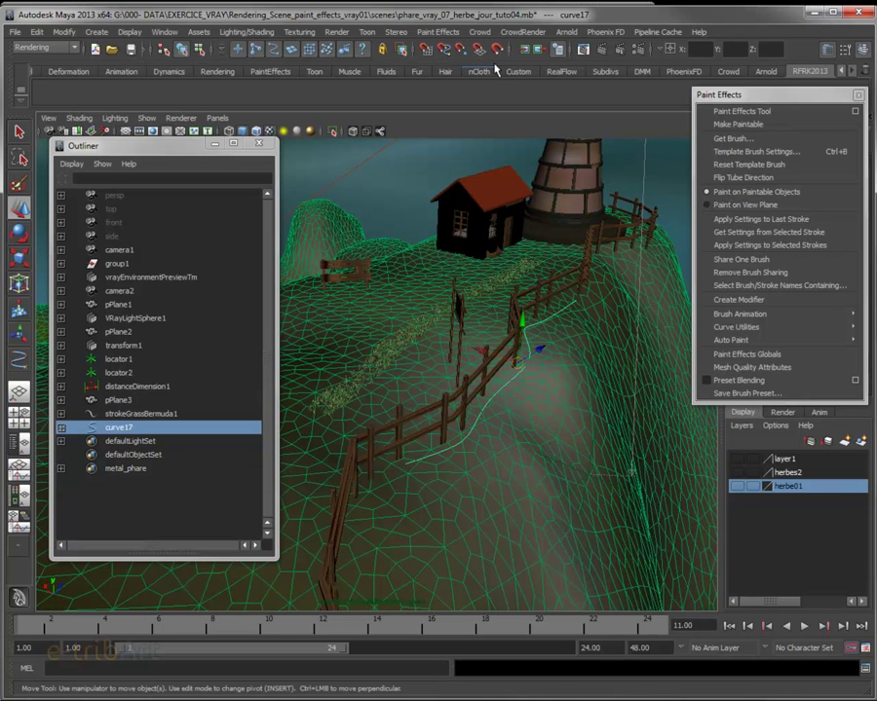
left_click(349, 48)
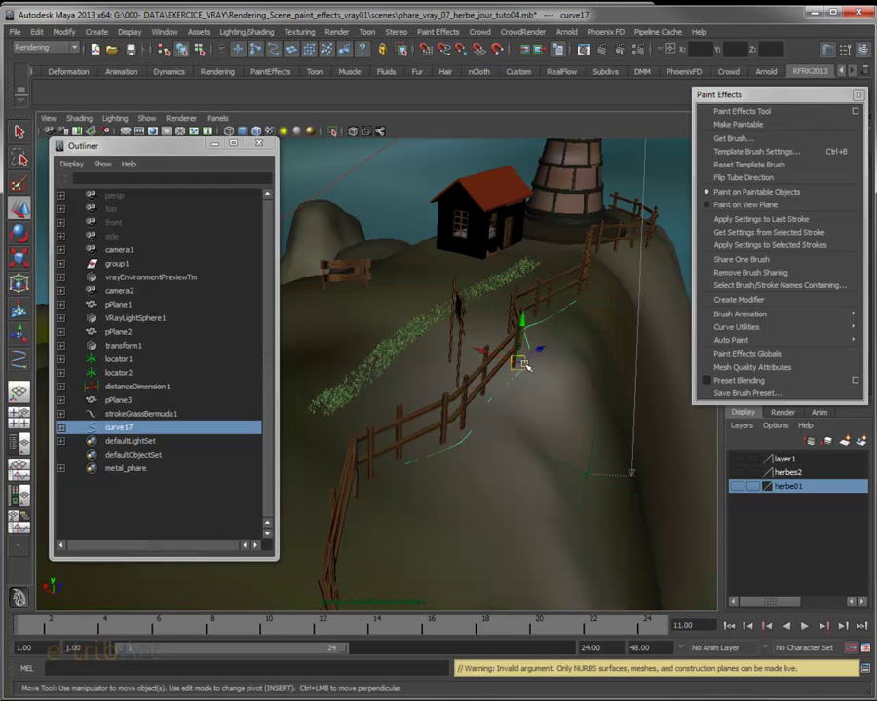
Undo the accidental move of curve17 so it sits back at the fence base, then reselect it
middle_click_drag(482, 348, 491, 351)
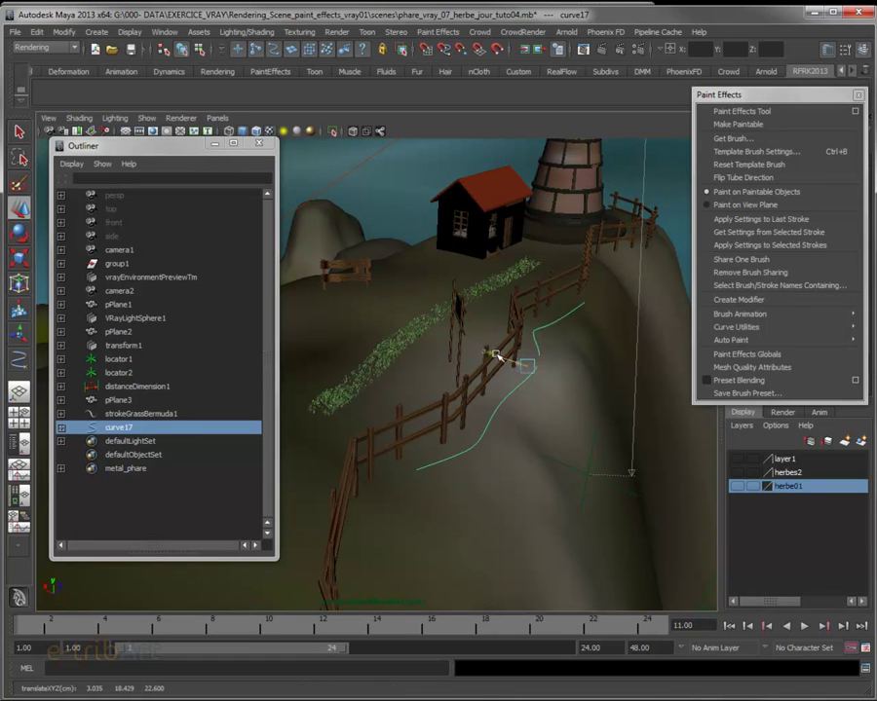
key("ctrl+z")
left_click_drag(524, 400, 467, 417, "alt")
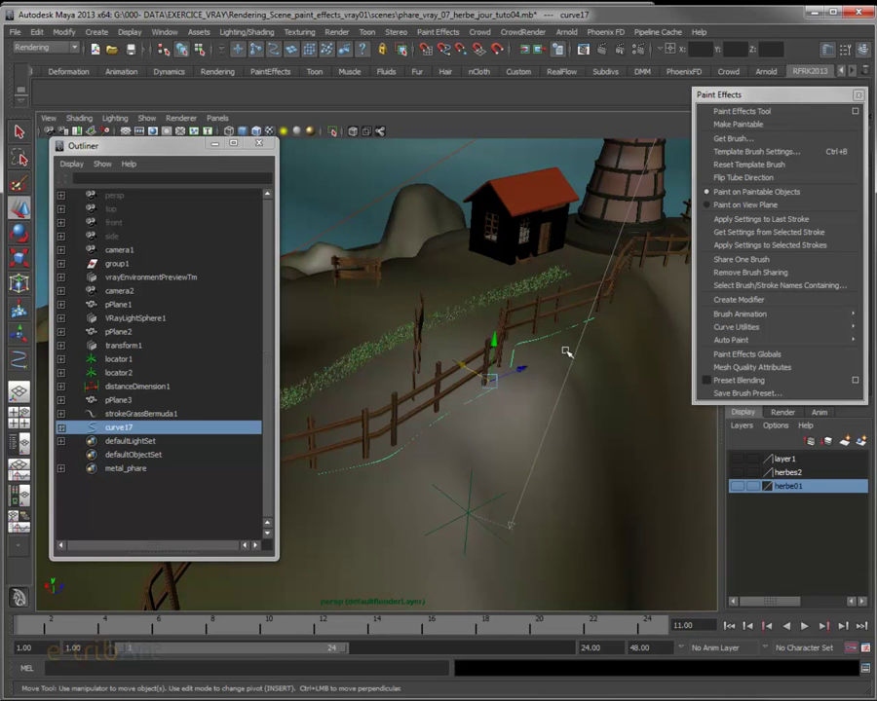
left_click_drag(565, 352, 536, 386, "alt")
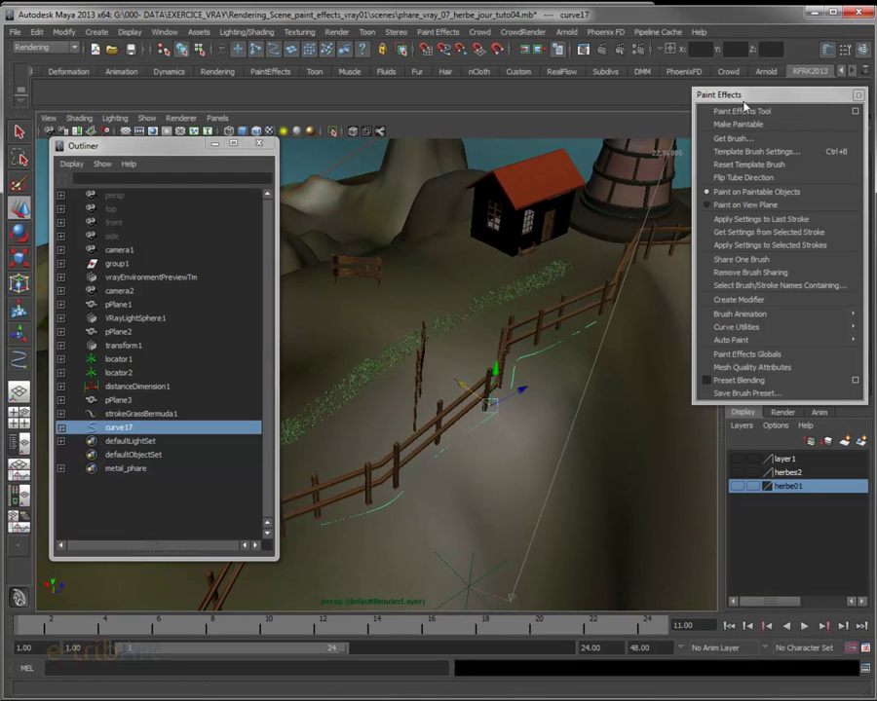
left_click(109, 413)
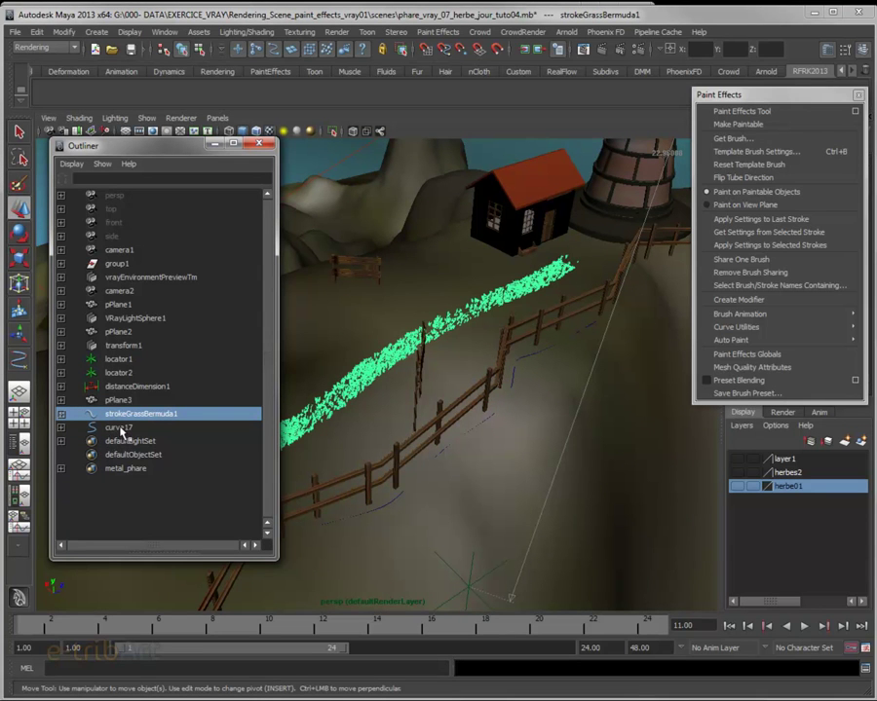
left_click(127, 429)
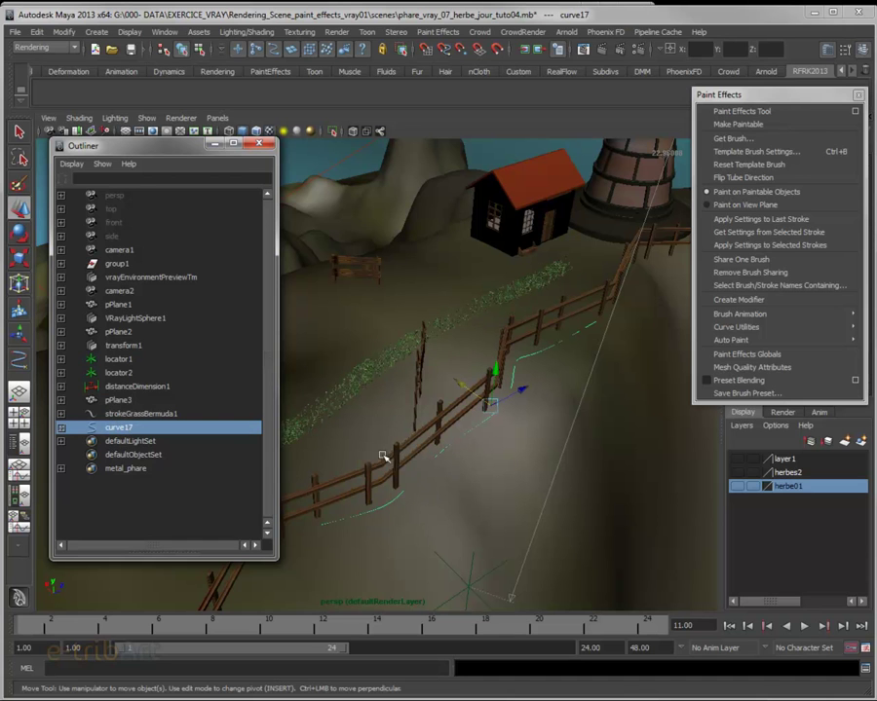
left_click_drag(380, 453, 479, 291, "alt")
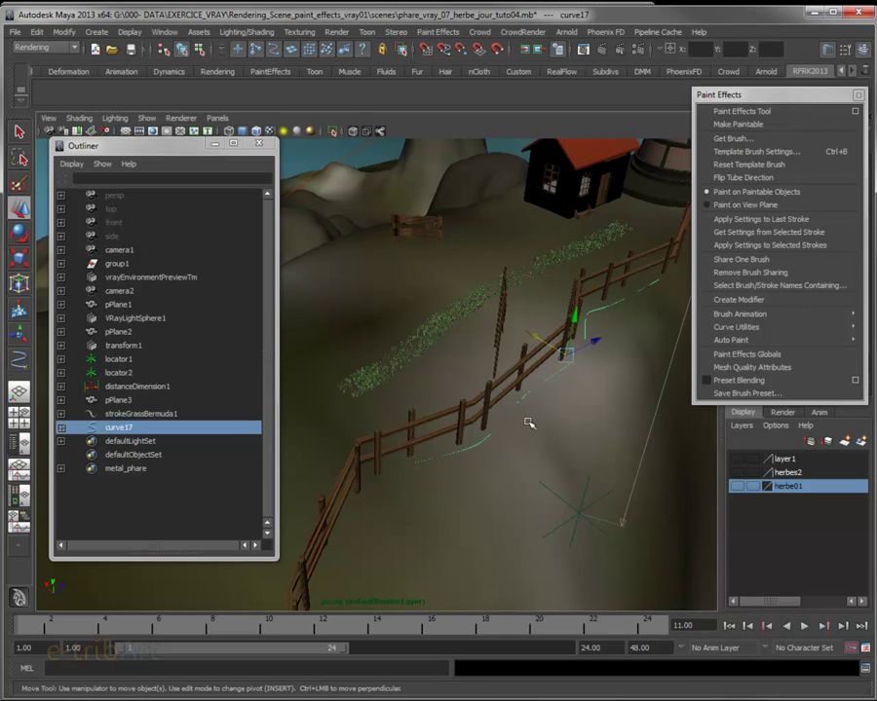
Rename curve17 to curve_bord_paliss and add strokeGrassBermuda1 to the selection
key("ctrl+z")
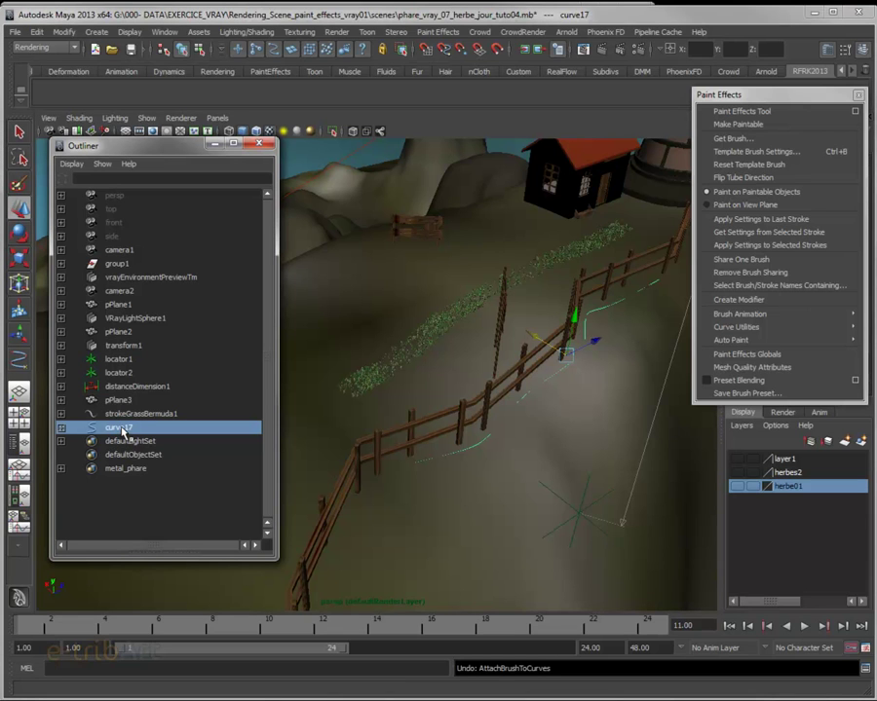
double_click(123, 430)
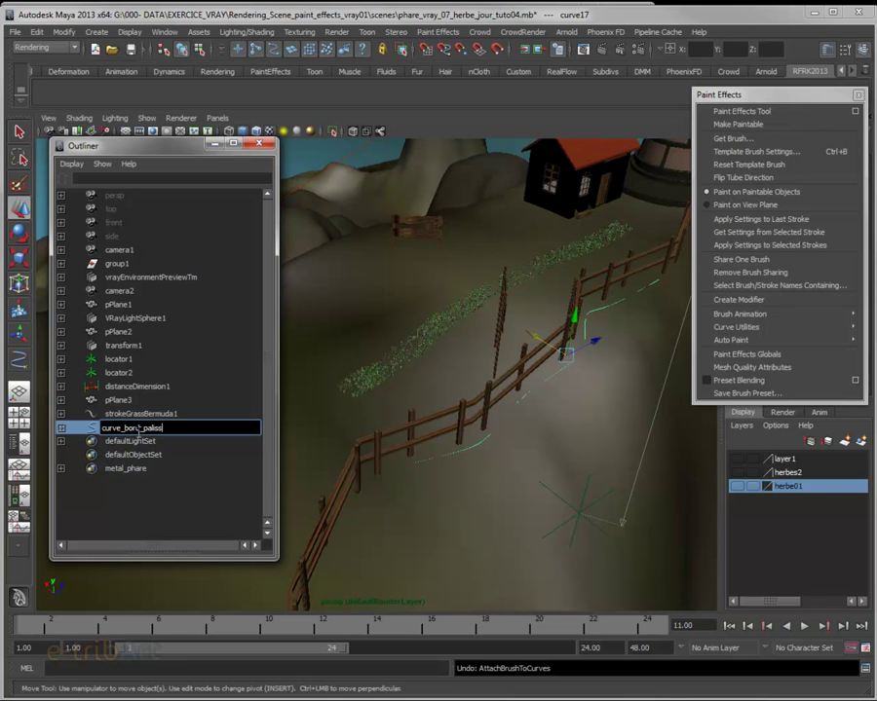
key("Return")
left_click(146, 416, "ctrl")
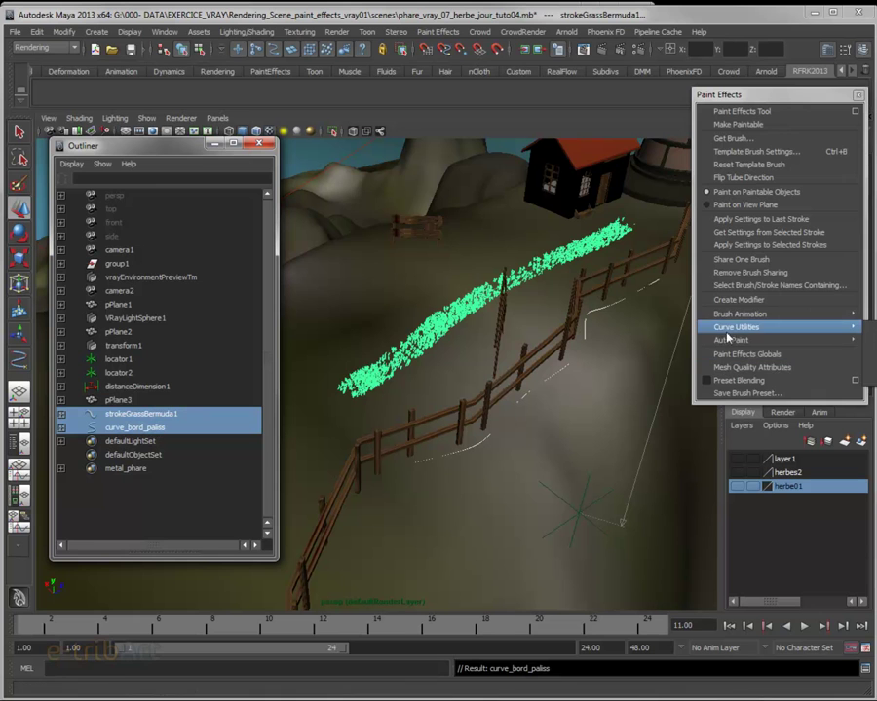
Attach the grass brush to curve_bord_paliss with Curve Utilities > Attach Brush to Curves
left_click_drag(760, 94, 565, 86)
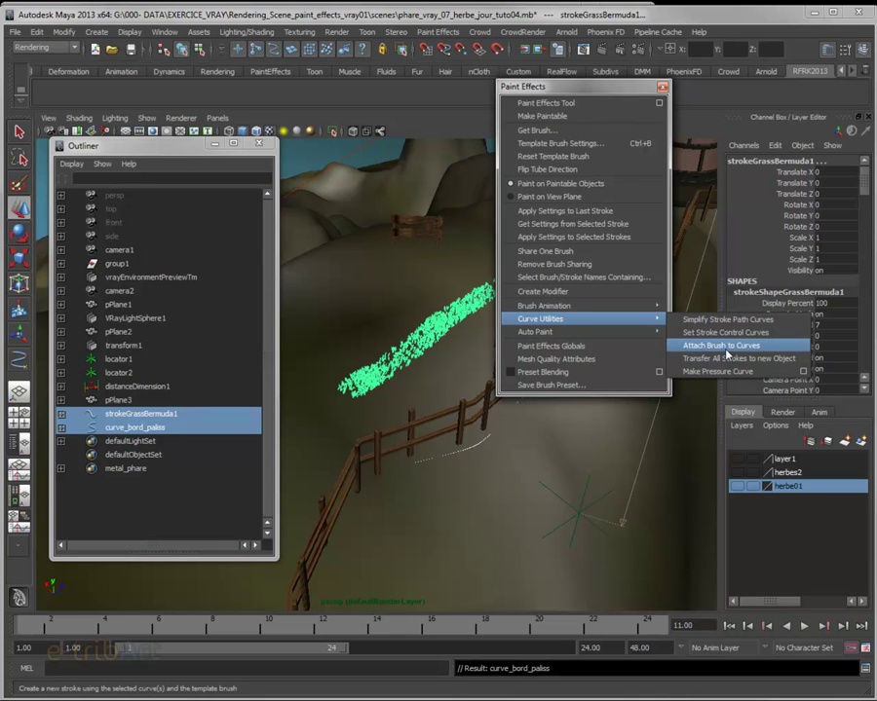
left_click(726, 351)
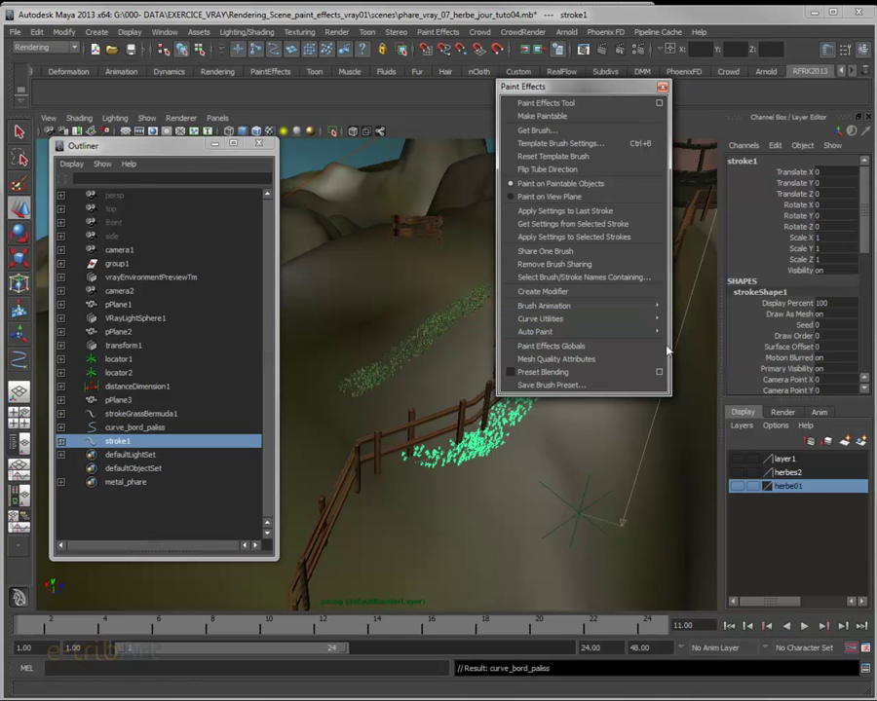
left_click_drag(560, 89, 758, 123)
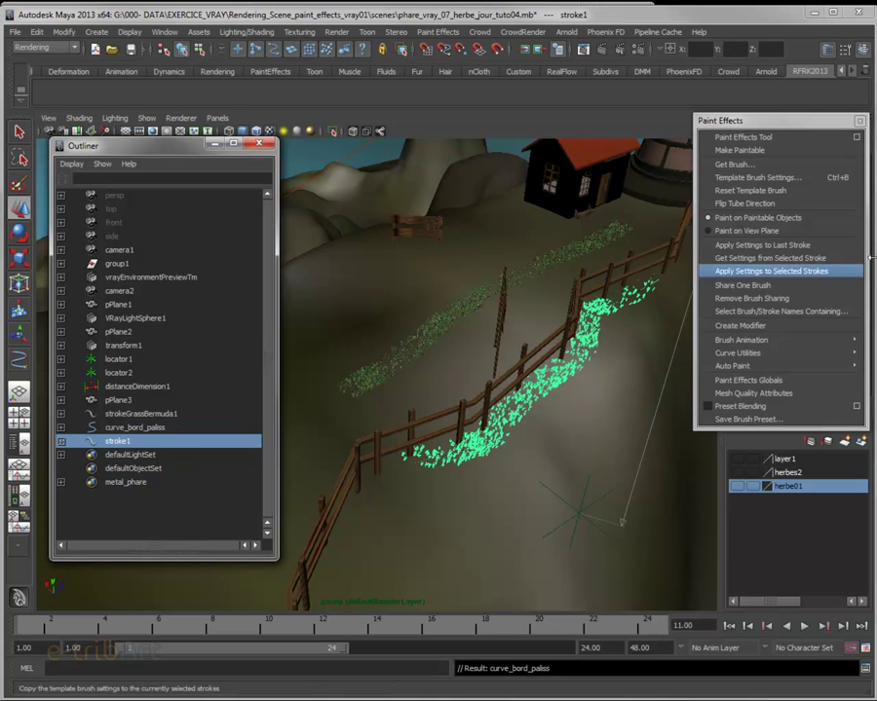
Inspect stroke1's grassBermuda4 brush attributes, then move the Attribute Editor aside
key("ctrl+a")
left_click_drag(769, 127, 534, 79)
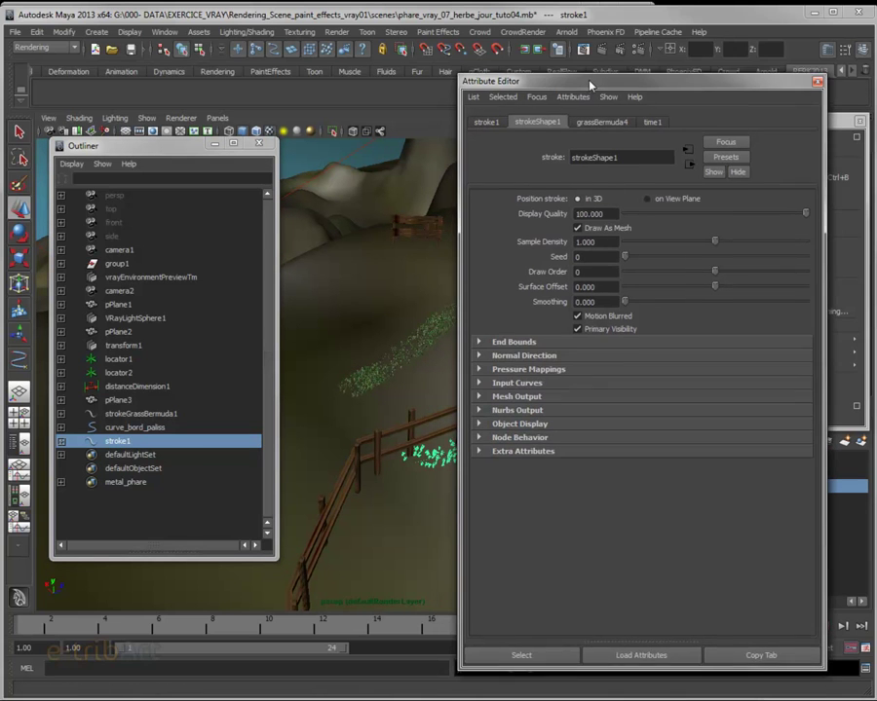
left_click(614, 120)
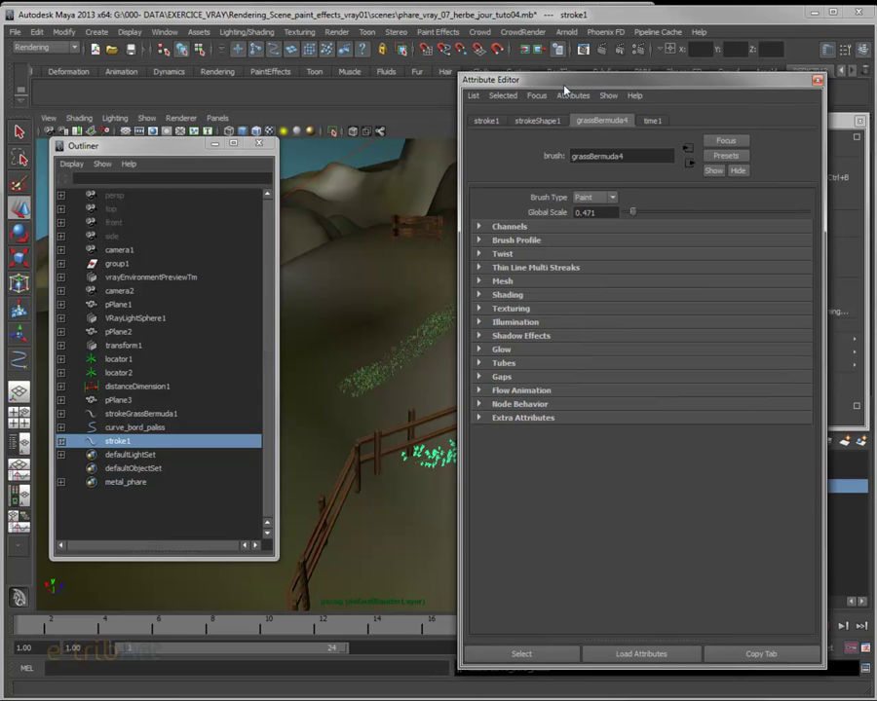
left_click_drag(563, 85, 876, 86)
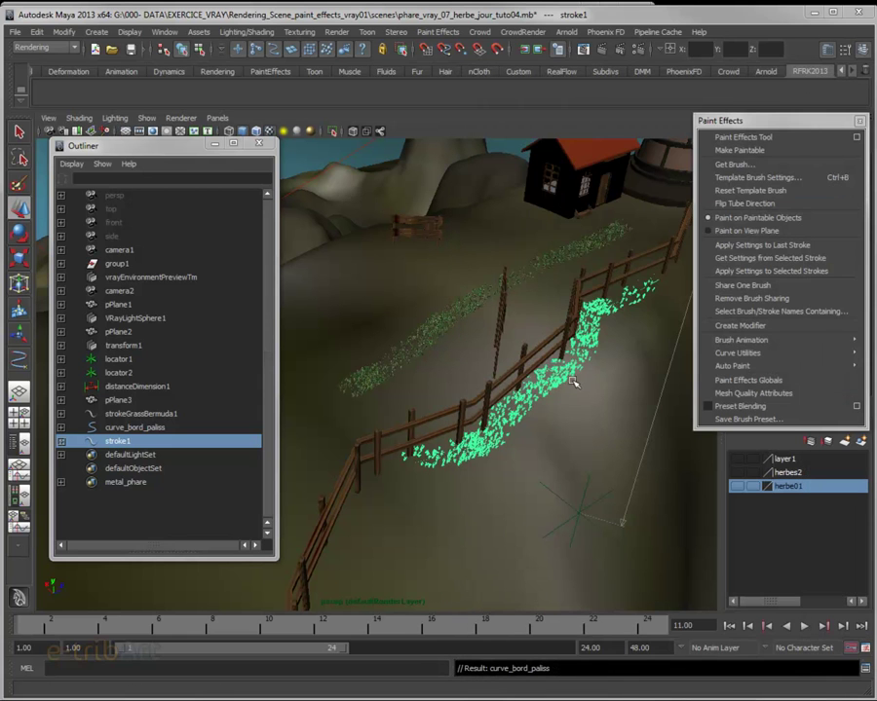
Compare strokeGrassBermuda1 and stroke1, then select curve_bord_paliss
left_click(156, 414)
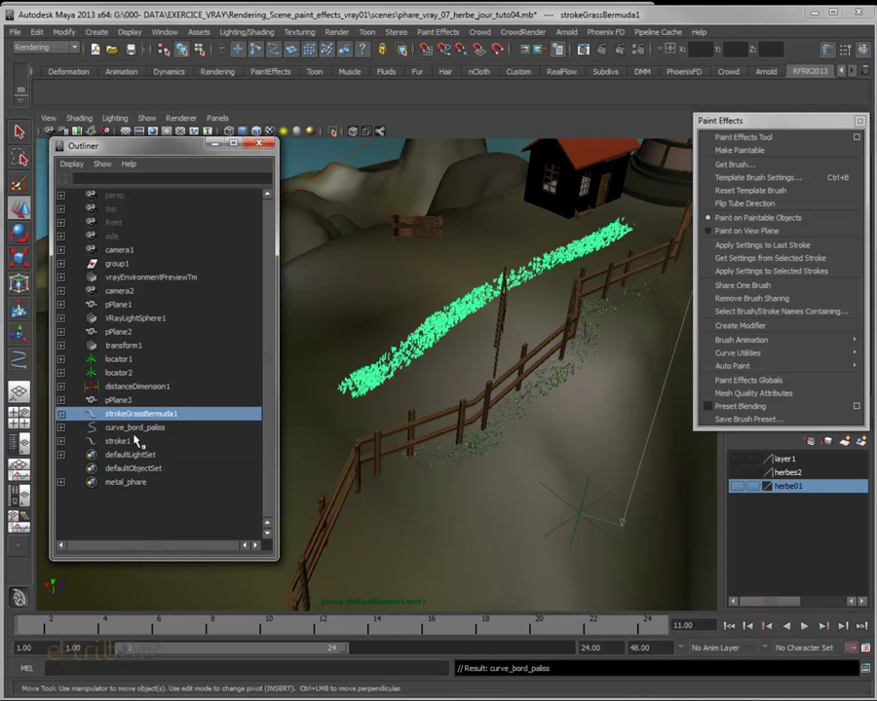
left_click(144, 442)
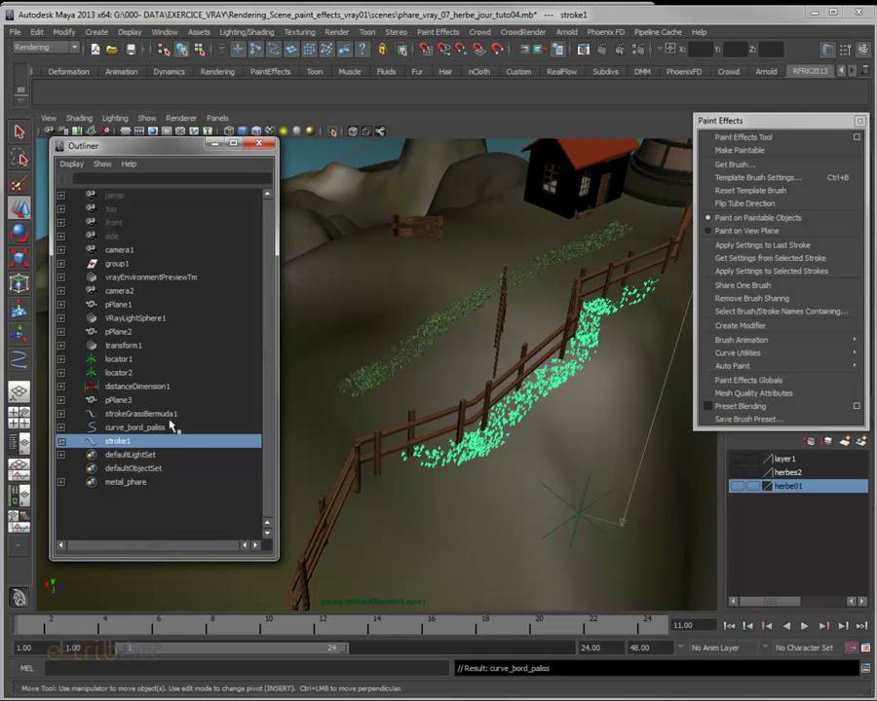
left_click(170, 415)
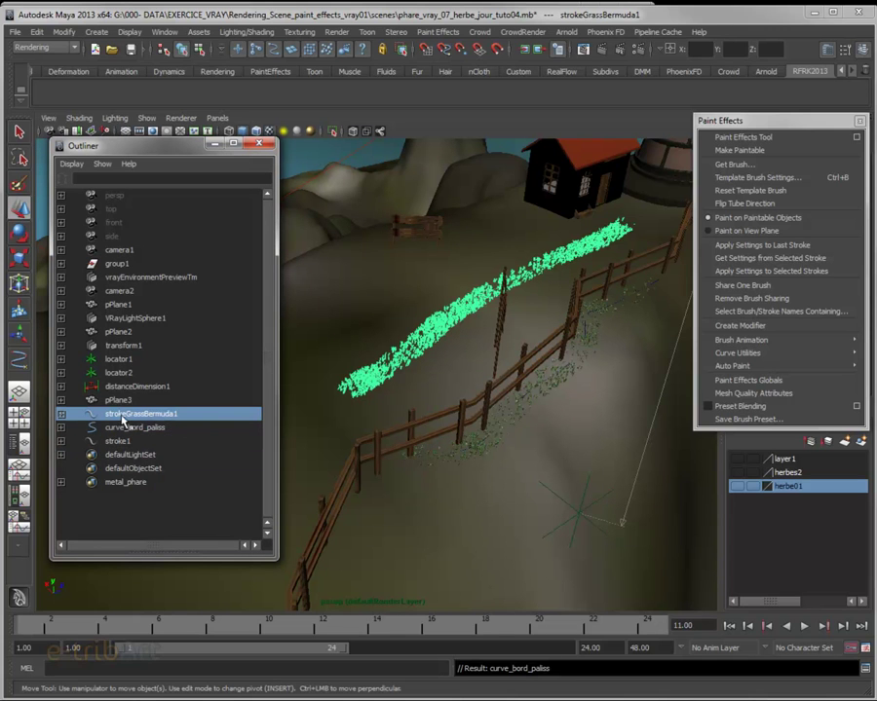
mouse_move(456, 364)
left_mouse_down("alt")
mouse_move(436, 358)
mouse_move(501, 377)
mouse_move(433, 395)
mouse_move(454, 407)
mouse_move(463, 397)
left_mouse_up("alt")
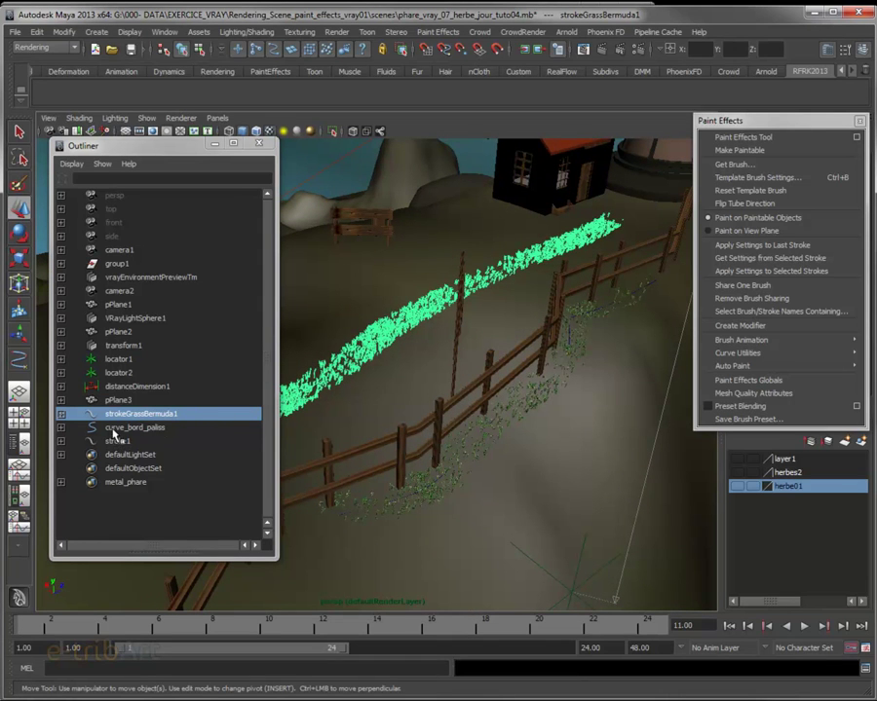
left_click(119, 429)
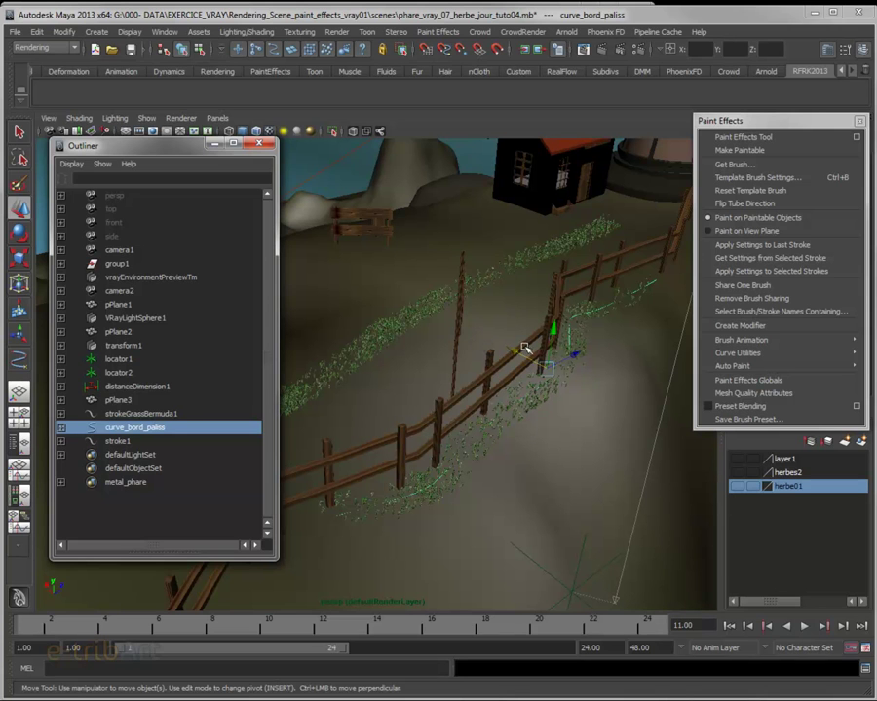
Pick a control vertex on curve_bord_paliss and move it toward the fence
right_click(551, 339)
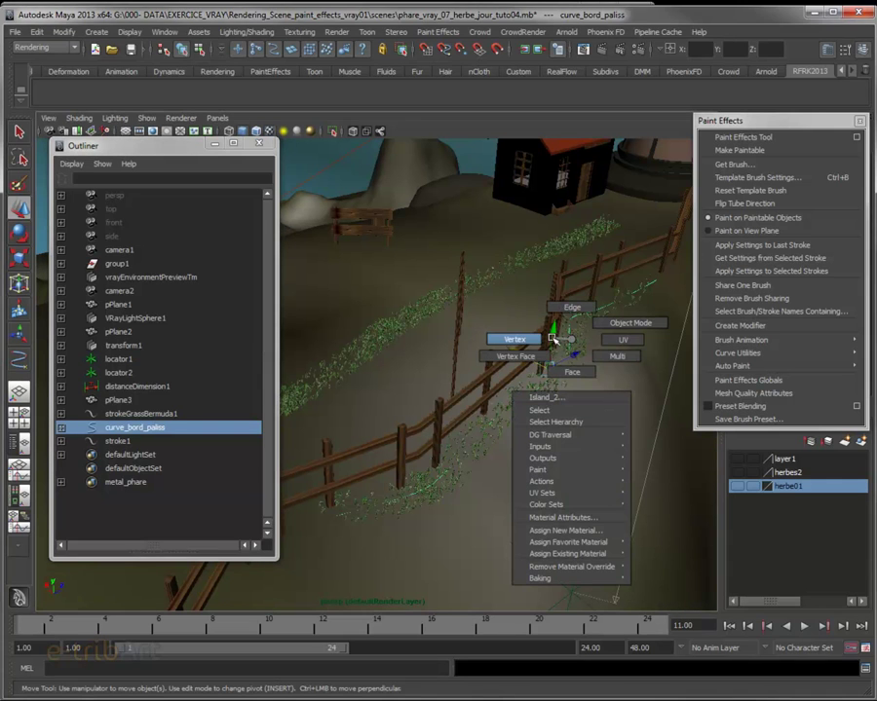
left_click(555, 341)
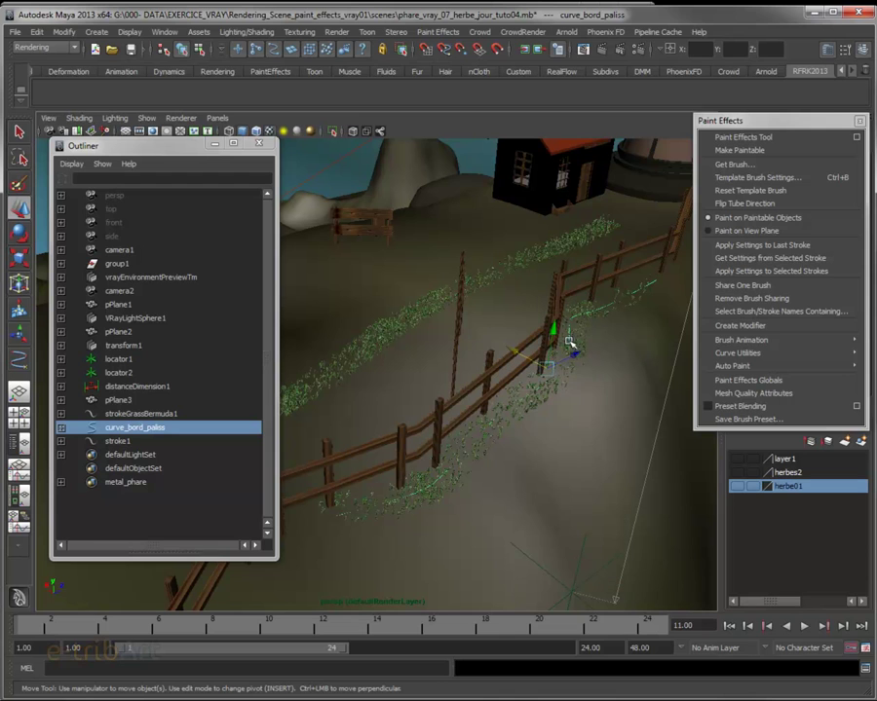
left_click(526, 395)
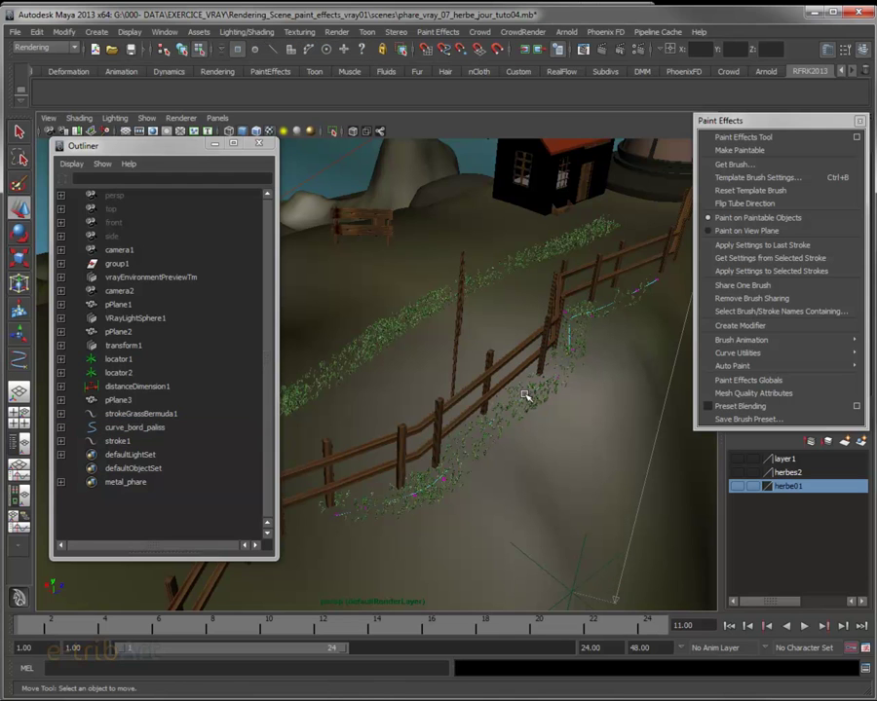
left_click(445, 480)
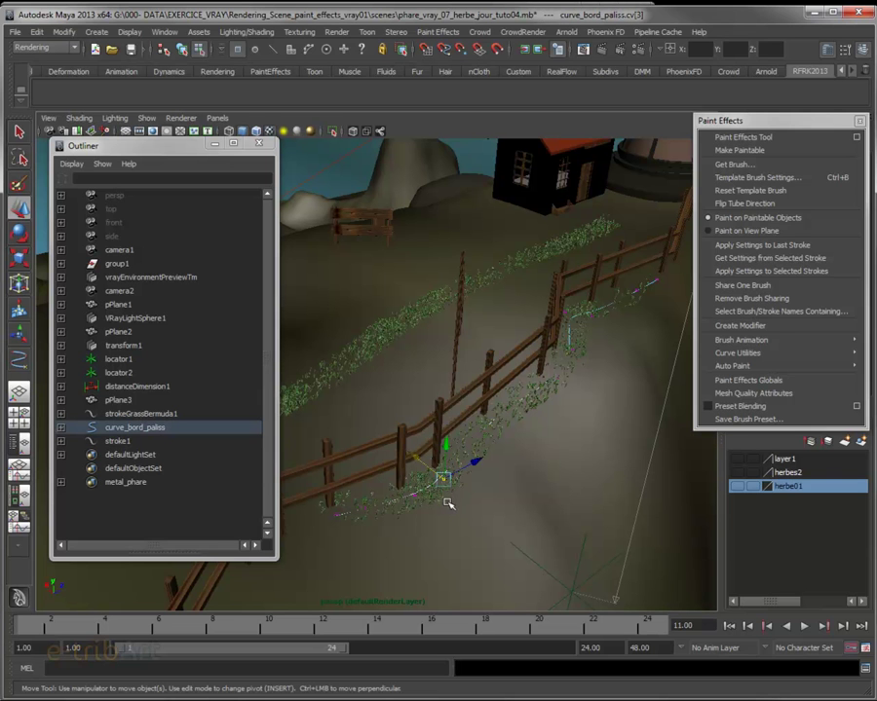
mouse_move(446, 466)
left_mouse_down("alt")
mouse_move(471, 491)
mouse_move(491, 493)
mouse_move(532, 474)
left_mouse_up("alt")
mouse_move(530, 391)
left_mouse_down()
mouse_move(546, 393)
mouse_move(513, 381)
left_mouse_up()
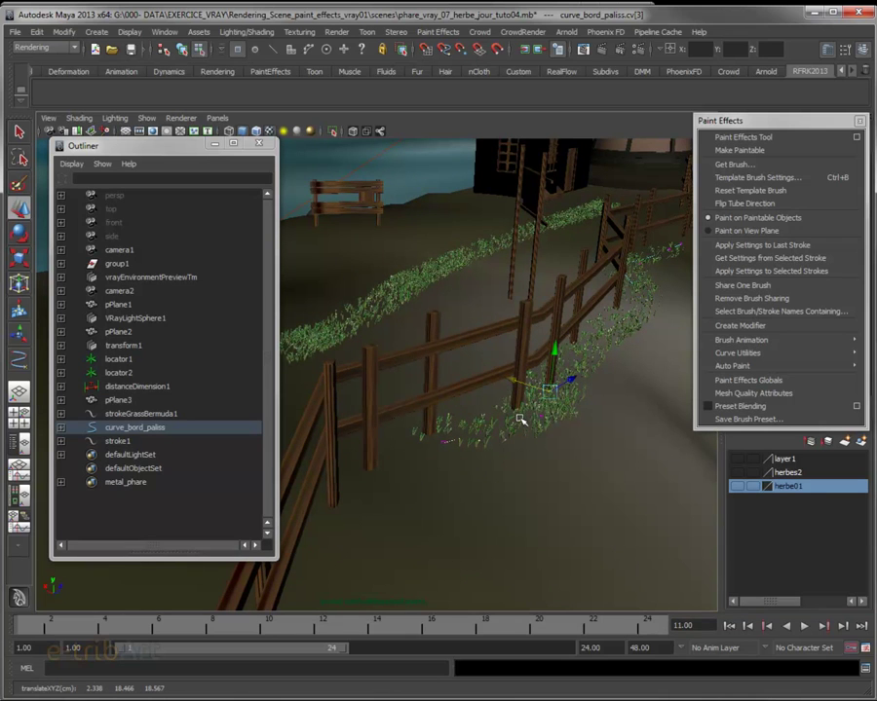
Shift control vertices cv[2] and cv[3] closer to the fence
key("Right")
key("Left")
key("Left")
left_click_drag(506, 403, 490, 402)
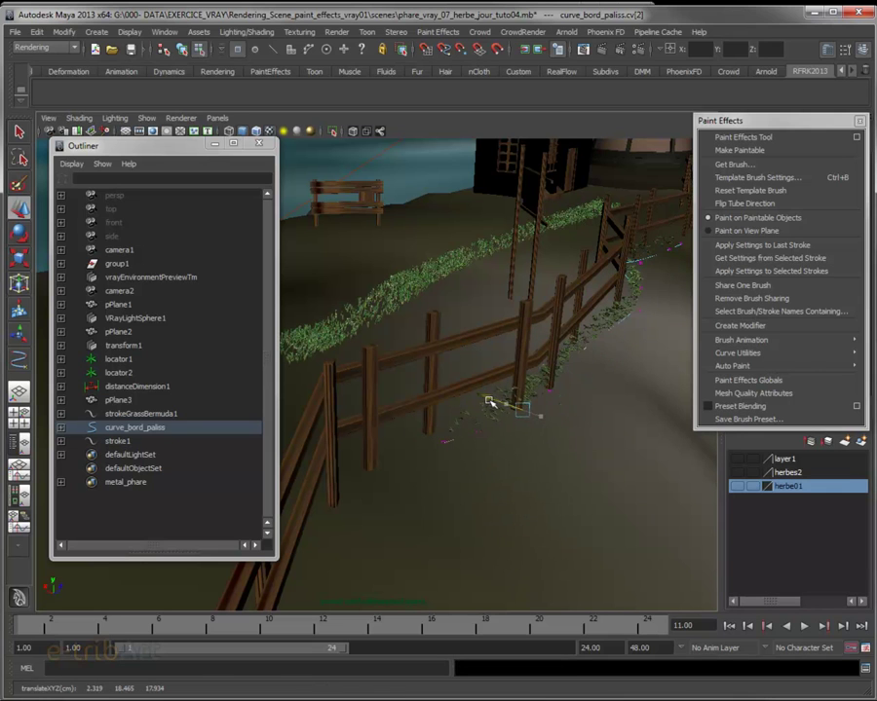
key("Right")
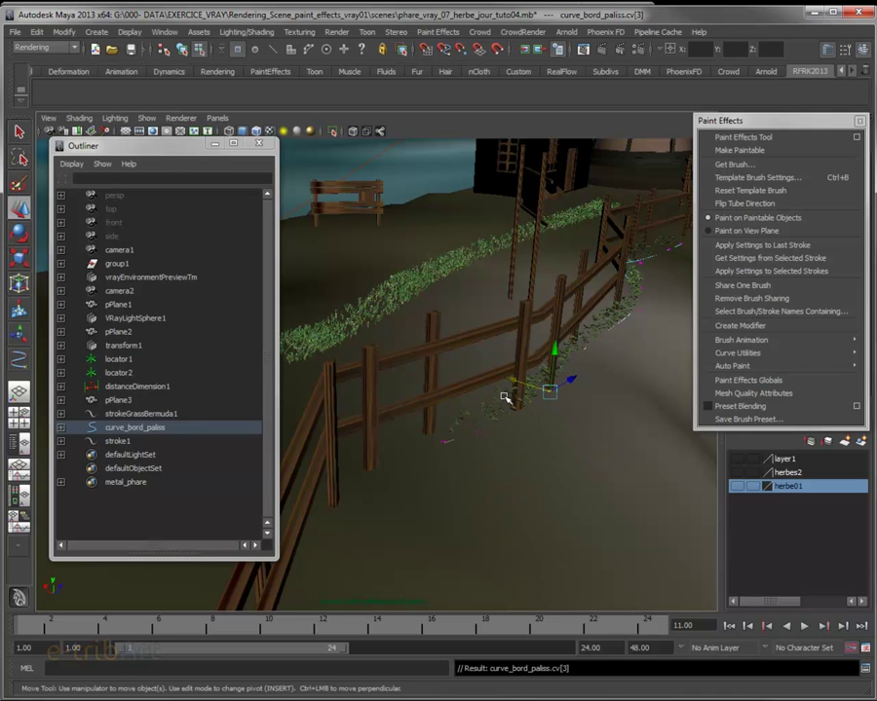
mouse_move(513, 380)
middle_mouse_down()
mouse_move(500, 366)
mouse_move(521, 377)
middle_mouse_up()
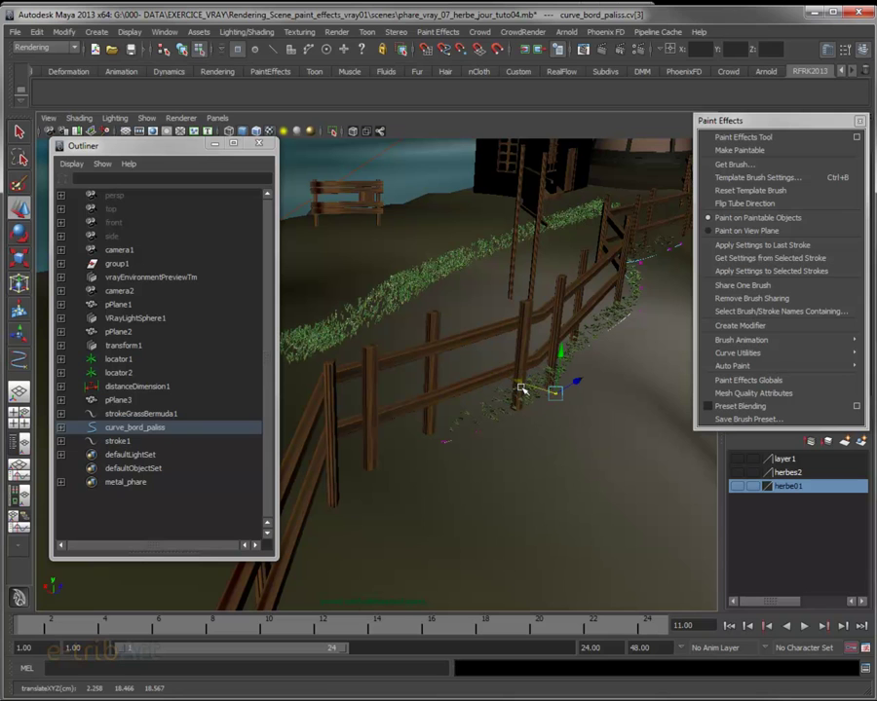
key("Left")
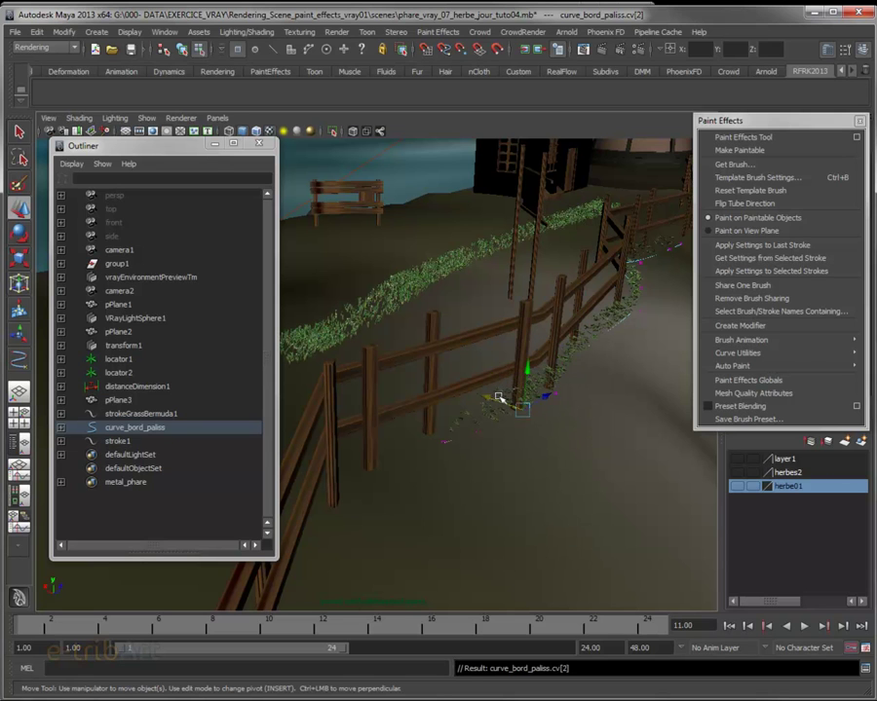
mouse_move(488, 396)
middle_mouse_down()
mouse_move(507, 404)
mouse_move(546, 363)
middle_mouse_up()
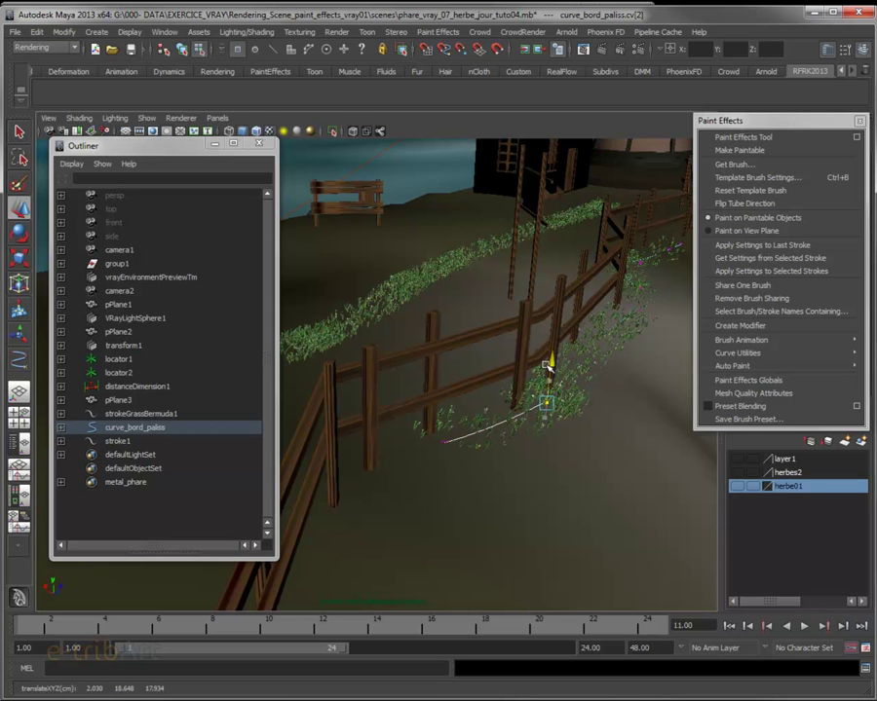
left_click(545, 382)
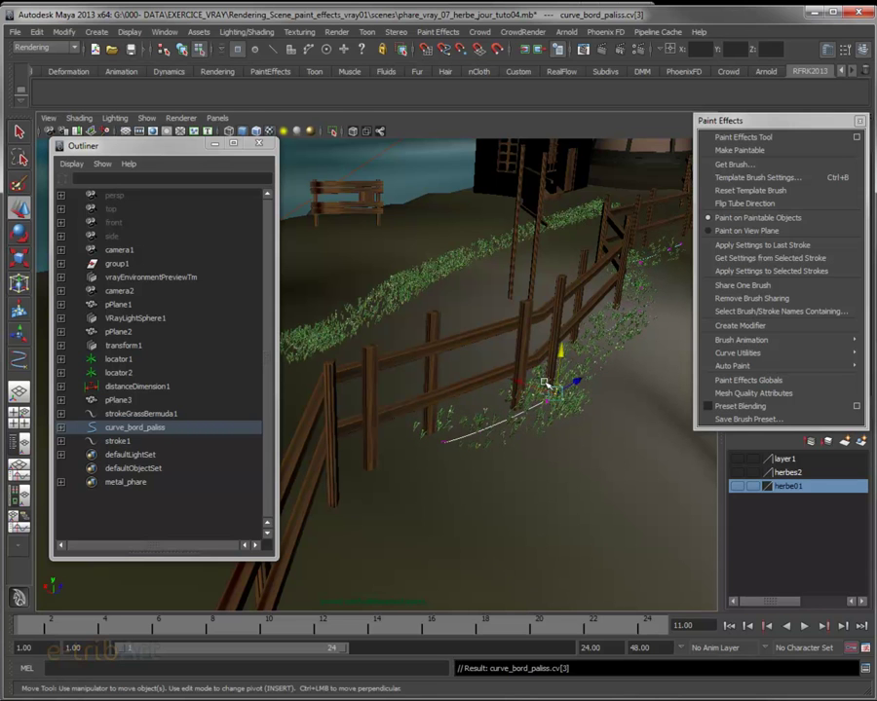
middle_click_drag(573, 381, 592, 372)
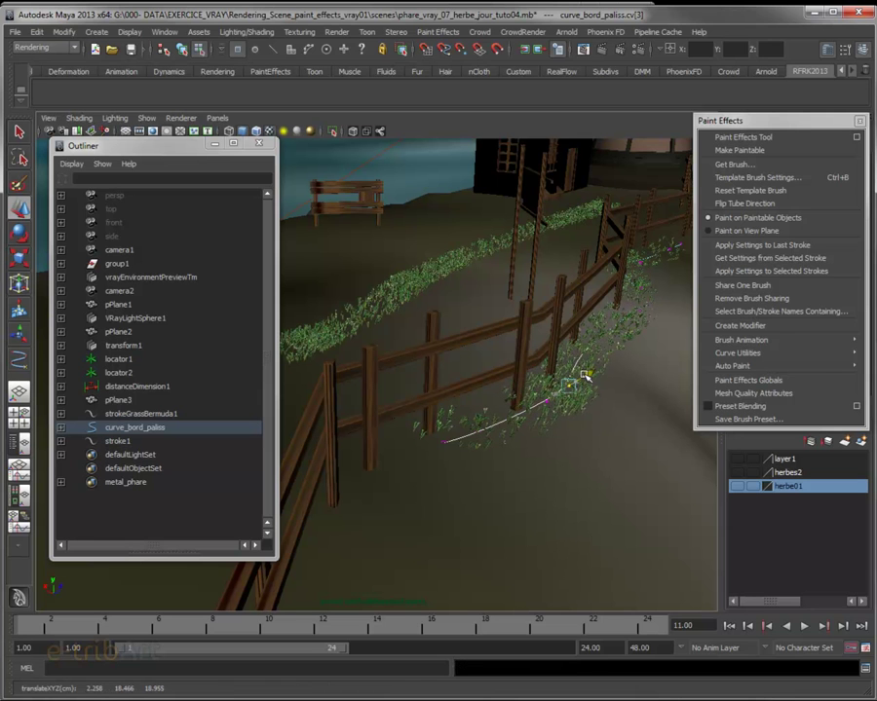
Move cv[4] and cv[5] so the grass hugs the fence
mouse_move(557, 413)
left_mouse_down("alt")
mouse_move(506, 407)
mouse_move(552, 433)
left_mouse_up("alt")
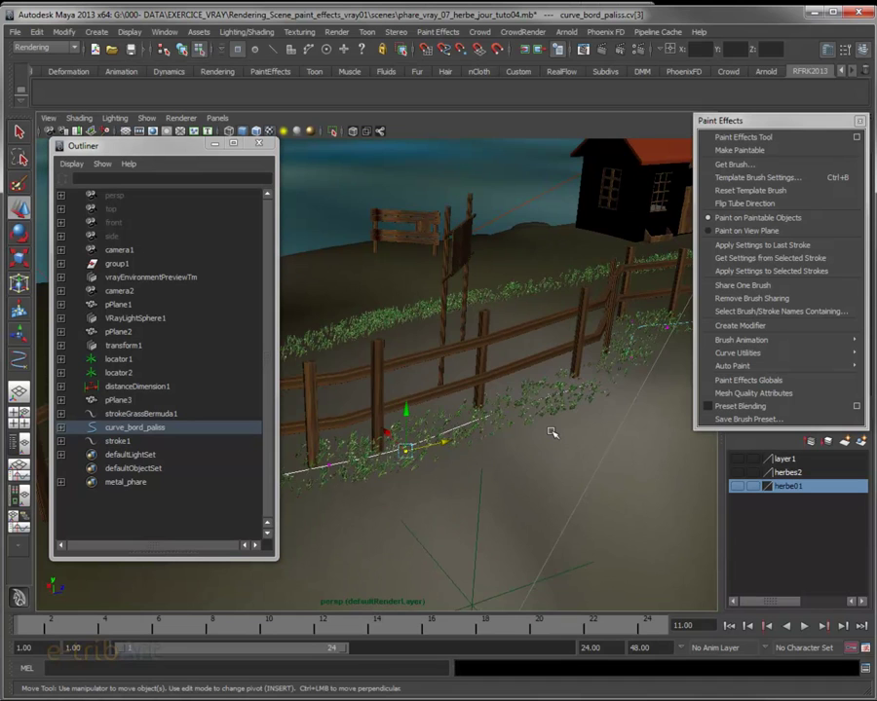
scroll(551, 432, "up", 3)
left_click(541, 453)
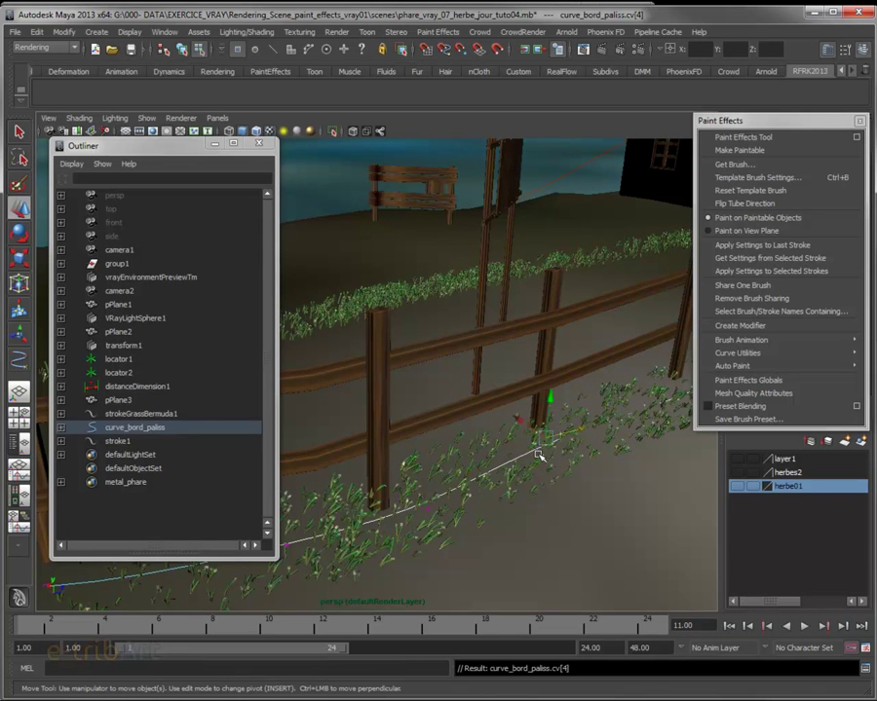
mouse_move(518, 421)
middle_mouse_down()
mouse_move(501, 398)
mouse_move(520, 413)
middle_mouse_up()
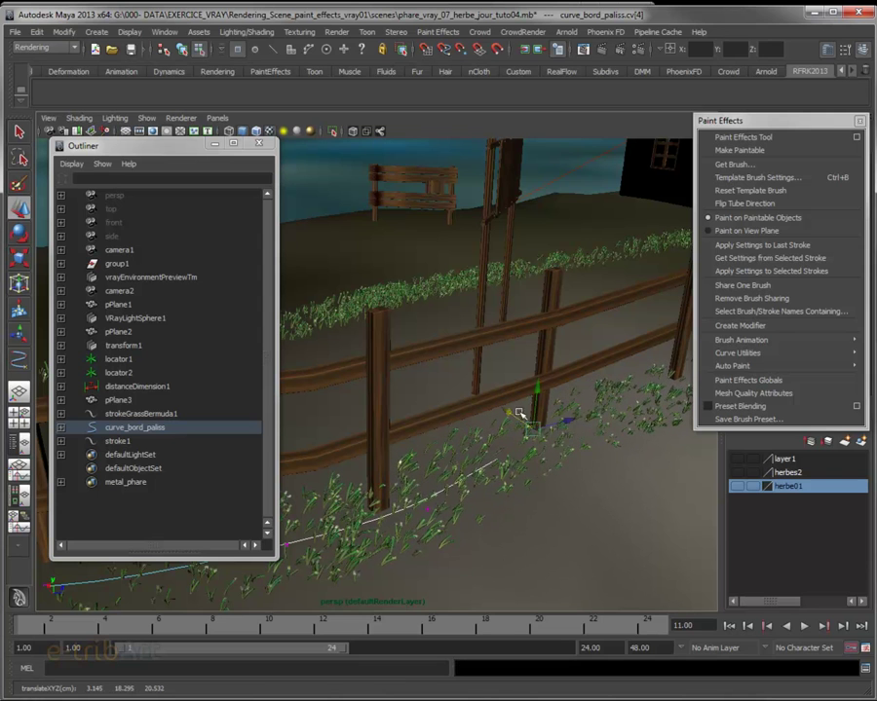
mouse_move(558, 451)
left_mouse_down("alt")
mouse_move(454, 448)
mouse_move(446, 461)
left_mouse_up("alt")
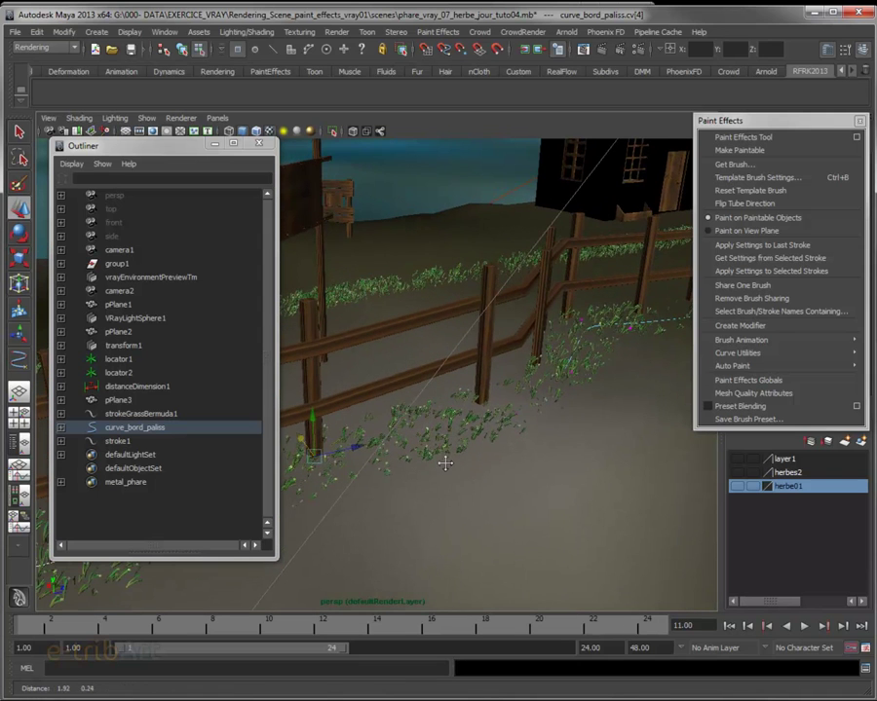
key("Right")
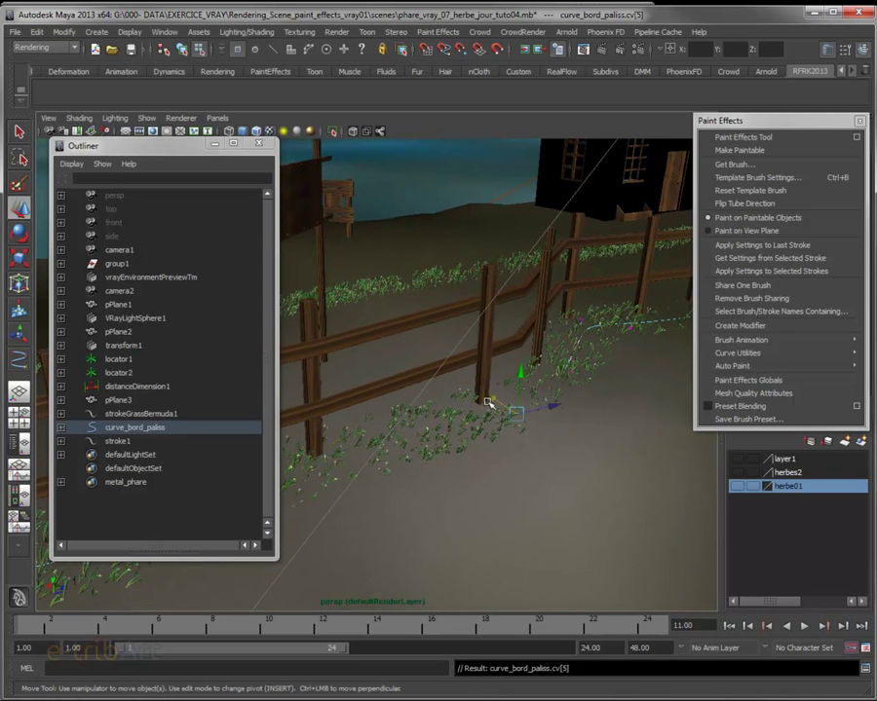
middle_click_drag(487, 400, 487, 398)
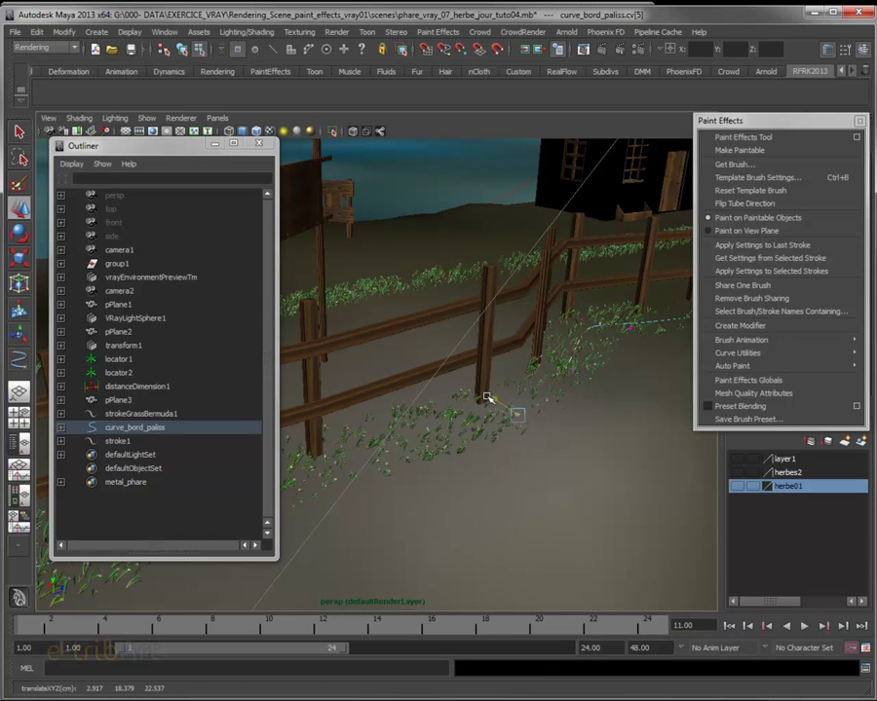
Move cv[6], cv[7] and cv[8] up toward the fence
left_click_drag(571, 426, 554, 430, "alt")
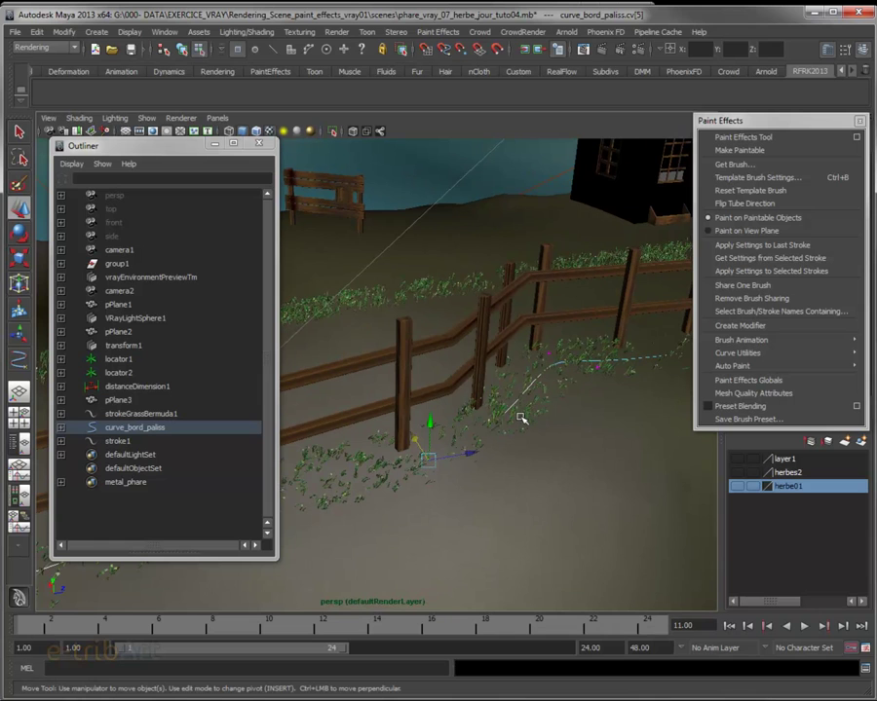
left_click(521, 418)
mouse_move(516, 413)
middle_mouse_down()
mouse_move(481, 386)
mouse_move(565, 398)
middle_mouse_up()
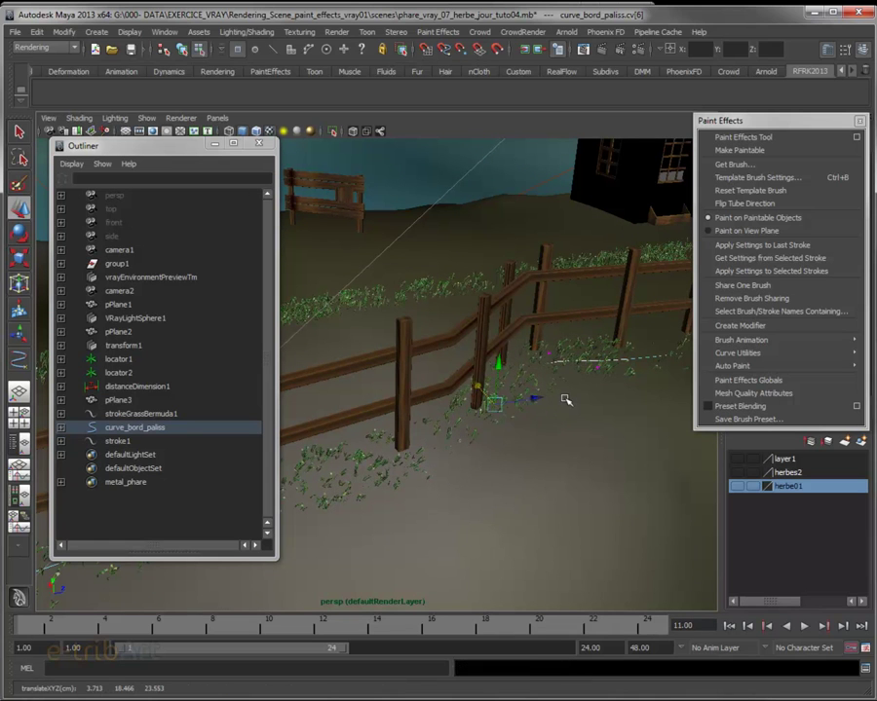
key("Right")
middle_click_drag(532, 343, 528, 335)
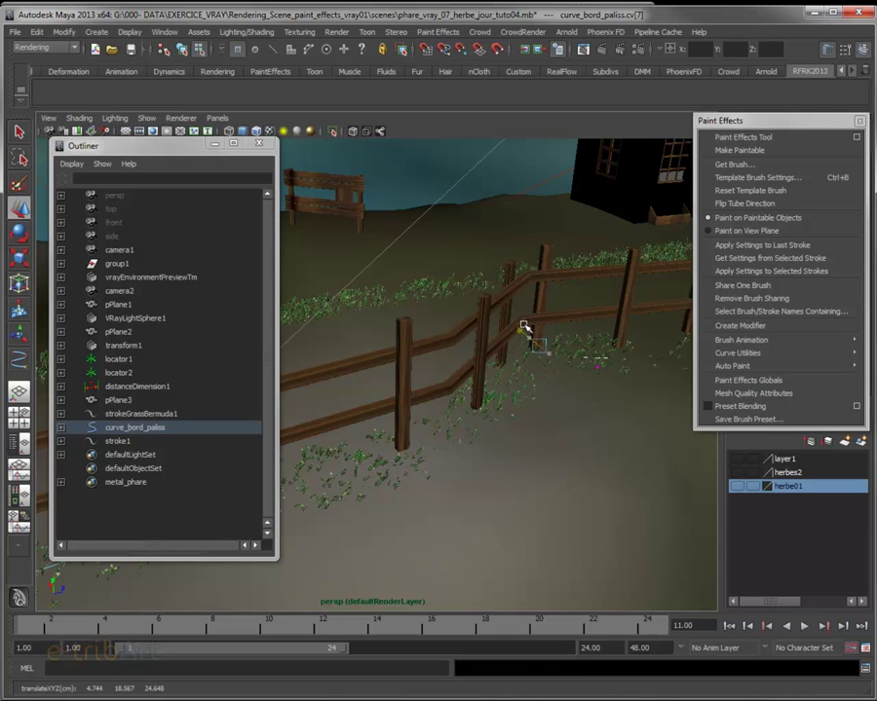
key("Right")
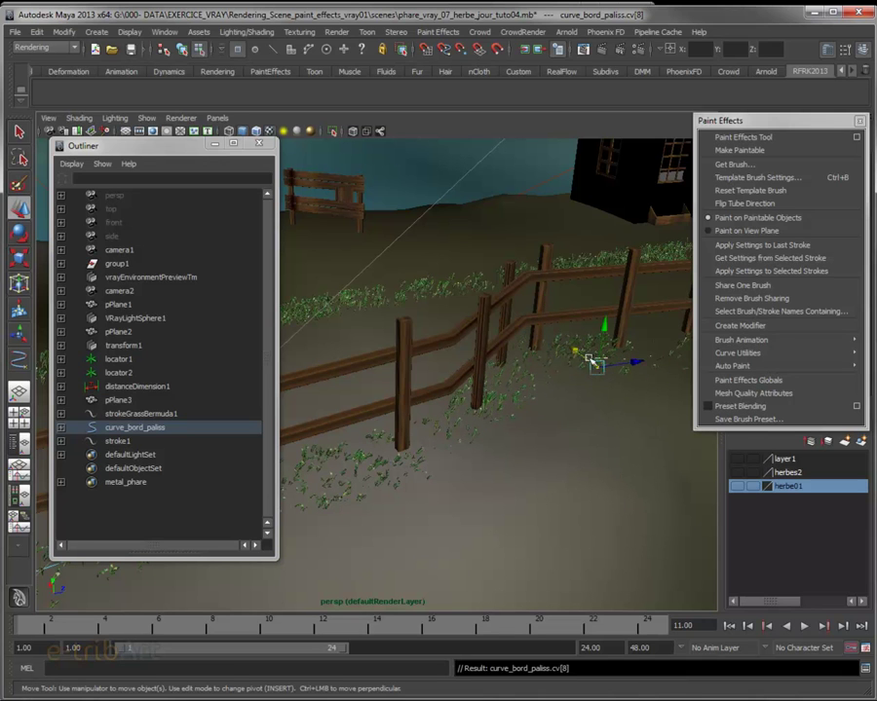
middle_click_drag(589, 361, 580, 348)
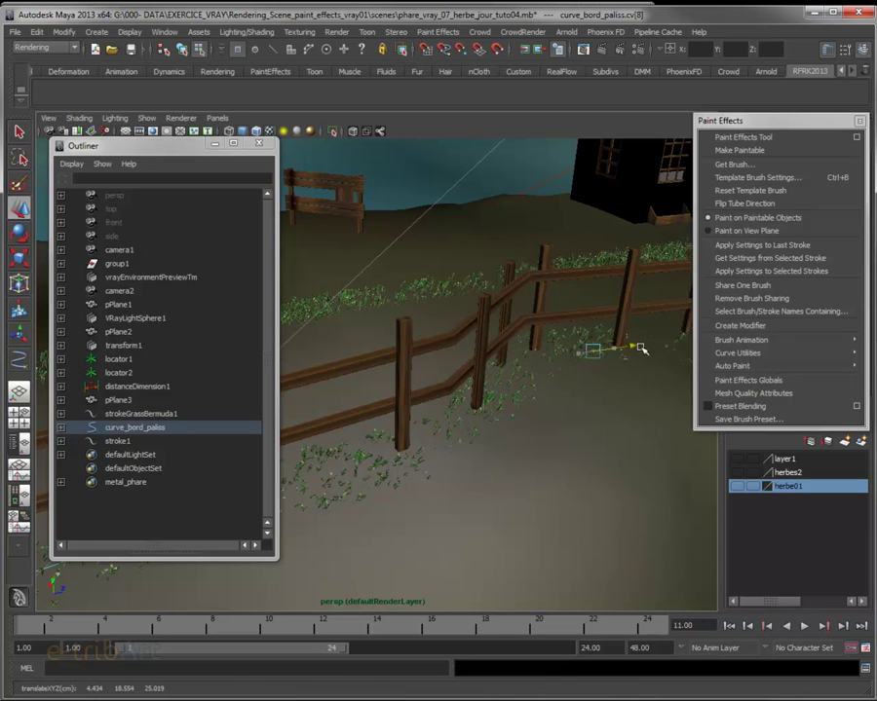
Try moving the curve's end vertex, then undo that move
mouse_move(656, 362)
left_mouse_down("alt")
mouse_move(587, 417)
mouse_move(474, 471)
left_mouse_up("alt")
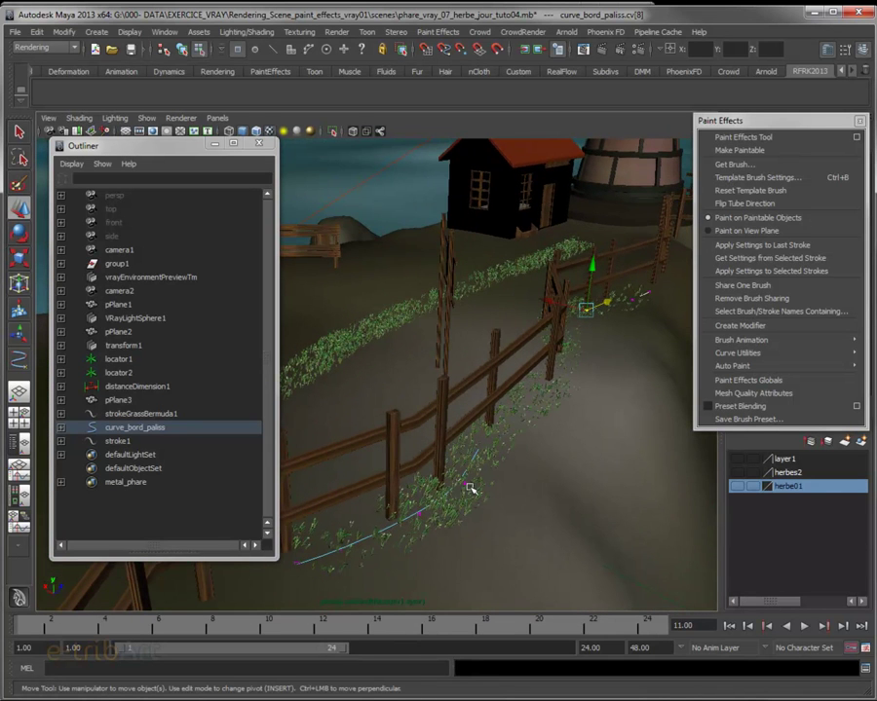
left_click(447, 472)
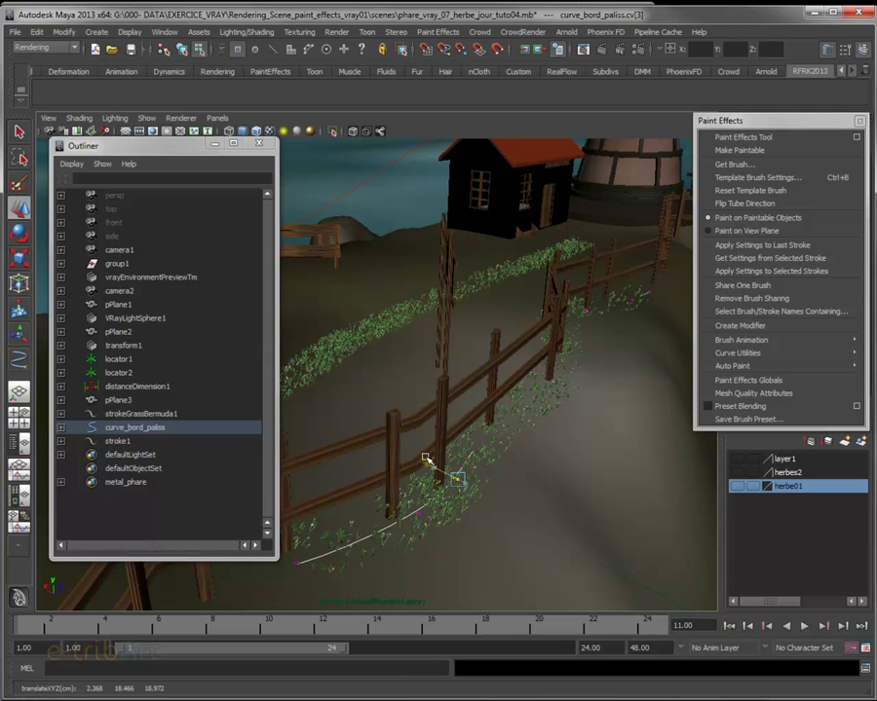
left_click(295, 563)
left_click_drag(283, 557, 277, 547)
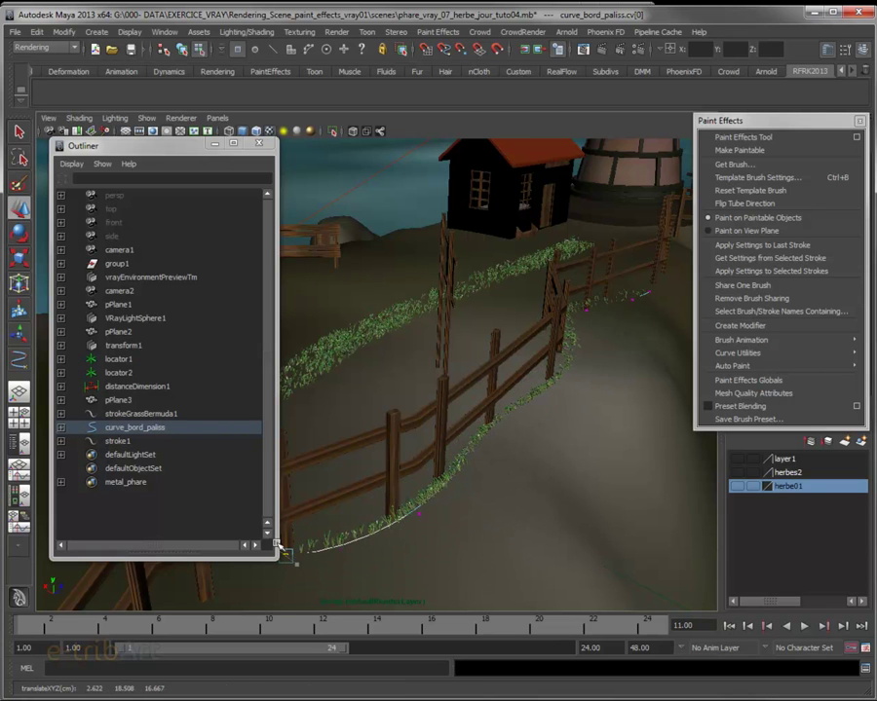
key("ctrl+z")
mouse_move(434, 584)
left_mouse_down("alt")
mouse_move(420, 555)
mouse_move(360, 549)
mouse_move(423, 519)
mouse_move(399, 562)
mouse_move(513, 461)
left_mouse_up("alt")
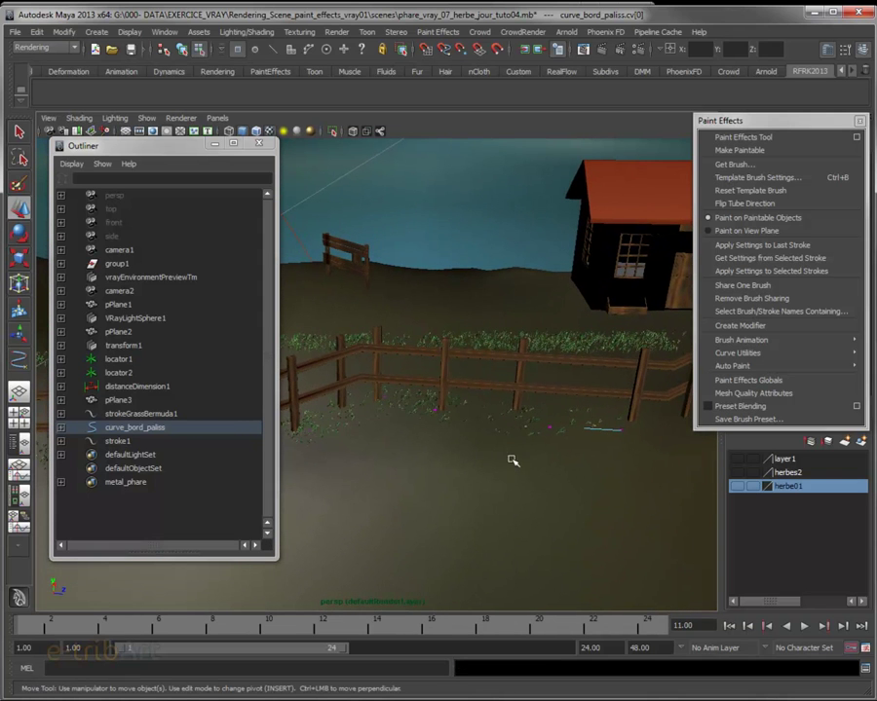
Raise an end control vertex along the vertical axis, then select the grass stroke
left_click(551, 428)
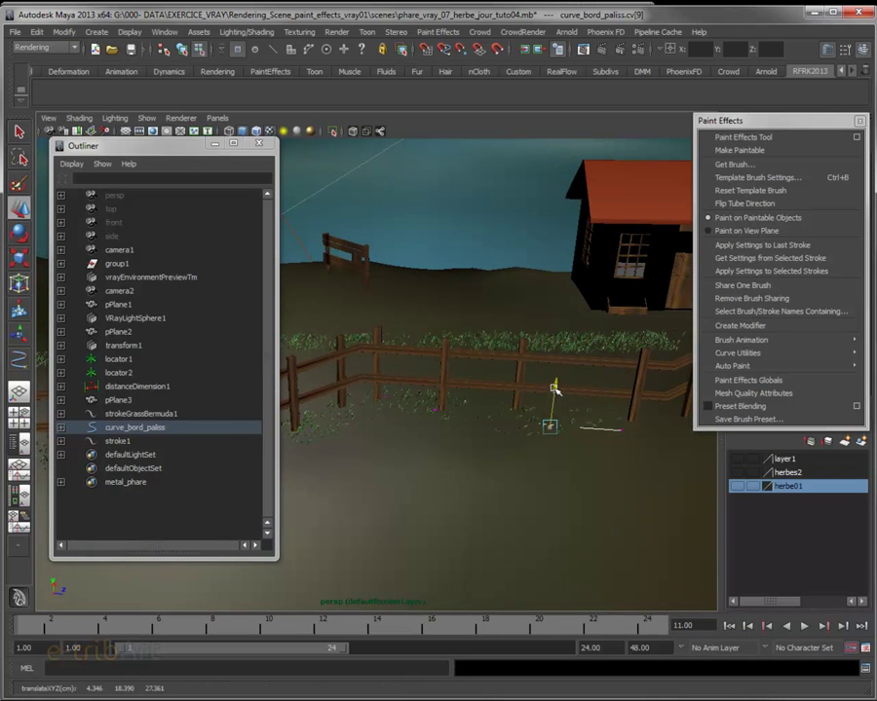
left_click(554, 389)
left_click_drag(617, 431, 613, 409)
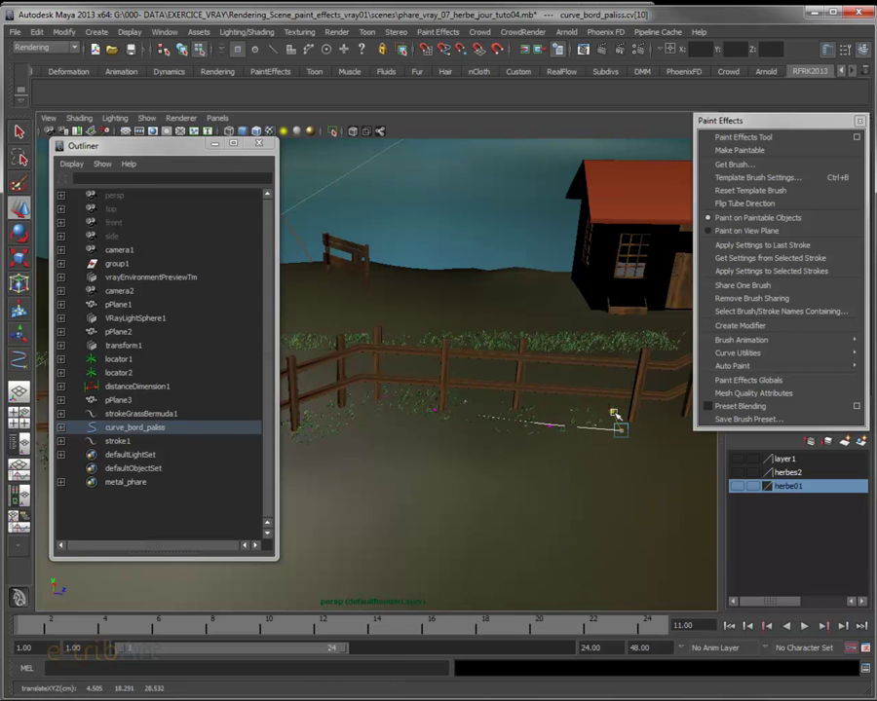
mouse_move(462, 471)
left_mouse_down("alt")
mouse_move(436, 489)
mouse_move(519, 495)
mouse_move(526, 476)
mouse_move(522, 489)
left_mouse_up("alt")
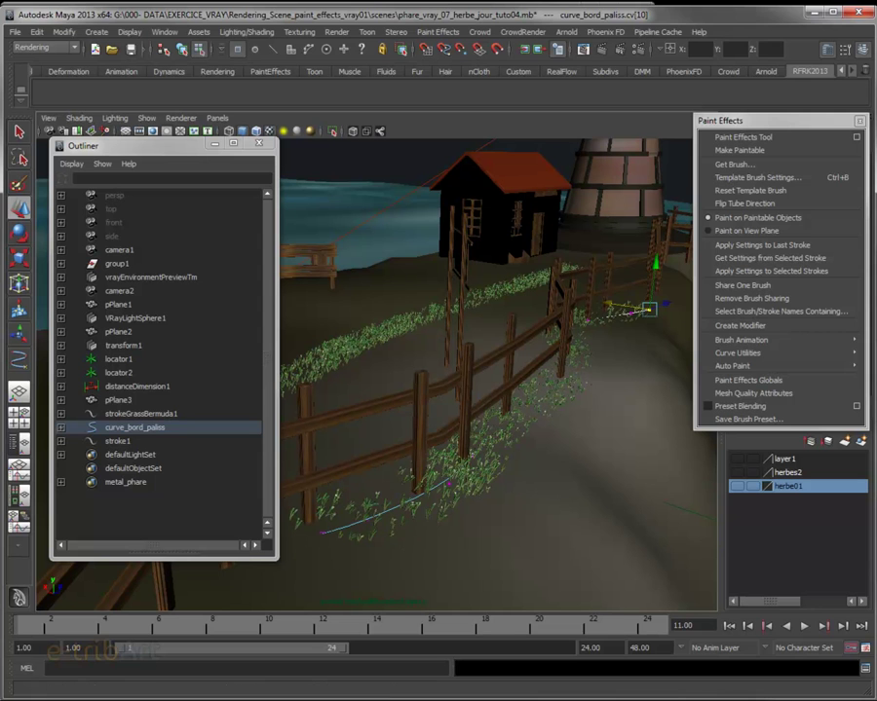
left_click(395, 482)
Raise grassBermuda4's Tubes Per Step from 35.519 to about 67.7 for denser grass
key("ctrl+a")
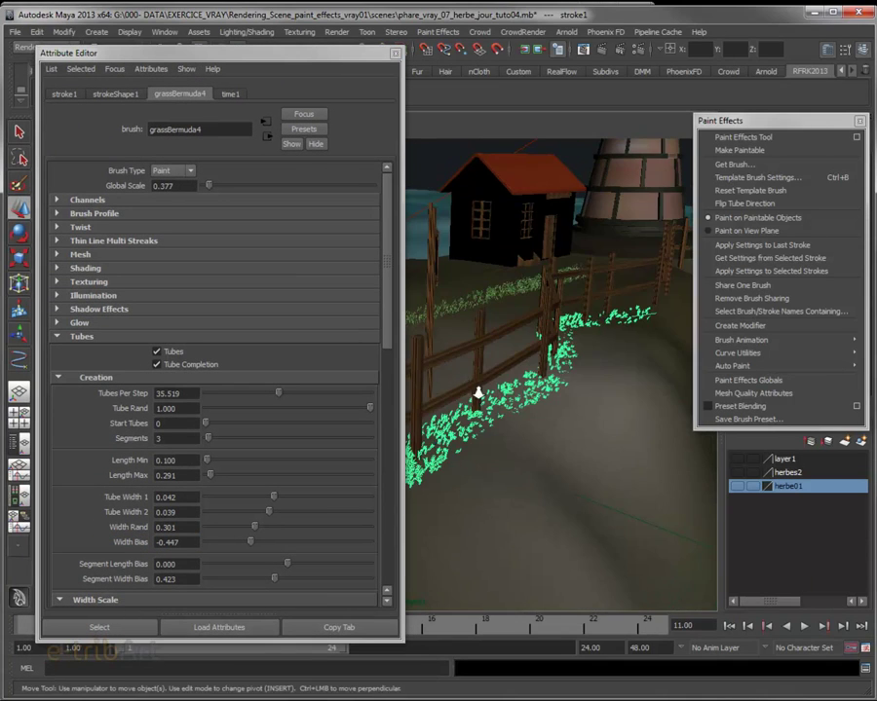
right_click_drag(462, 380, 488, 390, "alt")
middle_click_drag(487, 390, 544, 406, "alt")
left_click_drag(543, 406, 572, 362, "alt")
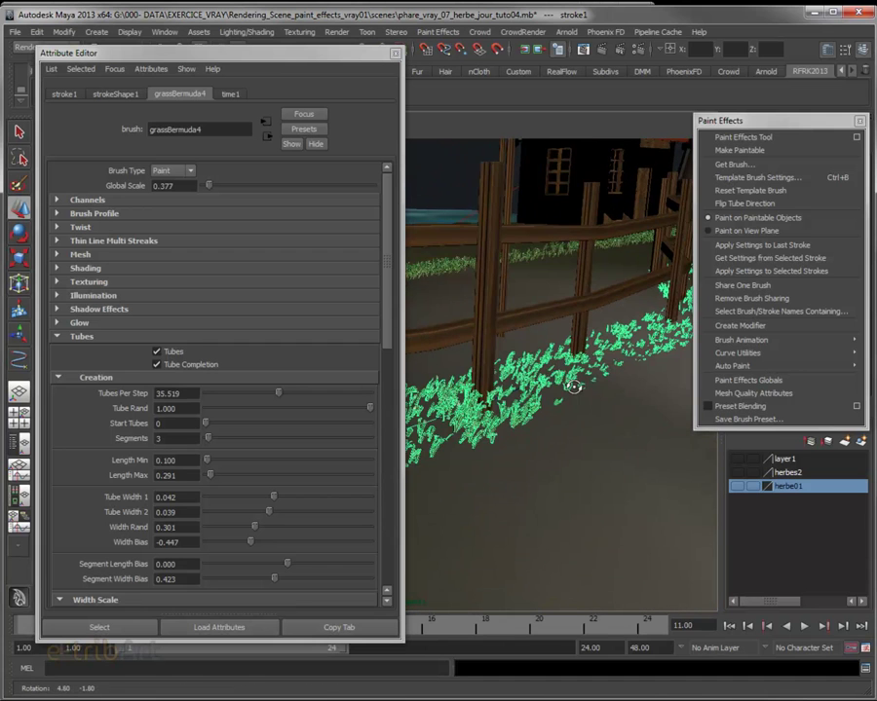
key("w")
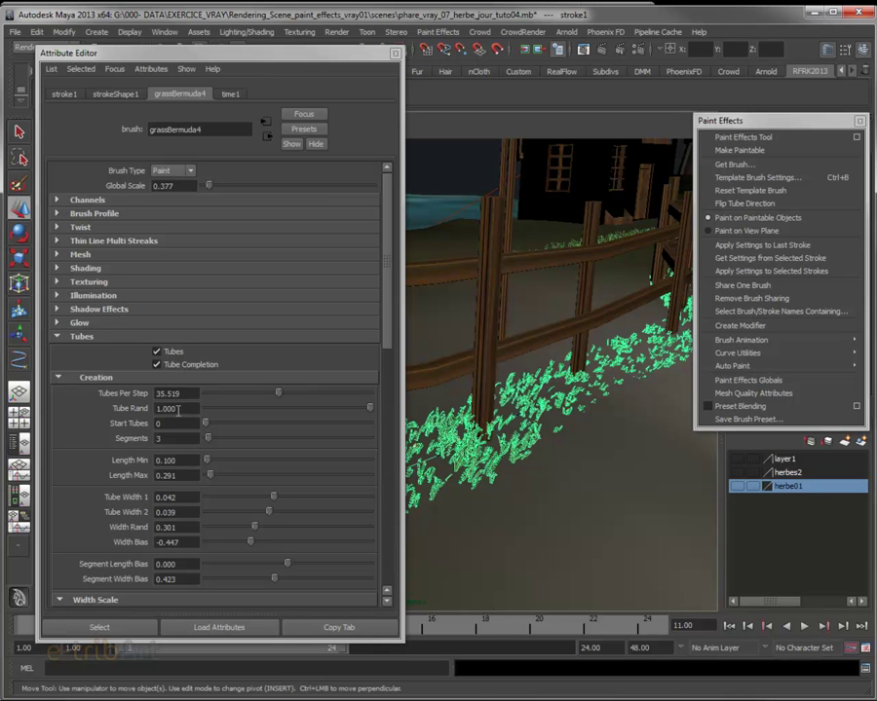
mouse_move(390, 334)
left_mouse_down()
mouse_move(394, 341)
mouse_move(395, 331)
left_mouse_up()
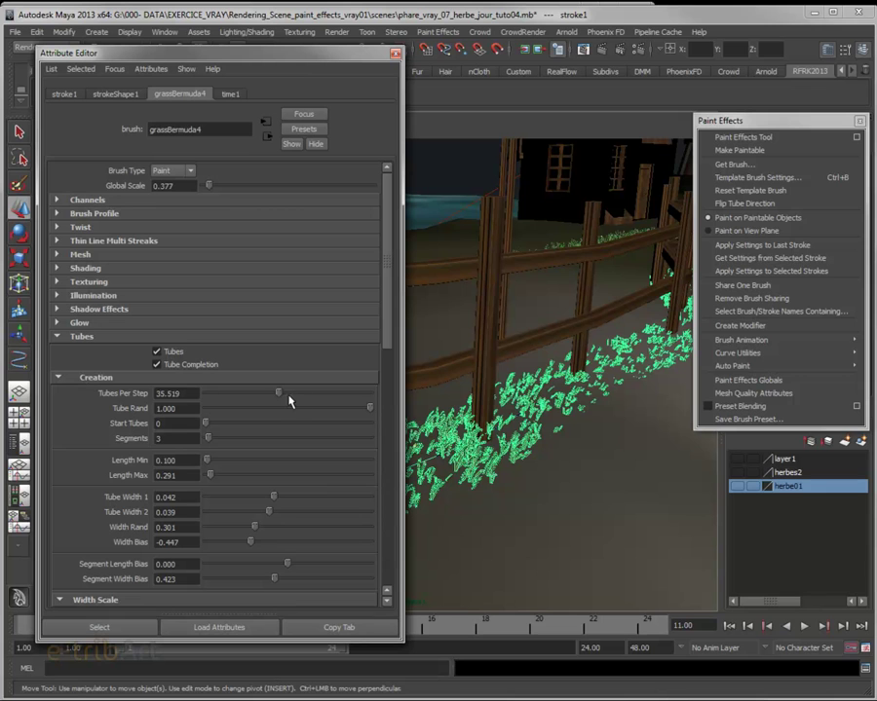
left_click_drag(280, 398, 332, 402)
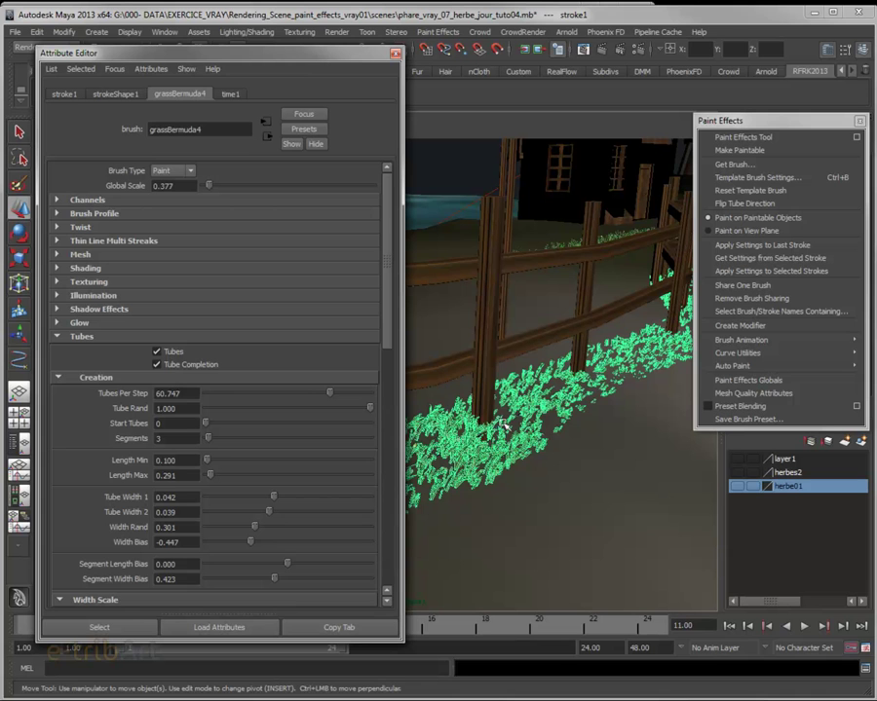
mouse_move(504, 431)
left_mouse_down("alt")
mouse_move(559, 417)
mouse_move(438, 468)
left_mouse_up("alt")
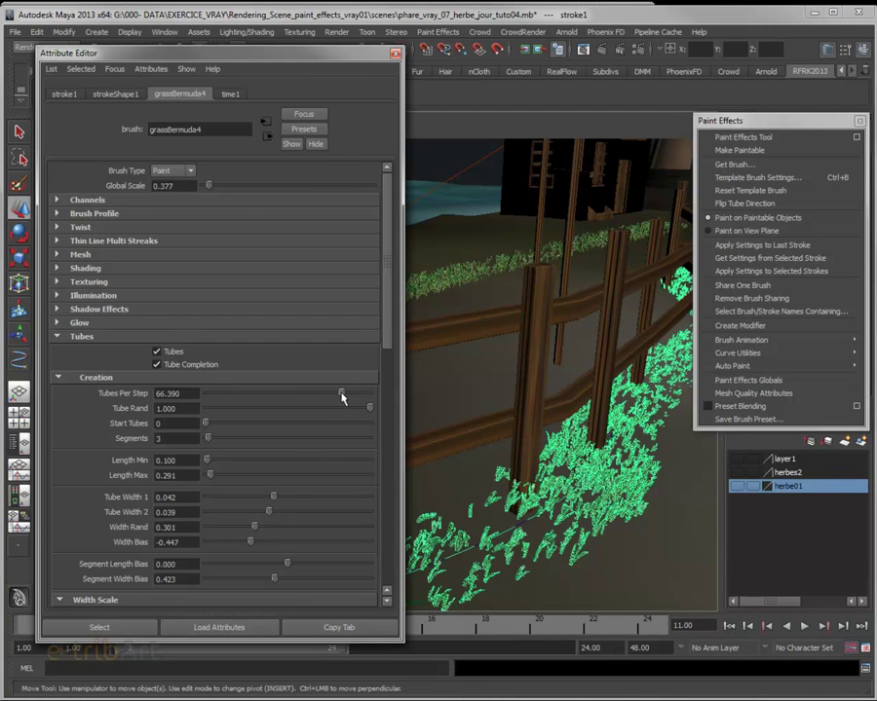
mouse_move(331, 396)
left_mouse_down()
mouse_move(277, 399)
mouse_move(358, 398)
mouse_move(347, 398)
left_mouse_up()
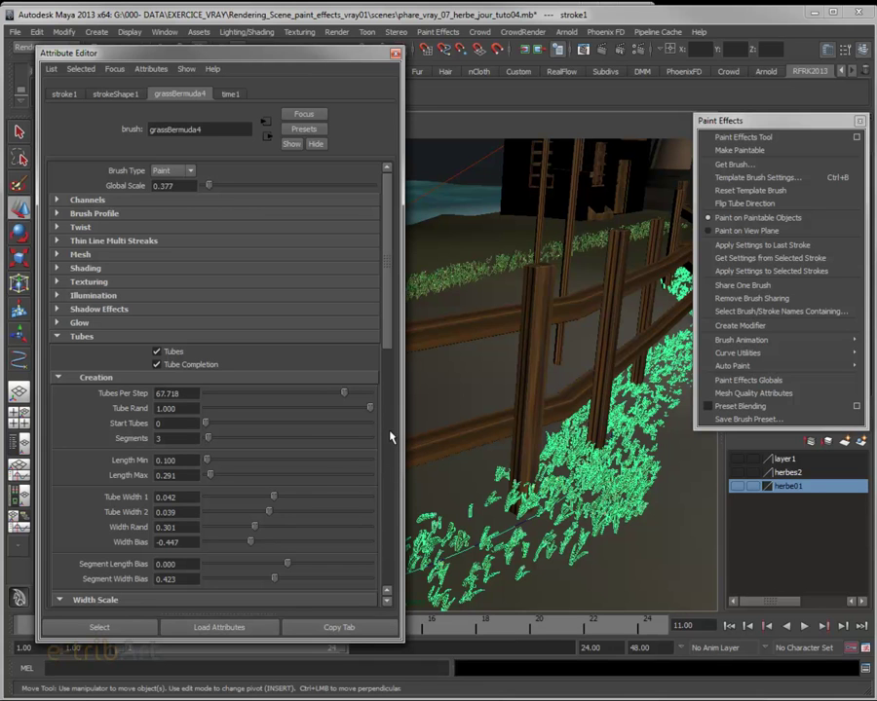
mouse_move(370, 409)
left_mouse_down()
mouse_move(202, 419)
mouse_move(382, 414)
left_mouse_up()
Set the grassBermuda4 Segments value from 3 to 9 under Tubes > Creation
left_click(161, 439)
left_click_drag(210, 445, 225, 446)
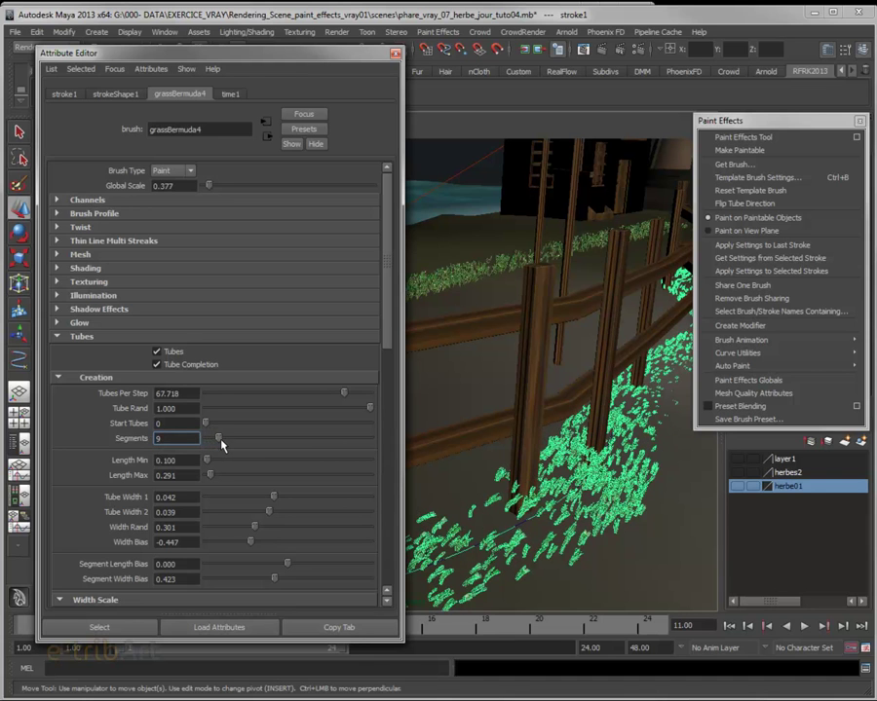
left_click_drag(225, 446, 220, 446)
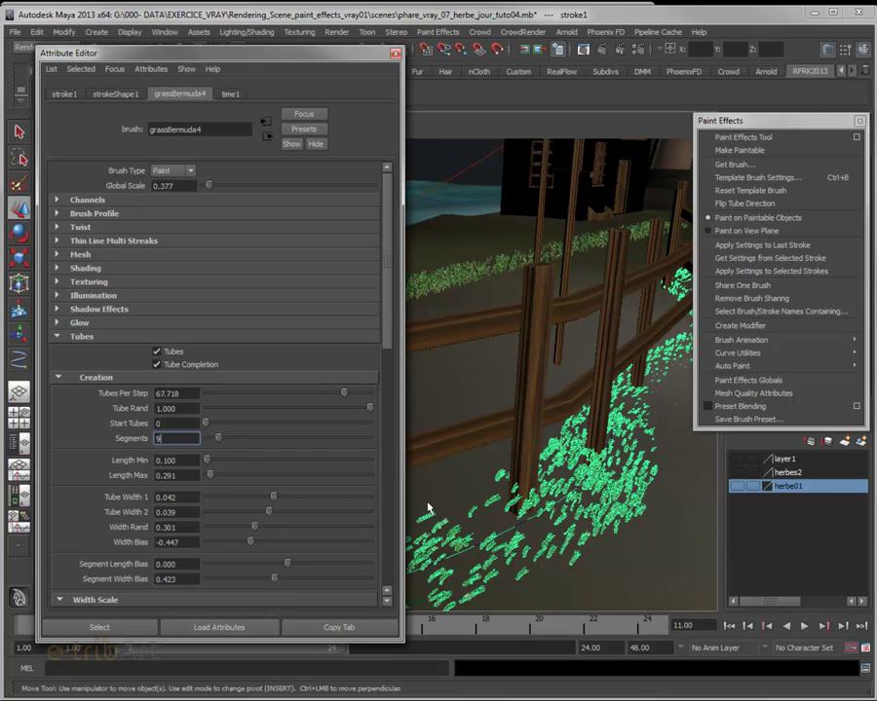
mouse_move(429, 507)
middle_mouse_down("alt")
mouse_move(524, 533)
mouse_move(564, 529)
middle_mouse_up("alt")
mouse_move(564, 529)
right_mouse_down("alt")
mouse_move(587, 514)
mouse_move(601, 519)
right_mouse_up("alt")
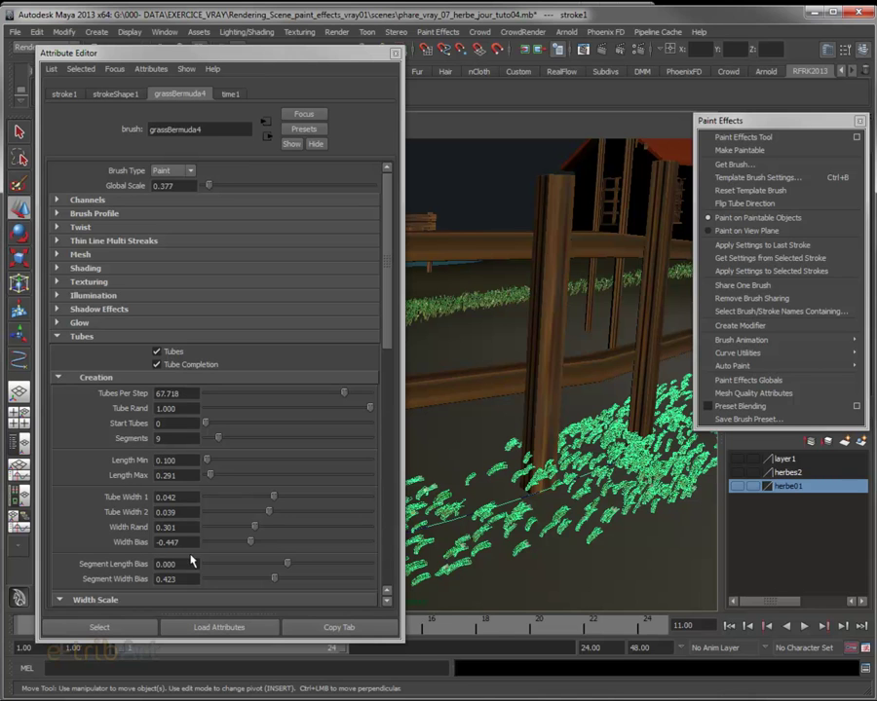
left_click_drag(387, 364, 391, 523)
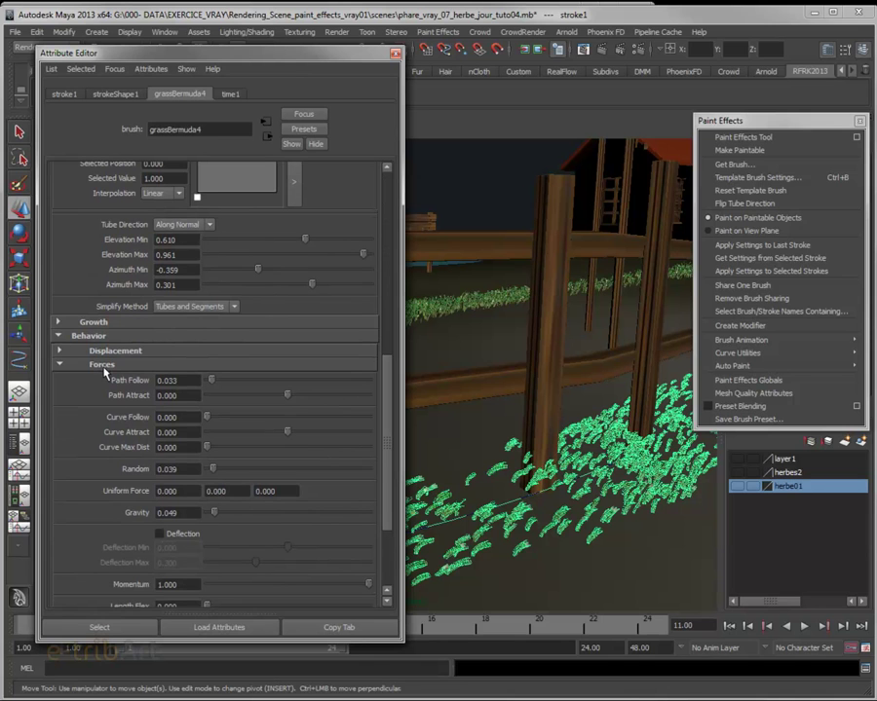
Set the grassBermuda4 Path Follow force to 0.008, then shift the Attribute Editor aside to expose the Outliner
left_click(58, 335)
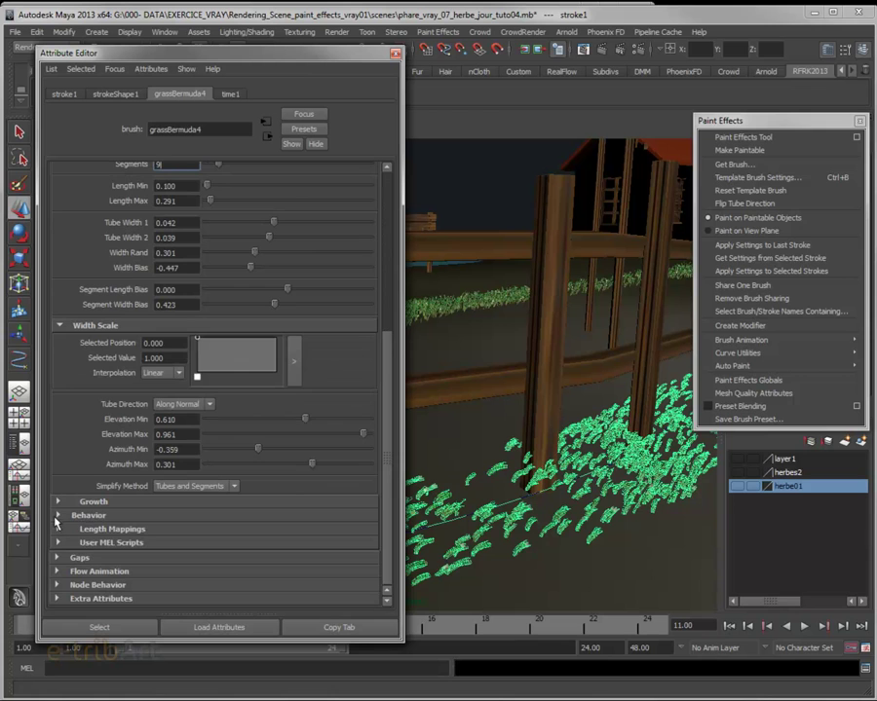
left_click(58, 515)
scroll(58, 521, "down", 1)
scroll(60, 467, "down", 2)
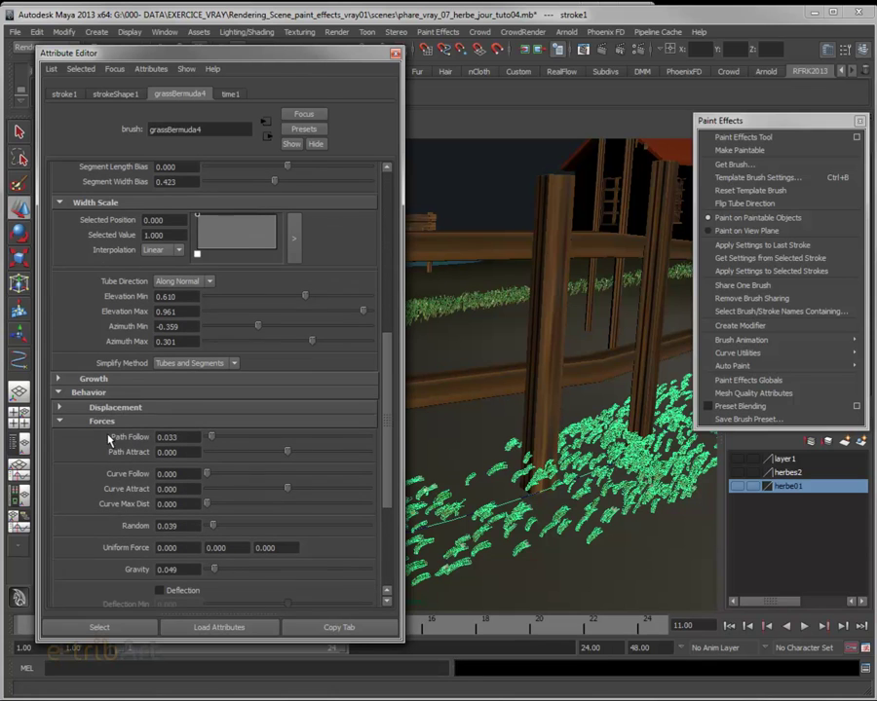
left_click(59, 408)
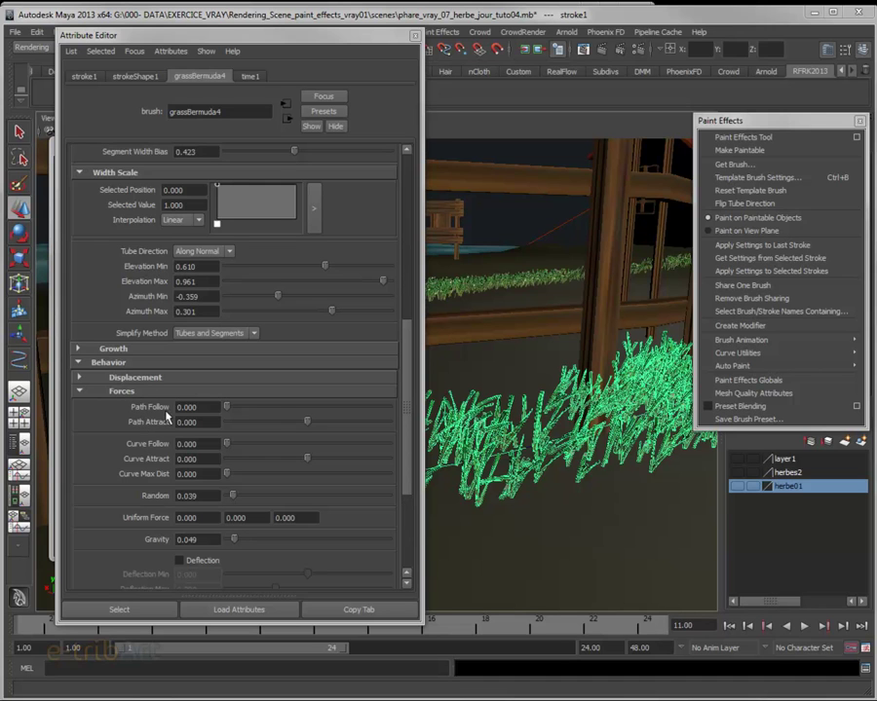
left_click_drag(227, 407, 228, 409)
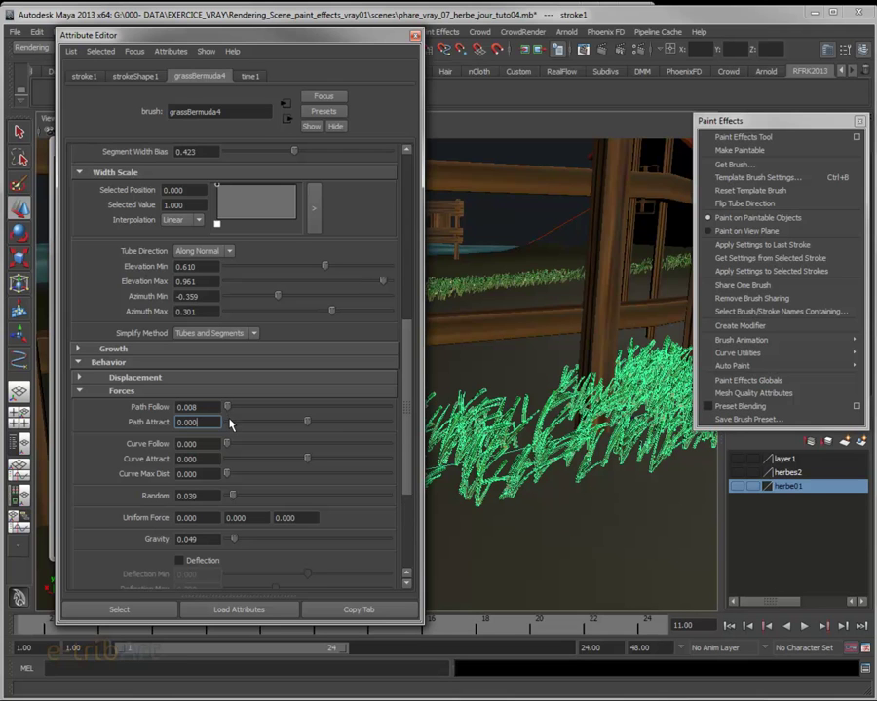
left_click_drag(192, 43, 292, 37)
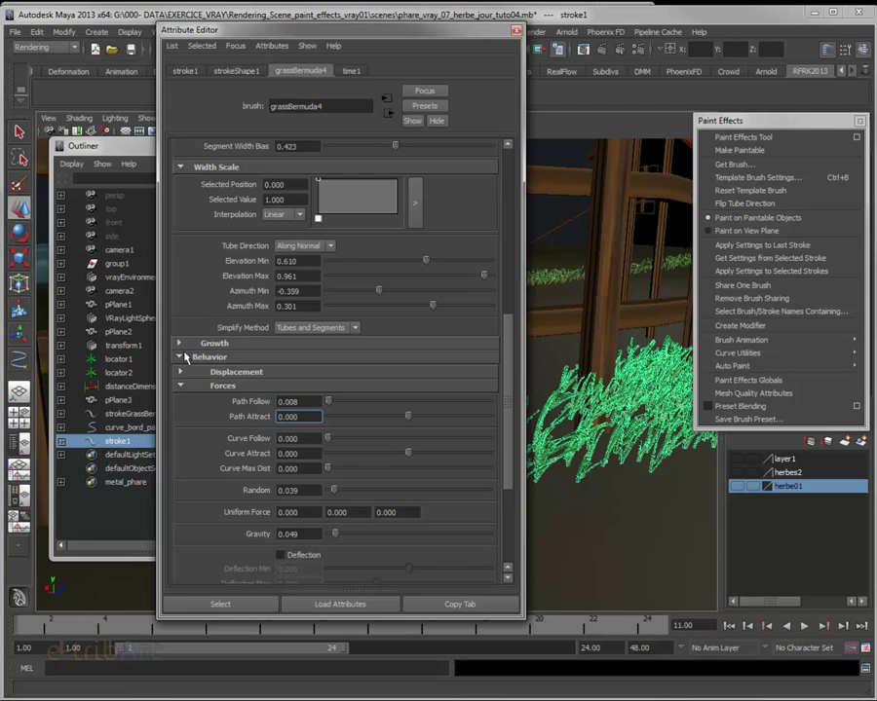
left_click_drag(179, 29, 198, 30)
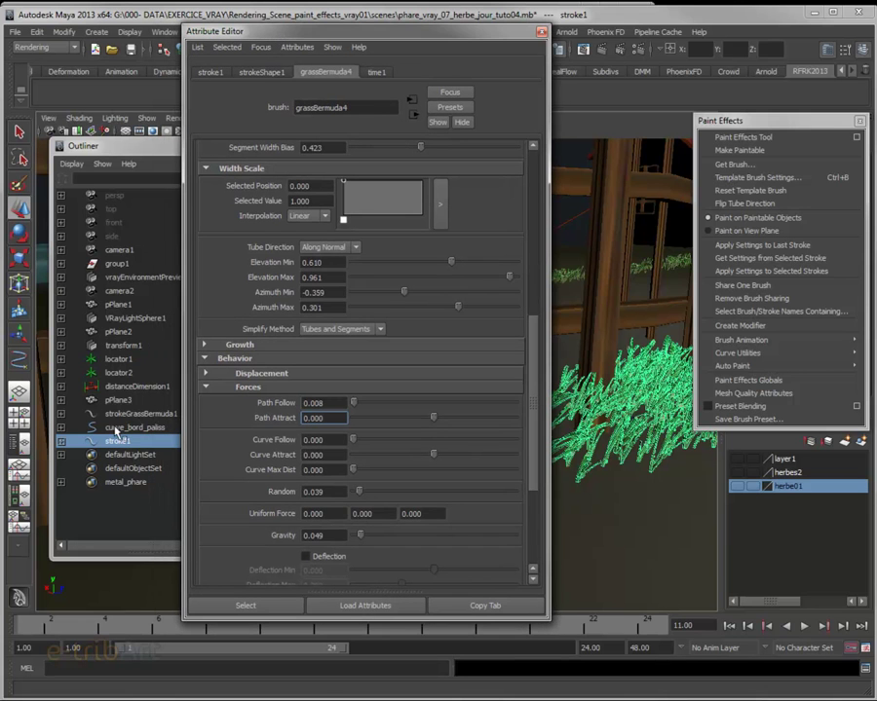
Select curve_bord_paliss and then stroke1 in the Outliner, and view the grassBermuda4 brush settings
left_click(116, 429)
left_click(114, 441)
left_click(116, 434)
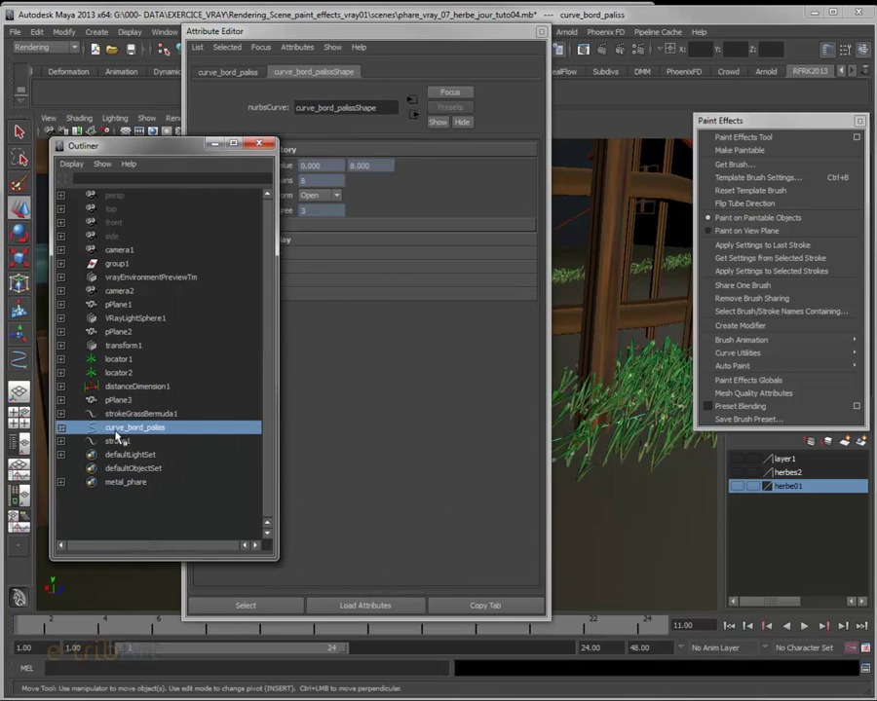
left_click(117, 441)
left_click_drag(384, 39, 272, 33)
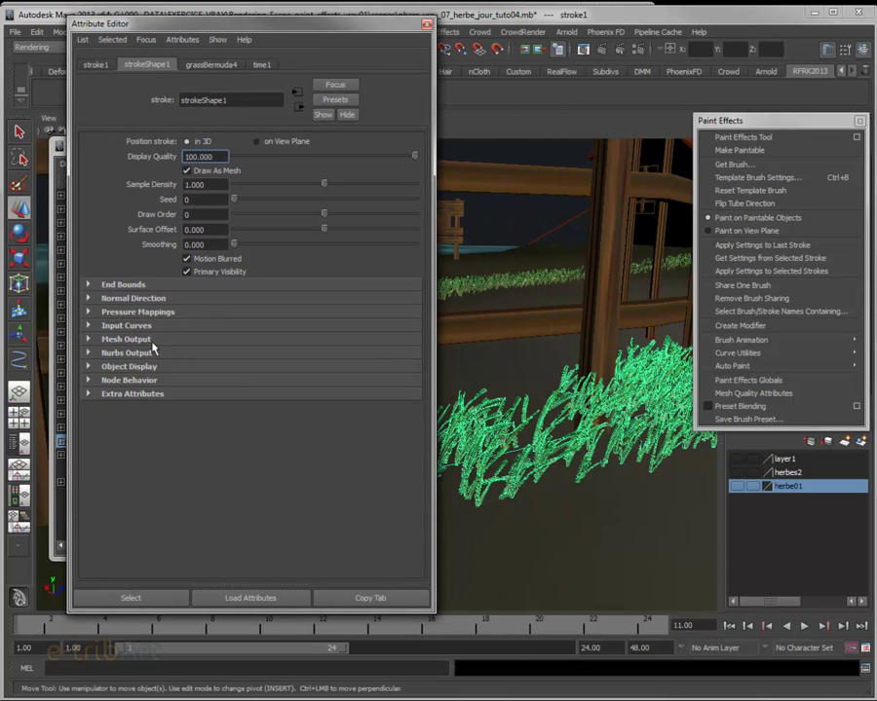
left_click(233, 69)
Close the Attribute Editor, leaving the grass stroke and Outliner visible
left_click_drag(203, 19, 161, 15)
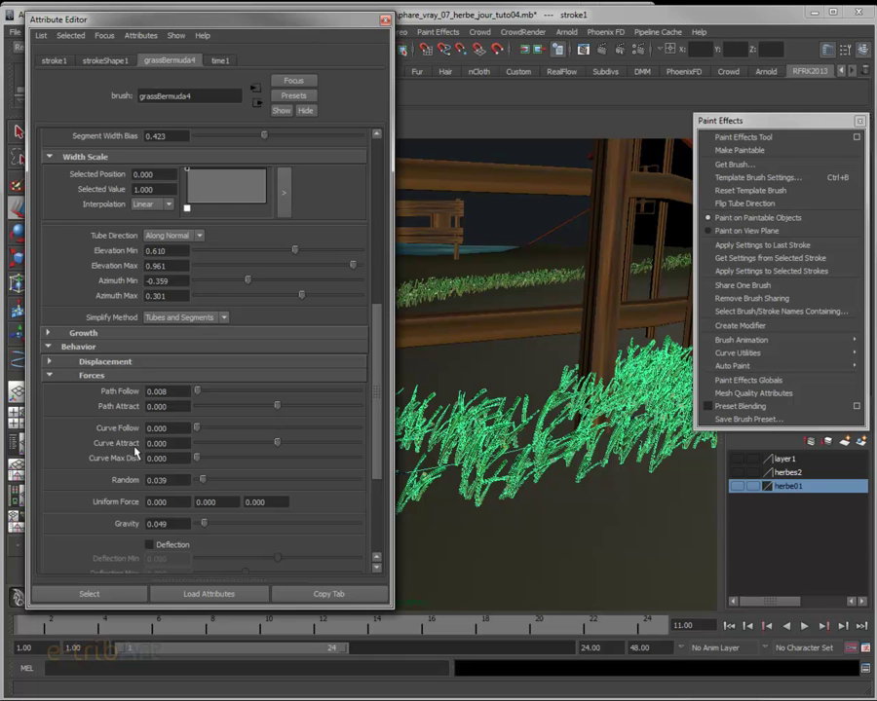
left_click_drag(236, 23, 250, 29)
left_click(397, 24)
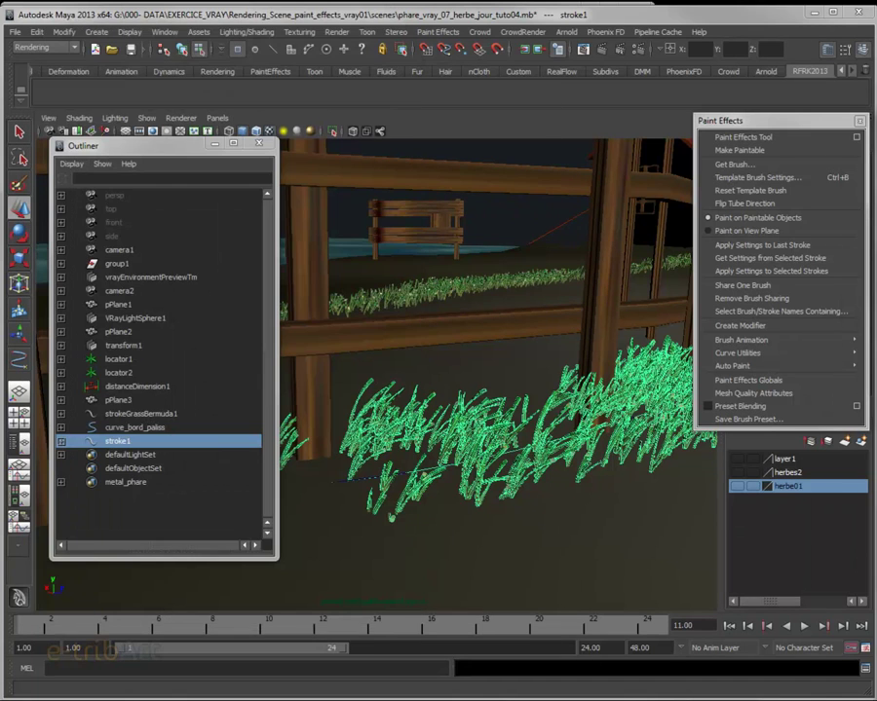
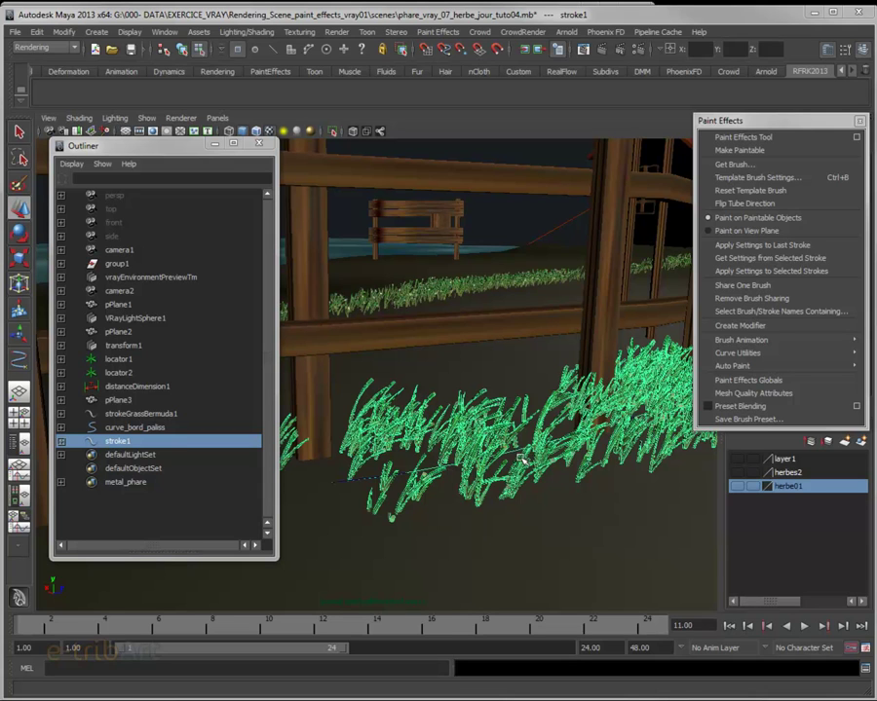
Orbit and pull back the perspective view to frame the whole fence and grass strip diagonally
mouse_move(513, 469)
left_mouse_down("alt")
mouse_move(480, 474)
mouse_move(498, 471)
left_mouse_up("alt")
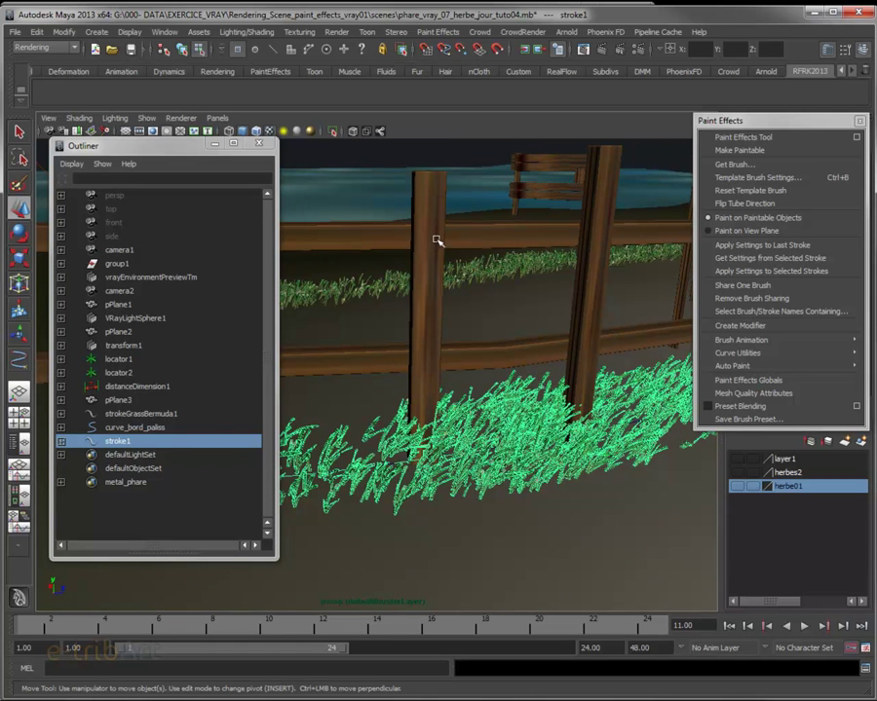
right_click_drag(448, 273, 447, 388, "alt")
mouse_move(448, 388)
left_mouse_down("alt")
mouse_move(418, 453)
mouse_move(435, 450)
mouse_move(429, 439)
left_mouse_up("alt")
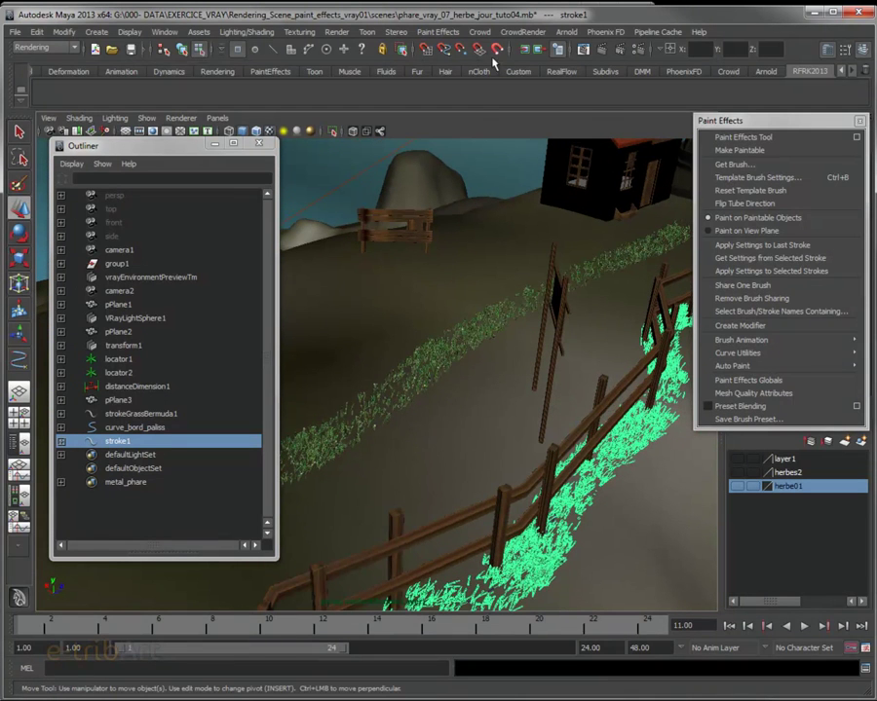
Show wireframe on shaded and make the ground mesh Island_2 a live surface
key("5")
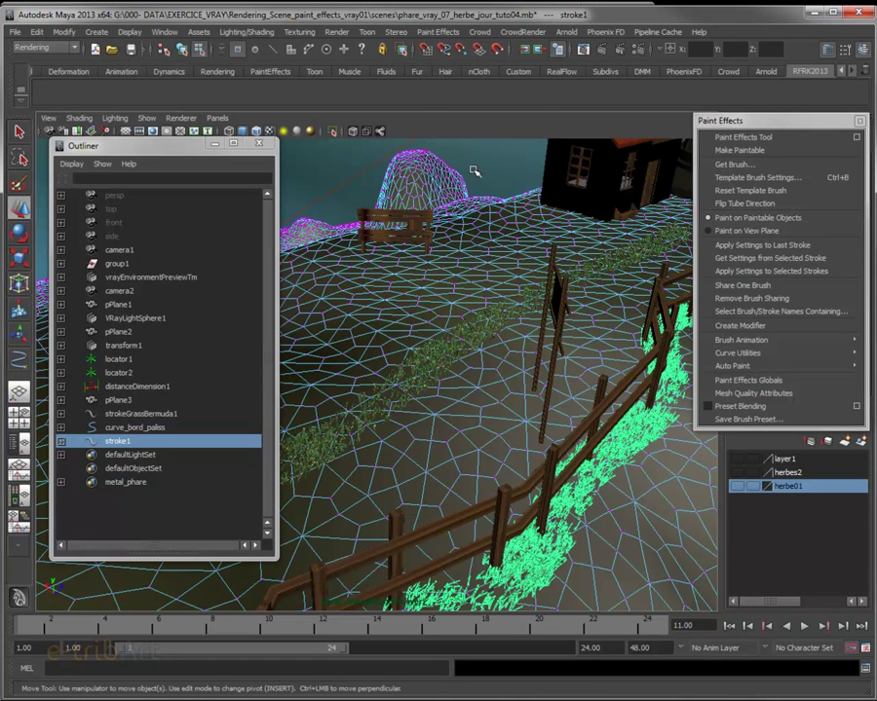
left_click(417, 170)
key("Escape")
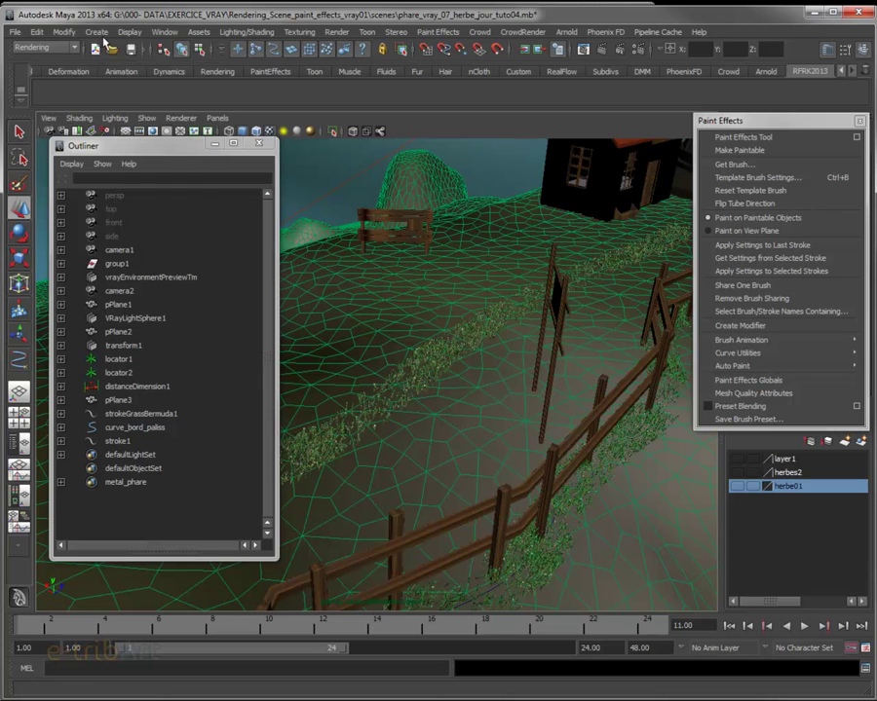
Draw a short two-point EP curve, curve17, on the ground beside the fence
left_click(96, 31)
left_click(112, 146)
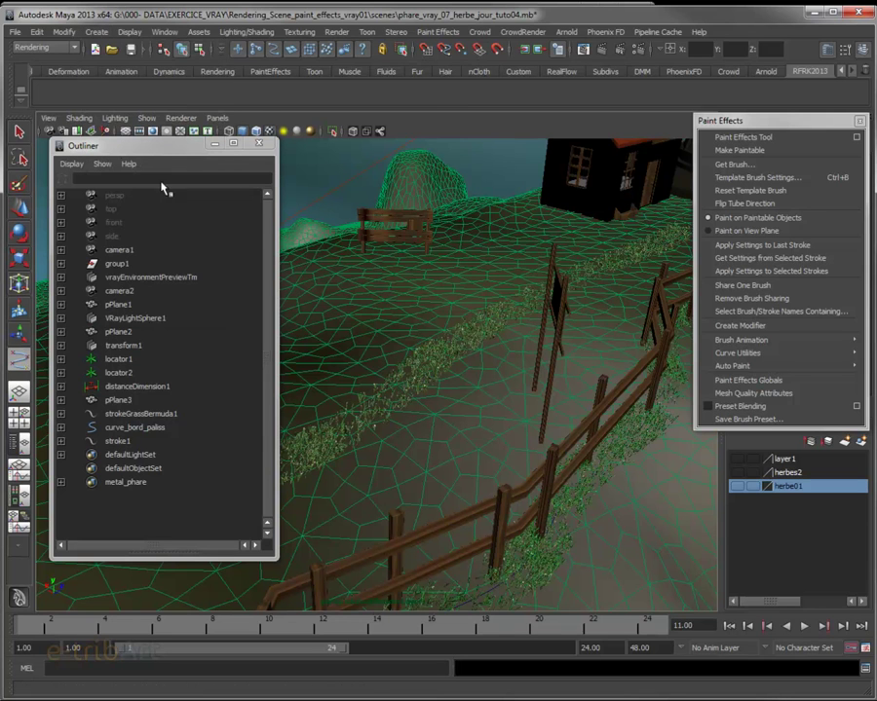
left_click(380, 469)
left_click(426, 435)
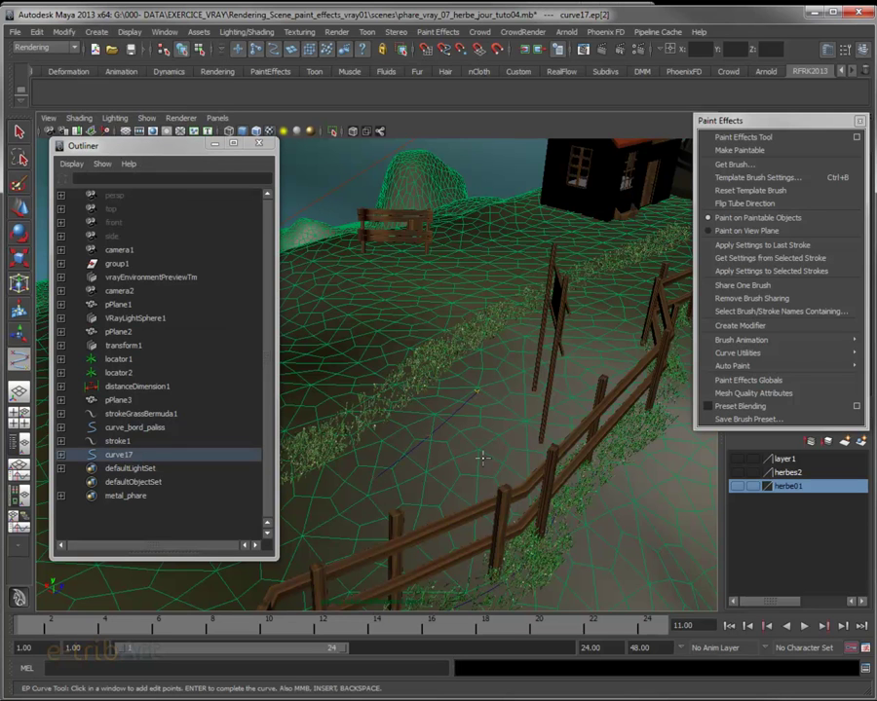
key("BackSpace")
key("BackSpace")
left_click(396, 464)
key("Return")
Switch back to the Move tool and turn off the ground's live-surface state
key("w")
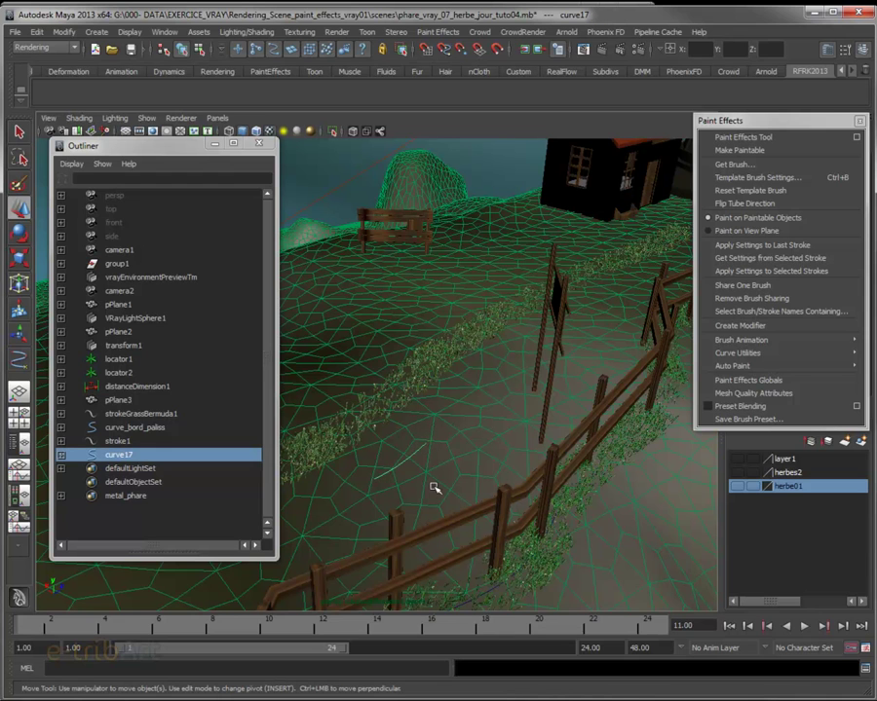
left_click(381, 49)
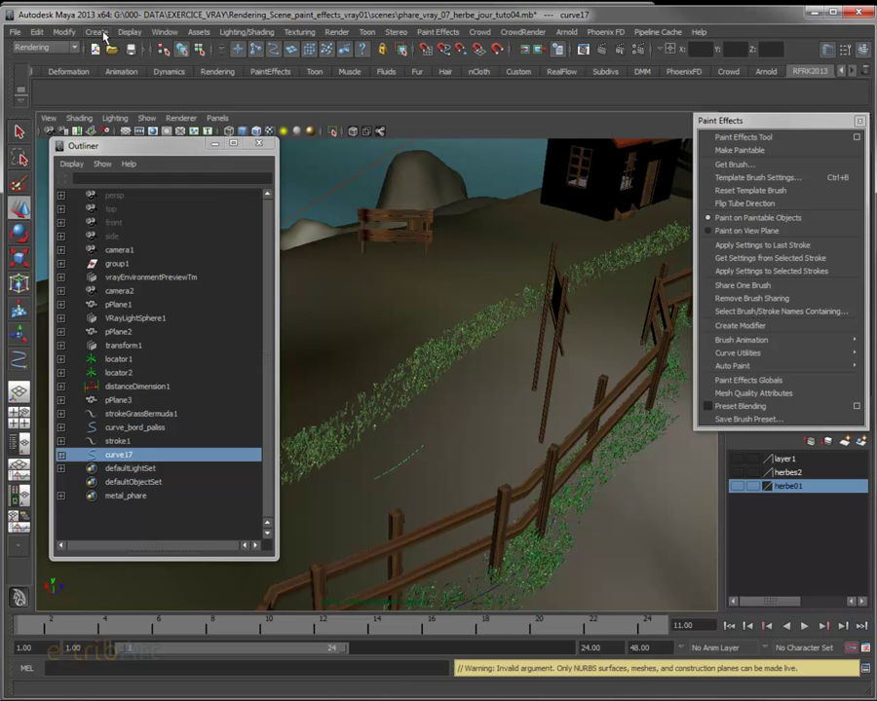
left_click(90, 32)
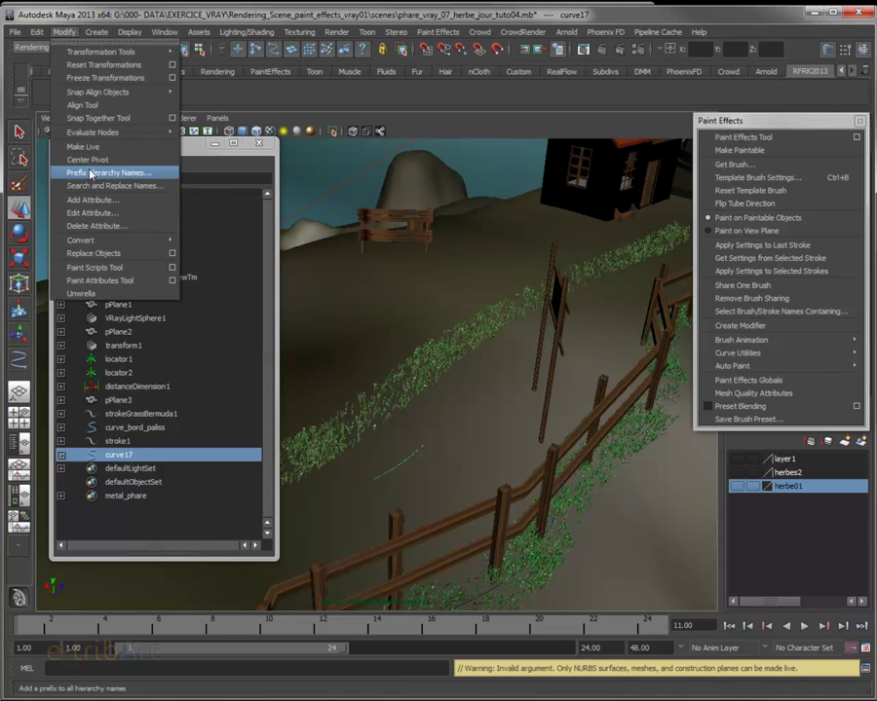
Centre curve17's pivot and move it toward the fence, just below the grass
left_click(82, 159)
left_click_drag(399, 459, 532, 552)
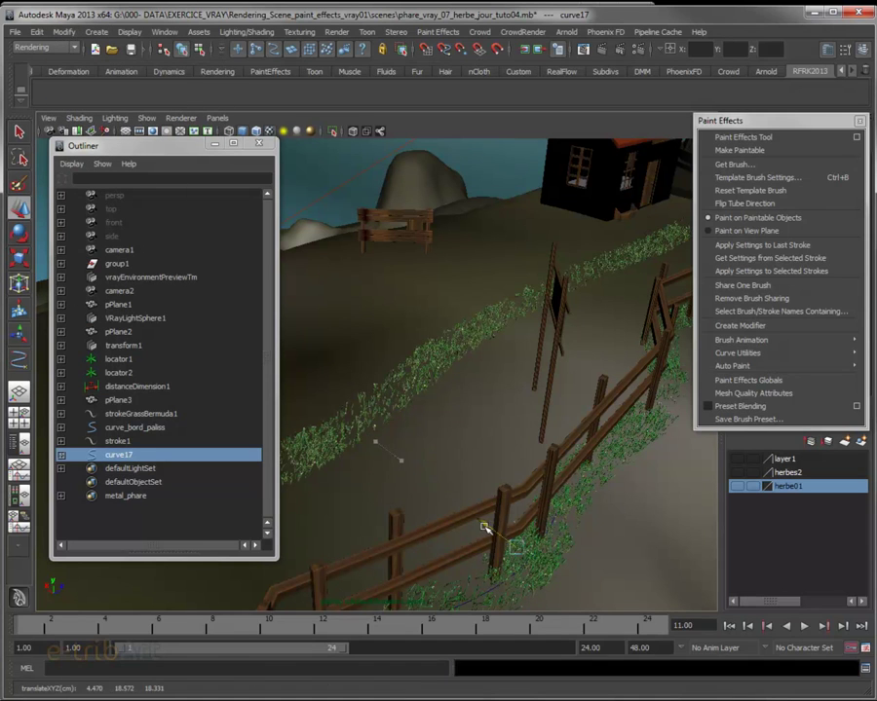
scroll(532, 552, "up", 3)
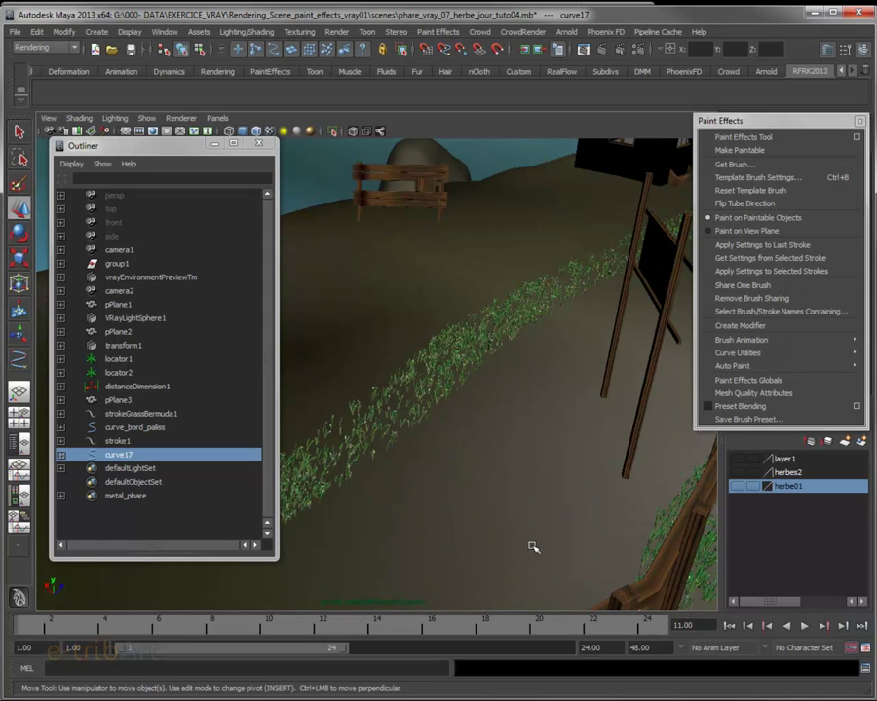
scroll(534, 548, "up", 5)
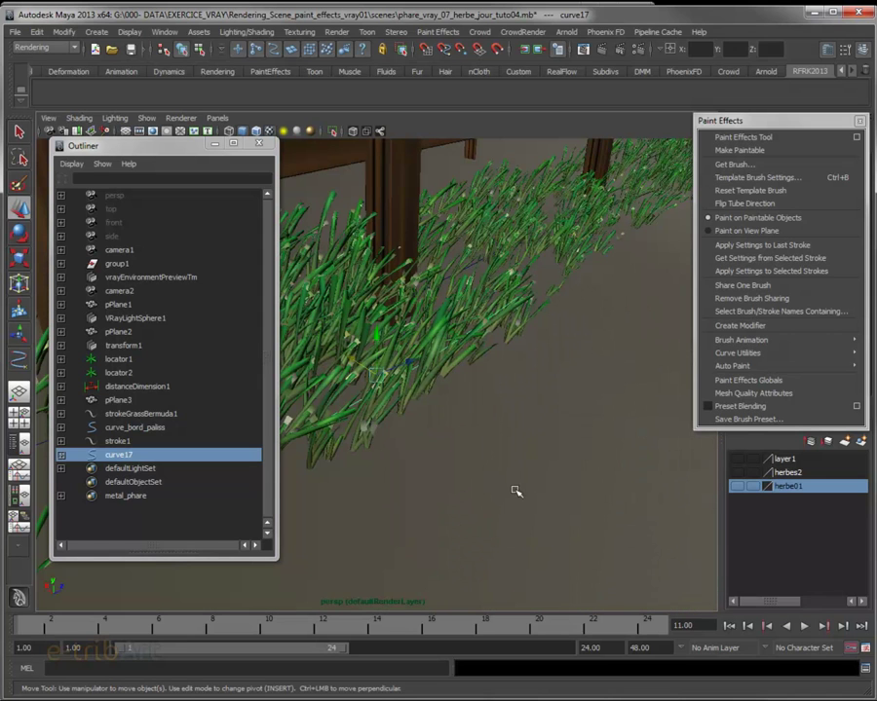
middle_click_drag(512, 470, 563, 511, "alt")
mouse_move(563, 511)
left_mouse_down("alt")
mouse_move(608, 512)
mouse_move(575, 507)
mouse_move(571, 489)
mouse_move(531, 461)
left_mouse_up("alt")
left_click_drag(451, 427, 475, 466)
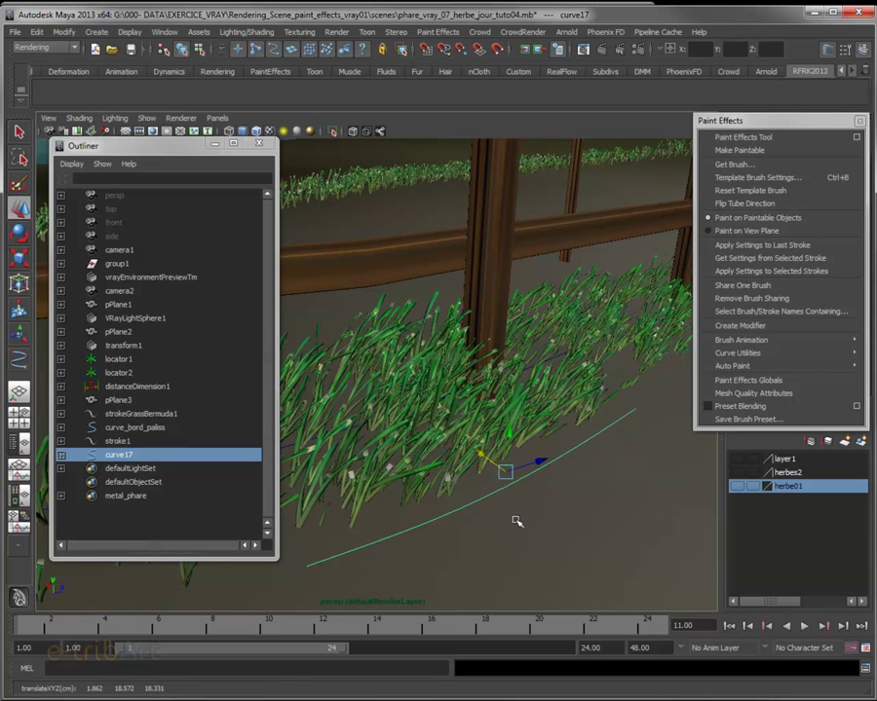
Rotate curve17 upright and slide it left into the grass patch
key("e")
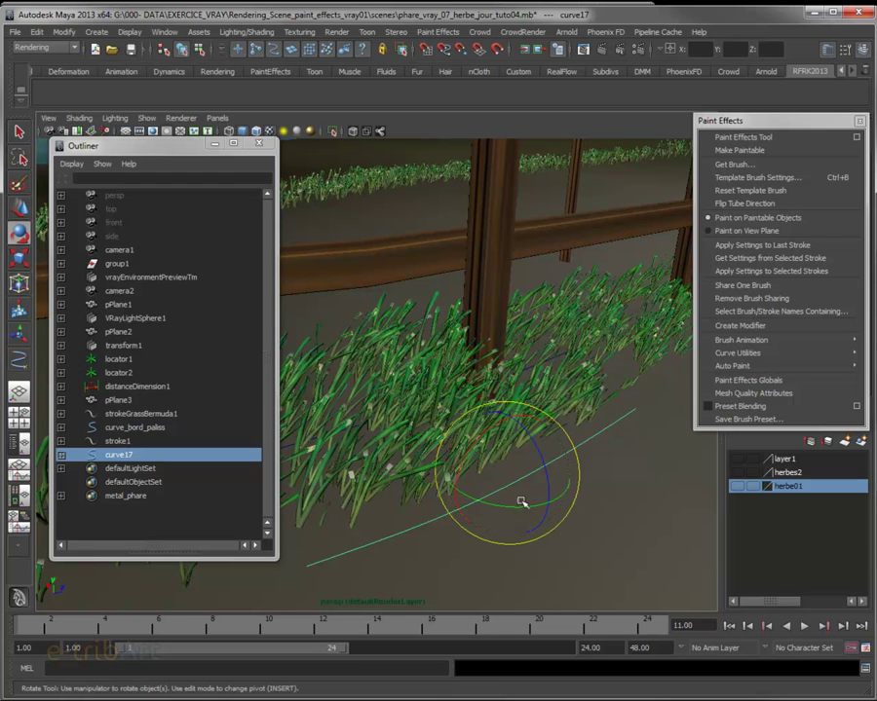
left_click_drag(483, 430, 444, 491)
key("w")
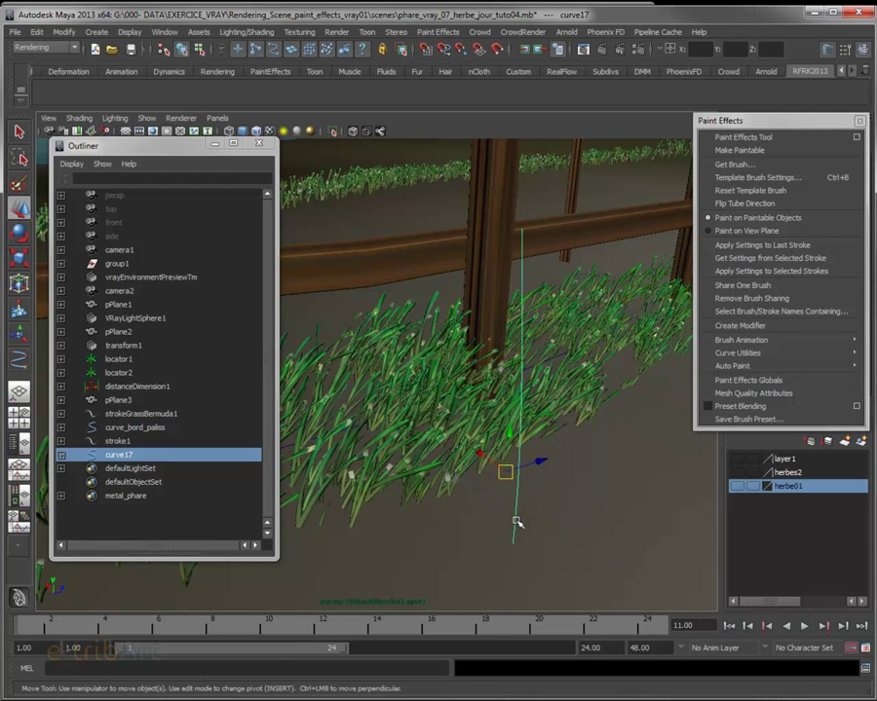
left_click_drag(485, 453, 421, 373)
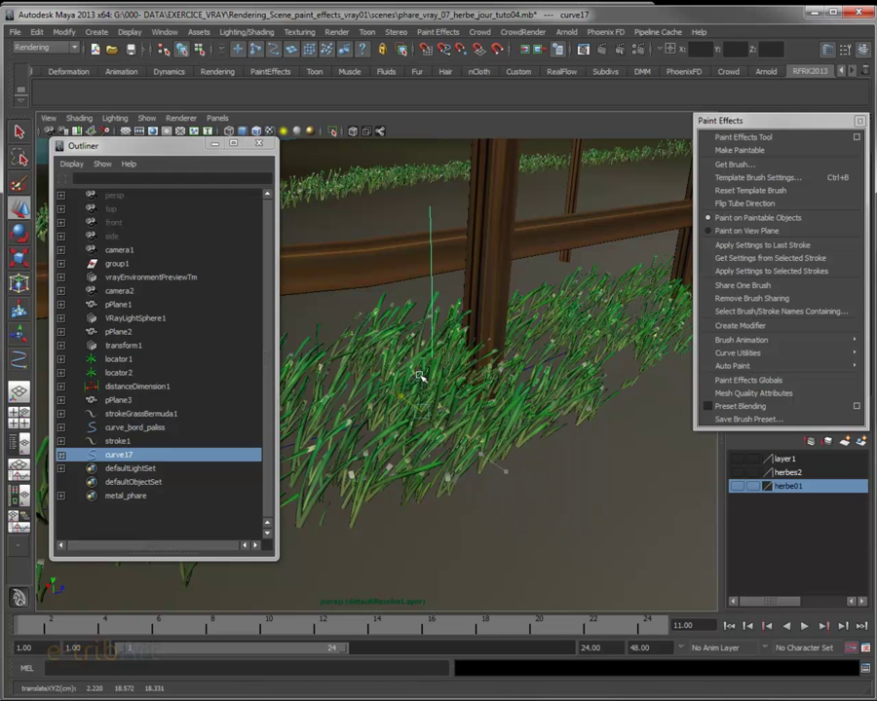
Raise curve17 slightly and nudge it right beside the fence post
mouse_move(421, 314)
left_mouse_down()
mouse_move(421, 191)
mouse_move(447, 323)
mouse_move(572, 451)
mouse_move(417, 368)
mouse_move(386, 322)
mouse_move(421, 323)
mouse_move(430, 405)
mouse_move(383, 449)
mouse_move(356, 434)
mouse_move(390, 409)
left_mouse_up()
left_click_drag(430, 334, 475, 326)
key("e")
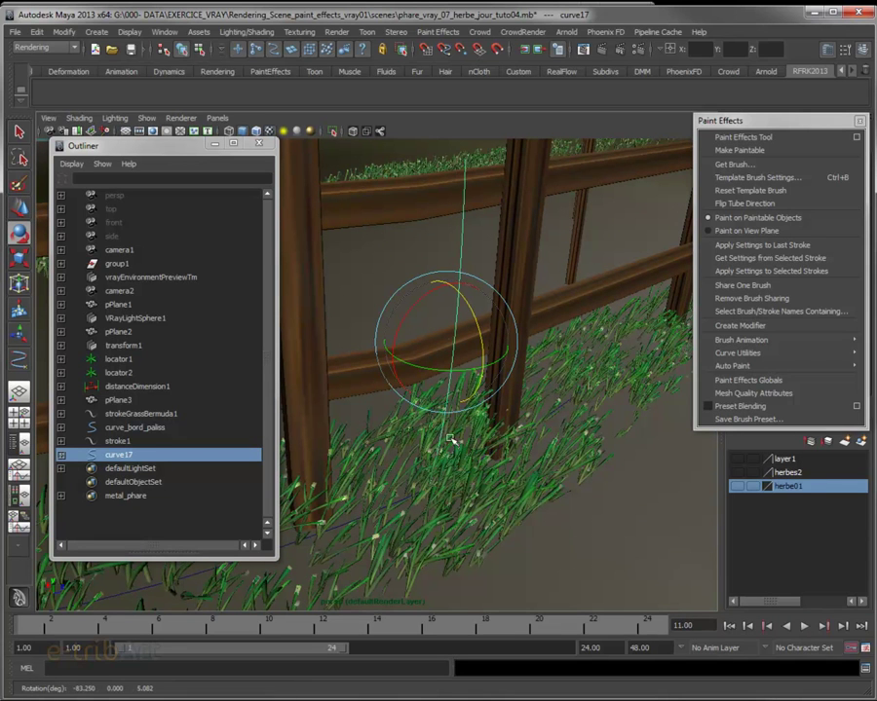
key("w")
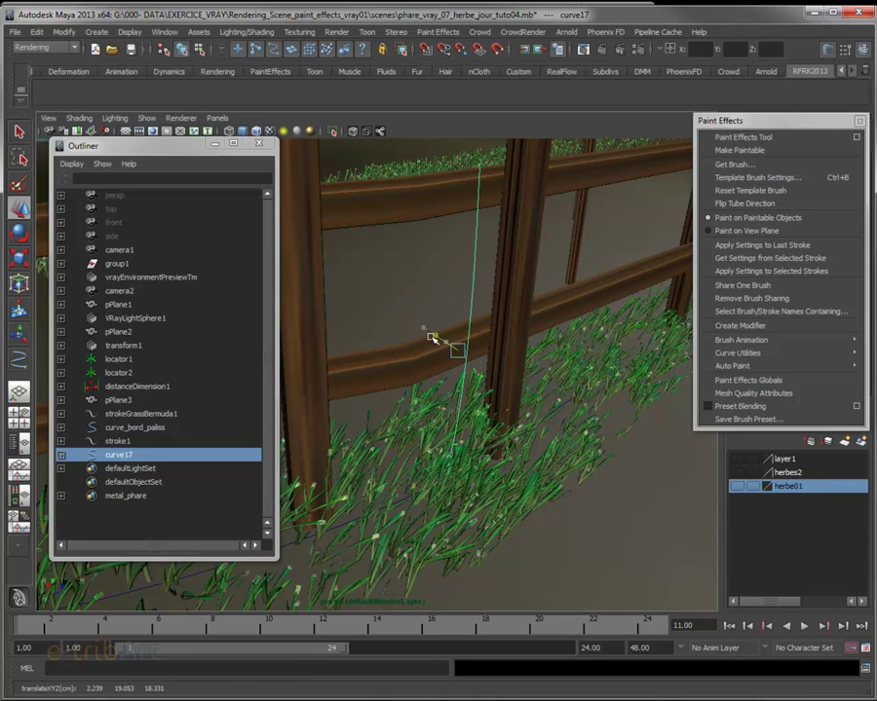
Orbit in low around the fence posts, then add stroke1 to the selection
mouse_move(438, 341)
left_mouse_down("alt")
mouse_move(491, 440)
mouse_move(516, 451)
mouse_move(512, 531)
left_mouse_up("alt")
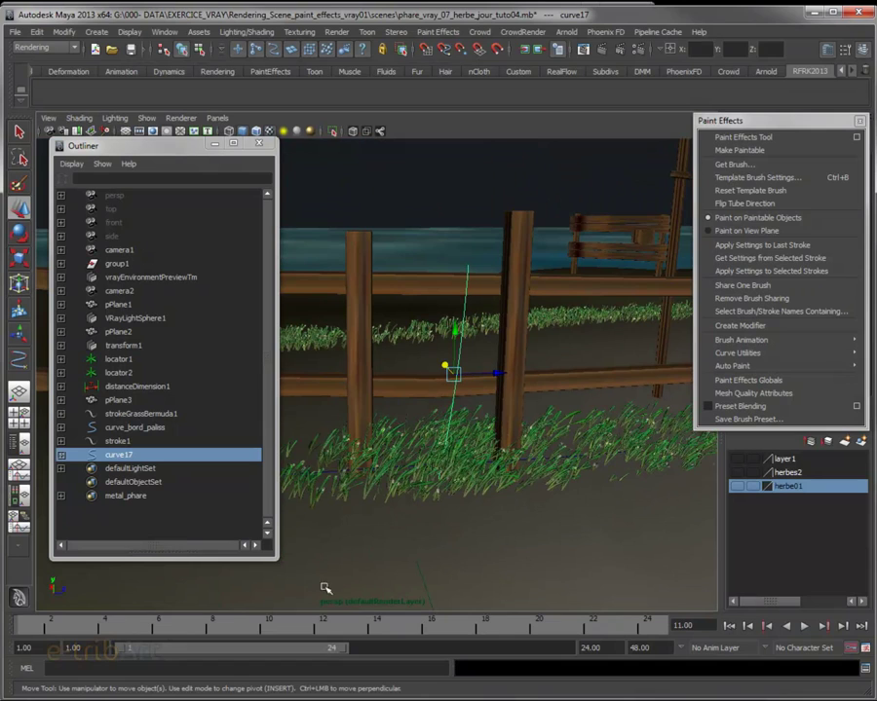
left_click_drag(409, 468, 449, 477, "alt")
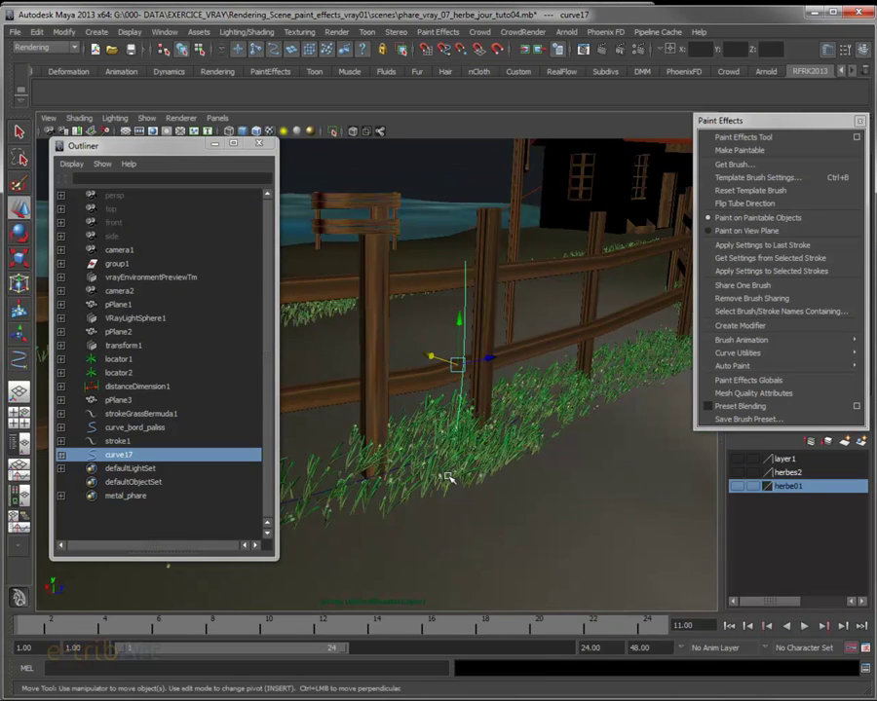
right_click_drag(448, 477, 486, 490, "alt")
left_click_drag(486, 490, 470, 493, "alt")
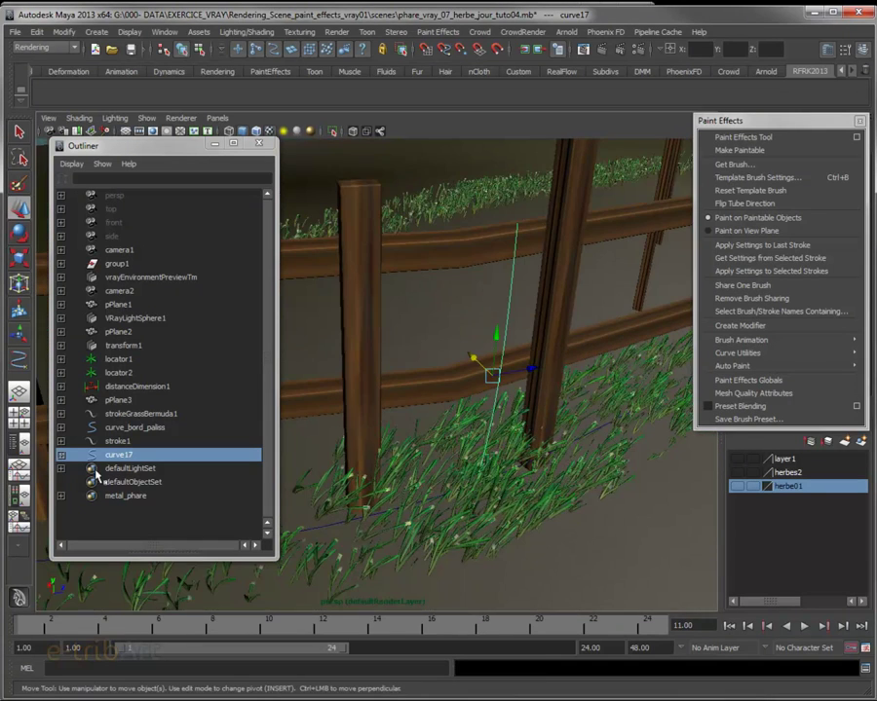
left_click(120, 443, "ctrl")
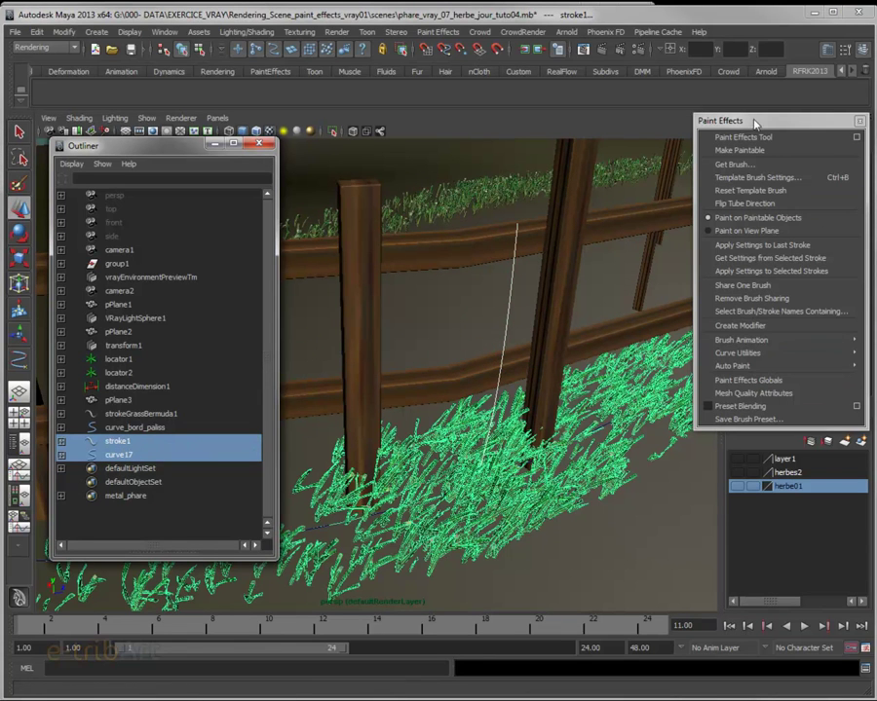
Set curve17 as the control curve for the stroke1 grass, then select stroke1 alone
left_click_drag(702, 121, 95, 47)
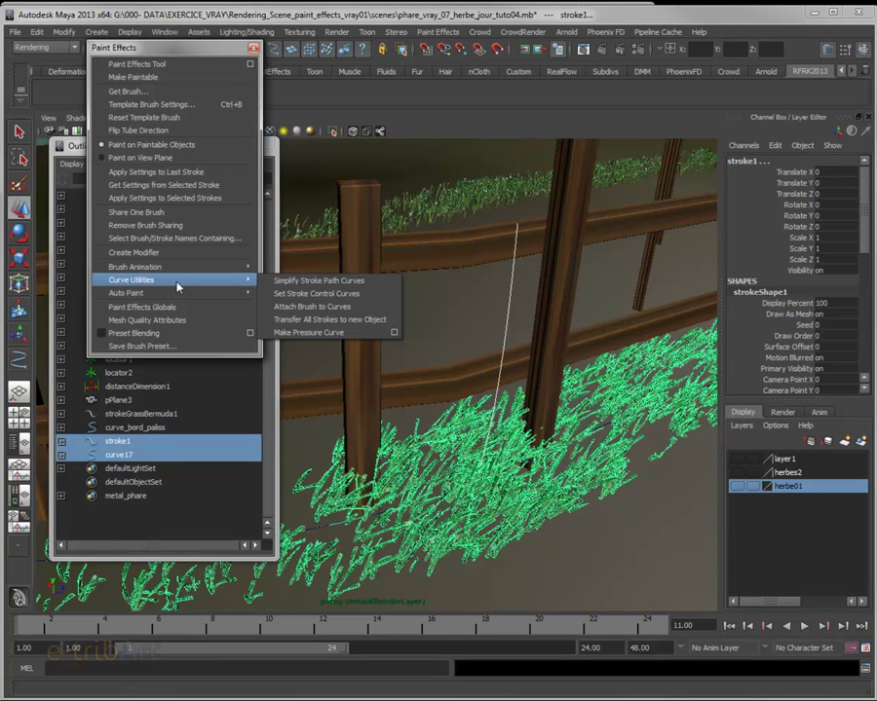
mouse_move(131, 279)
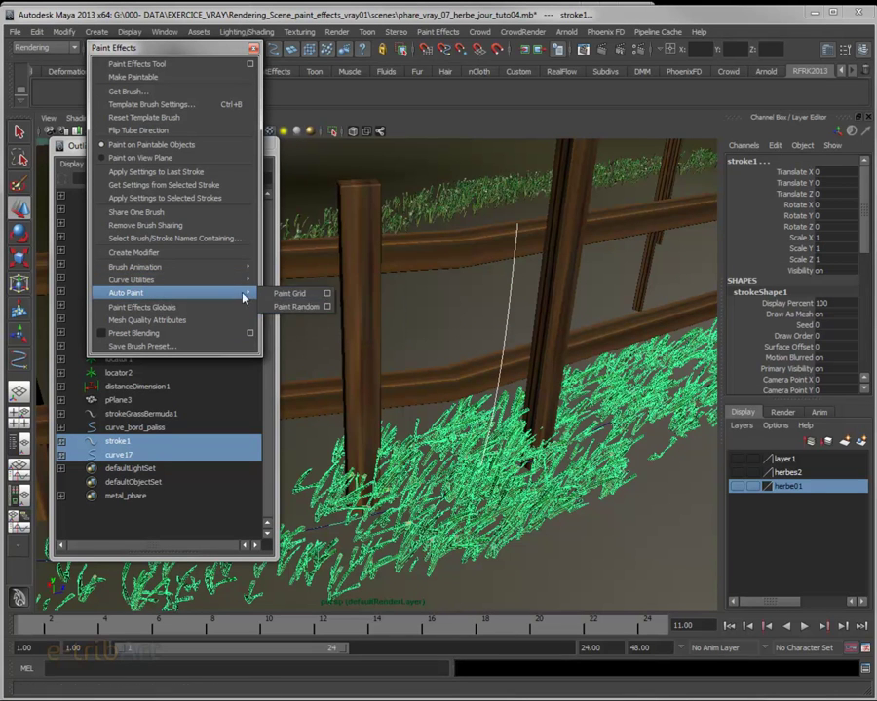
mouse_move(738, 353)
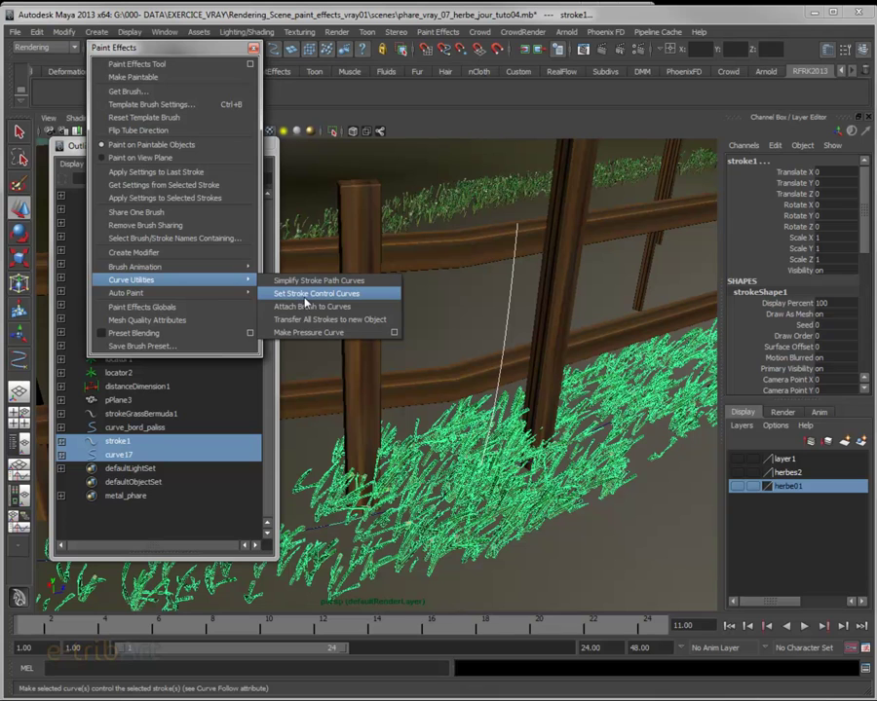
left_click(319, 295)
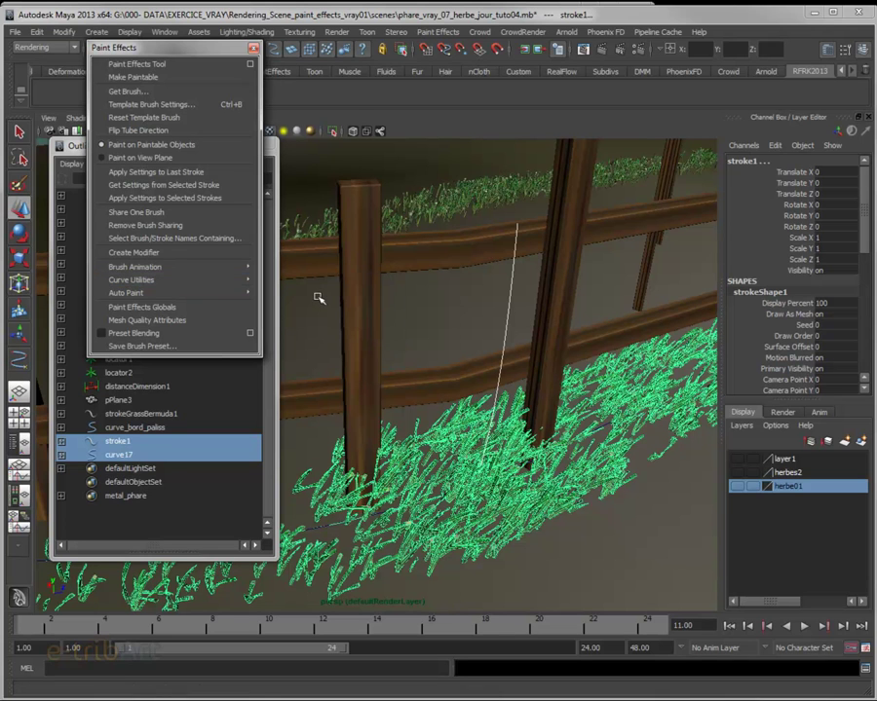
left_click(117, 443)
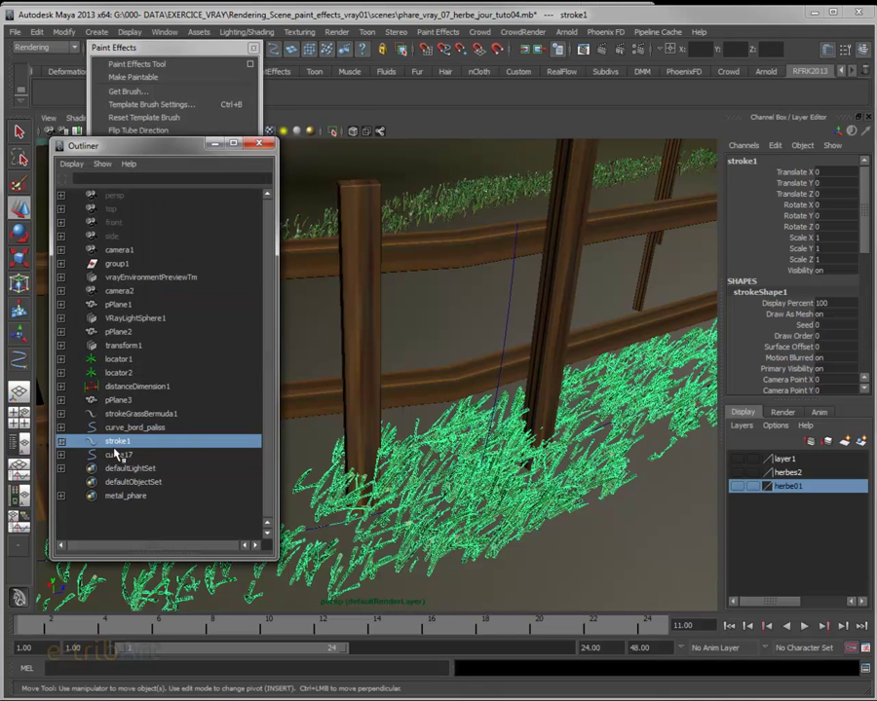
Show stroke1's grassBermuda4 brush attributes and get a level, close view of the grass
key("ctrl+a")
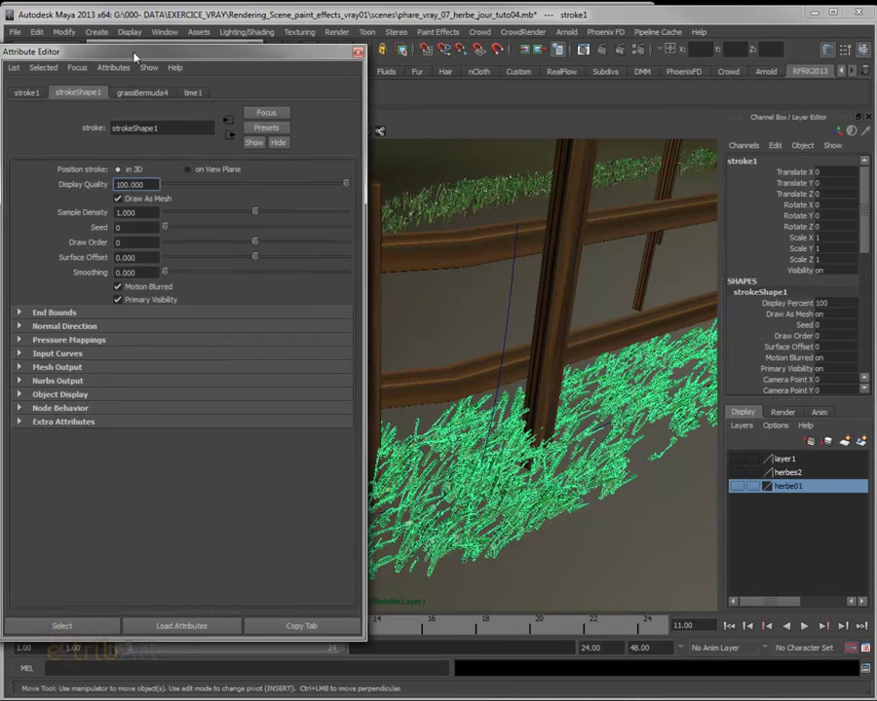
left_click_drag(78, 23, 142, 23)
left_click(202, 69)
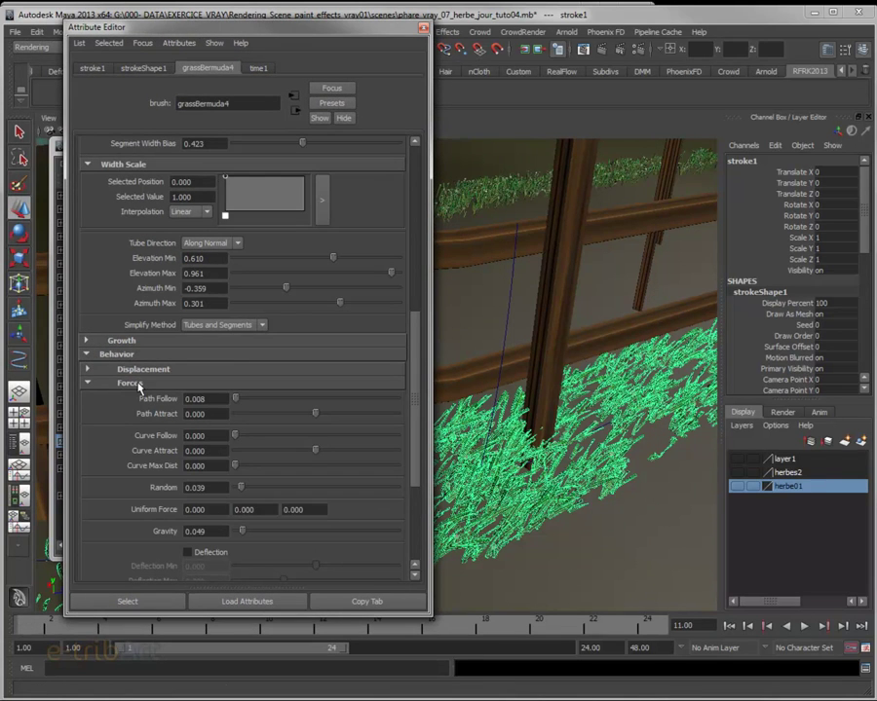
left_click_drag(415, 390, 414, 416)
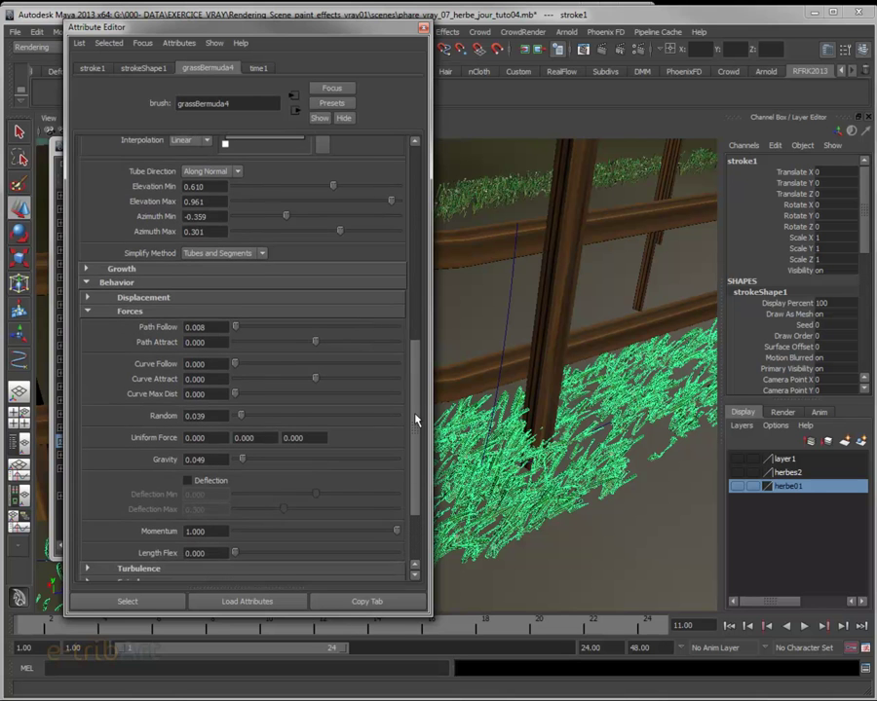
mouse_move(515, 356)
left_mouse_down("alt")
mouse_move(563, 422)
mouse_move(547, 403)
left_mouse_up("alt")
middle_click_drag(543, 413, 641, 354, "alt")
left_click_drag(641, 353, 592, 407, "alt")
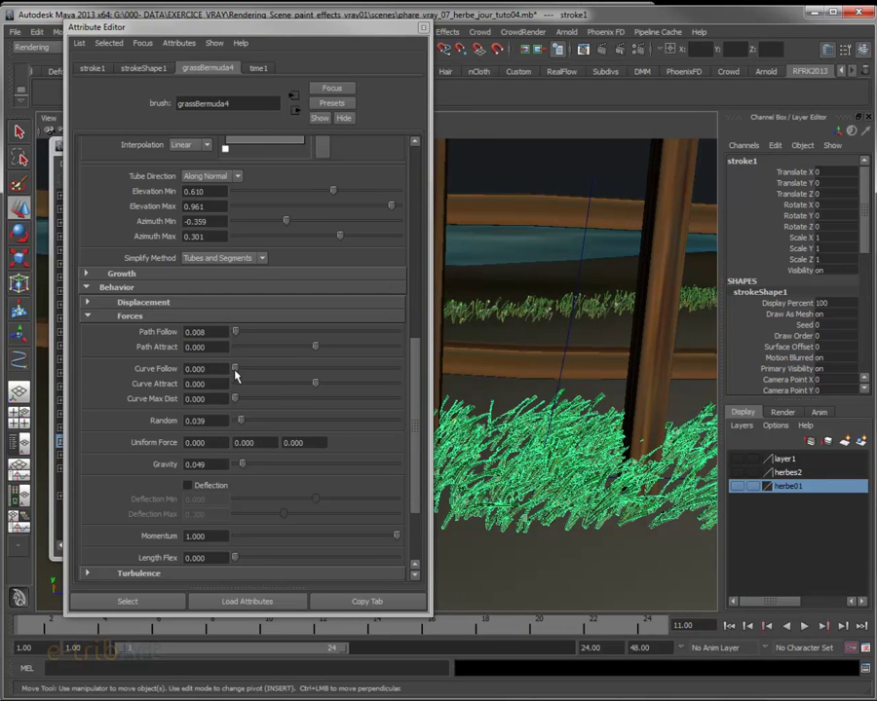
Set grassBermuda4's Curve Follow force to 0.709 and switch curve17 to control-vertex mode
mouse_move(234, 370)
left_mouse_down()
mouse_move(307, 378)
mouse_move(257, 368)
mouse_move(276, 368)
left_mouse_up()
mouse_move(467, 389)
left_mouse_down("alt")
mouse_move(590, 385)
mouse_move(626, 398)
mouse_move(557, 392)
mouse_move(571, 394)
left_mouse_up("alt")
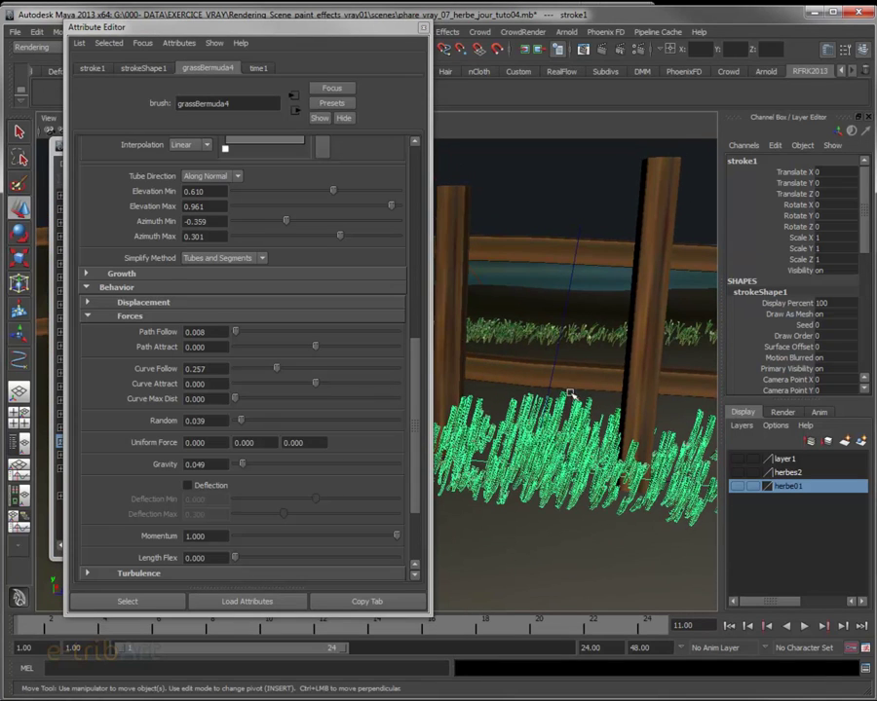
left_click_drag(275, 369, 350, 372)
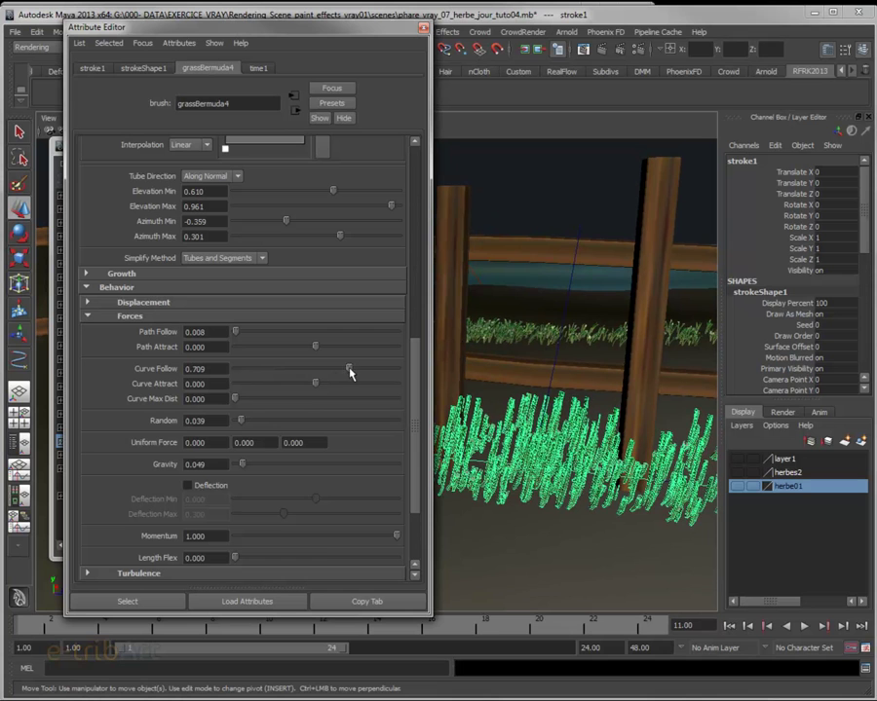
left_click(571, 280)
mouse_move(571, 280)
right_mouse_down()
mouse_move(523, 283)
mouse_move(521, 295)
right_mouse_up()
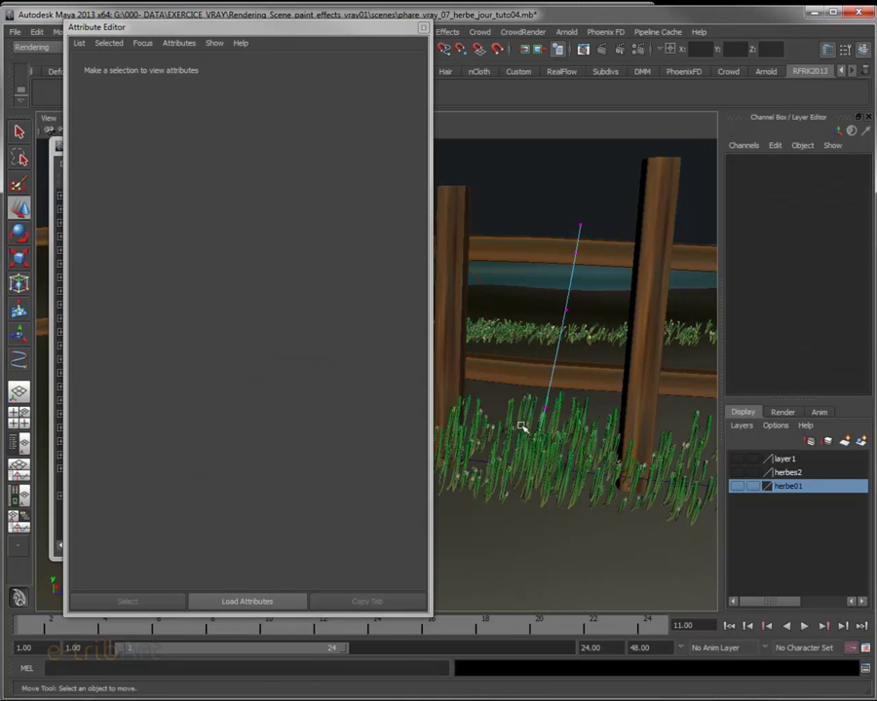
Adjust curve17's bottom CV and push its middle CV right to bend the curve
left_click(545, 411)
mouse_move(590, 412)
left_mouse_down()
mouse_move(615, 426)
mouse_move(588, 420)
left_mouse_up()
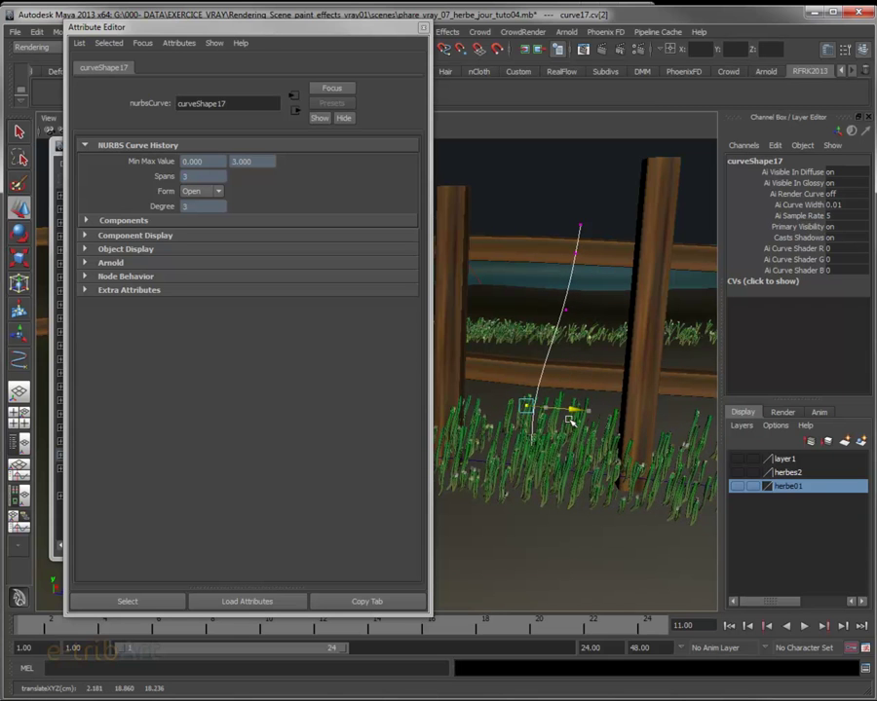
left_click(564, 310)
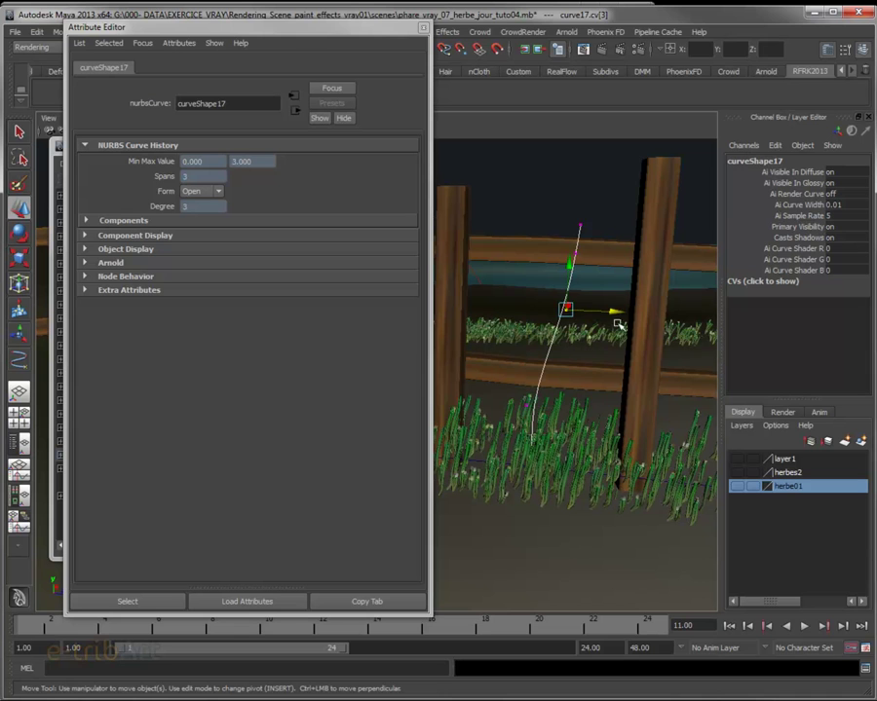
left_click_drag(617, 324, 658, 338)
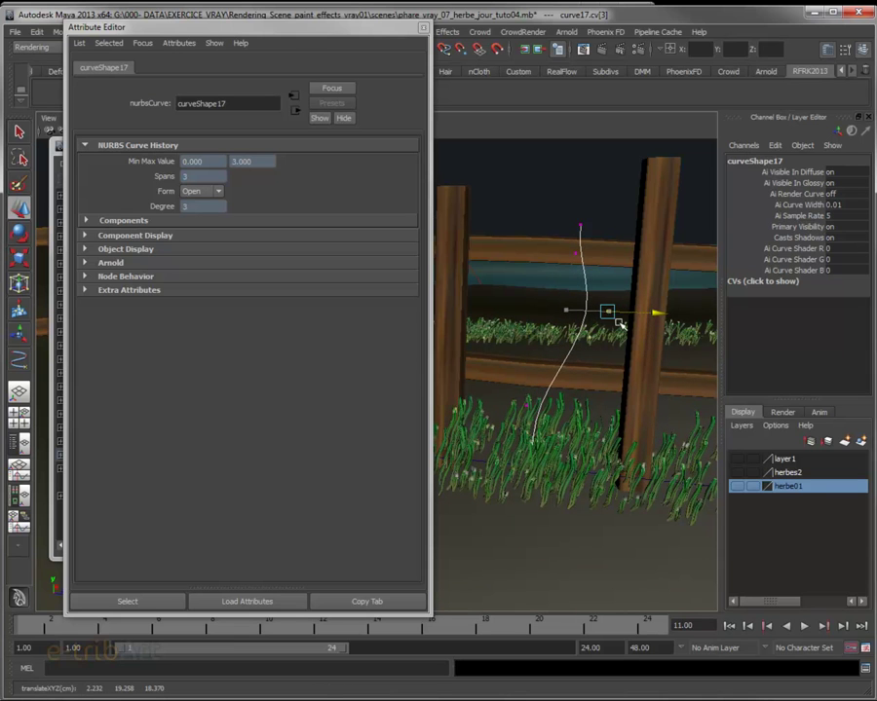
Shift curve17's top CV sideways and lower the CV beside the fence post
mouse_move(558, 209)
left_mouse_down()
mouse_move(594, 280)
mouse_move(696, 310)
left_mouse_up()
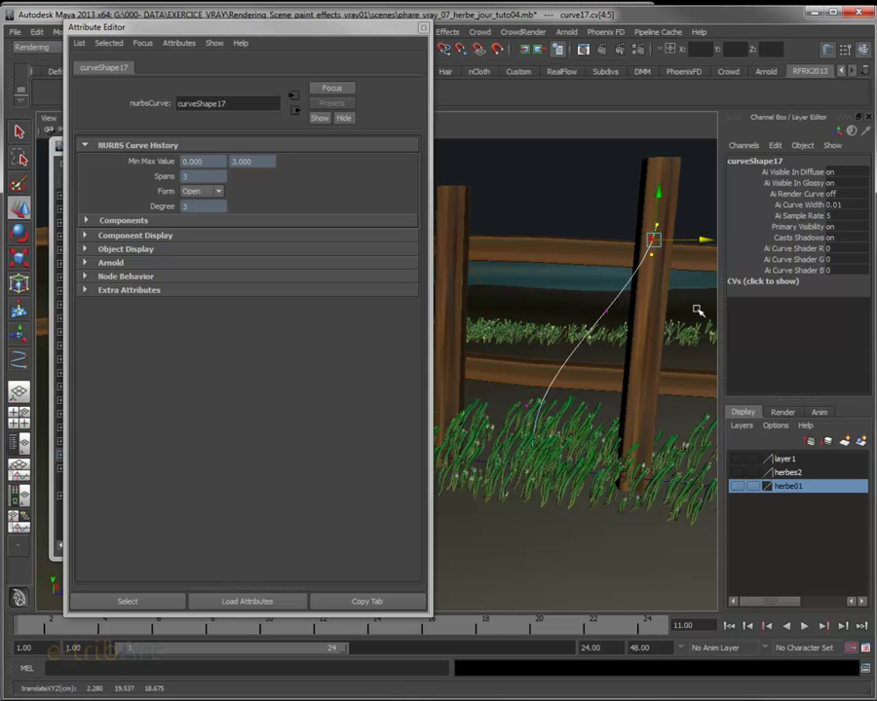
left_click(634, 210)
mouse_move(646, 214)
left_mouse_down()
mouse_move(677, 243)
mouse_move(684, 231)
mouse_move(609, 329)
mouse_move(603, 303)
left_mouse_up()
left_click(676, 231)
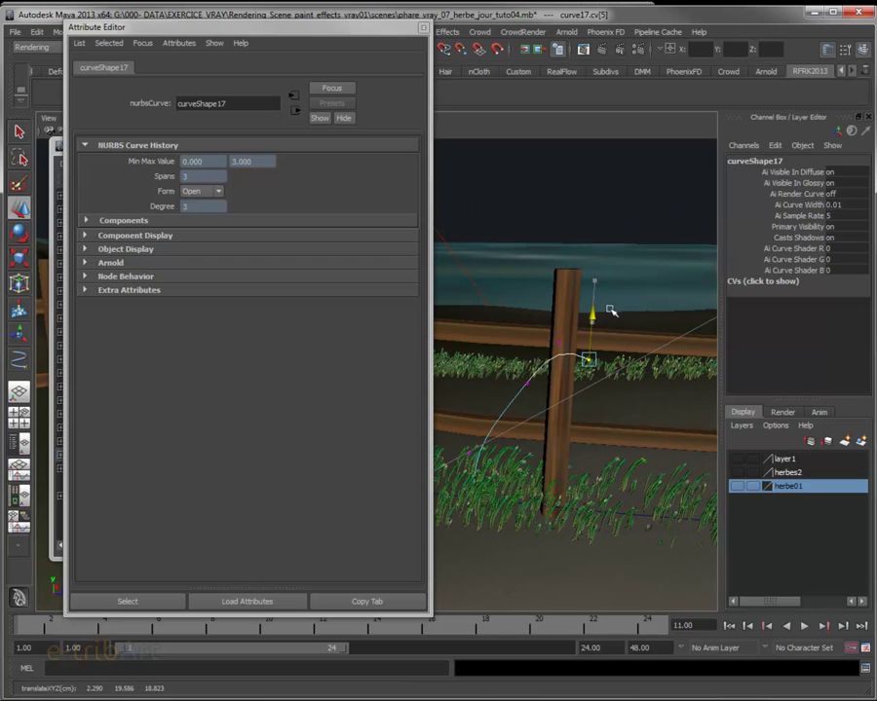
left_click_drag(635, 349, 630, 348)
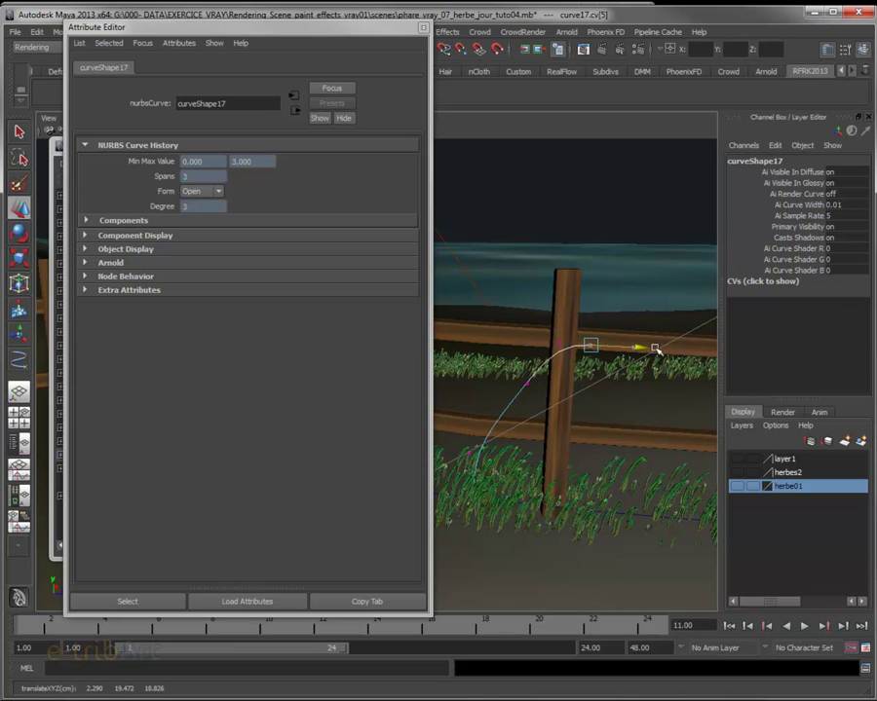
left_click_drag(551, 335, 564, 351)
mouse_move(563, 305)
left_mouse_down()
mouse_move(563, 325)
mouse_move(565, 318)
left_mouse_up()
Orbit around the fence to check the arc, then close the Attribute Editor
mouse_move(558, 407)
left_mouse_down("alt")
mouse_move(597, 373)
mouse_move(573, 383)
left_mouse_up("alt")
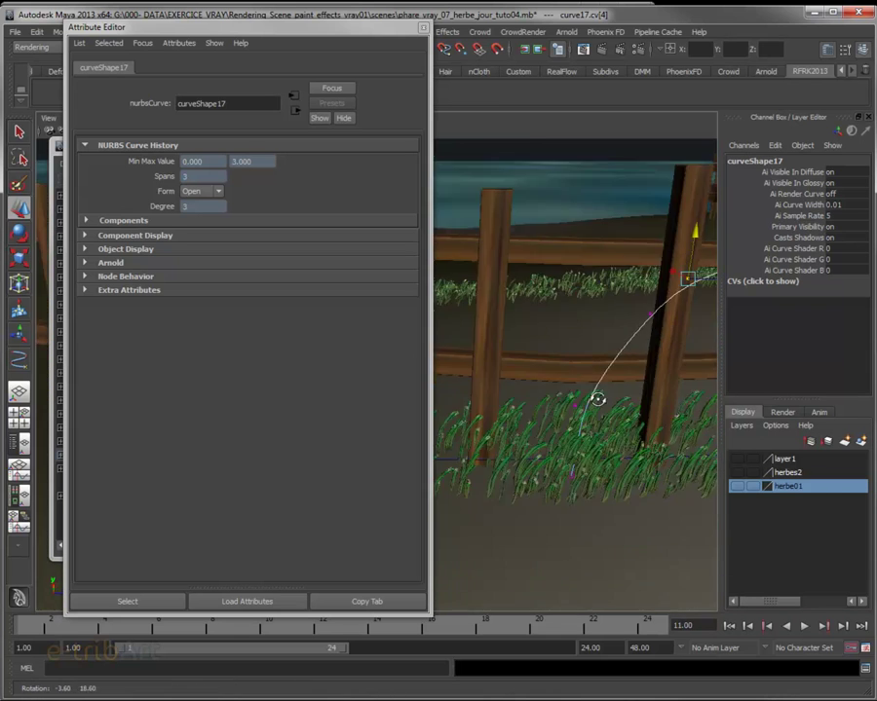
mouse_move(600, 433)
left_mouse_down("alt")
mouse_move(619, 414)
mouse_move(538, 421)
mouse_move(530, 413)
mouse_move(547, 419)
mouse_move(567, 491)
mouse_move(618, 477)
mouse_move(588, 469)
mouse_move(524, 480)
mouse_move(505, 464)
mouse_move(461, 510)
mouse_move(635, 333)
left_mouse_up("alt")
mouse_move(144, 26)
left_mouse_down()
mouse_move(339, 70)
mouse_move(343, 121)
left_mouse_up()
left_click(657, 121)
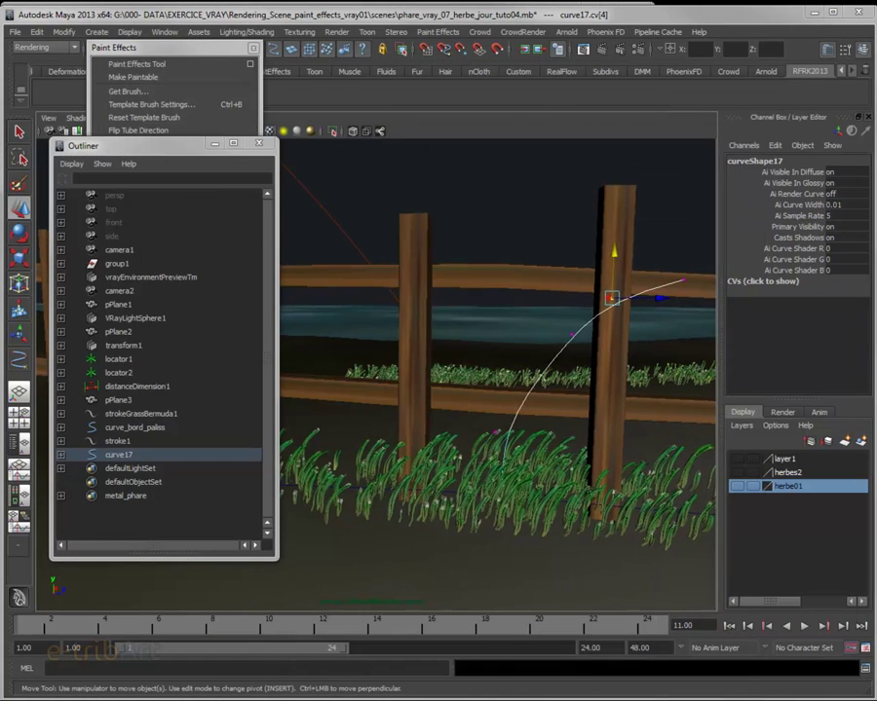
Select curve_bord_paliss, the ground curve along the fence, in the Outliner
mouse_move(403, 491)
left_mouse_down("alt")
mouse_move(483, 494)
mouse_move(489, 481)
mouse_move(490, 495)
left_mouse_up("alt")
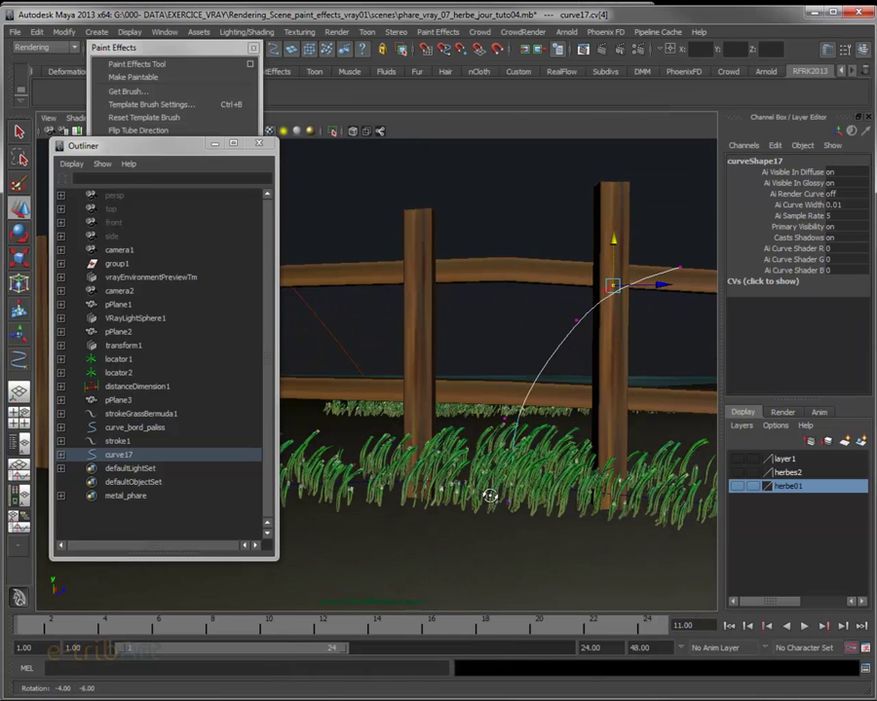
left_click(122, 428)
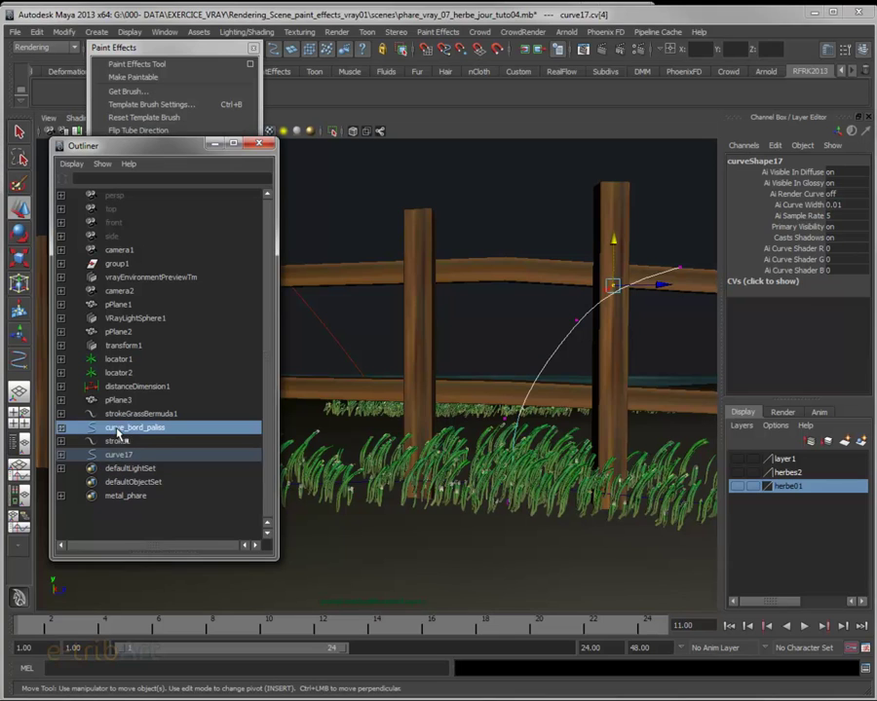
scroll(524, 511, "down", 1)
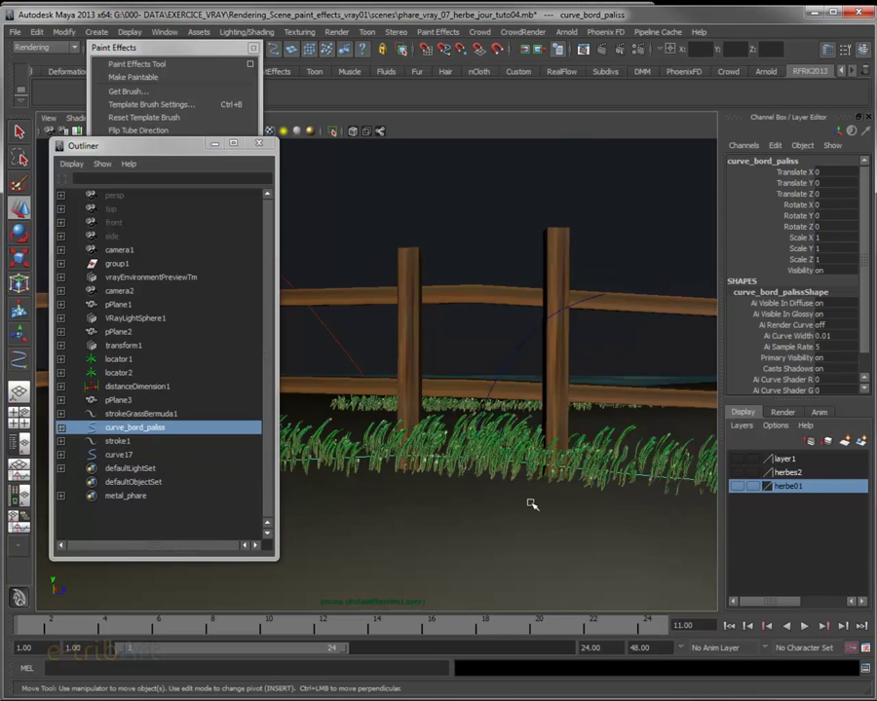
scroll(528, 505, "down", 1)
scroll(531, 503, "down", 1)
scroll(526, 499, "down", 1)
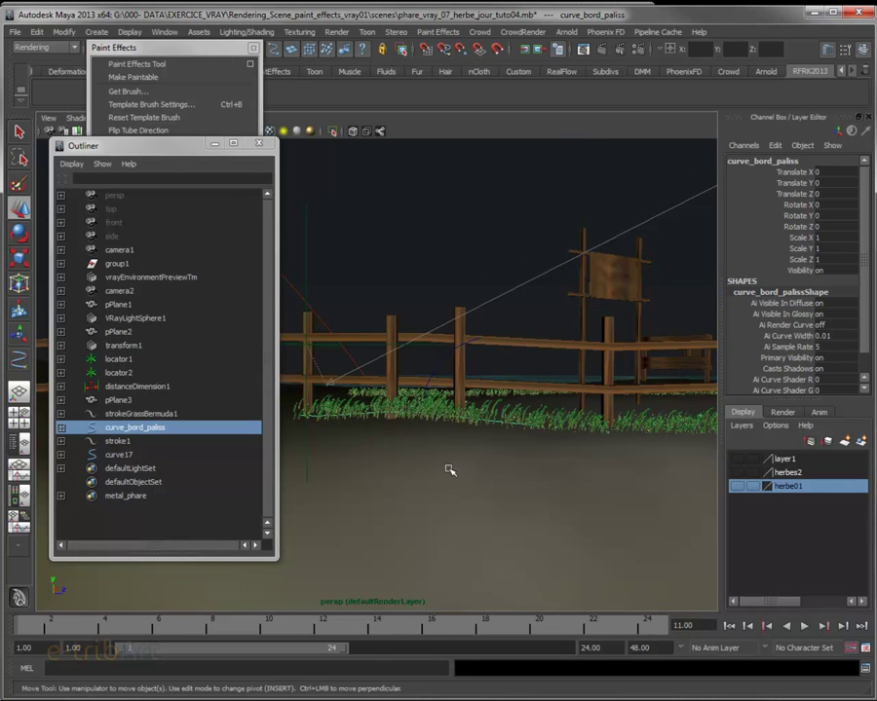
scroll(425, 465, "up", 3)
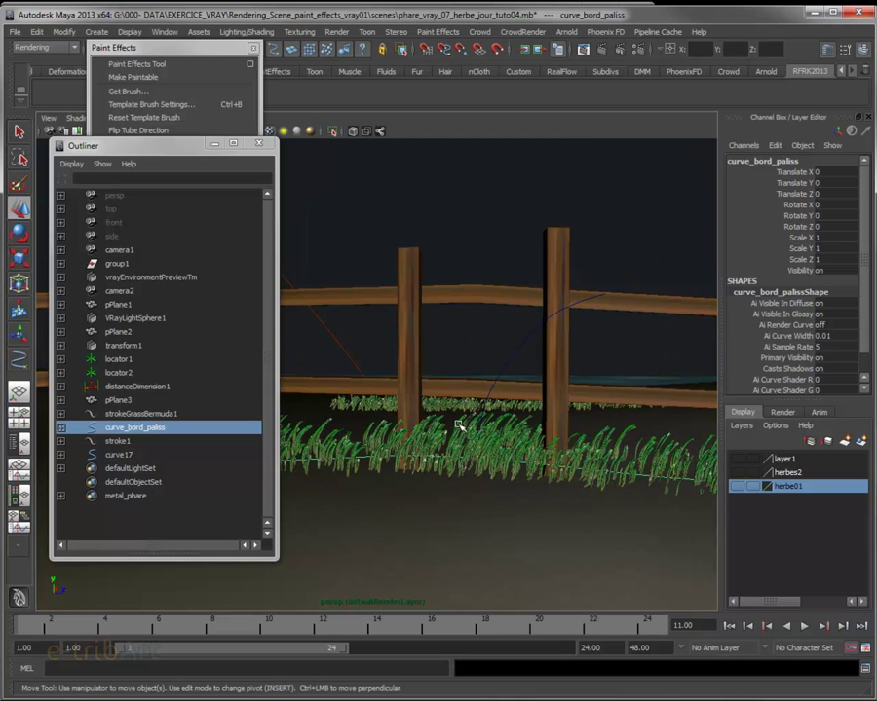
Lower cv[2] of curve_bord_paliss slightly in Y
left_click(465, 481)
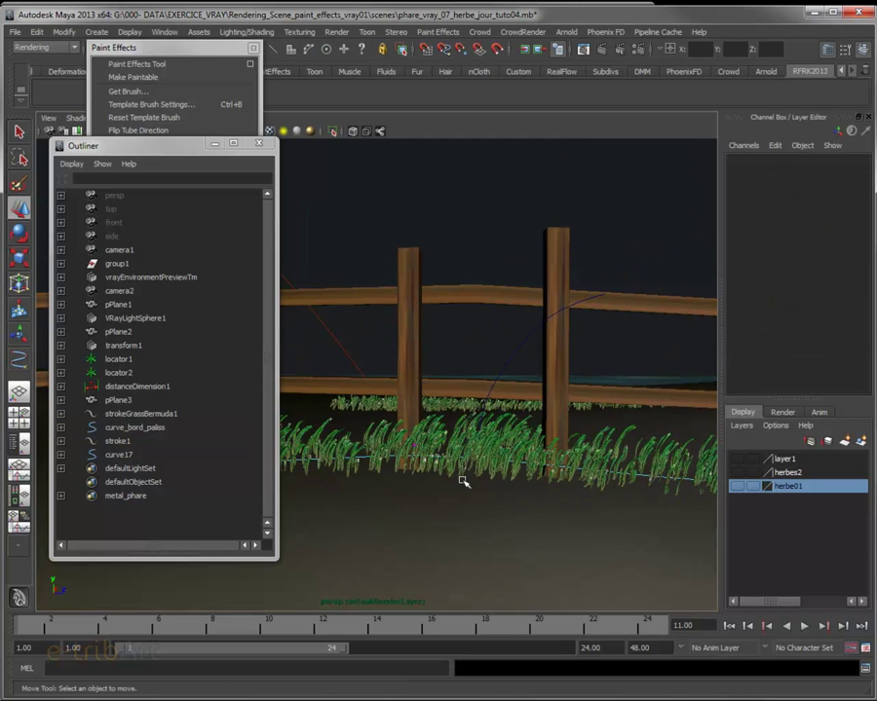
left_click(416, 446)
left_click_drag(414, 416, 415, 419)
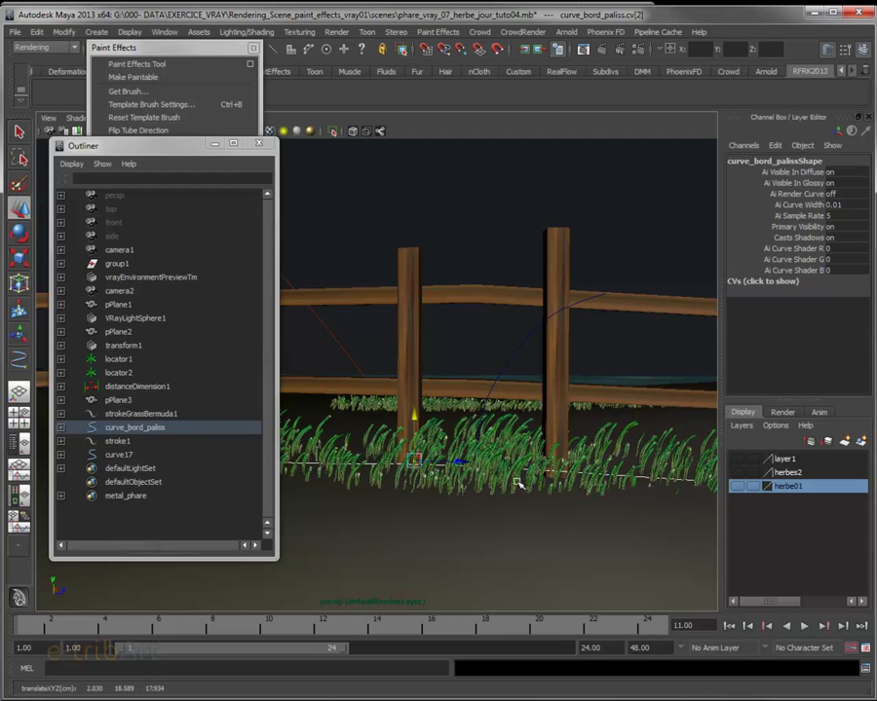
Orbit the view and select curve17 arching over the fence rail
mouse_move(431, 531)
left_mouse_down("alt")
mouse_move(423, 526)
mouse_move(458, 542)
mouse_move(493, 534)
mouse_move(409, 522)
mouse_move(413, 546)
left_mouse_up("alt")
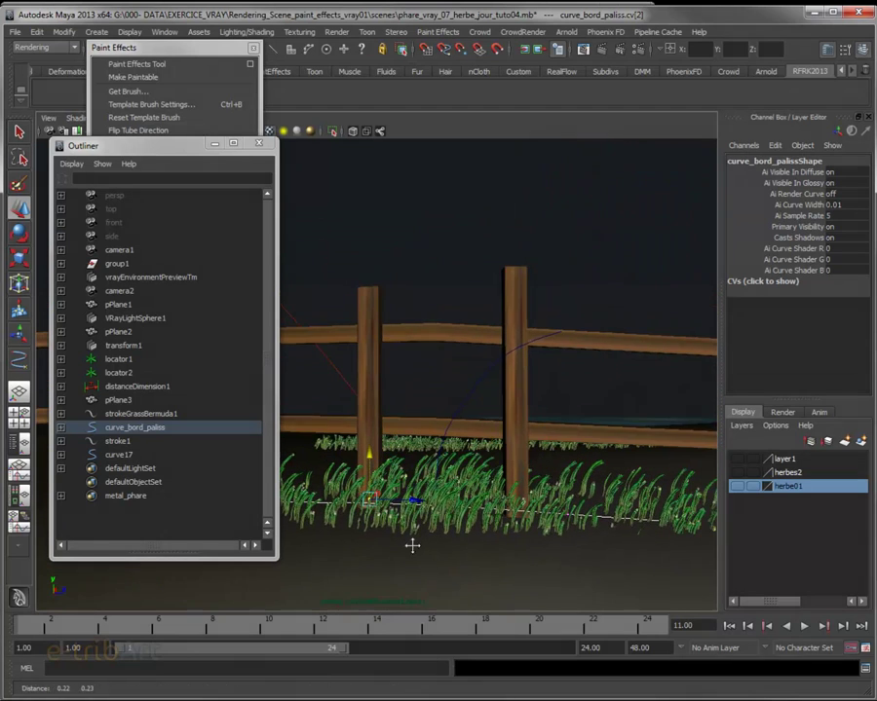
left_click(451, 464)
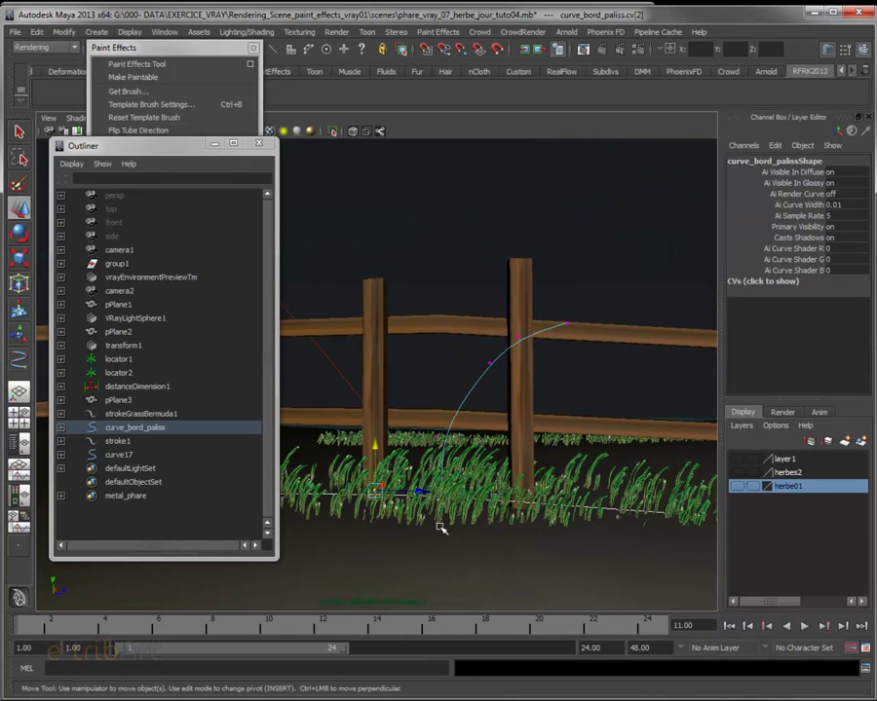
mouse_move(463, 466)
left_mouse_down("alt")
mouse_move(499, 470)
mouse_move(448, 468)
mouse_move(452, 474)
mouse_move(441, 464)
mouse_move(480, 394)
left_mouse_up("alt")
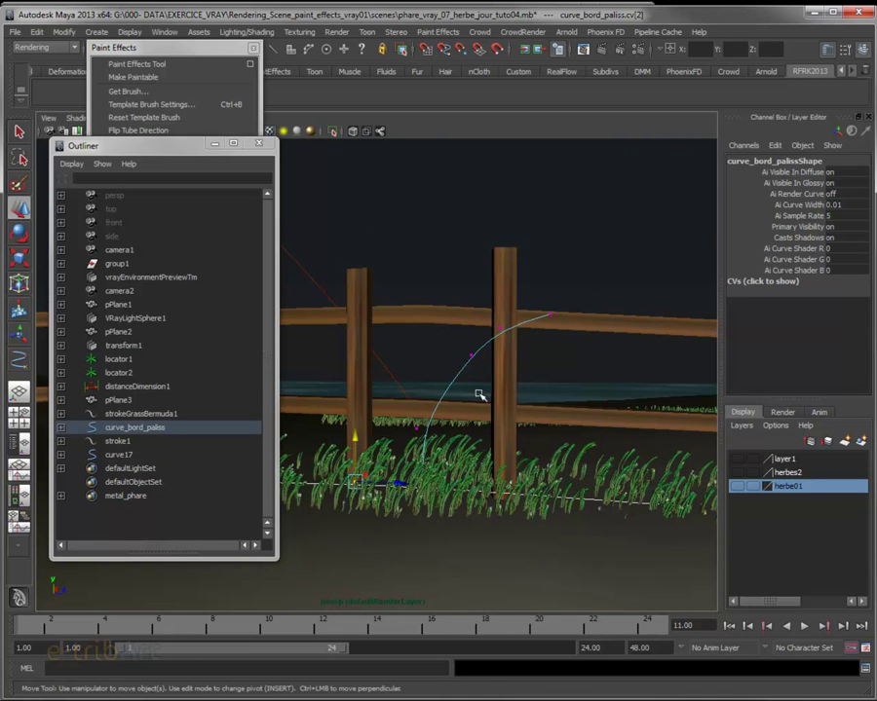
Lower one of curve17's upper CVs and nudge it slightly sideways
left_click(470, 356)
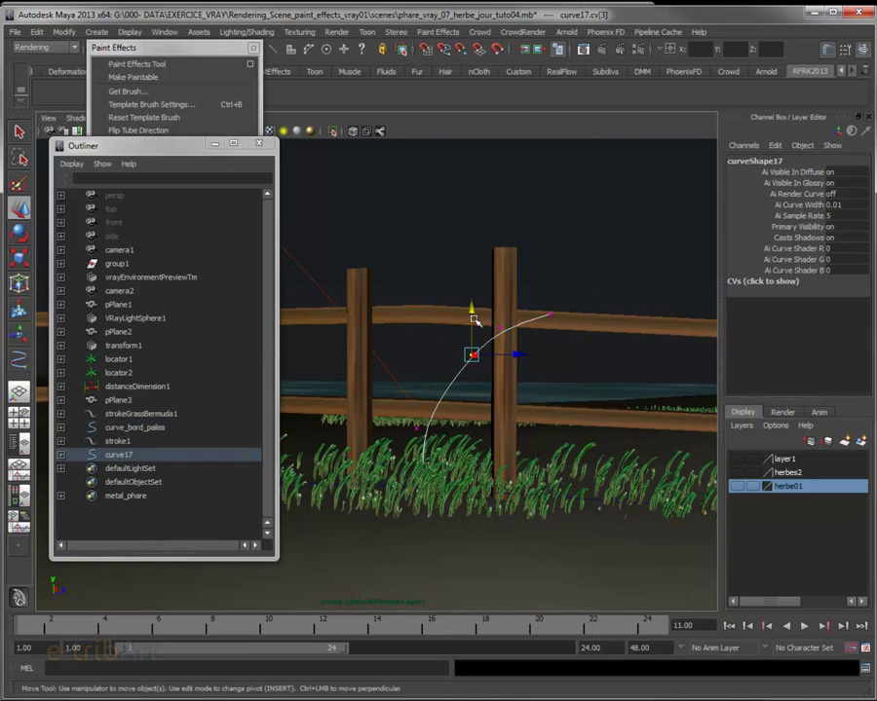
mouse_move(470, 310)
left_mouse_down()
mouse_move(468, 340)
mouse_move(467, 309)
mouse_move(463, 328)
left_mouse_up()
mouse_move(515, 368)
left_mouse_down()
mouse_move(505, 369)
mouse_move(511, 372)
left_mouse_up()
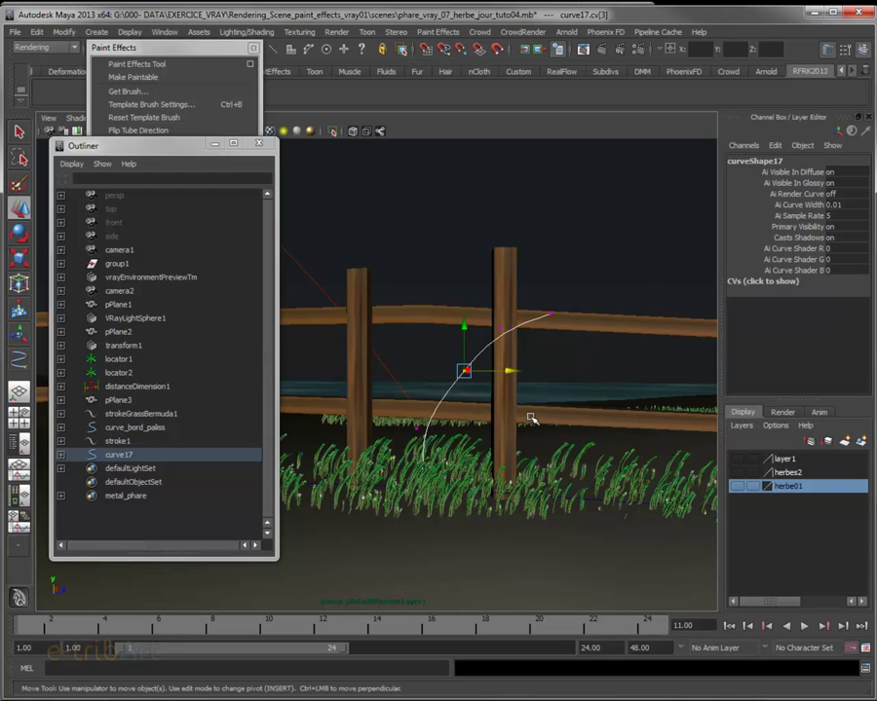
Show curve17's CV table and select CV 4's values (4.555, 18.277, 18.712)
left_click(748, 283)
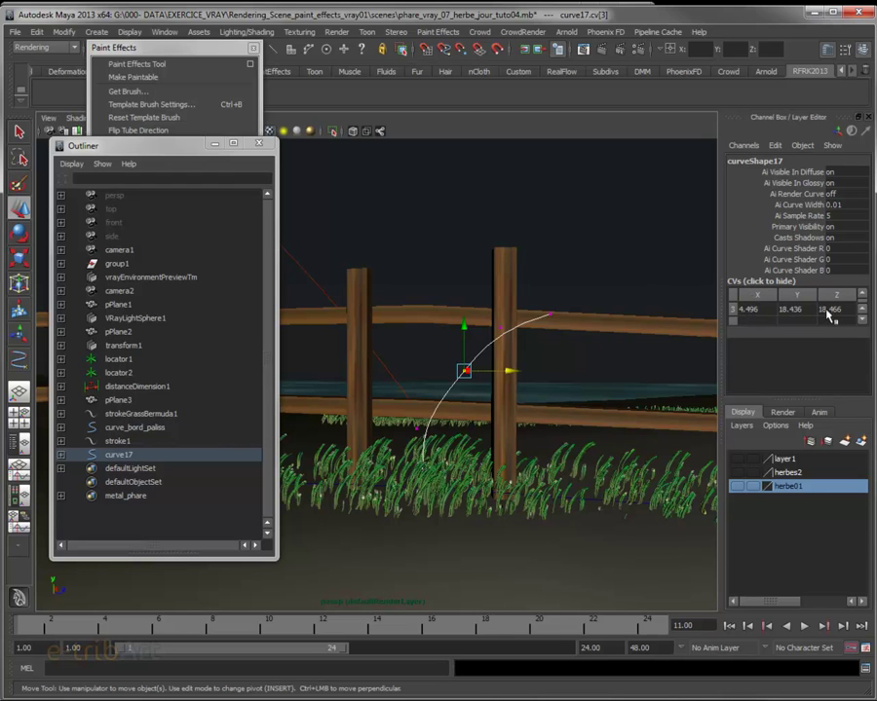
left_click(498, 326)
left_click_drag(745, 309, 830, 309)
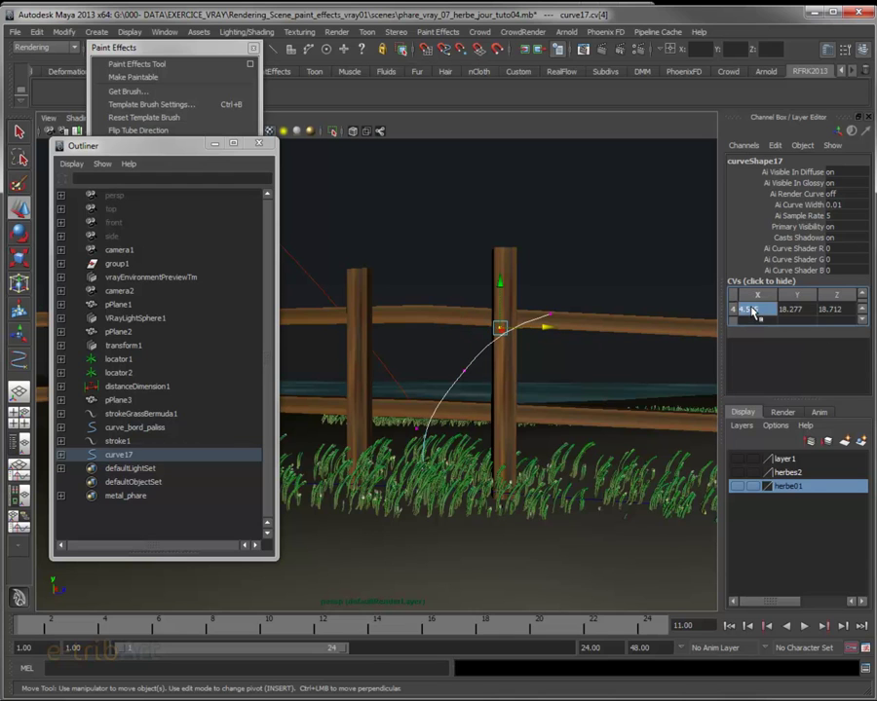
right_click(830, 309)
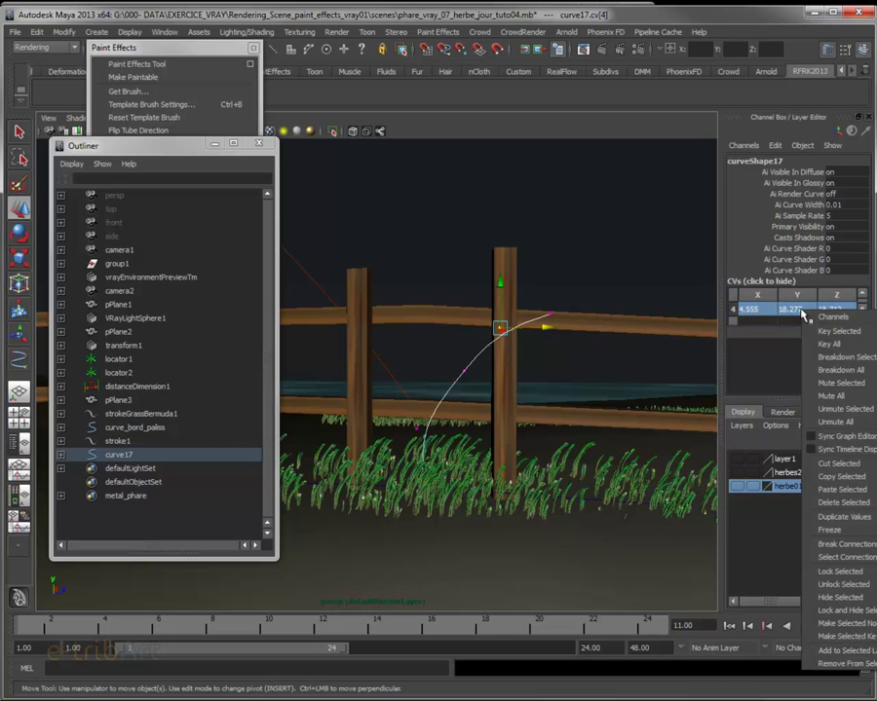
left_click(577, 134)
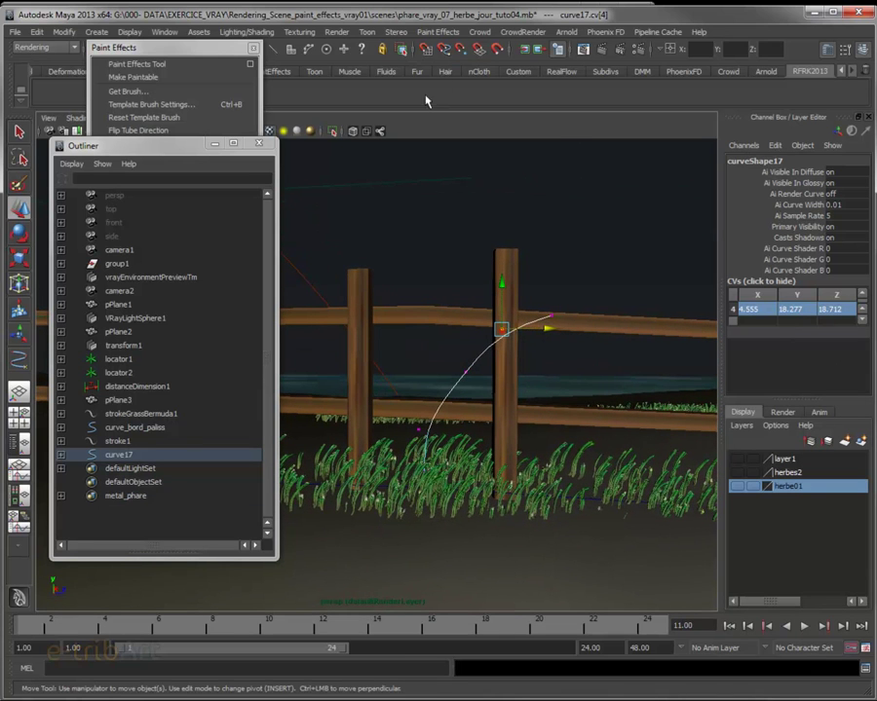
left_click_drag(127, 47, 153, 120)
Switch to the Animation menu set, add CV 5 to the selection, and open Create Deformers
left_click(44, 47)
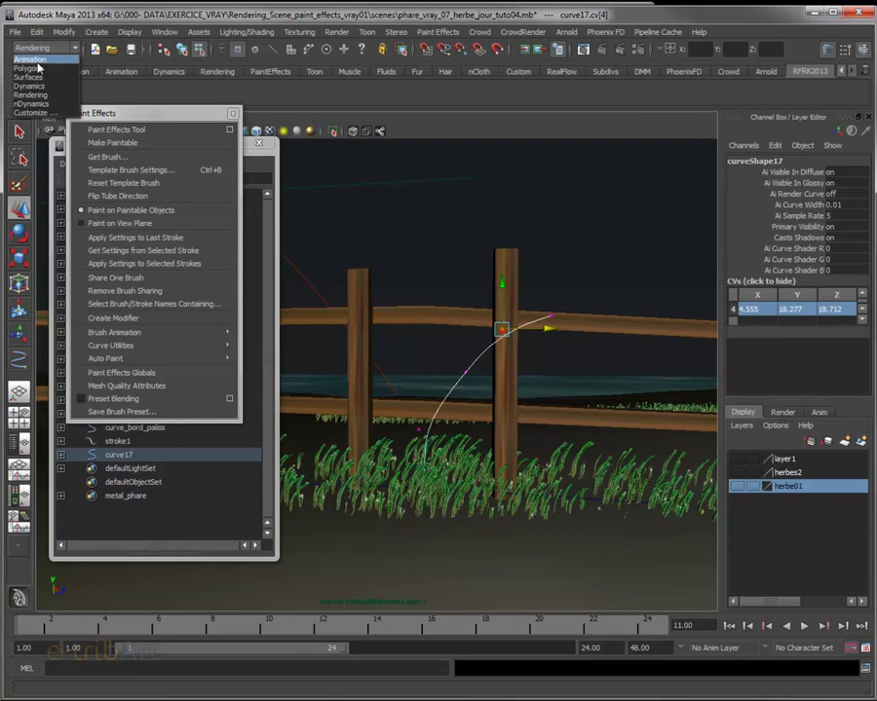
left_click(37, 60)
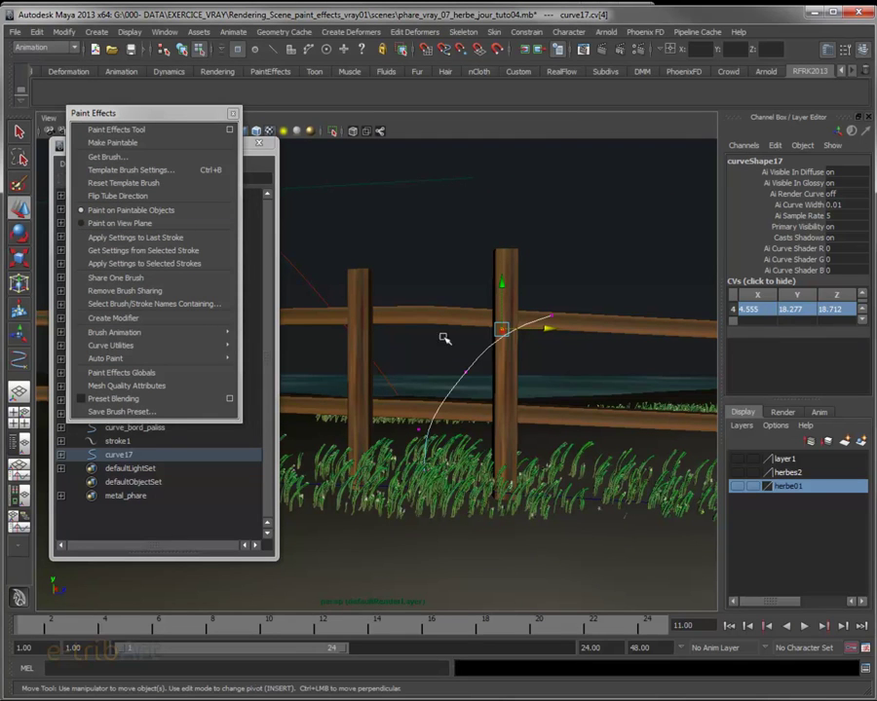
left_click(553, 316, "shift")
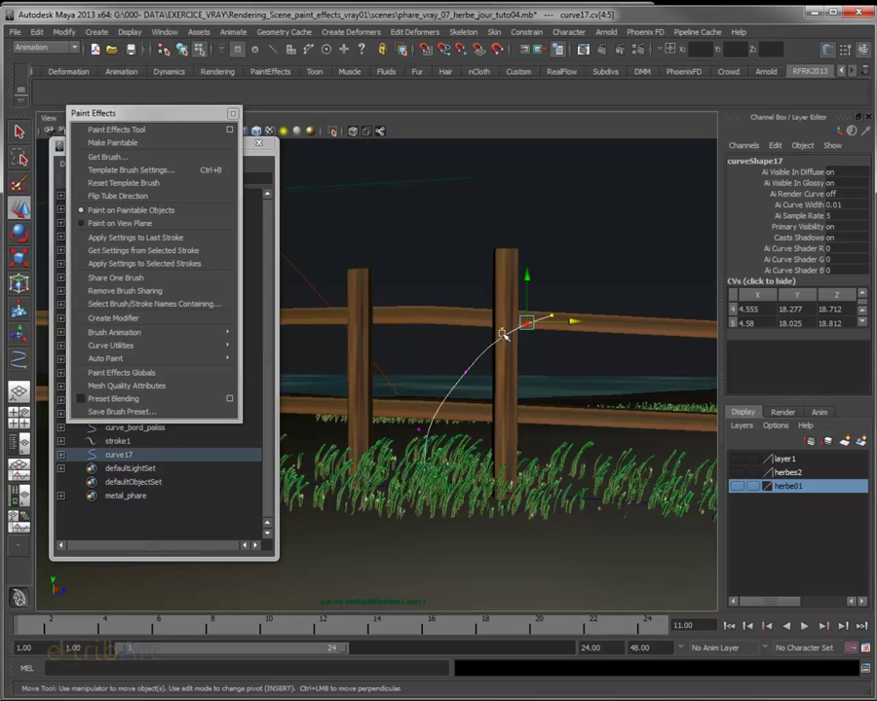
left_click(351, 32)
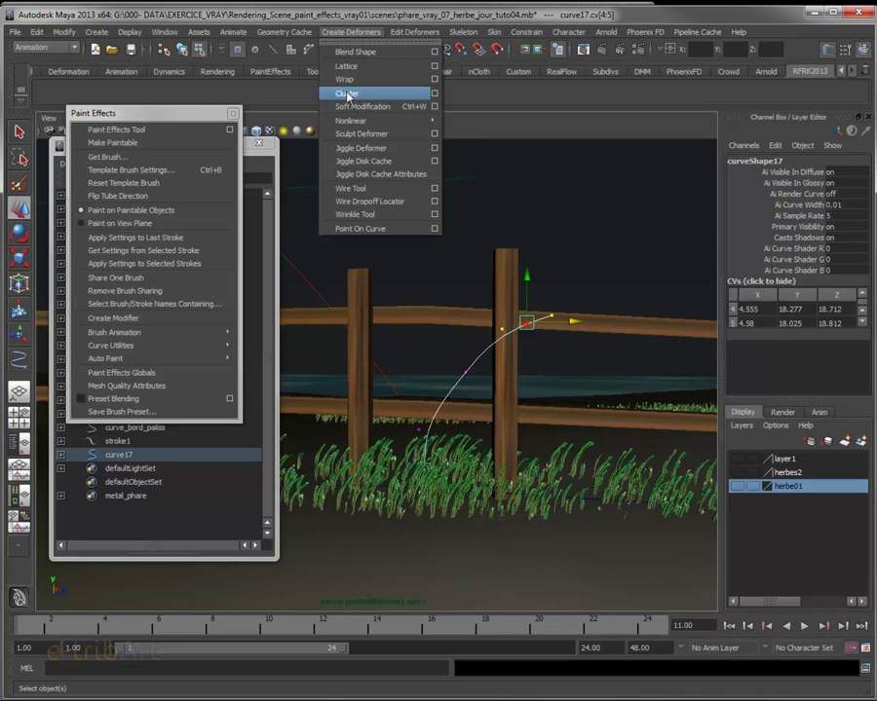
Create cluster1 on curve17's top control vertices and reselect cluster1Handle
left_click(347, 95)
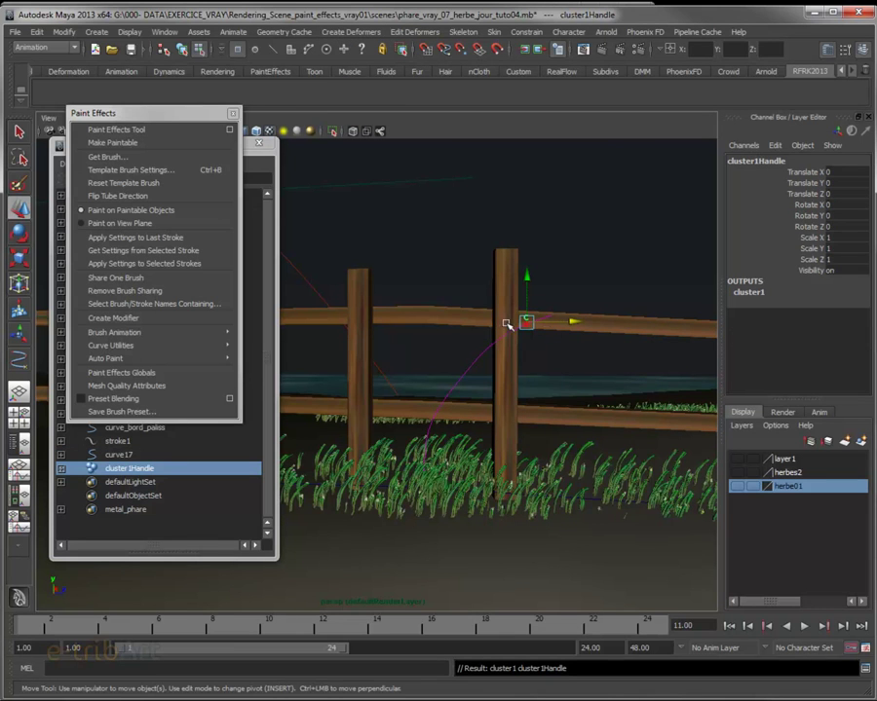
mouse_move(146, 115)
left_mouse_down()
mouse_move(196, 110)
mouse_move(253, 62)
left_mouse_up()
mouse_move(98, 145)
left_mouse_down()
mouse_move(96, 99)
mouse_move(106, 110)
left_mouse_up()
left_click(127, 420)
left_click(136, 433)
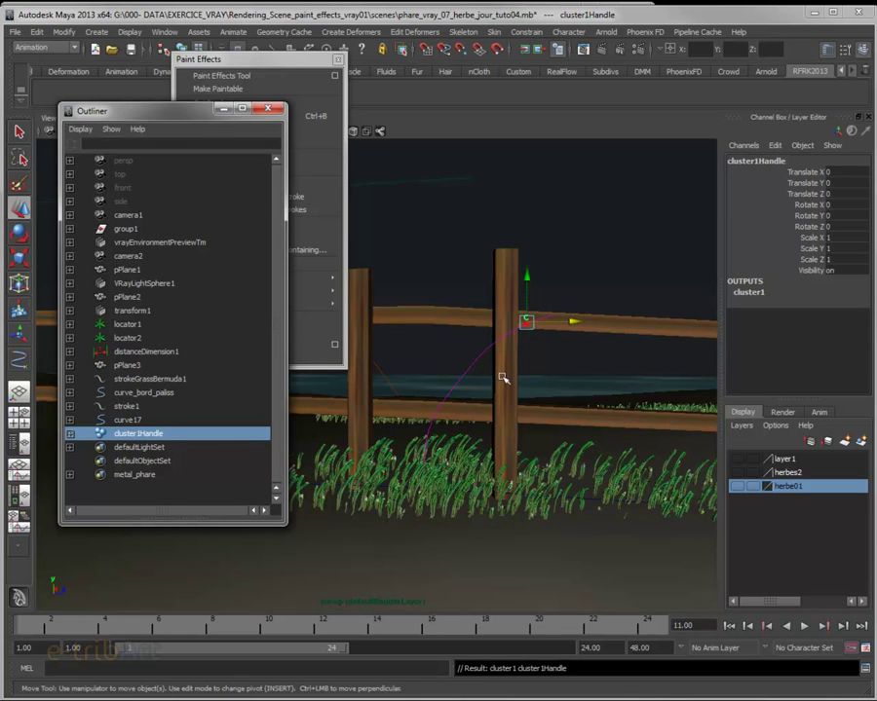
Key cluster1Handle's Translate X, Y and Z at frame 1 with Key Selected
left_click_drag(805, 171, 807, 263)
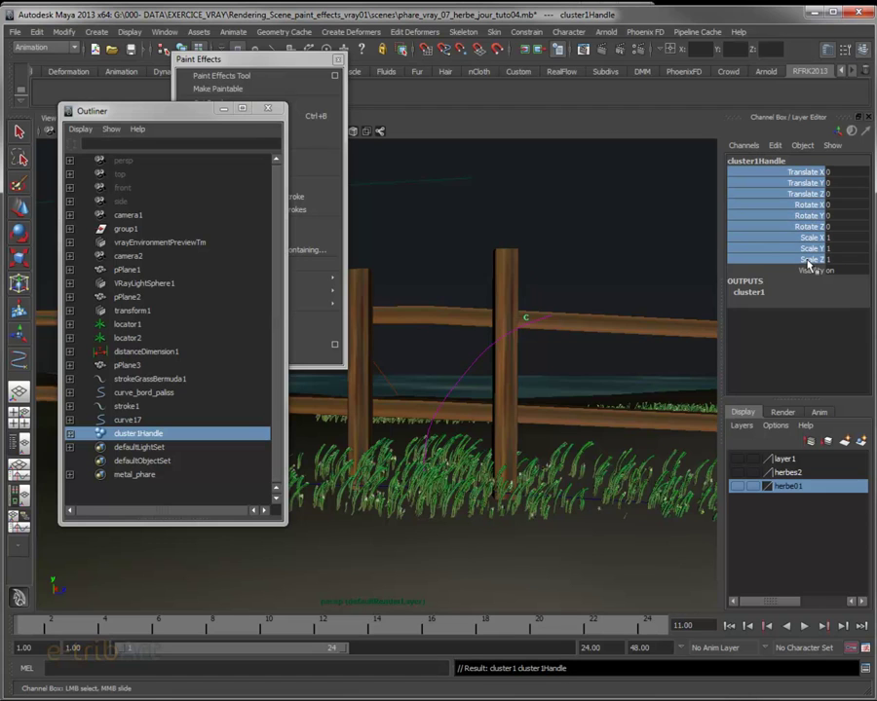
left_click(801, 162)
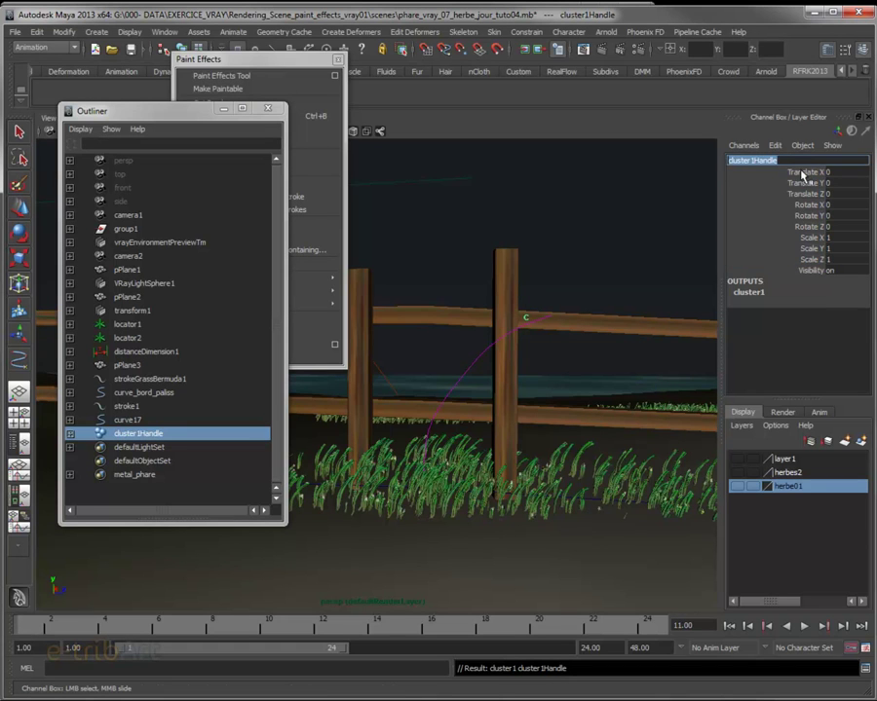
left_click(800, 173)
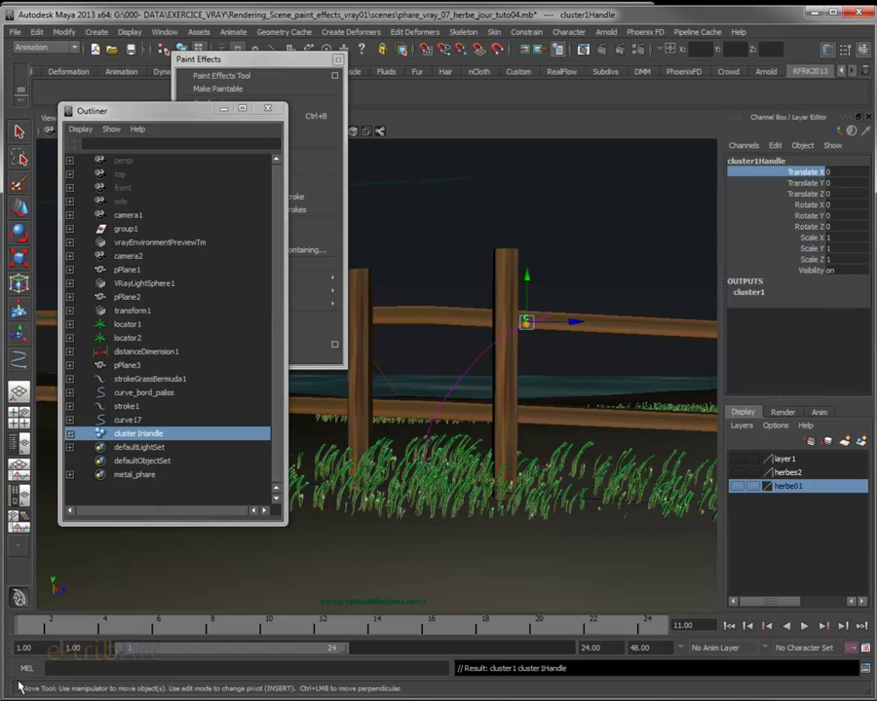
left_click(5, 628)
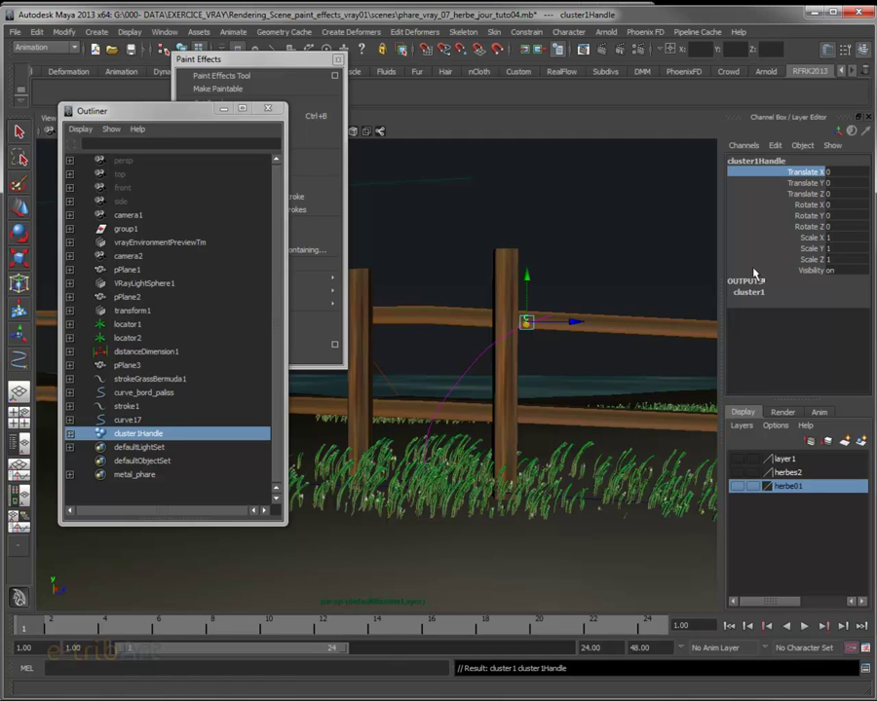
left_click_drag(805, 173, 806, 195)
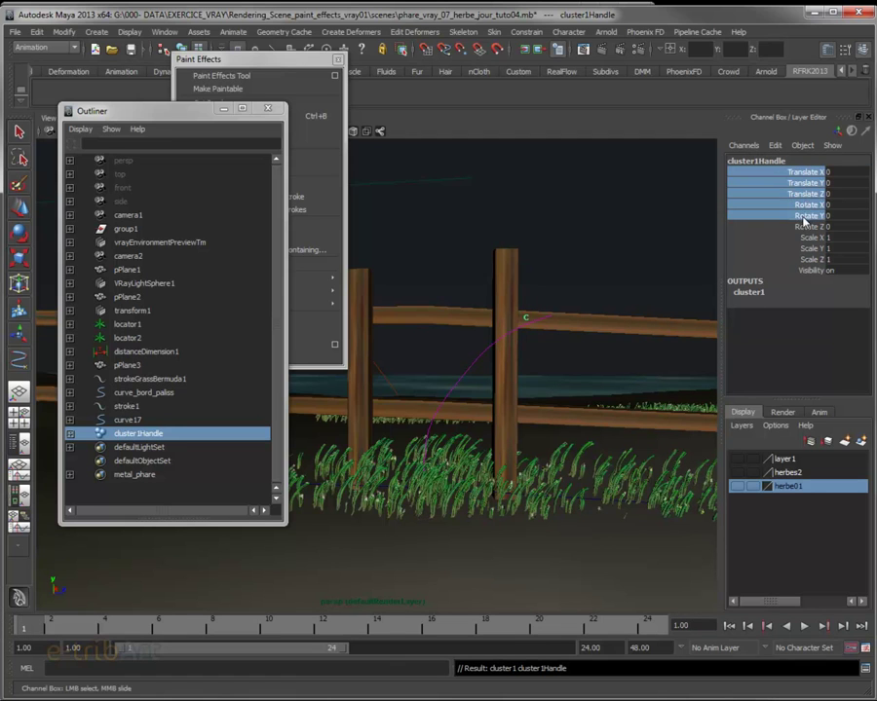
right_click(807, 199)
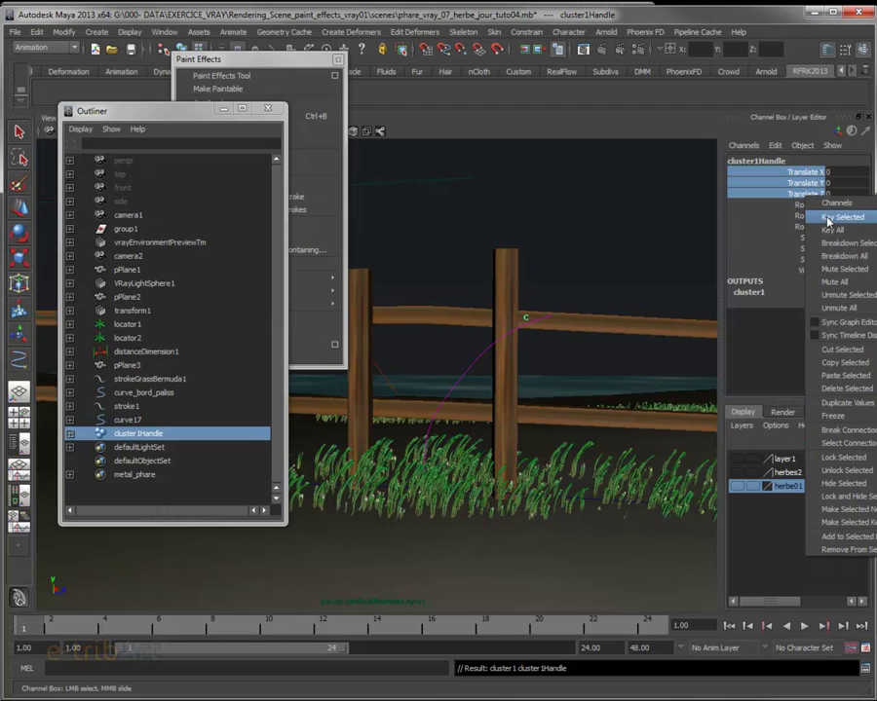
left_click(828, 218)
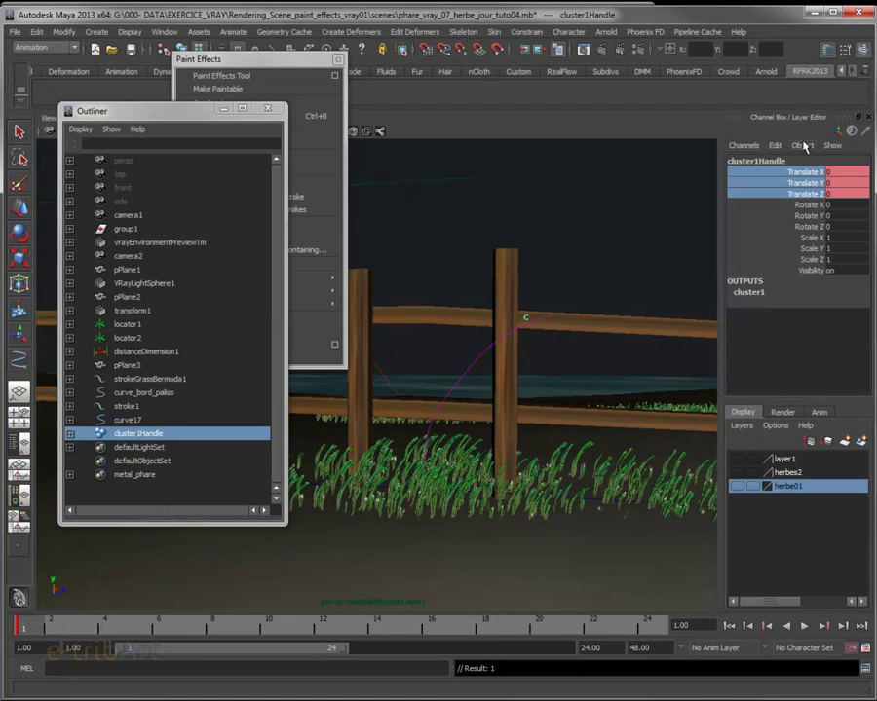
At frame 10, move cluster1Handle sideways to Translate Z -0.319 and key it
key("alt+v")
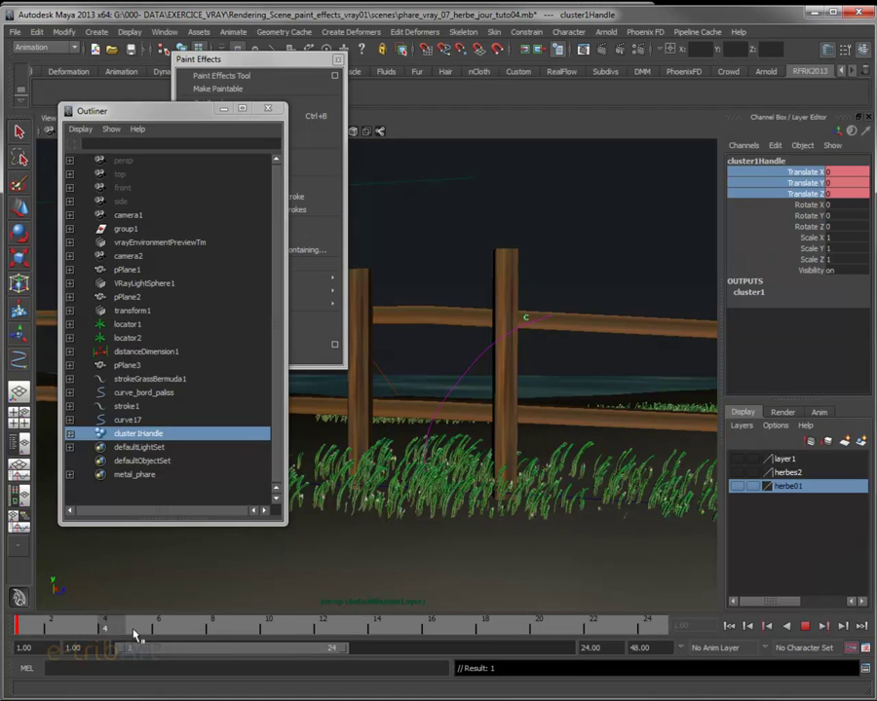
left_click(284, 613)
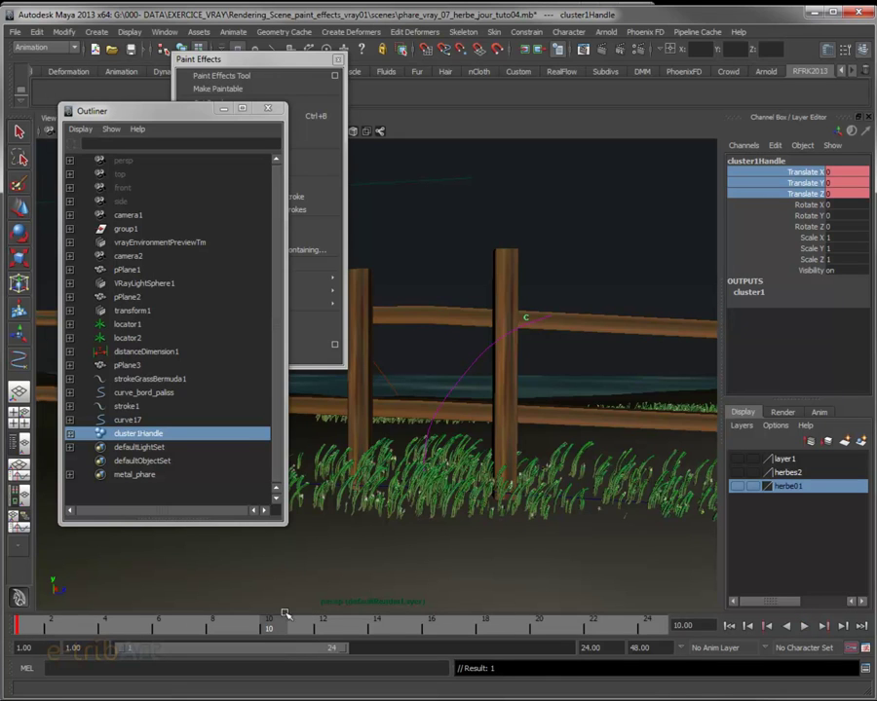
key("w")
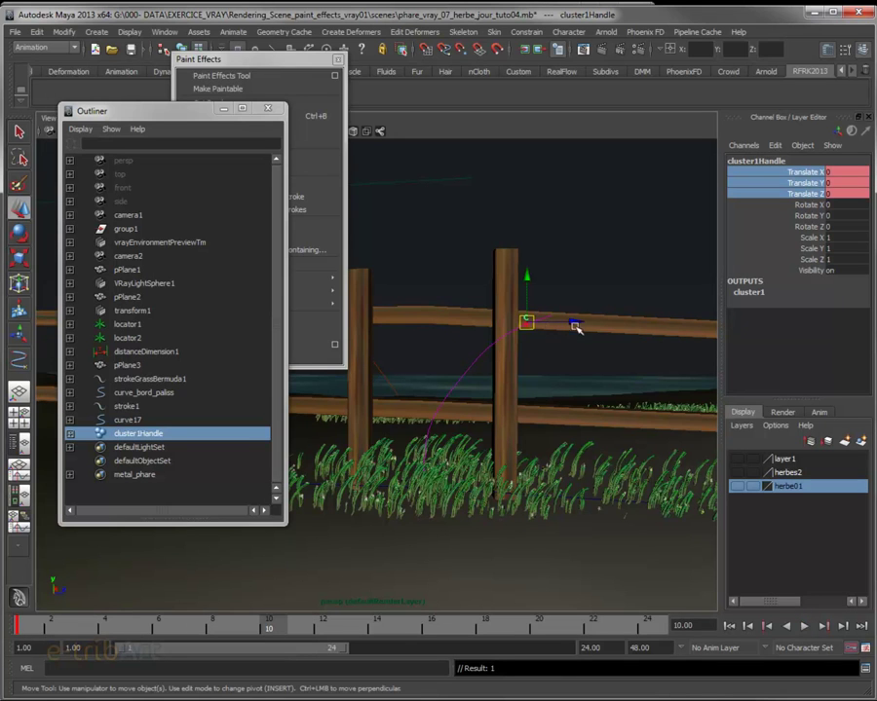
mouse_move(575, 323)
left_mouse_down()
mouse_move(607, 327)
mouse_move(658, 351)
mouse_move(474, 348)
mouse_move(512, 348)
left_mouse_up()
key("s")
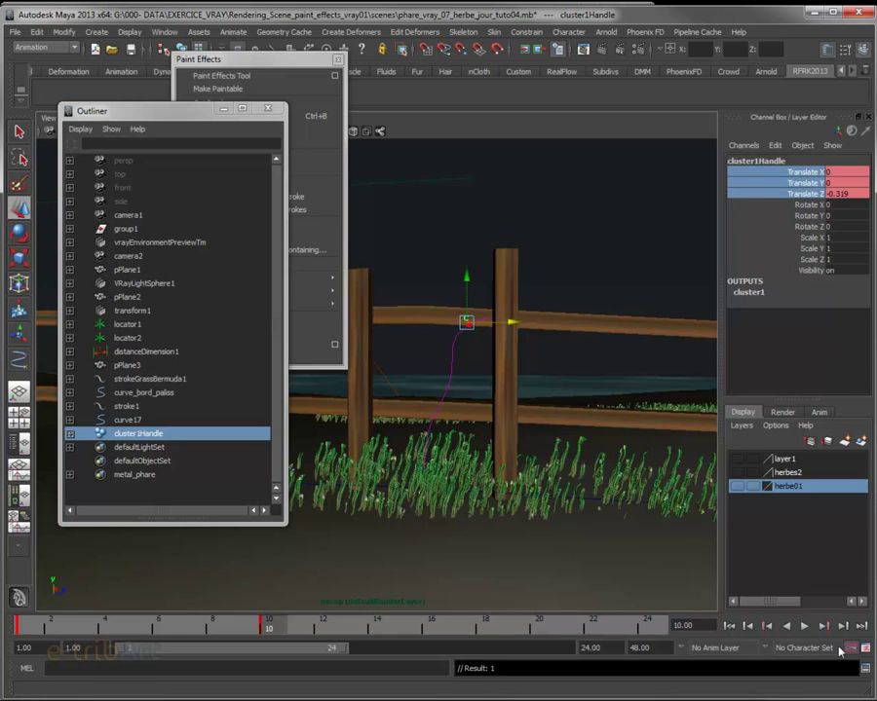
Turn on Auto Keyframe, preview the curve's bend, and reselect the control curve
left_click(851, 649)
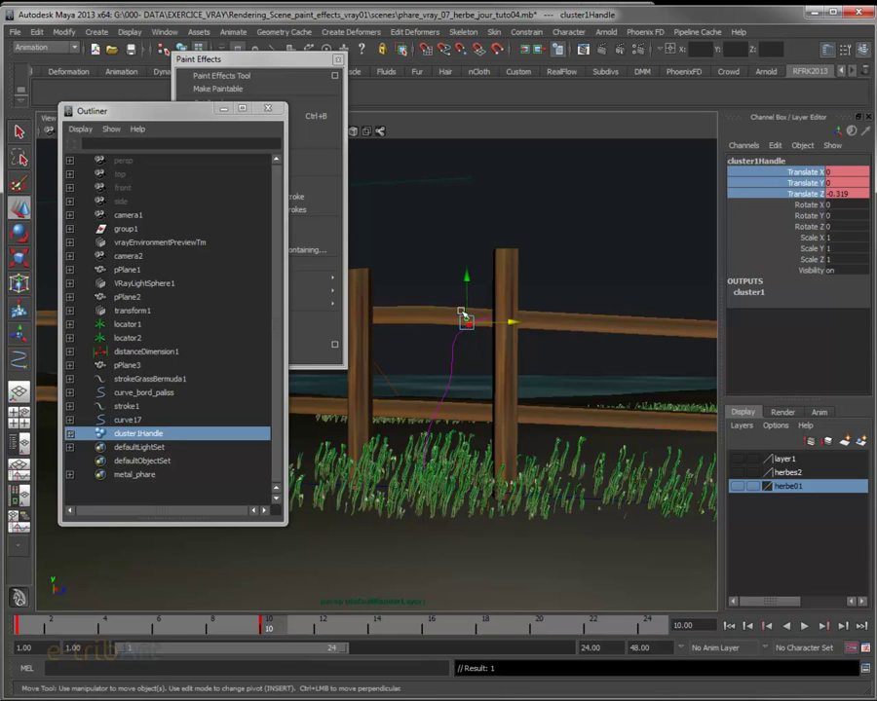
left_click_drag(272, 633, 59, 627)
key("alt+v")
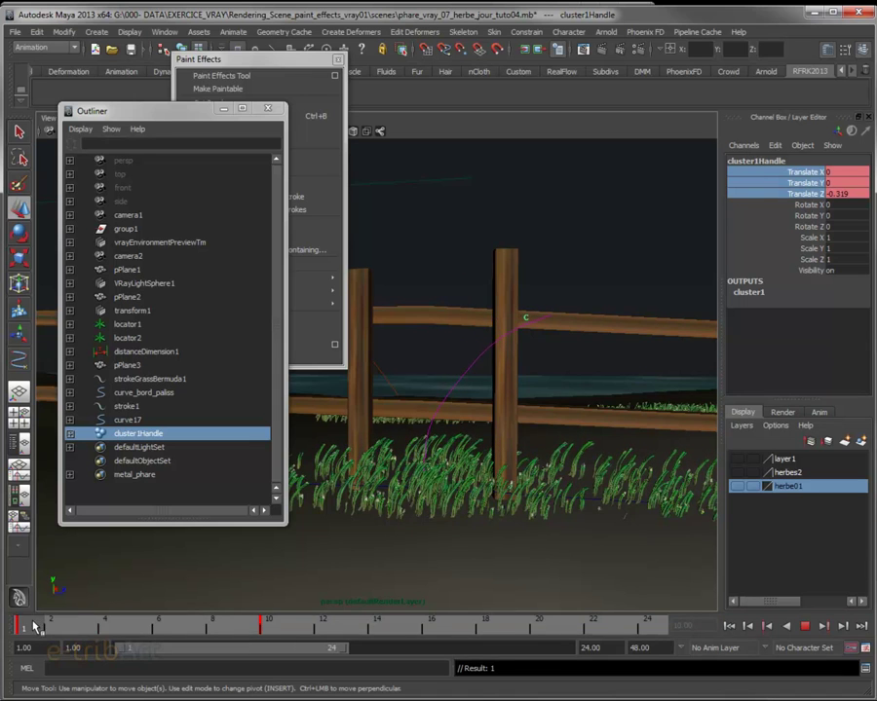
key("alt+v")
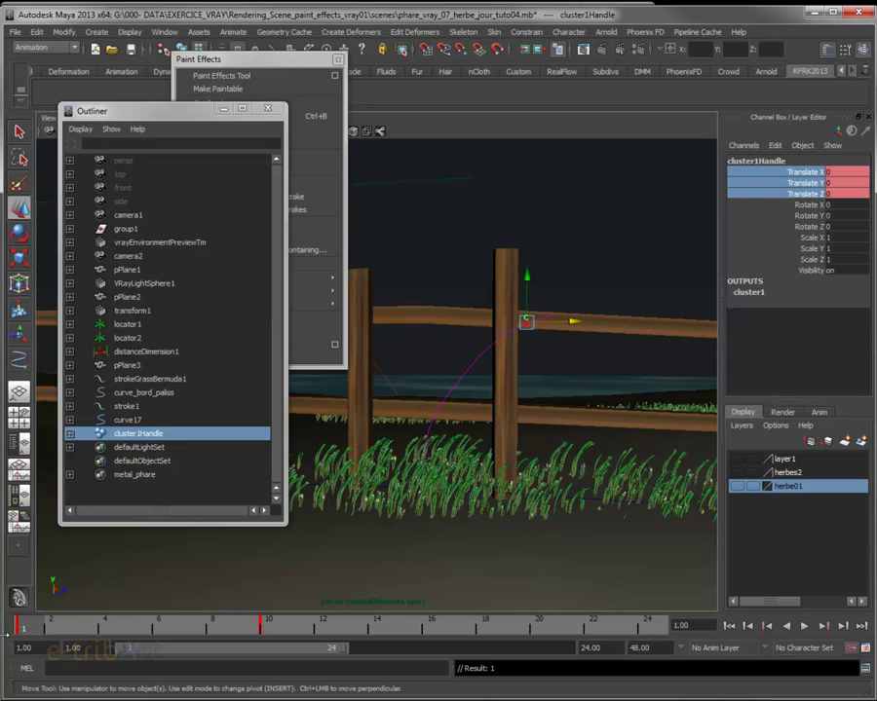
left_click(482, 356)
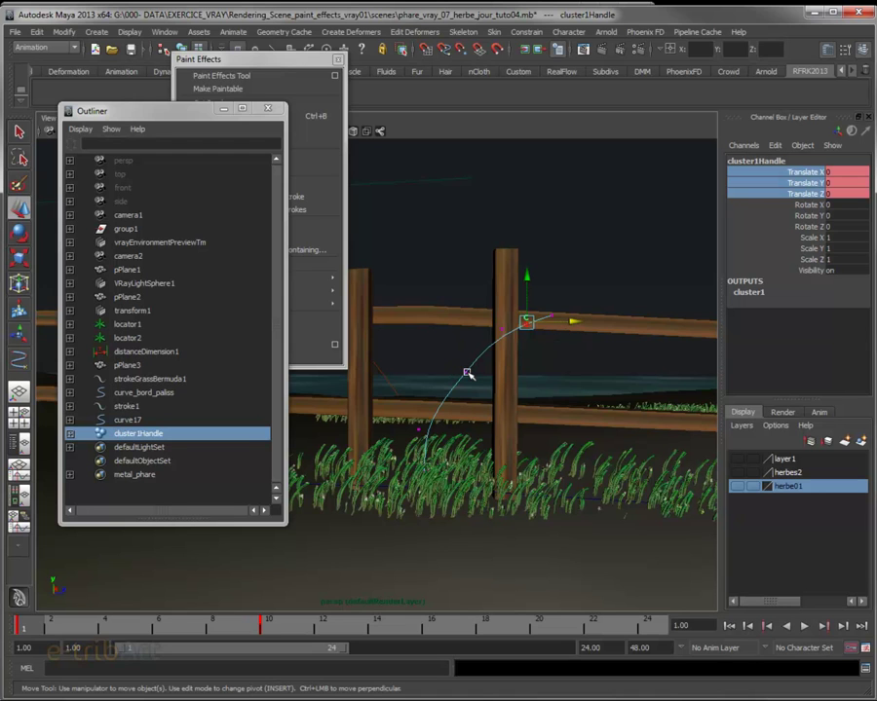
Add cluster2 to a middle CV of curve17 and key its translation at frame 1
left_click(468, 373)
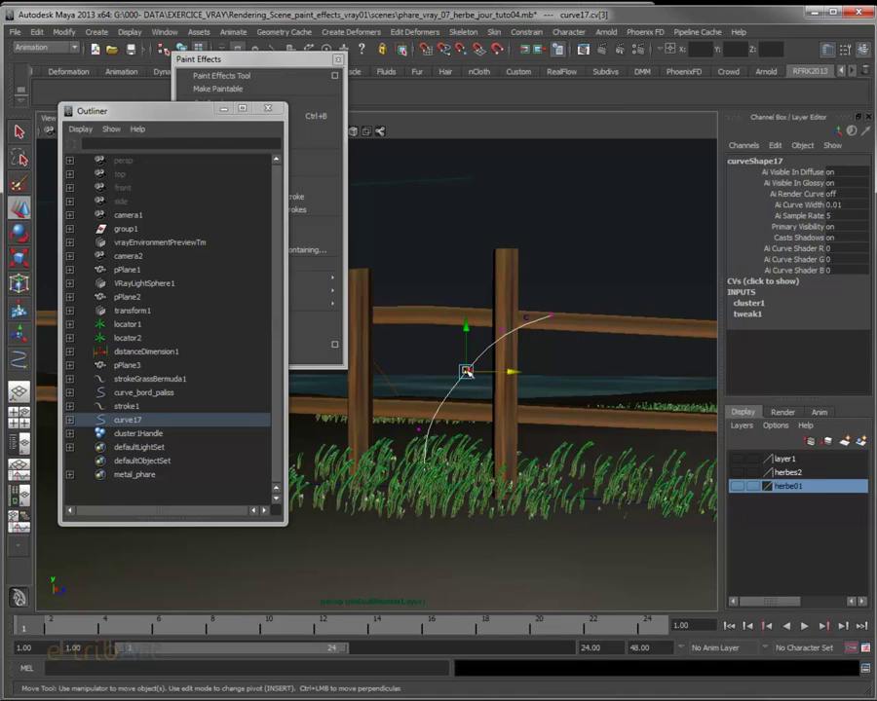
left_click(349, 34)
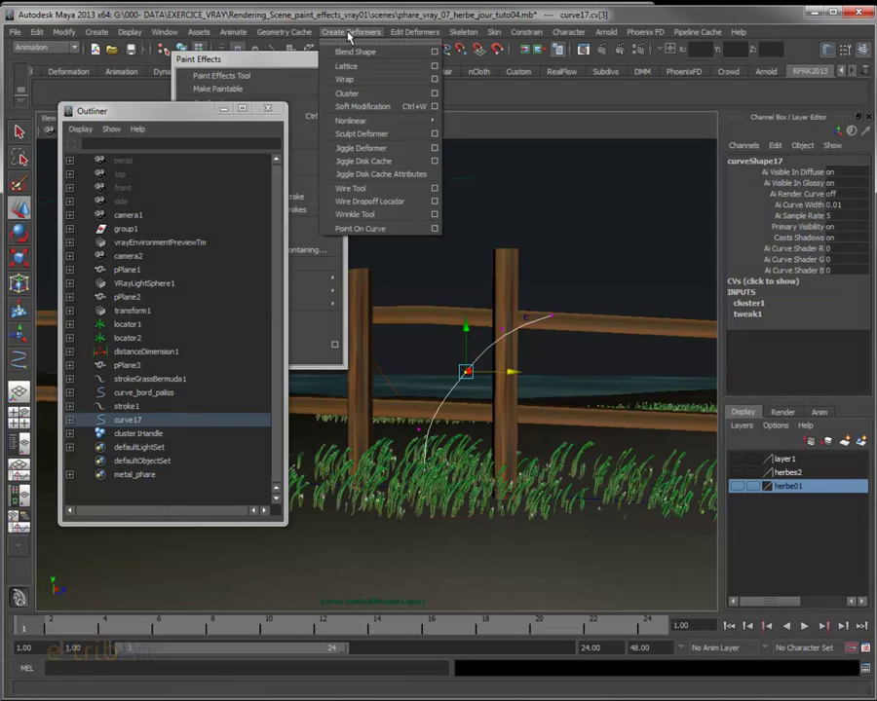
left_click(348, 94)
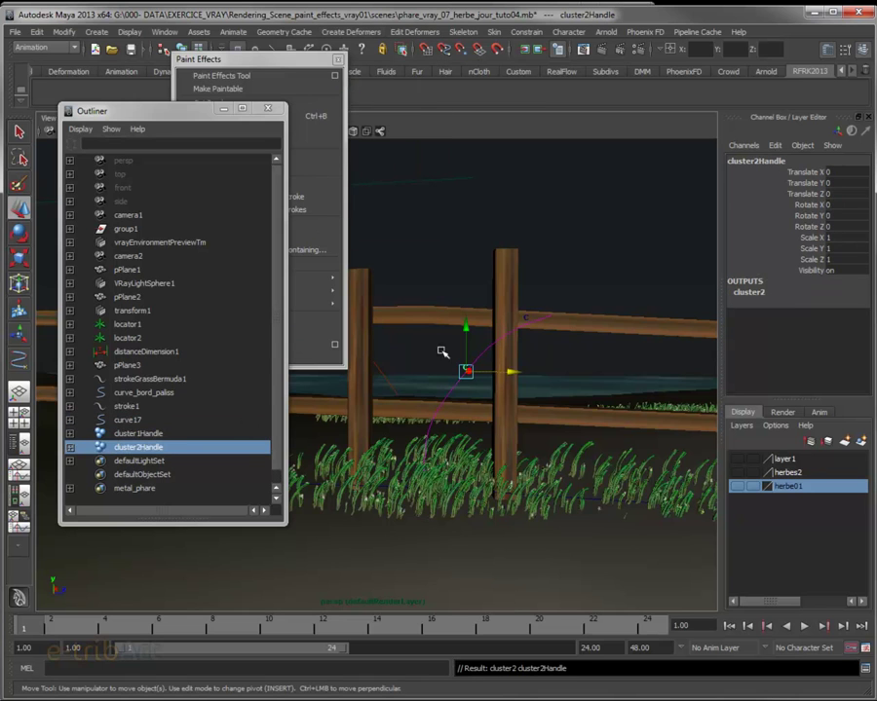
left_click_drag(808, 171, 810, 193)
right_click(817, 194)
left_click(831, 216)
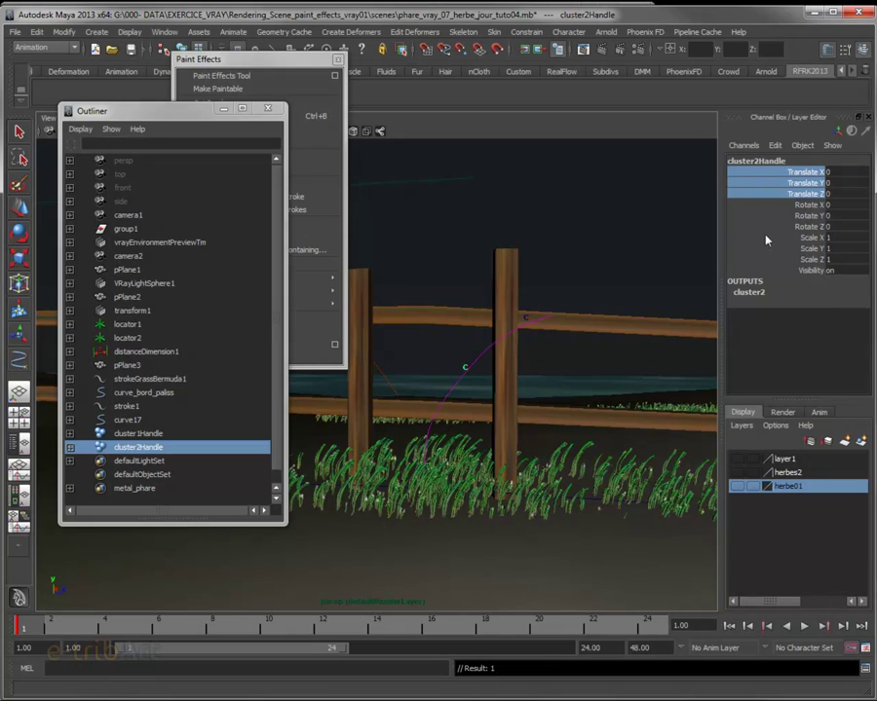
At frame 10, push cluster2Handle back along Z, key it, and play back
left_click_drag(29, 626, 274, 628)
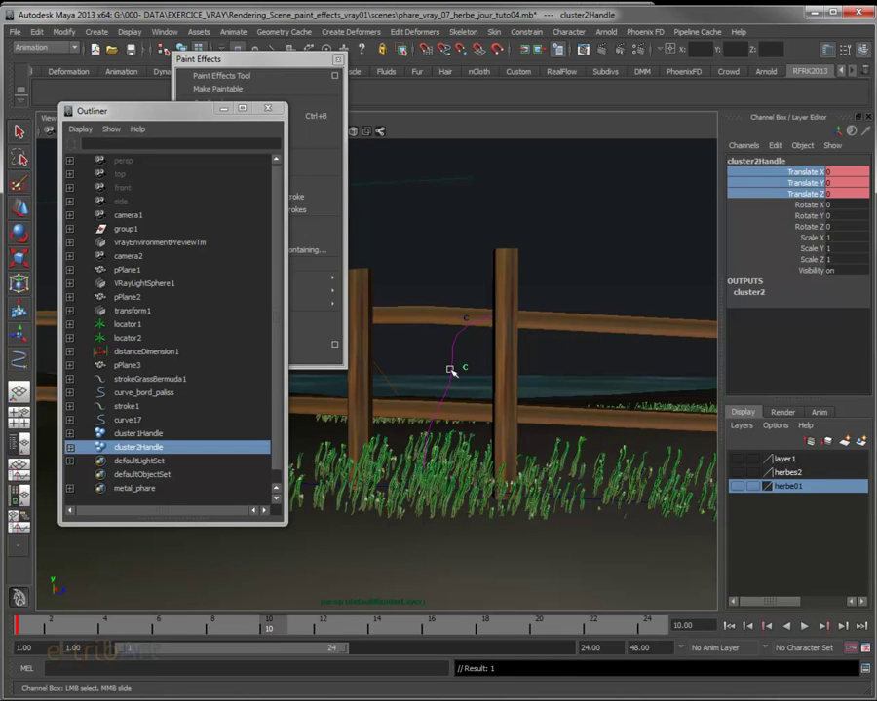
key("w")
mouse_move(511, 373)
left_mouse_down()
mouse_move(422, 384)
mouse_move(431, 384)
left_mouse_up()
key("s")
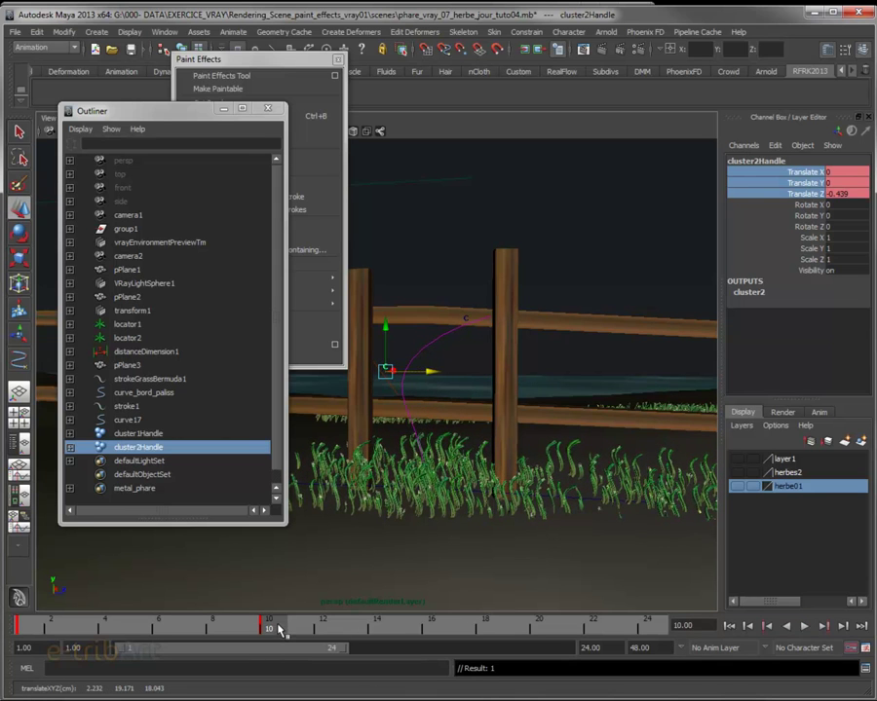
key("alt+v")
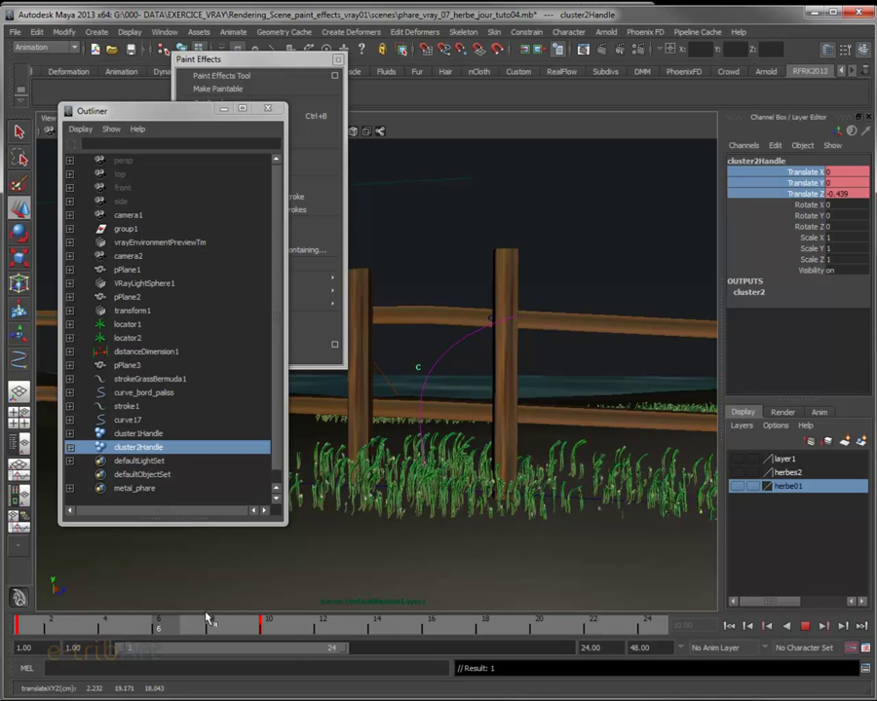
left_click(65, 620)
Replay from frame 1 and orbit around the fence to inspect the added bend
key("w")
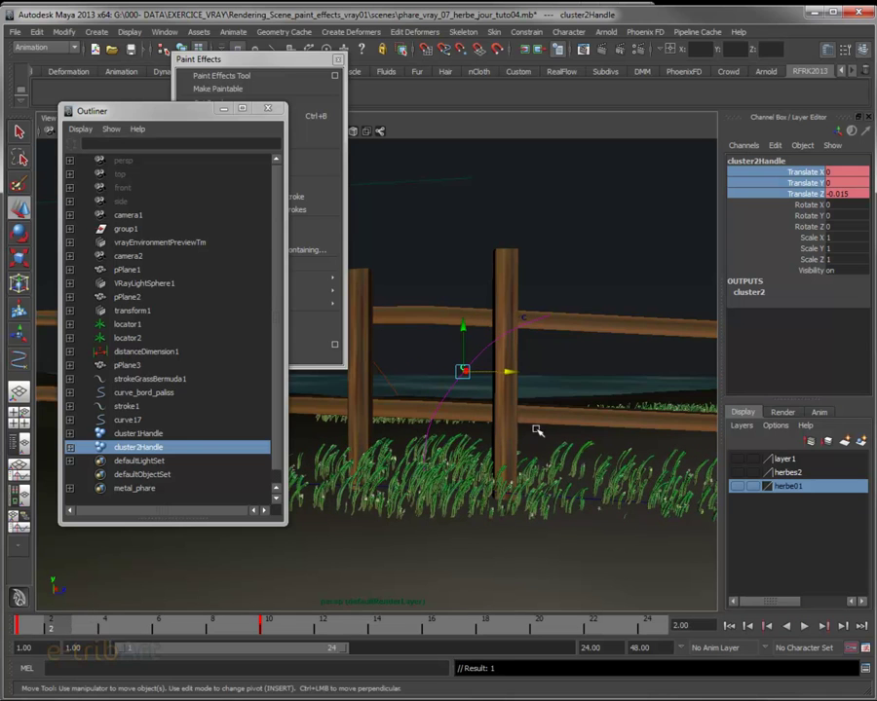
mouse_move(520, 466)
left_mouse_down("alt")
mouse_move(541, 433)
mouse_move(493, 386)
left_mouse_up("alt")
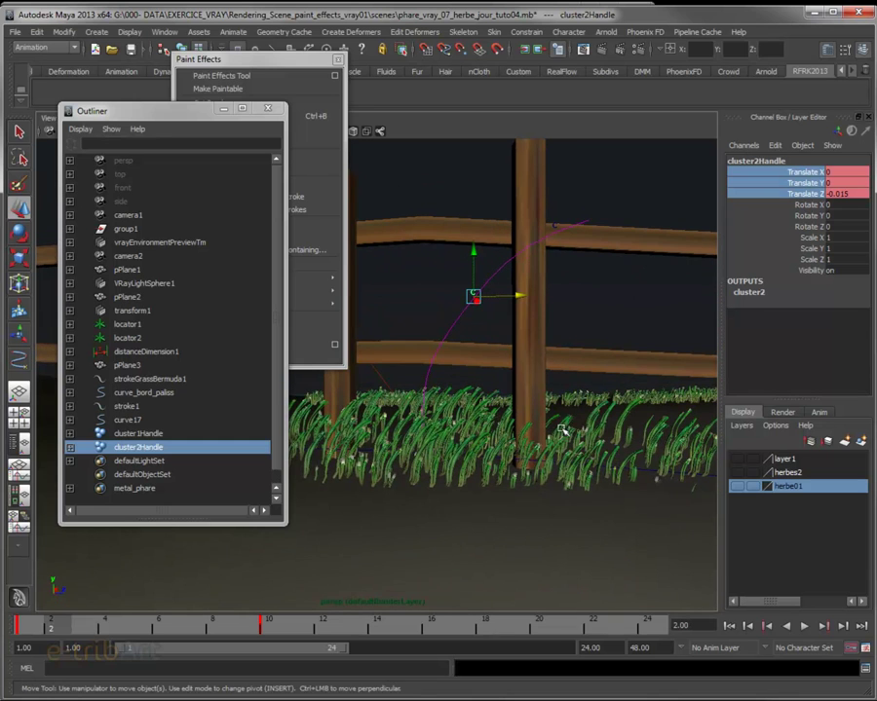
left_click_drag(60, 628, 29, 628)
key("alt+v")
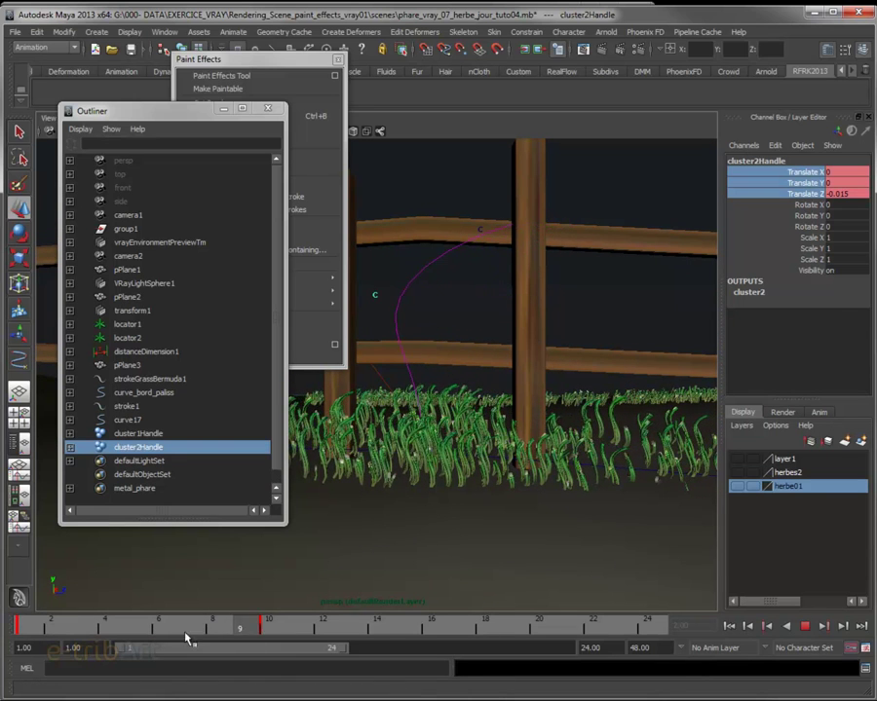
left_click_drag(188, 631, 29, 629)
key("alt+v")
mouse_move(513, 421)
left_mouse_down("alt")
mouse_move(518, 440)
mouse_move(499, 440)
mouse_move(526, 435)
mouse_move(507, 439)
left_mouse_up("alt")
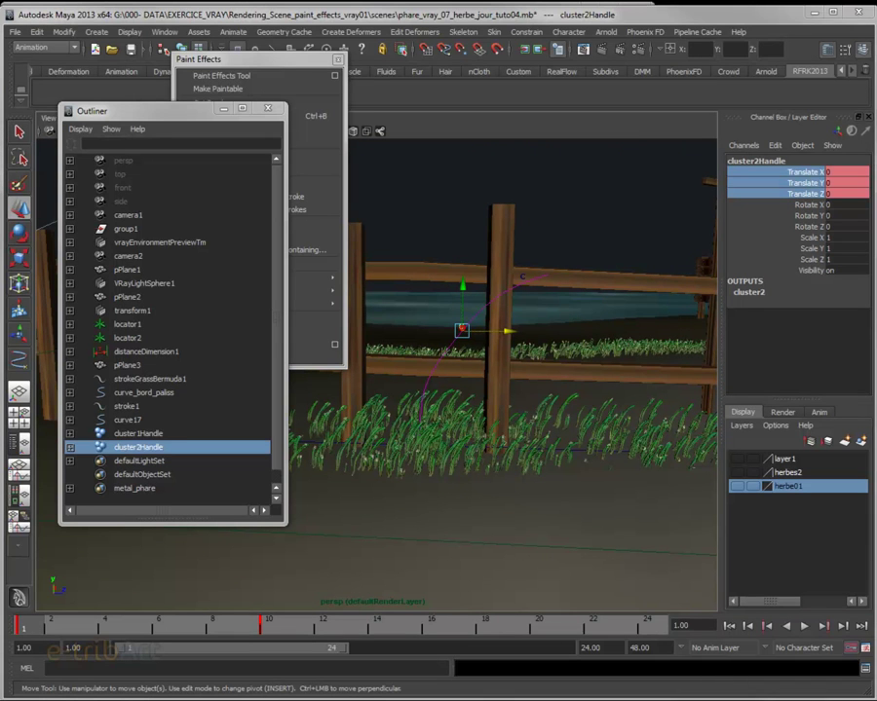
left_click_drag(532, 368, 515, 365, "alt")
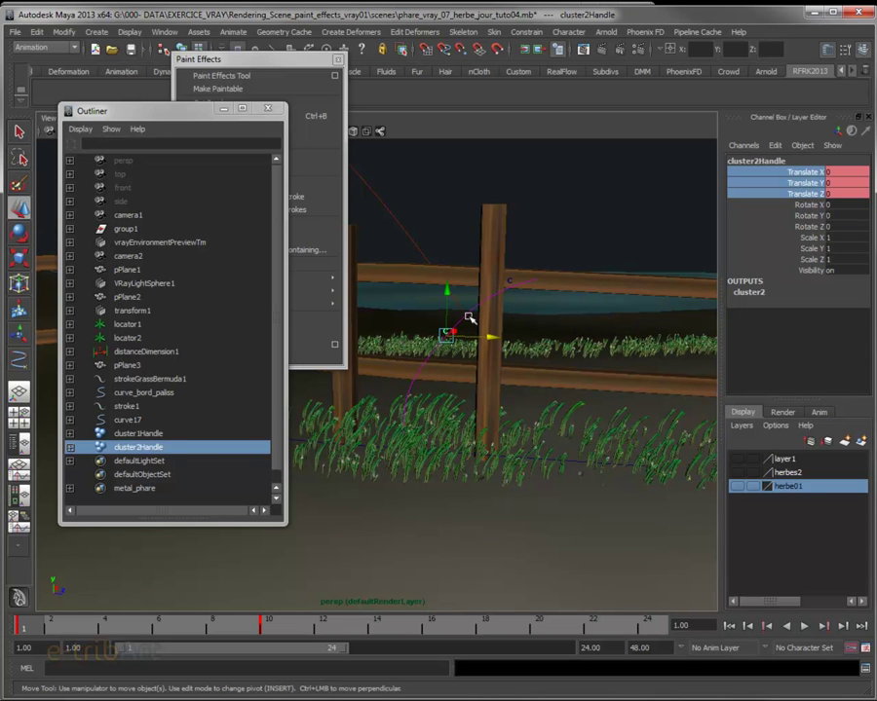
mouse_move(497, 423)
left_mouse_down("alt")
mouse_move(536, 432)
mouse_move(549, 419)
mouse_move(528, 419)
mouse_move(551, 446)
mouse_move(497, 452)
left_mouse_up("alt")
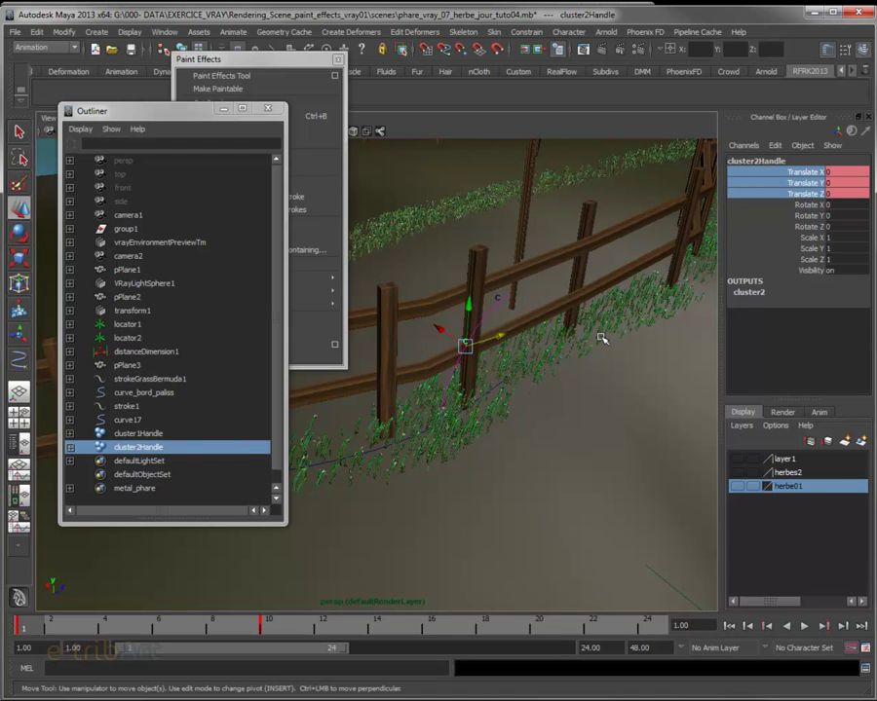
mouse_move(568, 369)
left_mouse_down("alt")
mouse_move(506, 359)
mouse_move(520, 390)
mouse_move(497, 445)
mouse_move(411, 337)
left_mouse_up("alt")
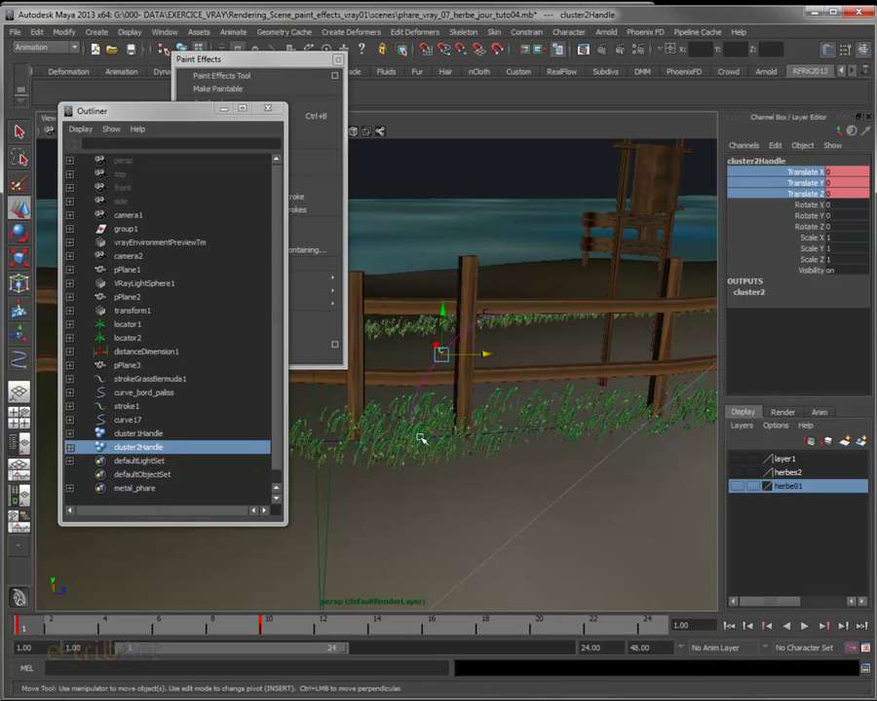
Select the grass stroke stroke1 and open its Attribute Editor, framing the fence
left_click(134, 406)
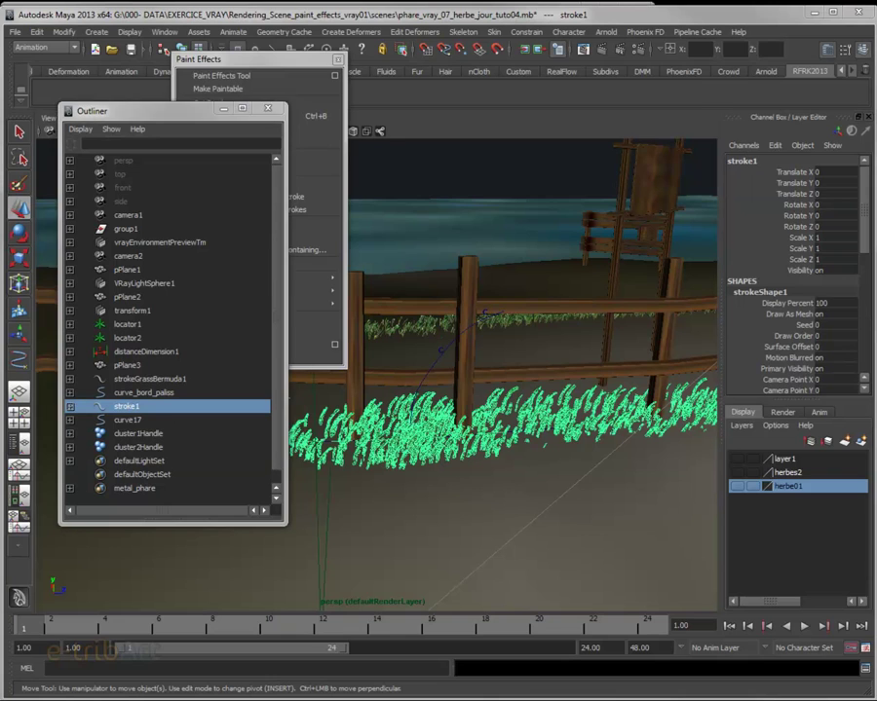
key("ctrl+a")
left_click_drag(215, 32, 181, 19)
middle_click_drag(531, 422, 550, 422, "alt")
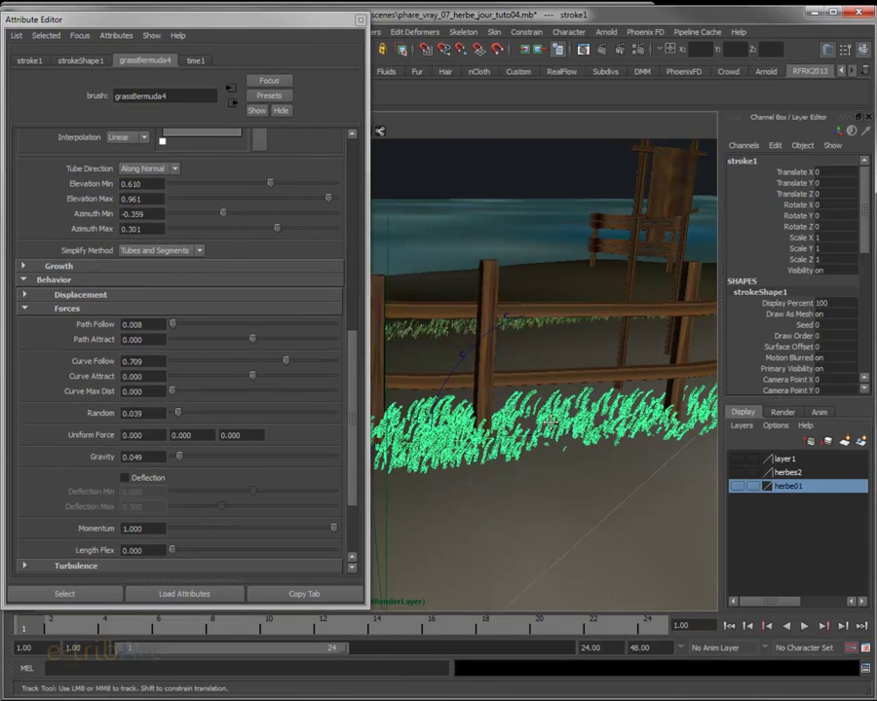
left_click_drag(550, 421, 437, 445, "alt")
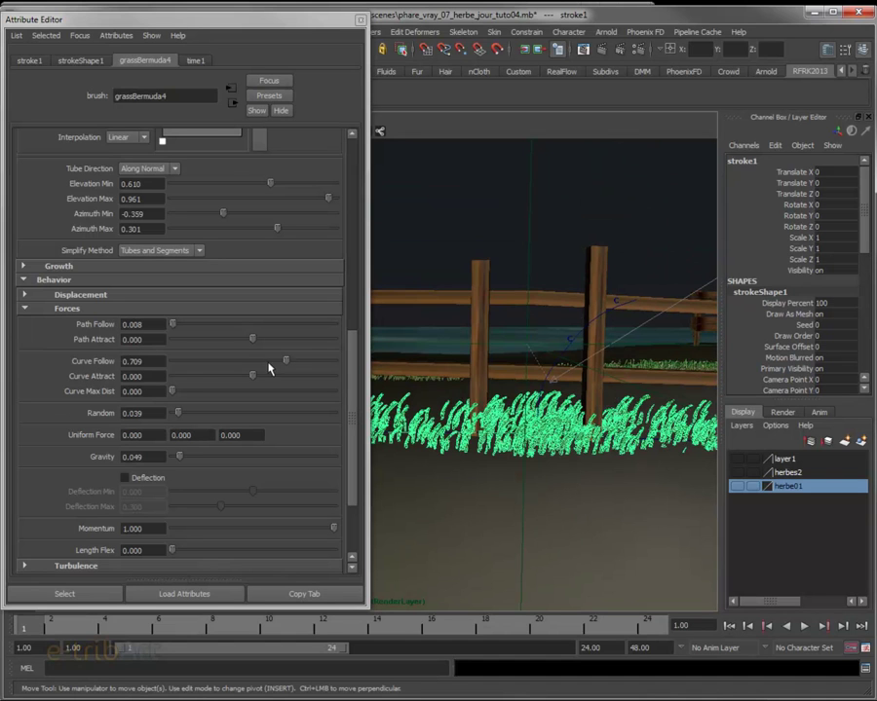
Raise Curve Attract to 1.0, then lower it to -1.0, checking the grass bend
left_click_drag(252, 377, 359, 396)
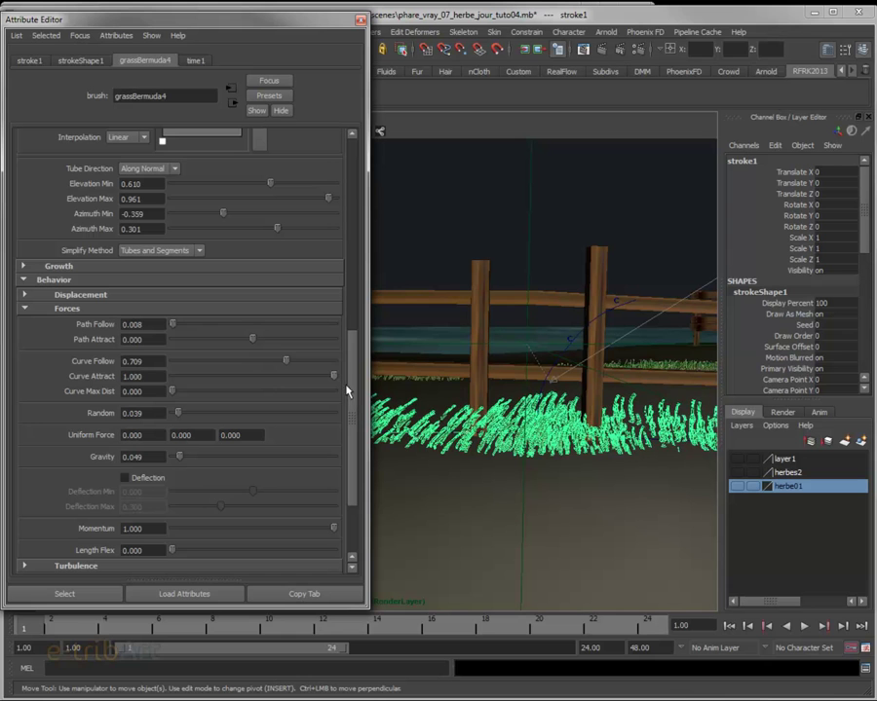
mouse_move(526, 380)
left_mouse_down("alt")
mouse_move(535, 449)
mouse_move(613, 459)
mouse_move(601, 452)
left_mouse_up("alt")
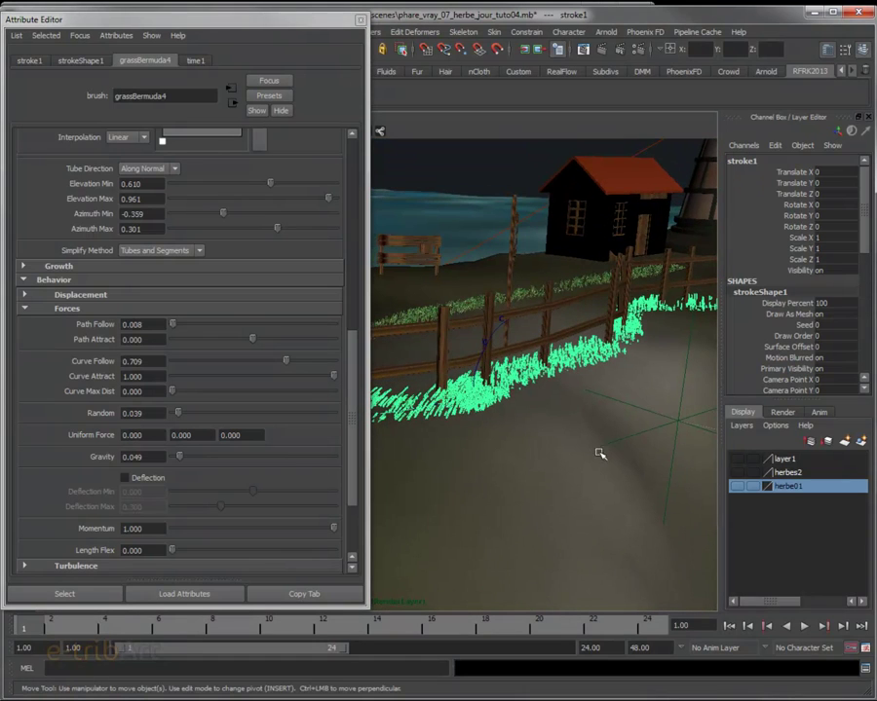
mouse_move(502, 390)
left_mouse_down("alt")
mouse_move(464, 374)
mouse_move(417, 406)
left_mouse_up("alt")
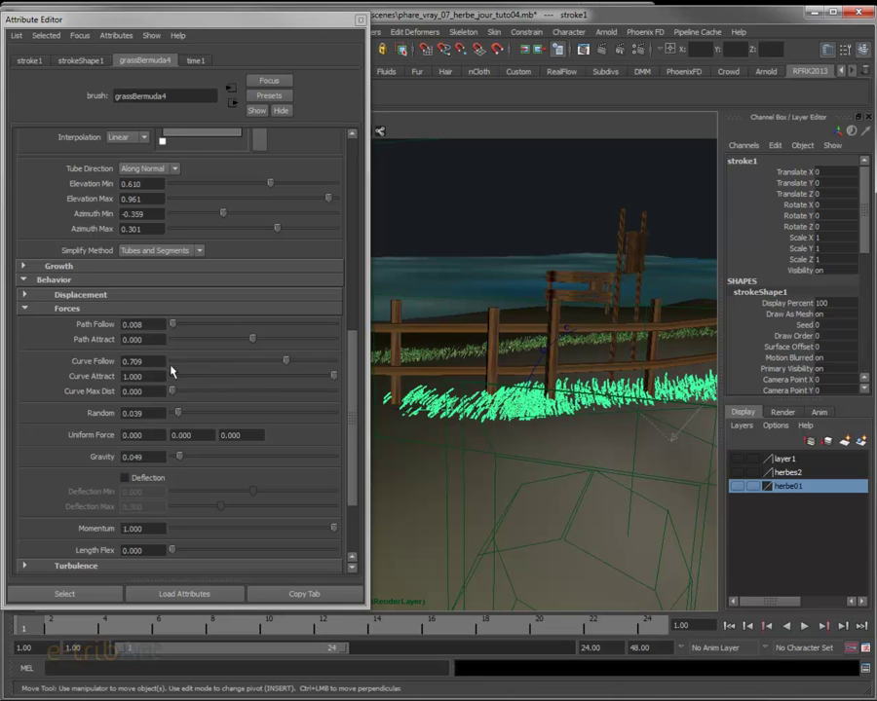
left_click_drag(268, 377, 165, 376)
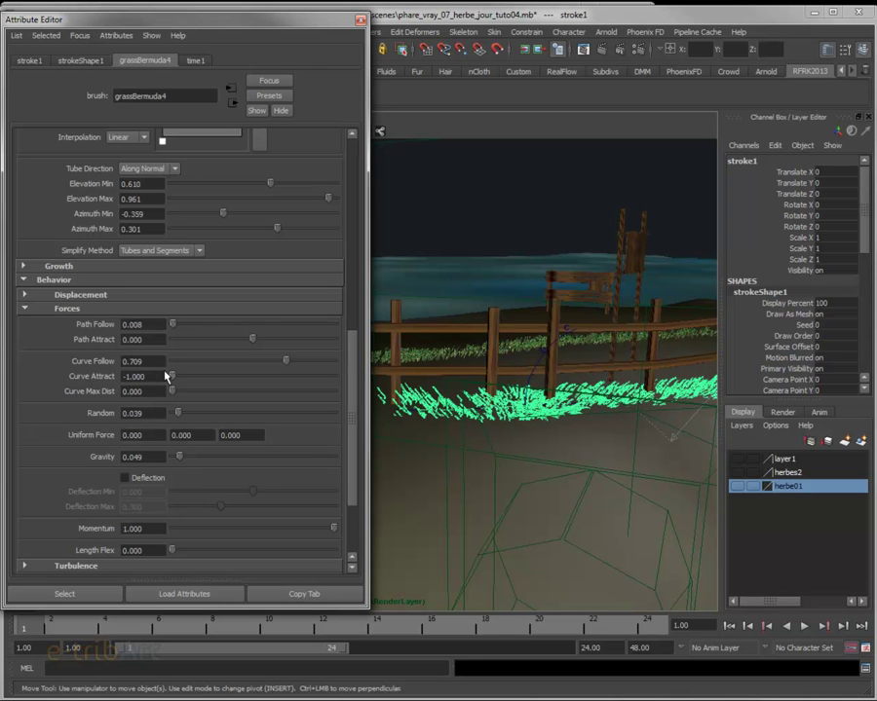
mouse_move(544, 384)
left_mouse_down("alt")
mouse_move(526, 422)
mouse_move(603, 445)
mouse_move(562, 433)
left_mouse_up("alt")
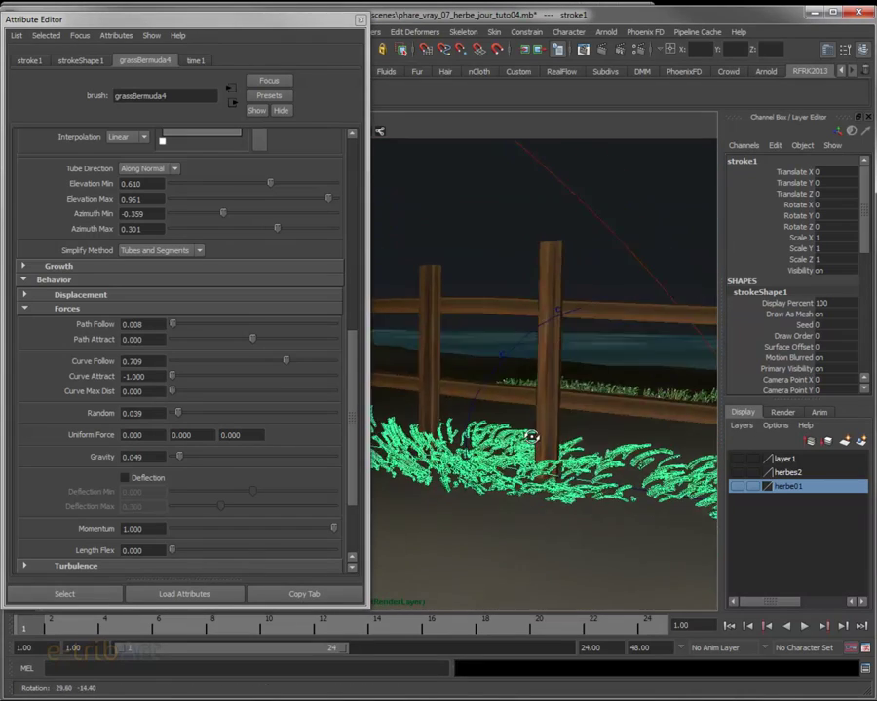
Reset the grass stroke's Curve Attract to 0
left_click_drag(562, 432, 555, 487, "alt")
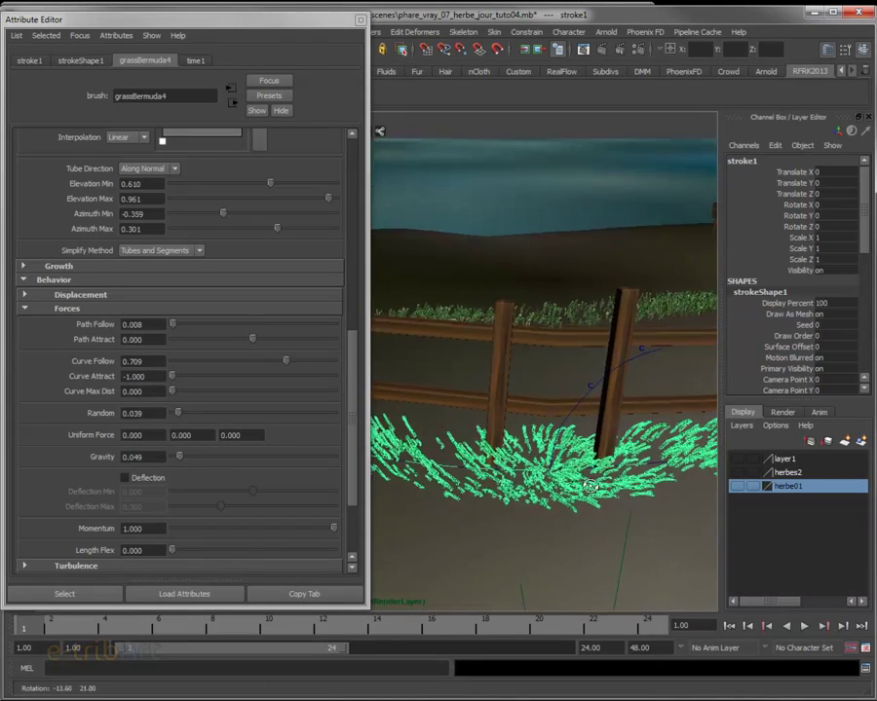
left_click_drag(149, 378, 94, 382)
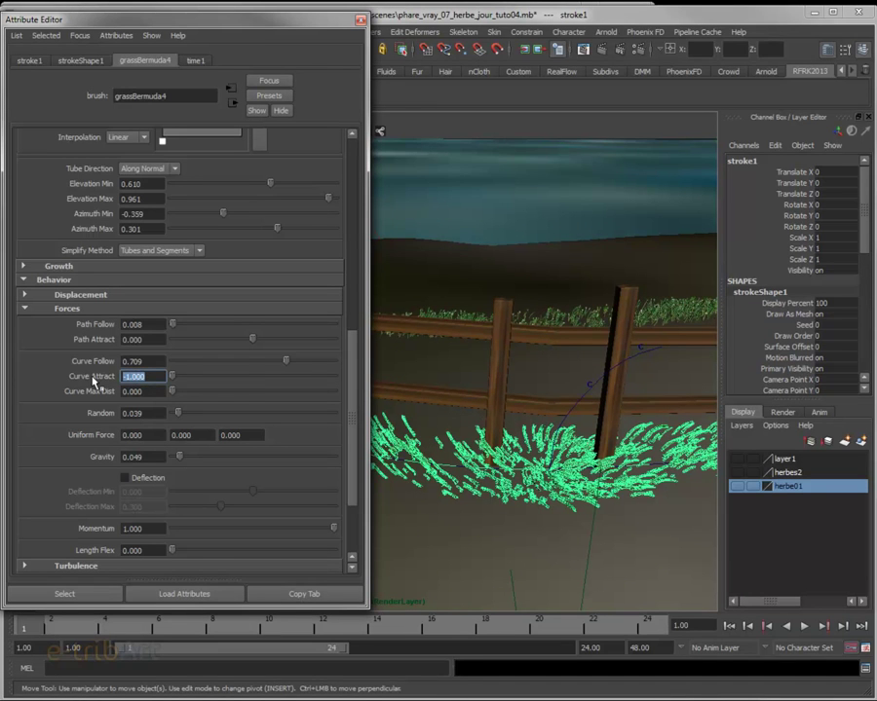
type("0")
key("Return")
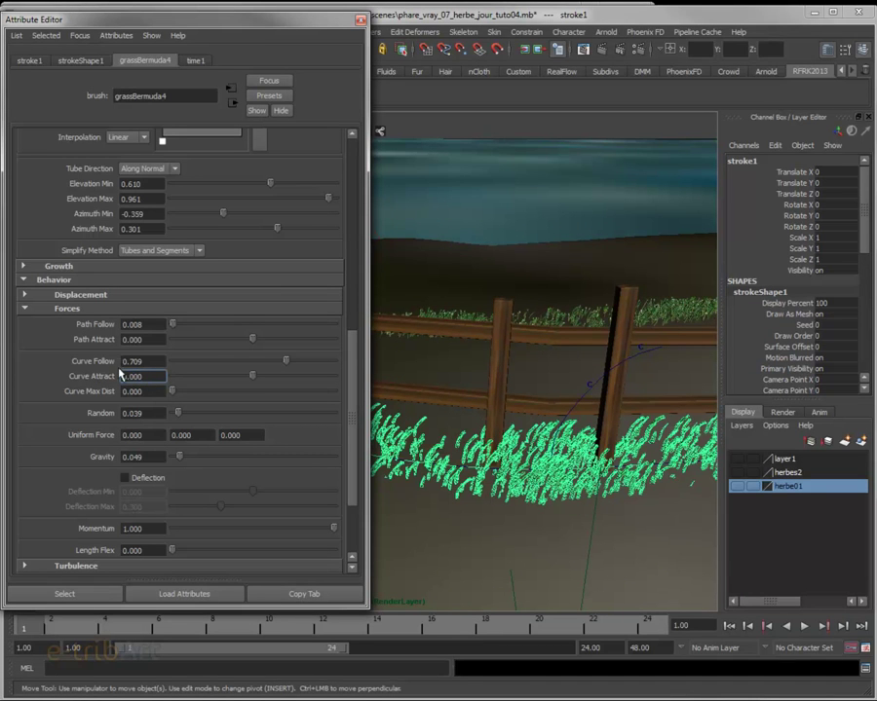
Try several Curve Follow values, then clear Curve Follow back to 0
mouse_move(323, 362)
left_mouse_down()
mouse_move(338, 367)
mouse_move(140, 368)
left_mouse_up()
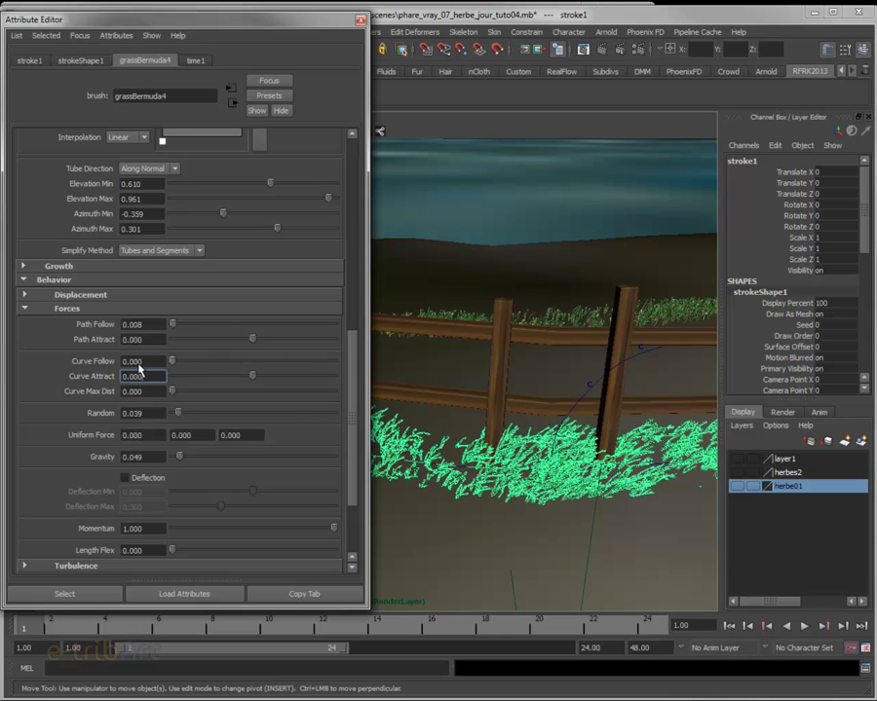
mouse_move(506, 409)
left_mouse_down("alt")
mouse_move(531, 420)
mouse_move(487, 322)
left_mouse_up("alt")
left_click_drag(173, 366, 208, 362)
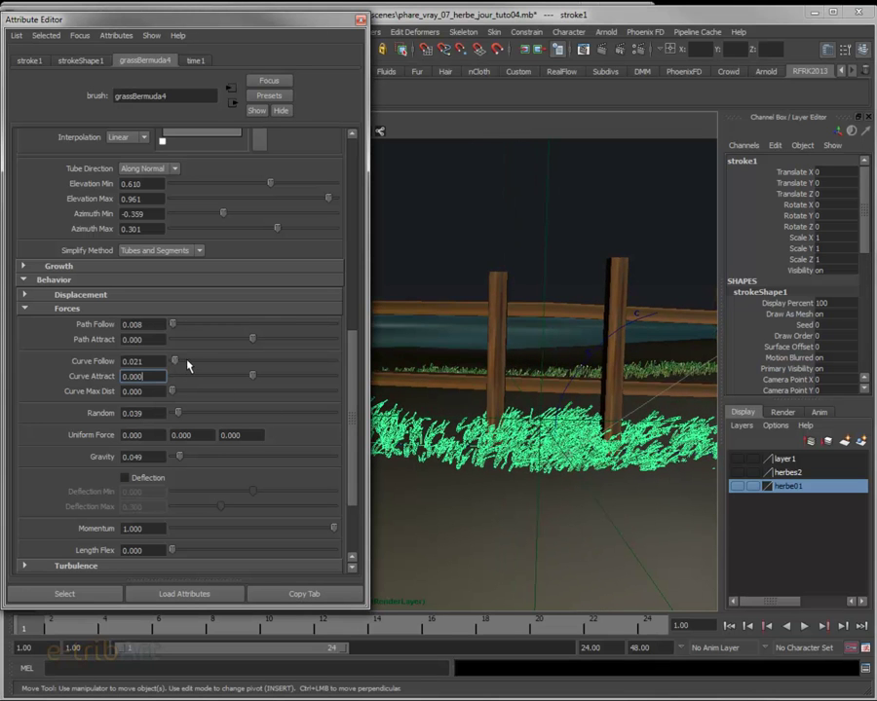
left_click(178, 362)
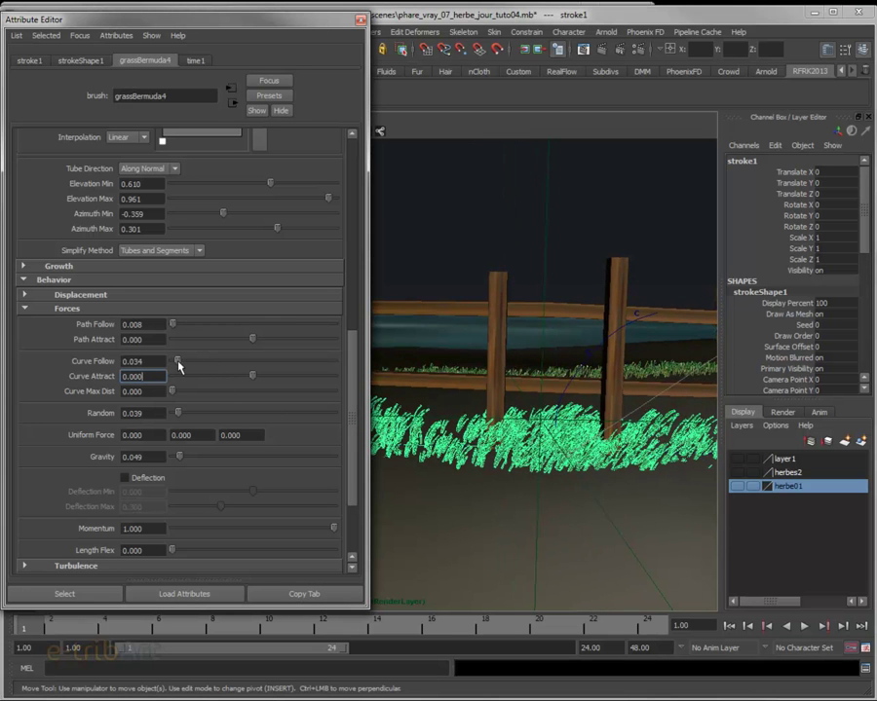
right_click(143, 362)
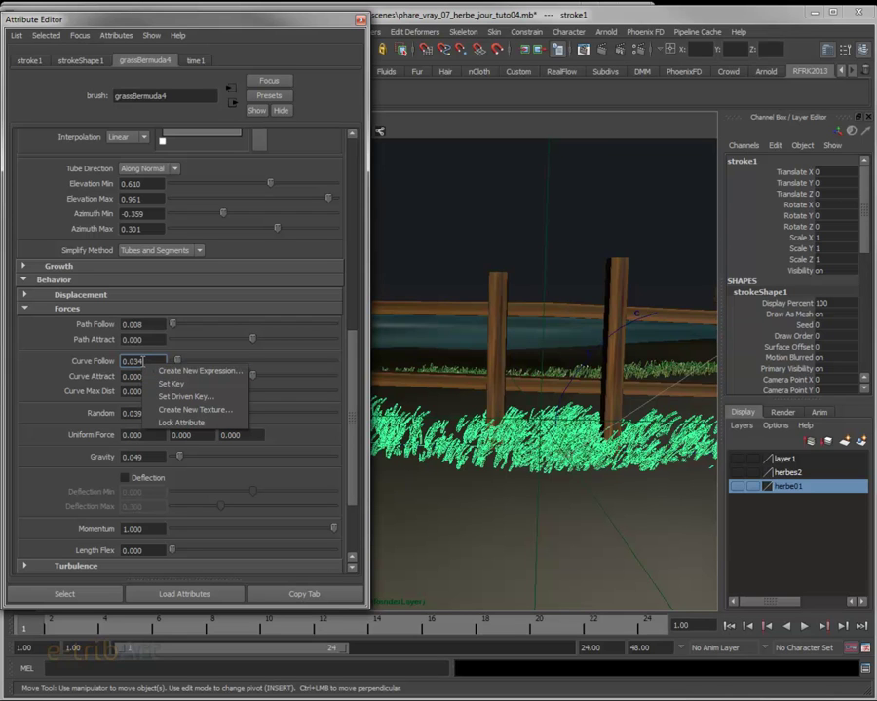
left_click(142, 361)
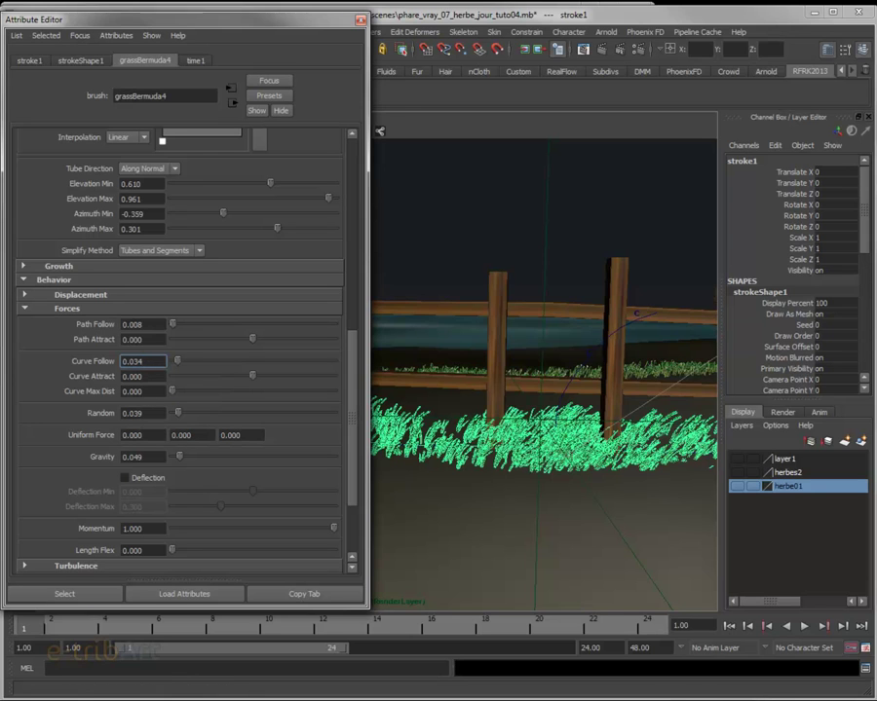
key("BackSpace")
key("BackSpace")
key("BackSpace")
key("Tab")
key("Tab")
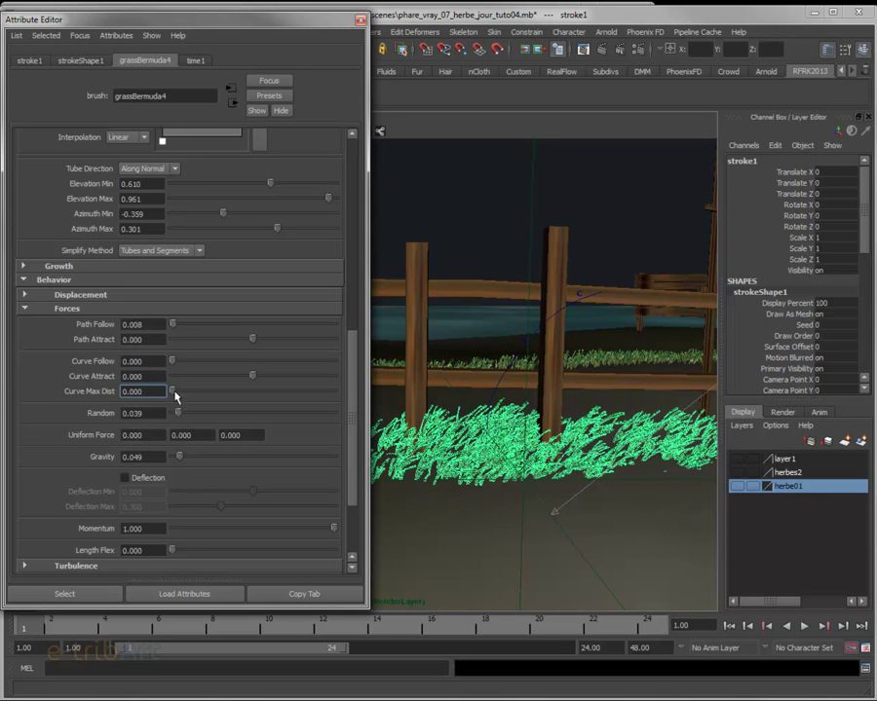
Raise the grass stroke's Curve Follow to 0.789
left_click(154, 393)
left_click_drag(173, 361, 299, 361)
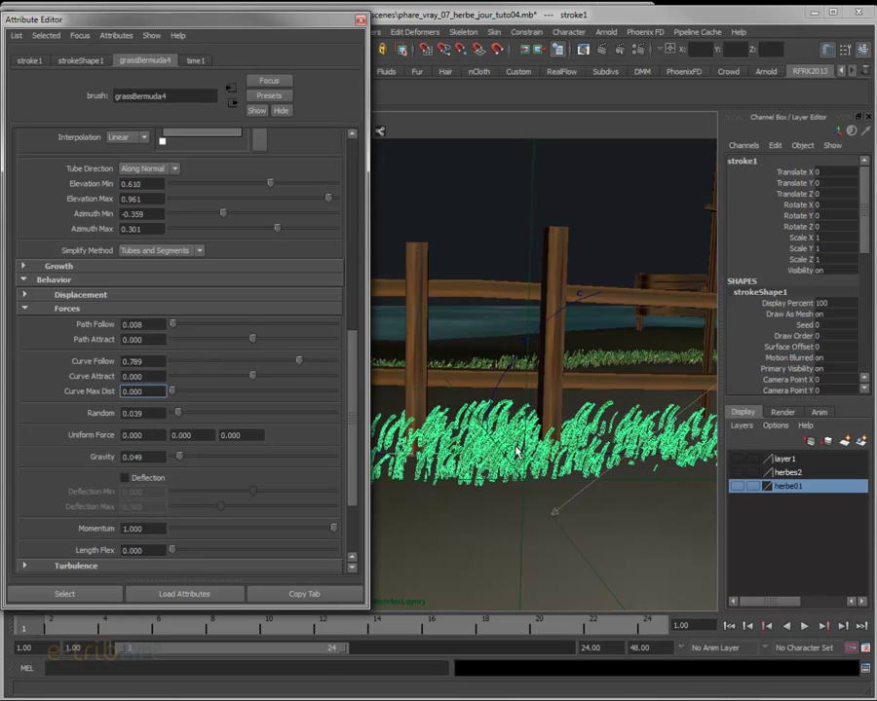
scroll(597, 437, "down", 3)
scroll(598, 437, "down", 2)
mouse_move(597, 438)
left_mouse_down("alt")
mouse_move(266, 509)
mouse_move(402, 504)
mouse_move(662, 444)
left_mouse_up("alt")
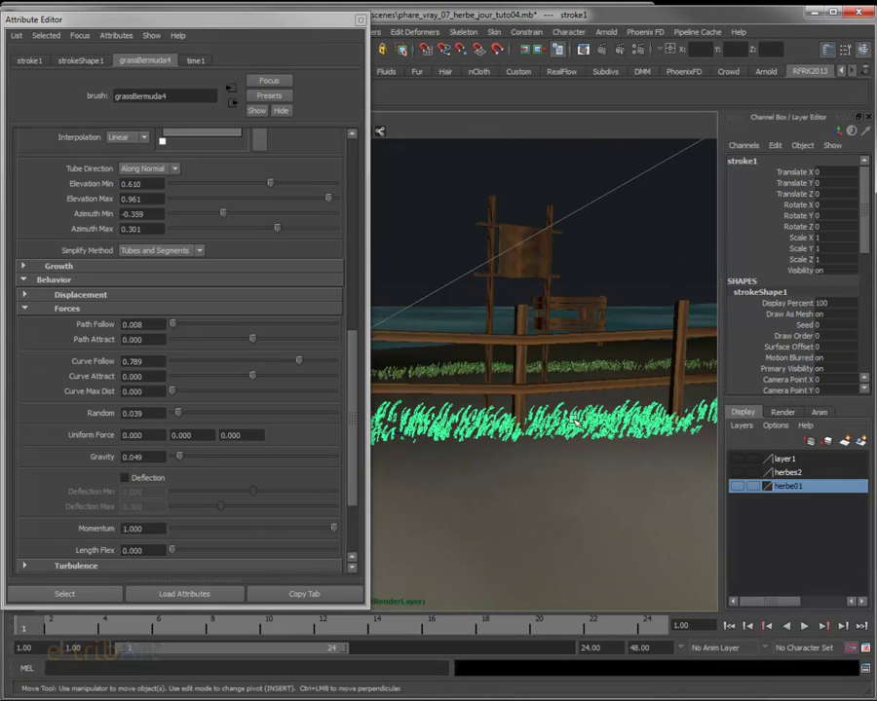
scroll(624, 399, "up", 2)
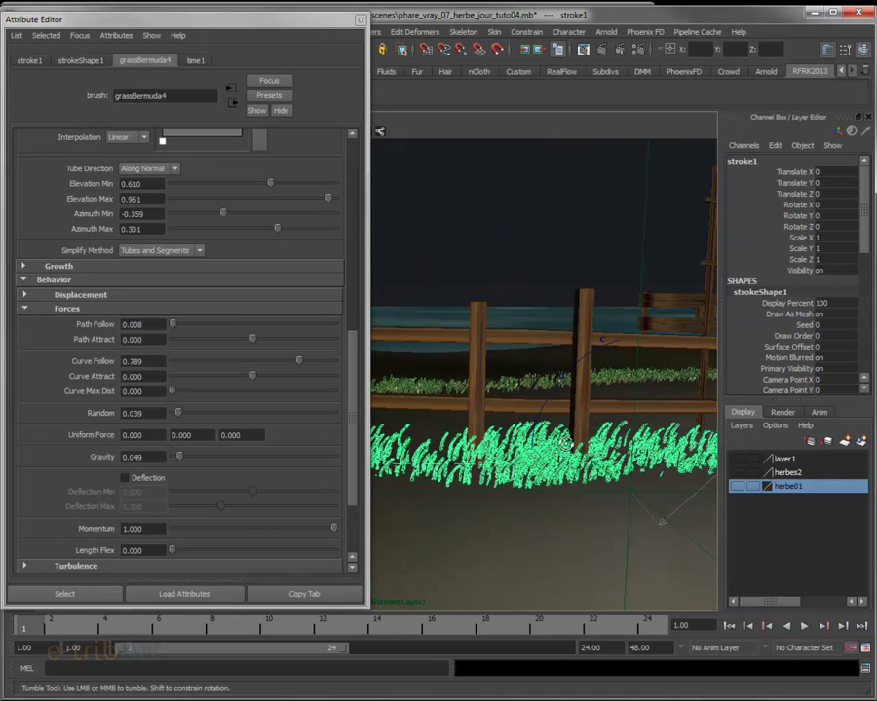
scroll(573, 352, "up", 2)
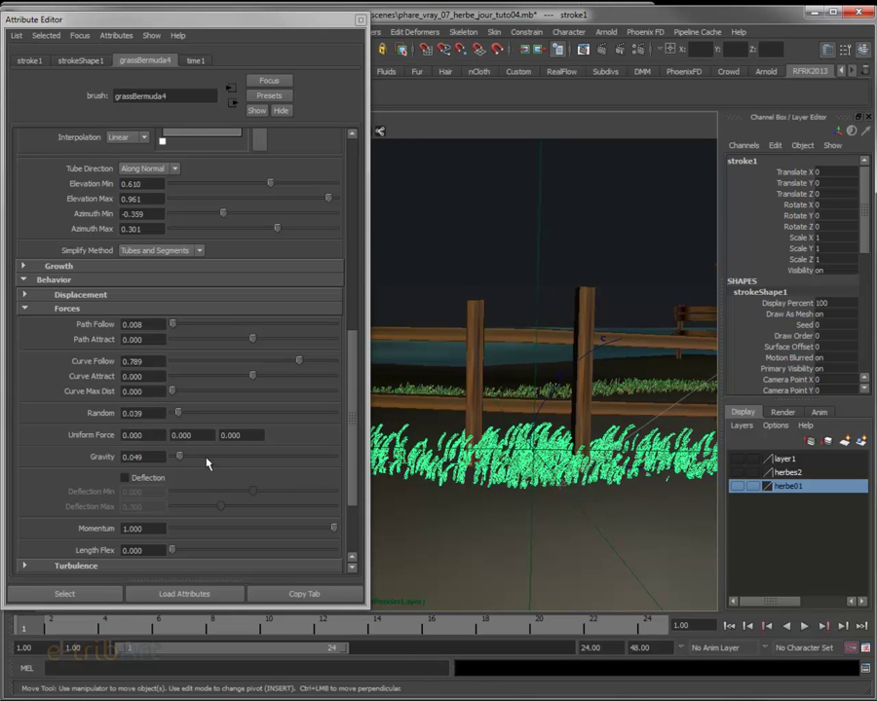
Set Curve Max Dist to 1.941 and play the animation
mouse_move(172, 392)
left_mouse_down()
mouse_move(236, 399)
mouse_move(221, 402)
mouse_move(235, 411)
mouse_move(204, 396)
left_mouse_up()
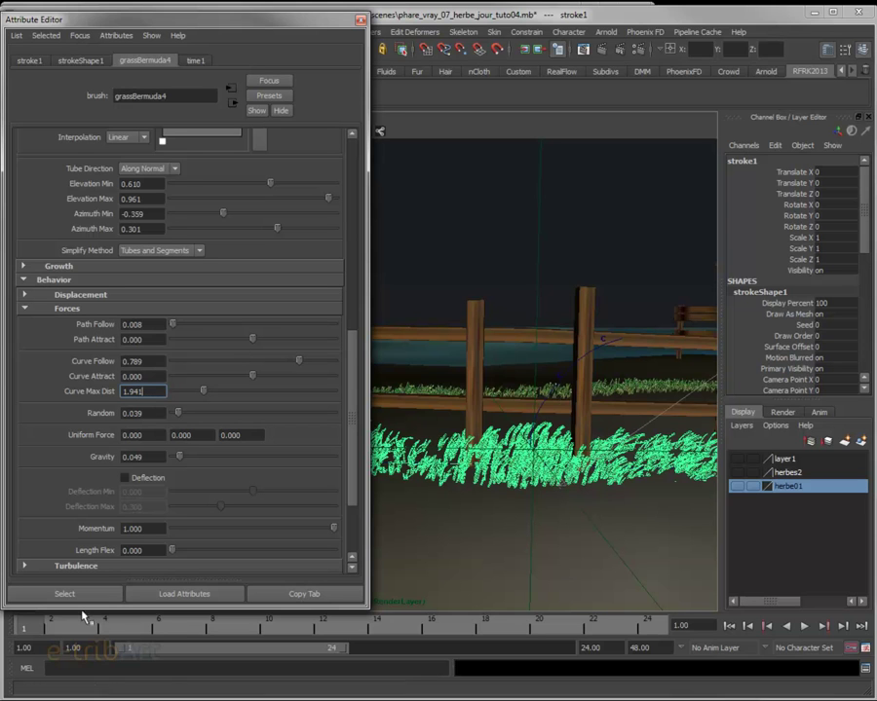
left_click(44, 627)
key("alt+v")
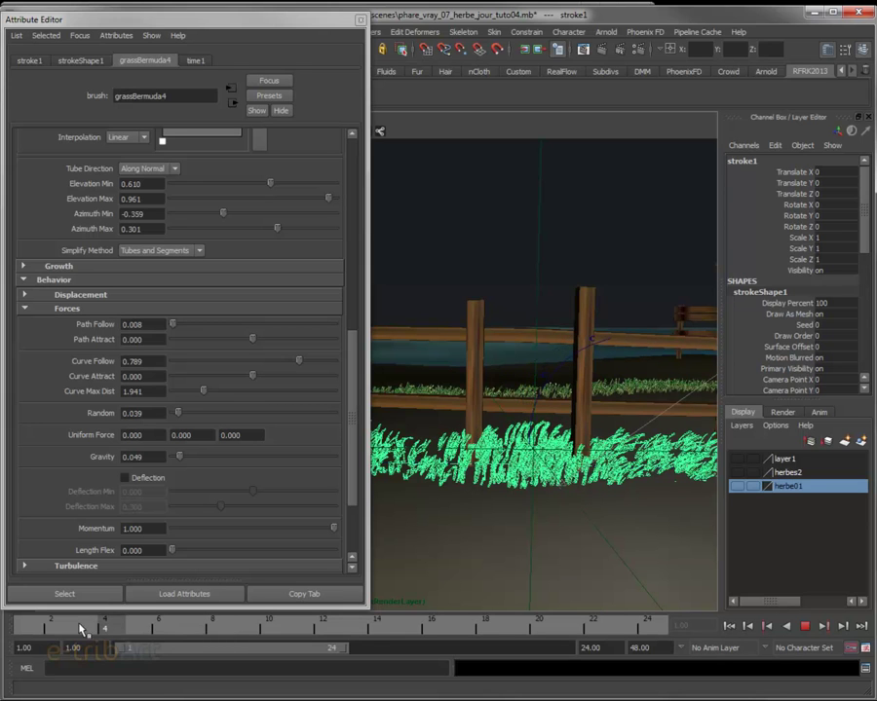
Stop playback at frame 1 and orbit around the fence to inspect the grass strip
left_click(34, 628)
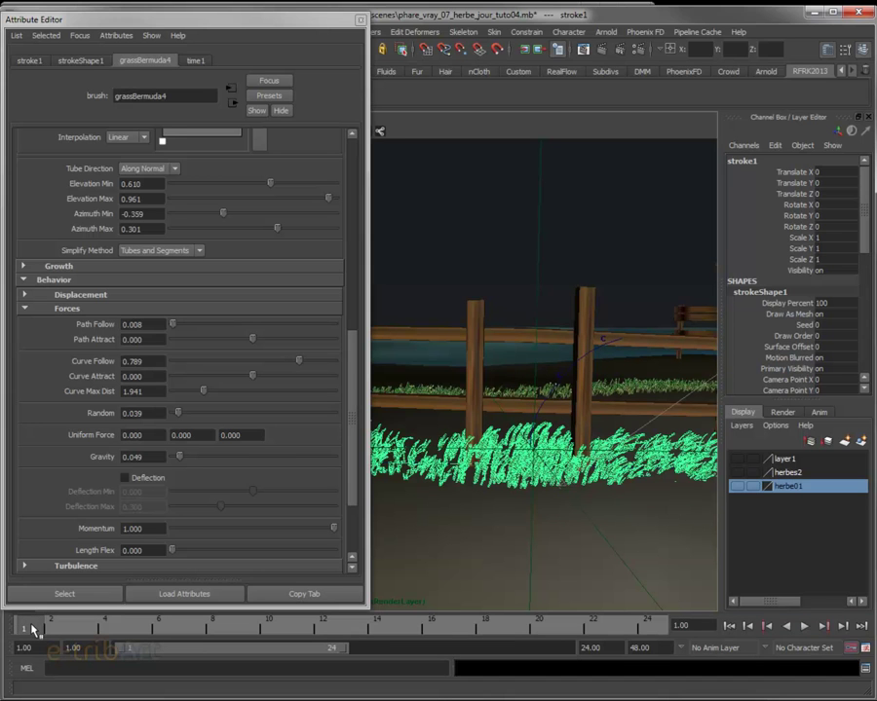
mouse_move(546, 467)
left_mouse_down("alt")
mouse_move(521, 489)
mouse_move(487, 478)
mouse_move(495, 489)
left_mouse_up("alt")
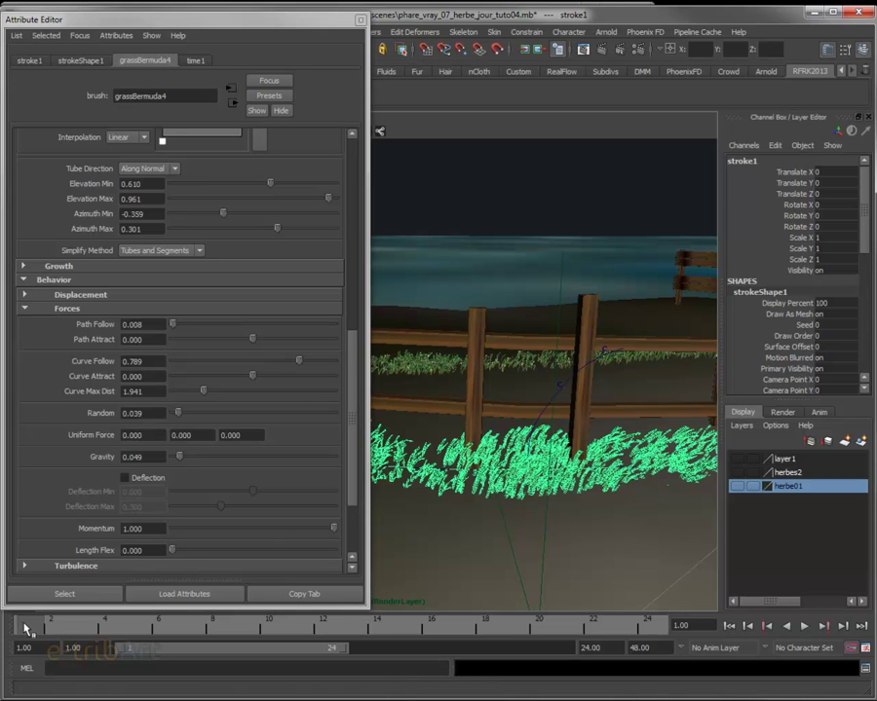
mouse_move(565, 487)
left_mouse_down("alt")
mouse_move(649, 473)
mouse_move(559, 474)
mouse_move(574, 458)
mouse_move(564, 474)
mouse_move(543, 454)
mouse_move(493, 446)
mouse_move(385, 351)
left_mouse_up("alt")
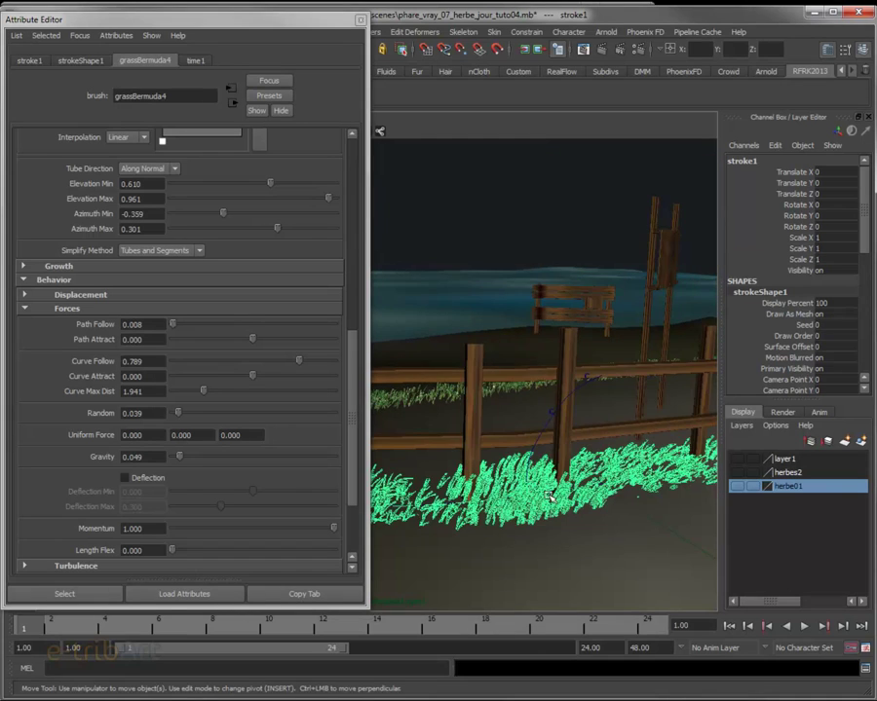
right_click_drag(385, 351, 531, 528, "alt")
left_click_drag(530, 528, 541, 388, "alt")
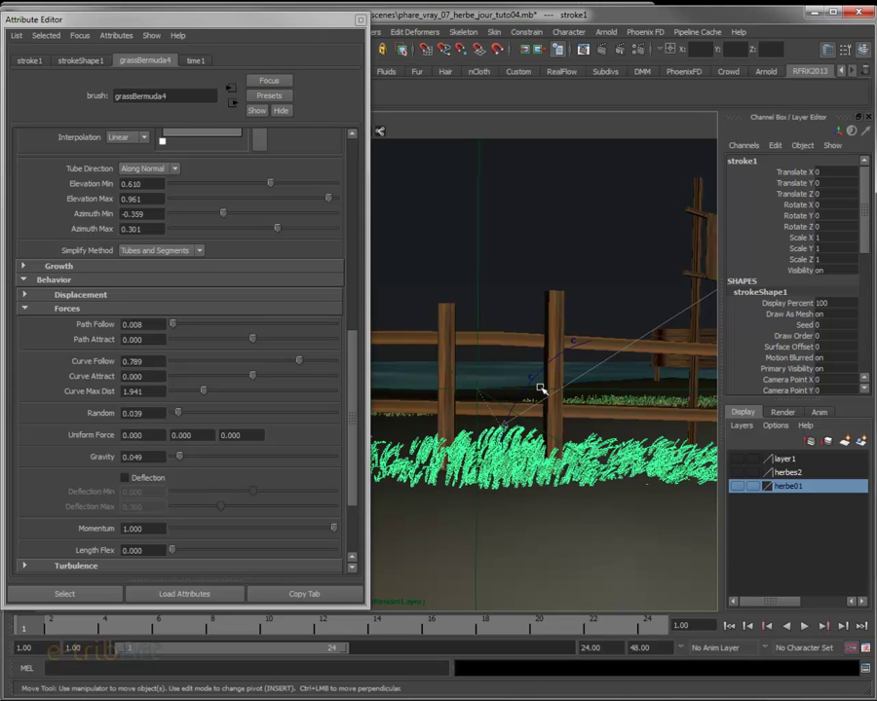
mouse_move(475, 421)
left_mouse_down("alt")
mouse_move(549, 448)
mouse_move(572, 427)
mouse_move(519, 433)
left_mouse_up("alt")
right_click_drag(519, 433, 499, 435, "alt")
left_click_drag(497, 433, 557, 447, "alt")
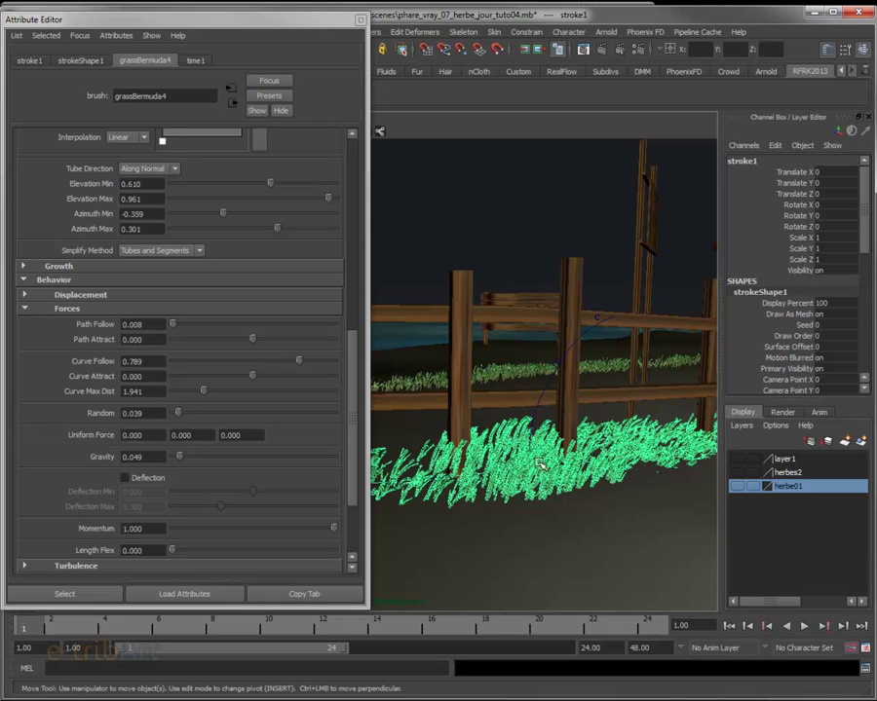
mouse_move(559, 446)
left_mouse_down("alt")
mouse_move(500, 465)
mouse_move(477, 458)
left_mouse_up("alt")
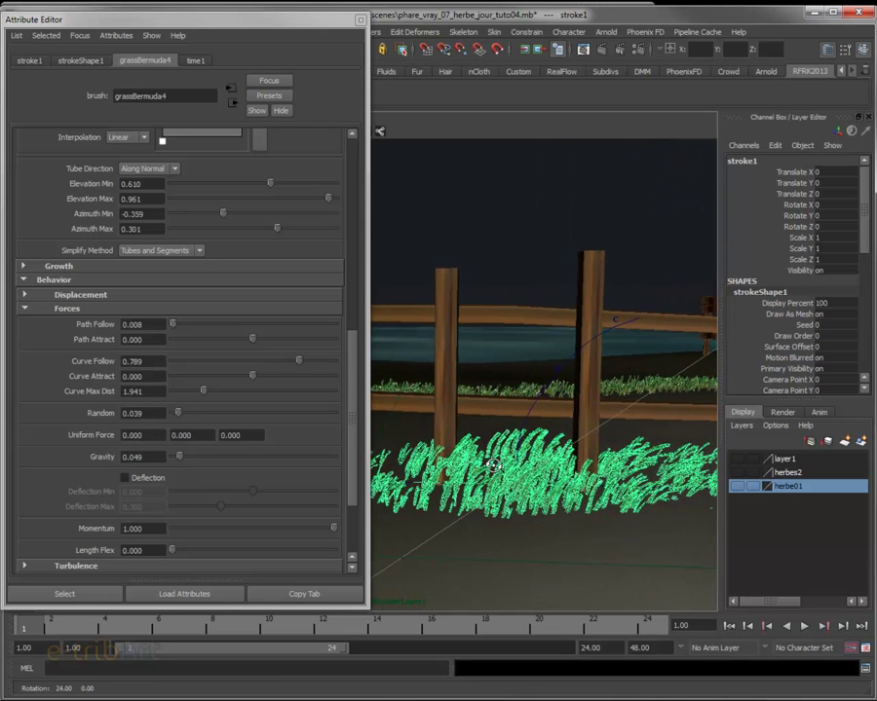
right_click_drag(555, 451, 518, 451, "alt")
mouse_move(517, 453)
left_mouse_down("alt")
mouse_move(591, 437)
mouse_move(541, 435)
mouse_move(489, 457)
mouse_move(524, 462)
left_mouse_up("alt")
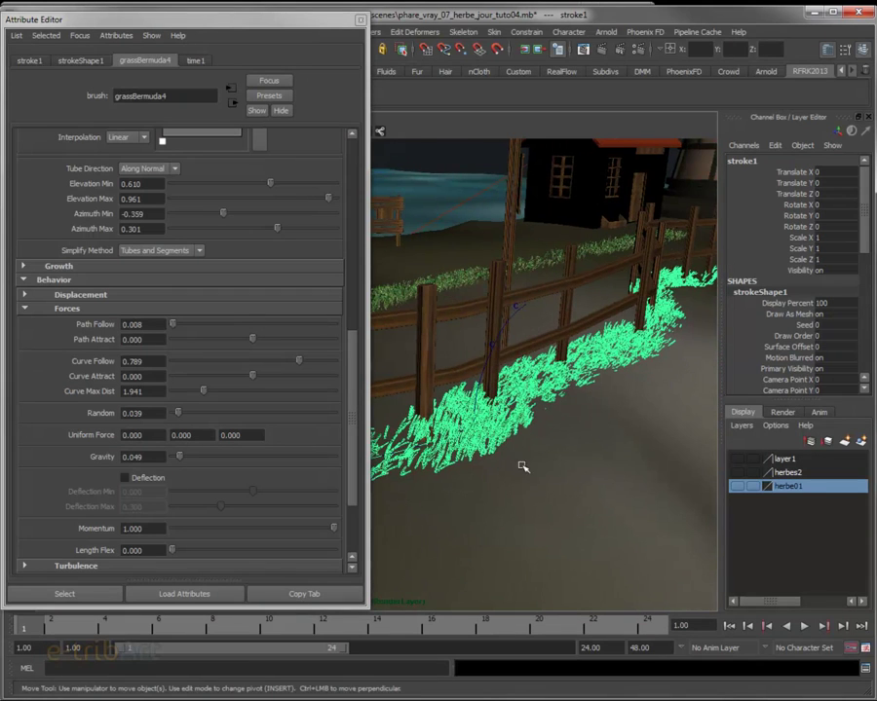